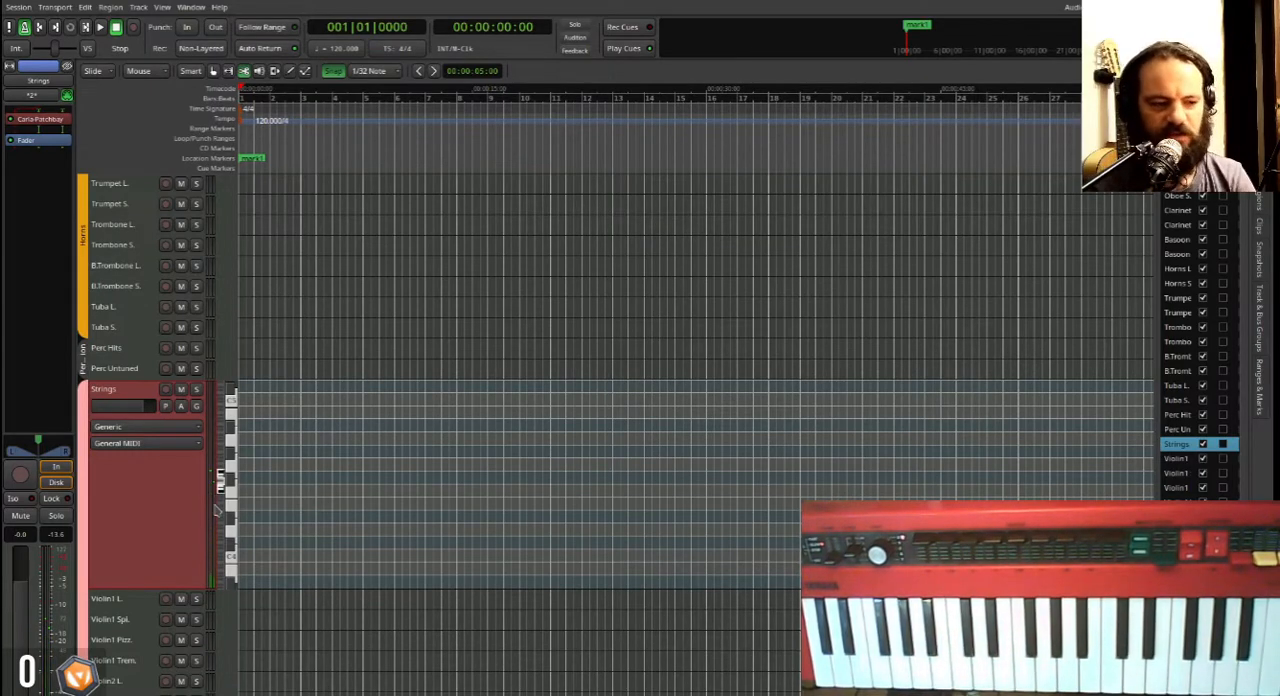
# Look through the orchestral template's track list, from the woodwinds and horns to the percussion and strings groups.
pyautogui.scroll(5, 147, 492)
pyautogui.scroll(-5, 147, 492)
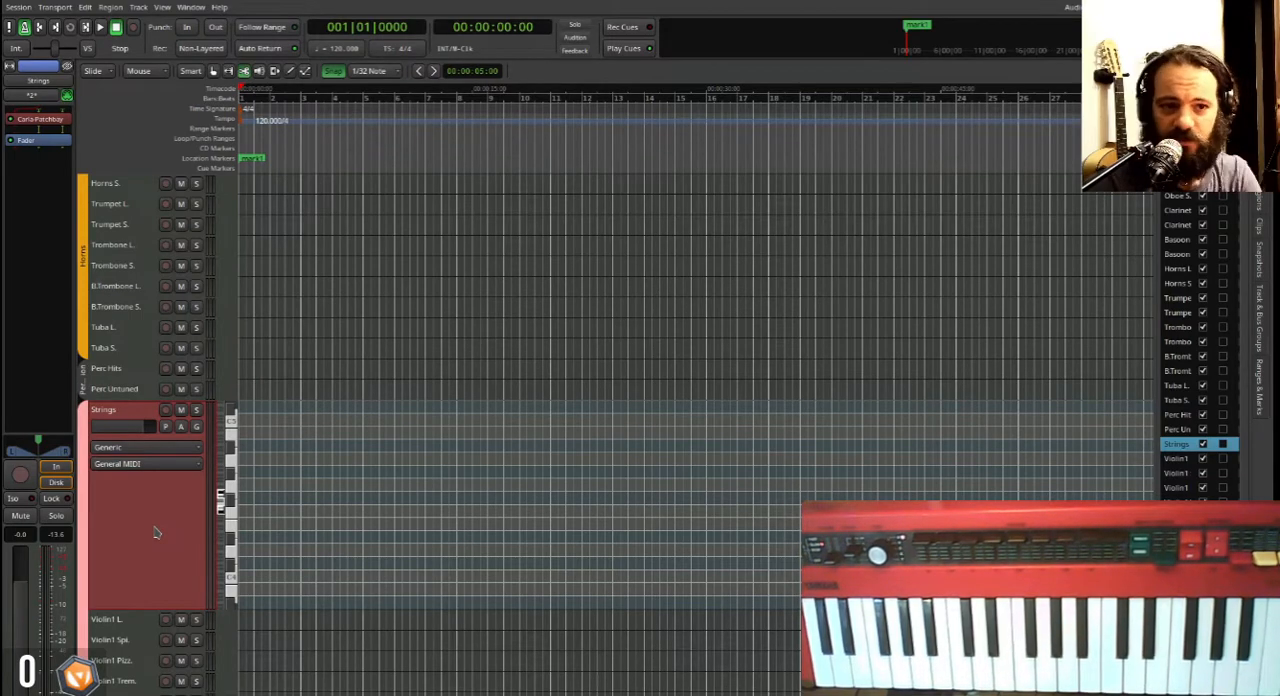
pyautogui.scroll(5, 155, 533)
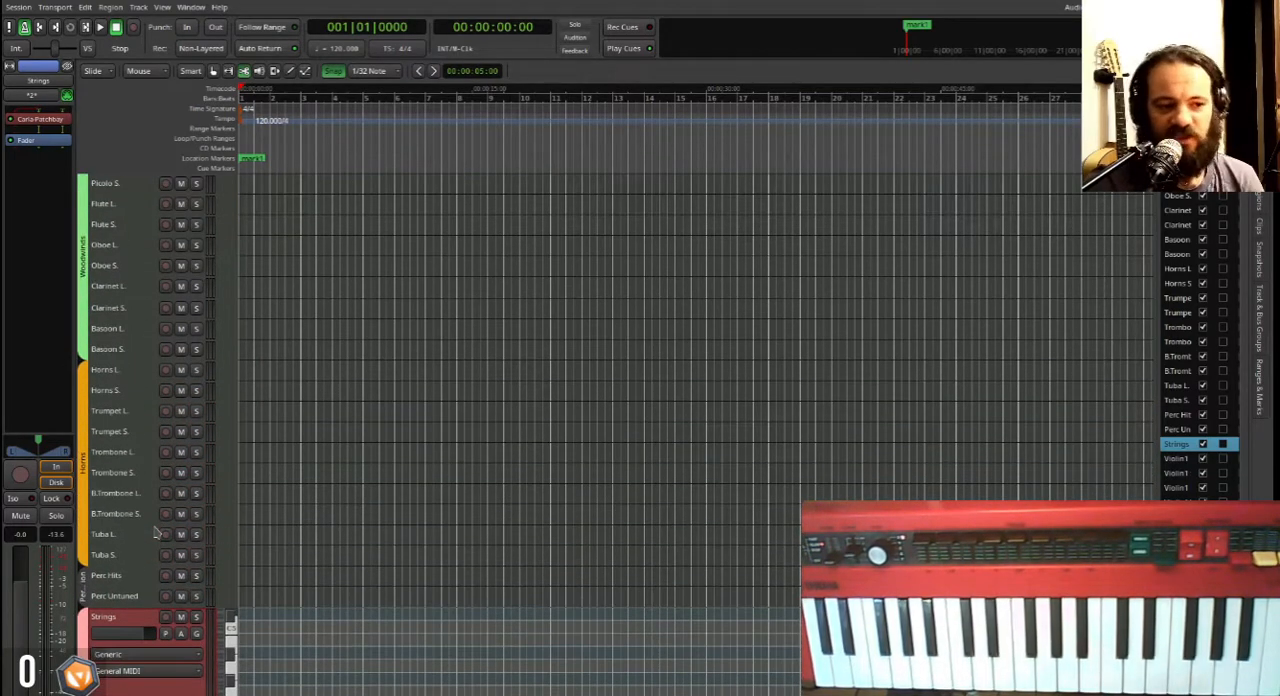
pyautogui.scroll(-6, 155, 533)
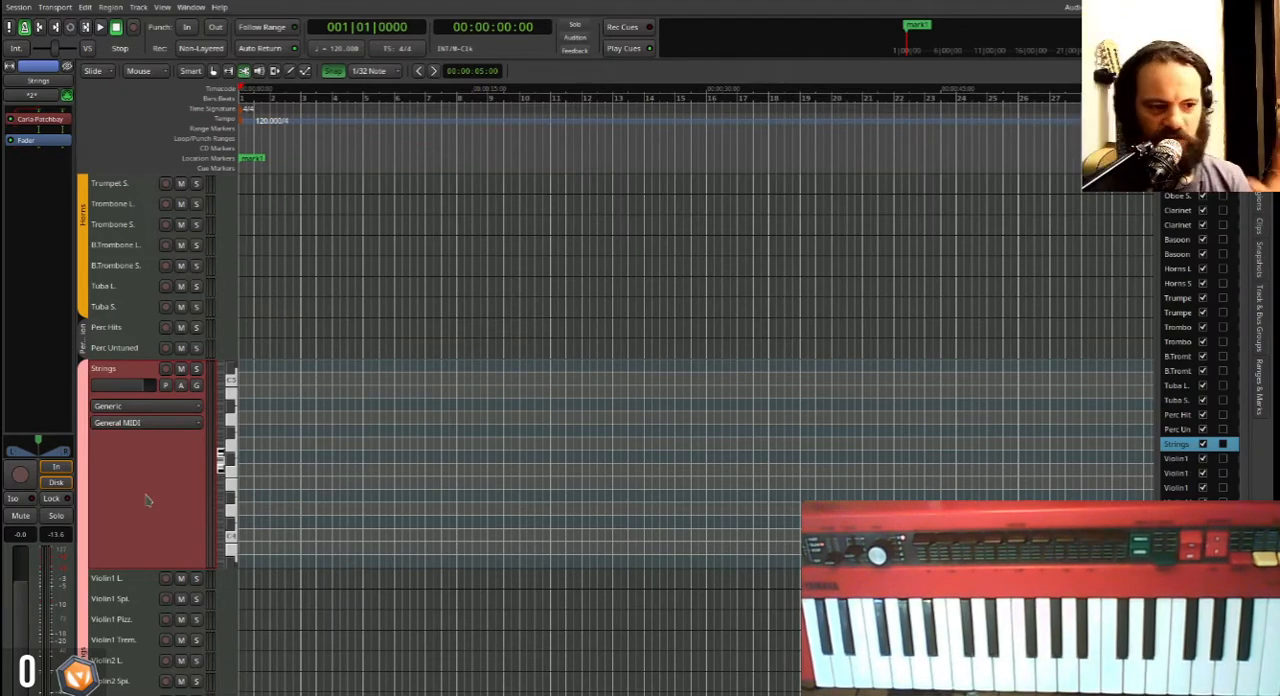
pyautogui.scroll(10, 149, 495)
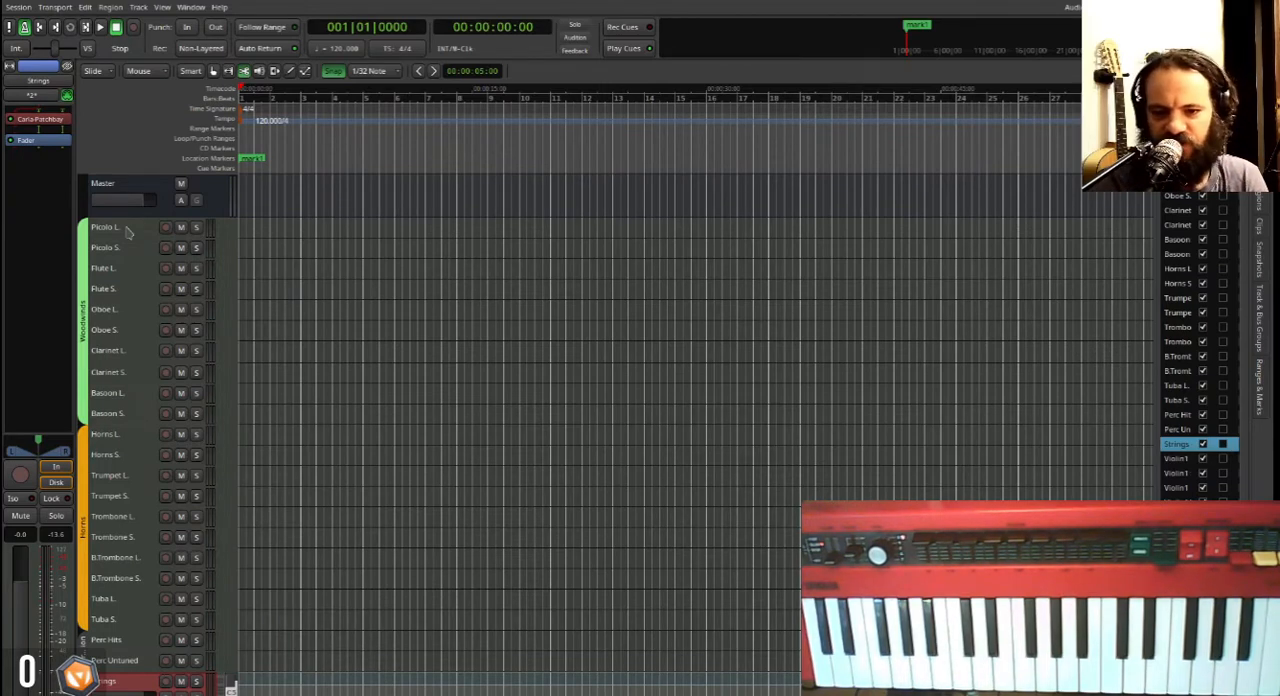
pyautogui.click(127, 231)
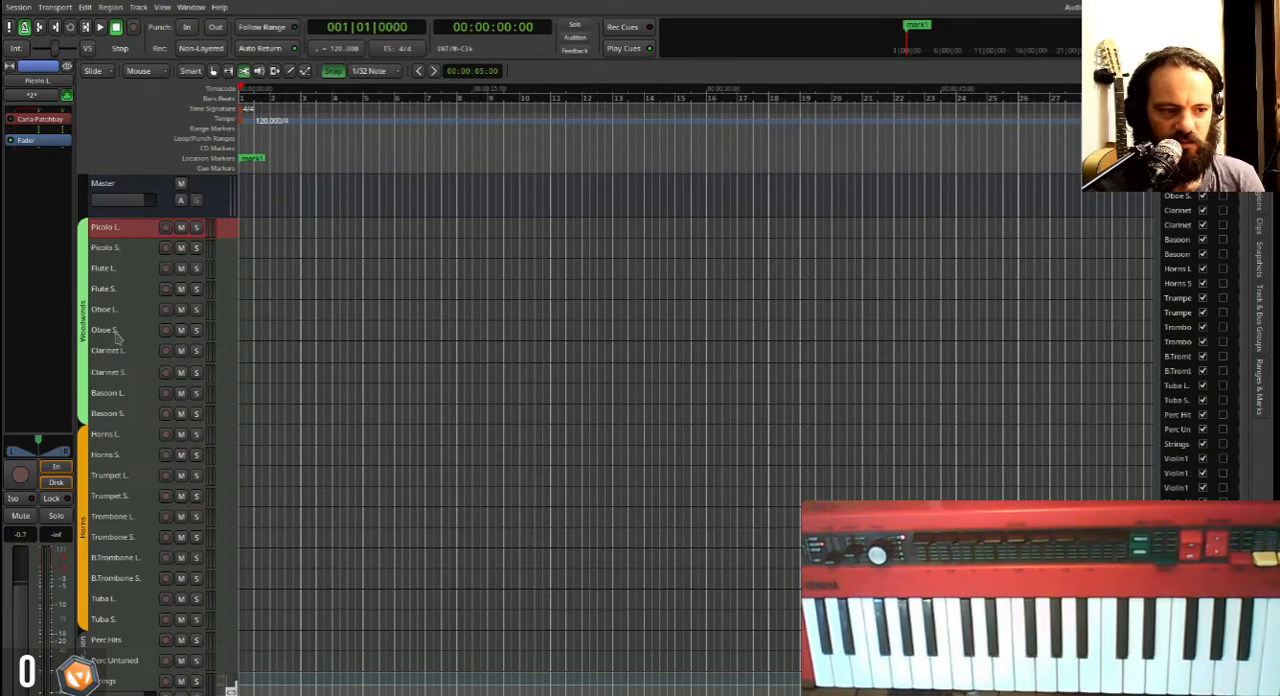
pyautogui.scroll(-5, 118, 395)
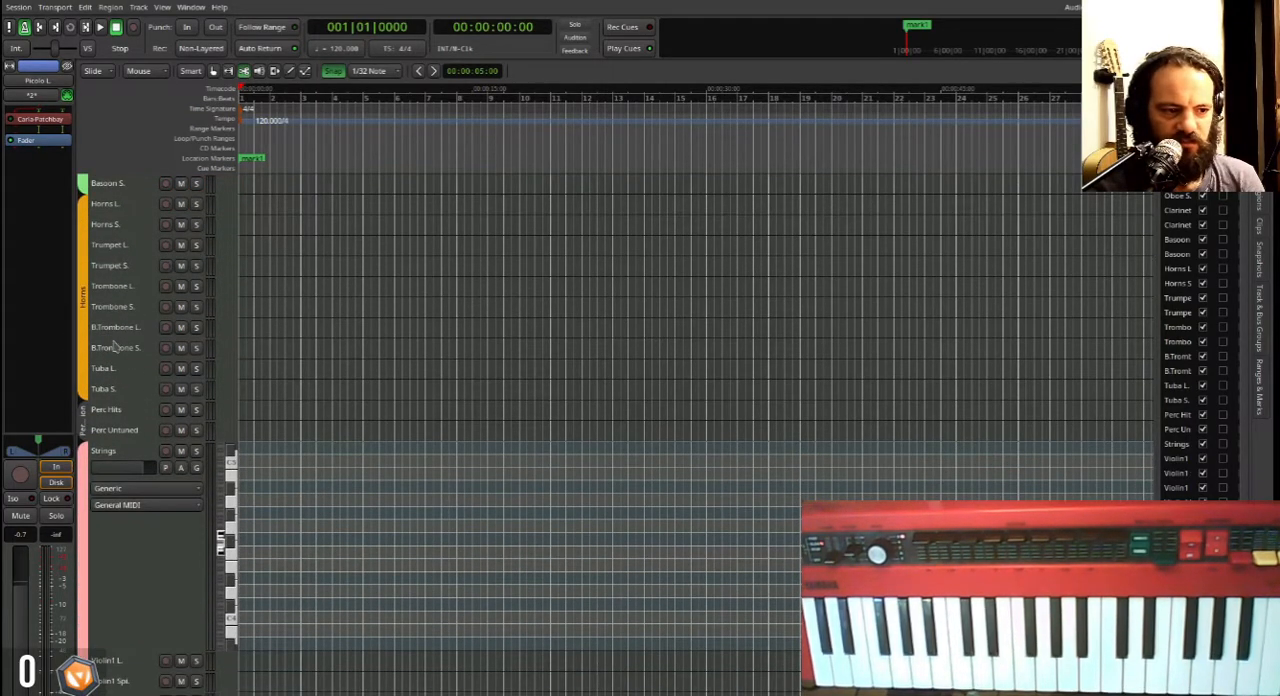
pyautogui.scroll(-2, 122, 350)
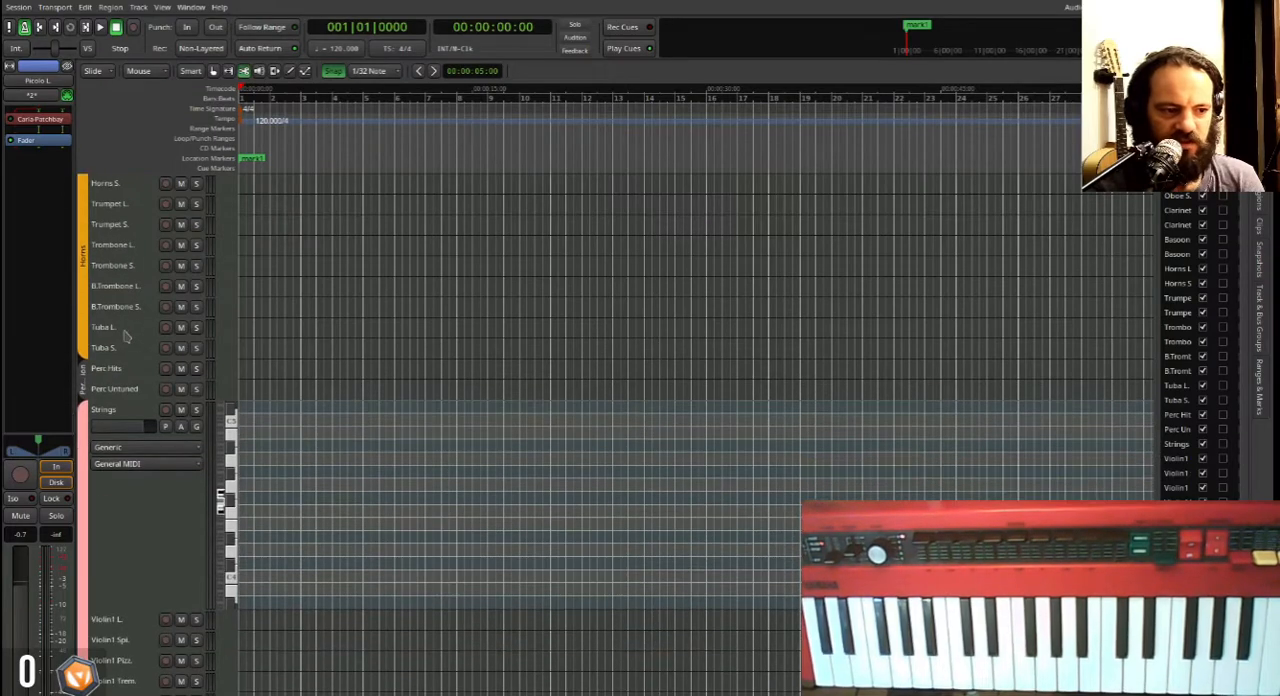
pyautogui.scroll(-11, 125, 352)
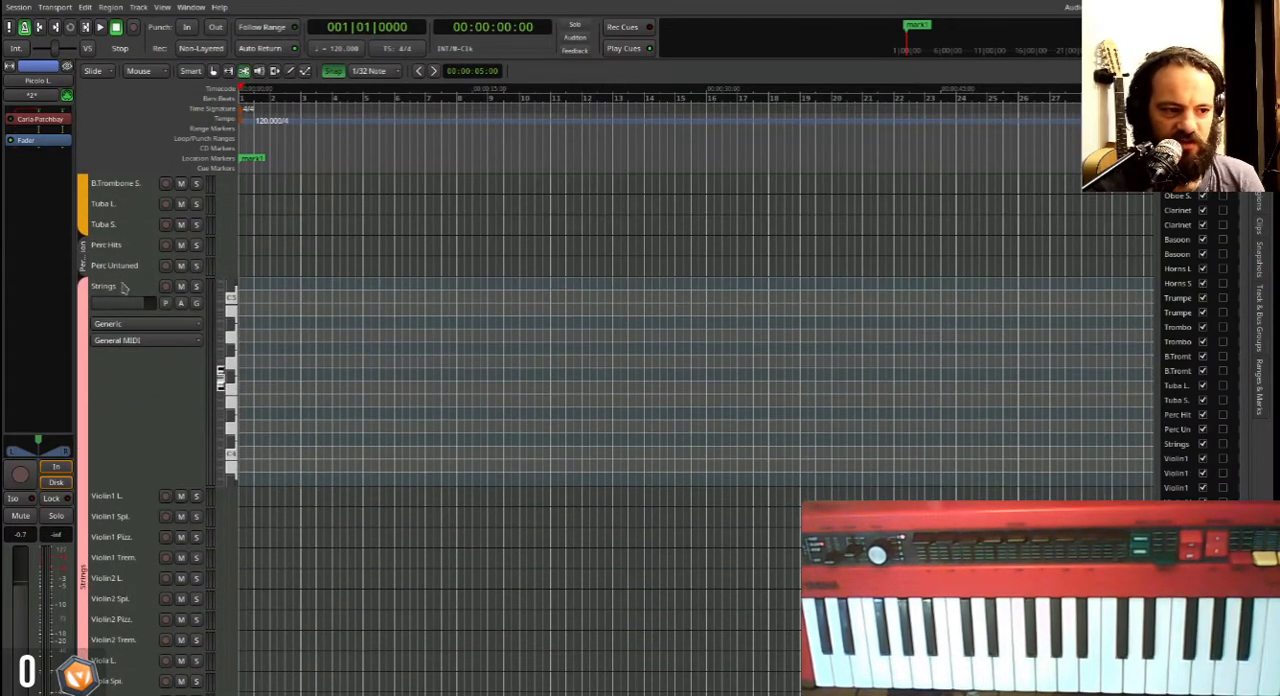
pyautogui.scroll(10, 136, 357)
pyautogui.scroll(-9, 148, 470)
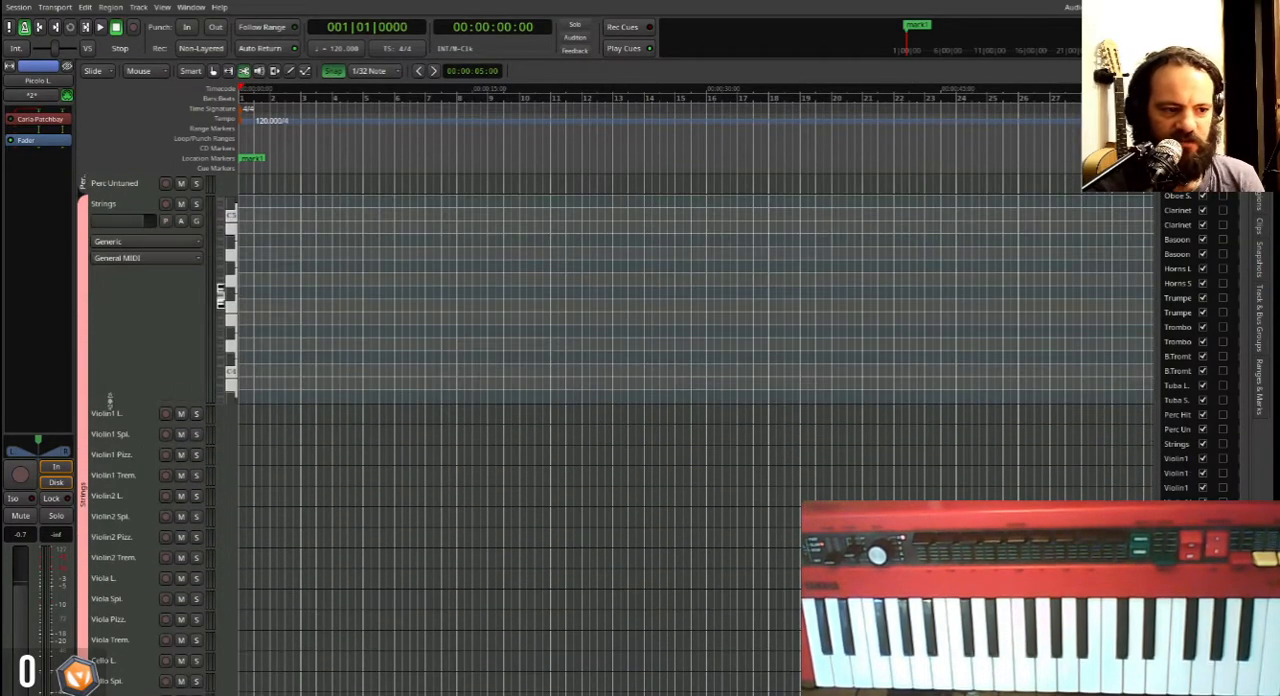
# Select the four Violin1 tracks, from Violin1 L. to Violin1 Trem., and increase their track height.
pyautogui.click(107, 418)
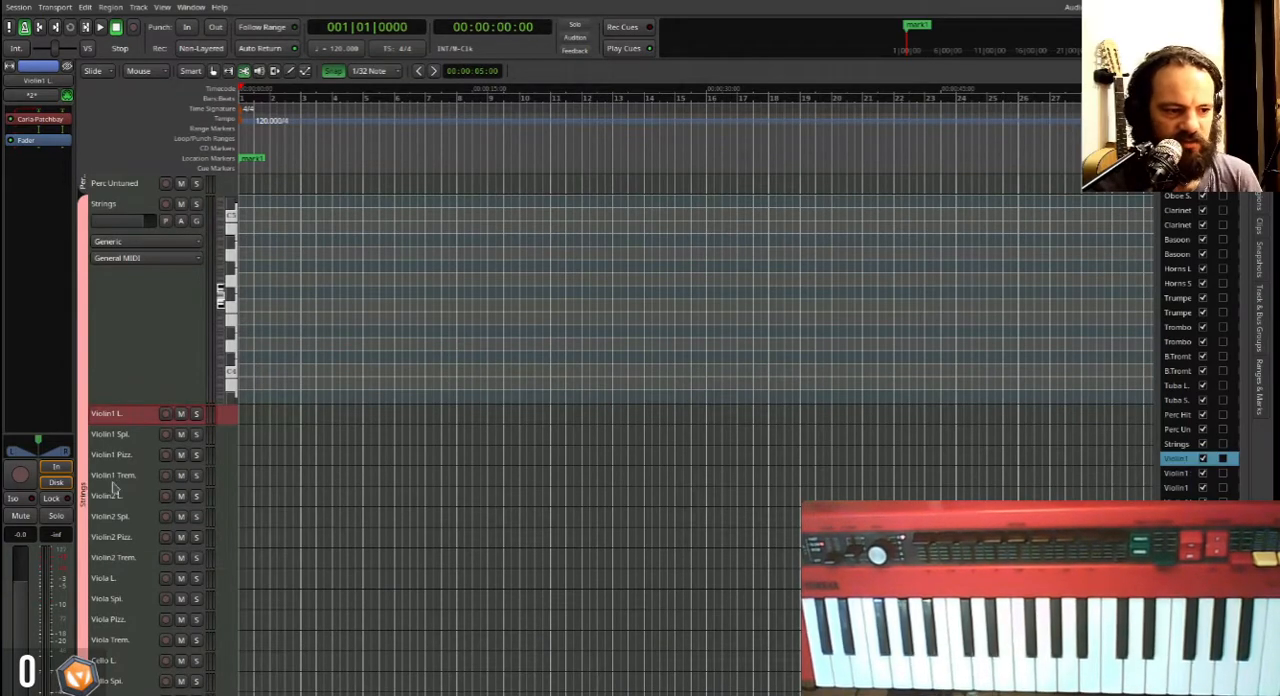
pyautogui.keyDown('shift'); pyautogui.click(112, 480); pyautogui.keyUp('shift')
pyautogui.hotkey('shift', 'f')
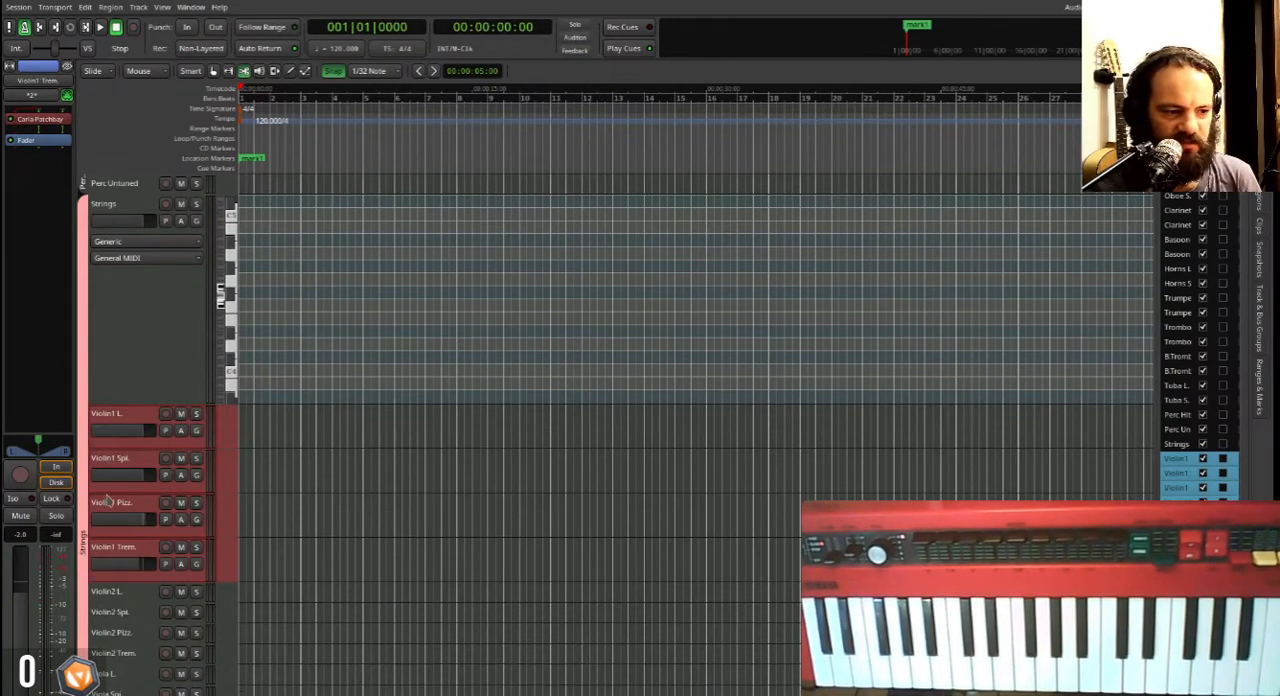
# Select Violin1 L., Violin1 Spi., Violin1 Pizz. and Violin1 Trem. one after another to audition each articulation.
pyautogui.click(114, 422)
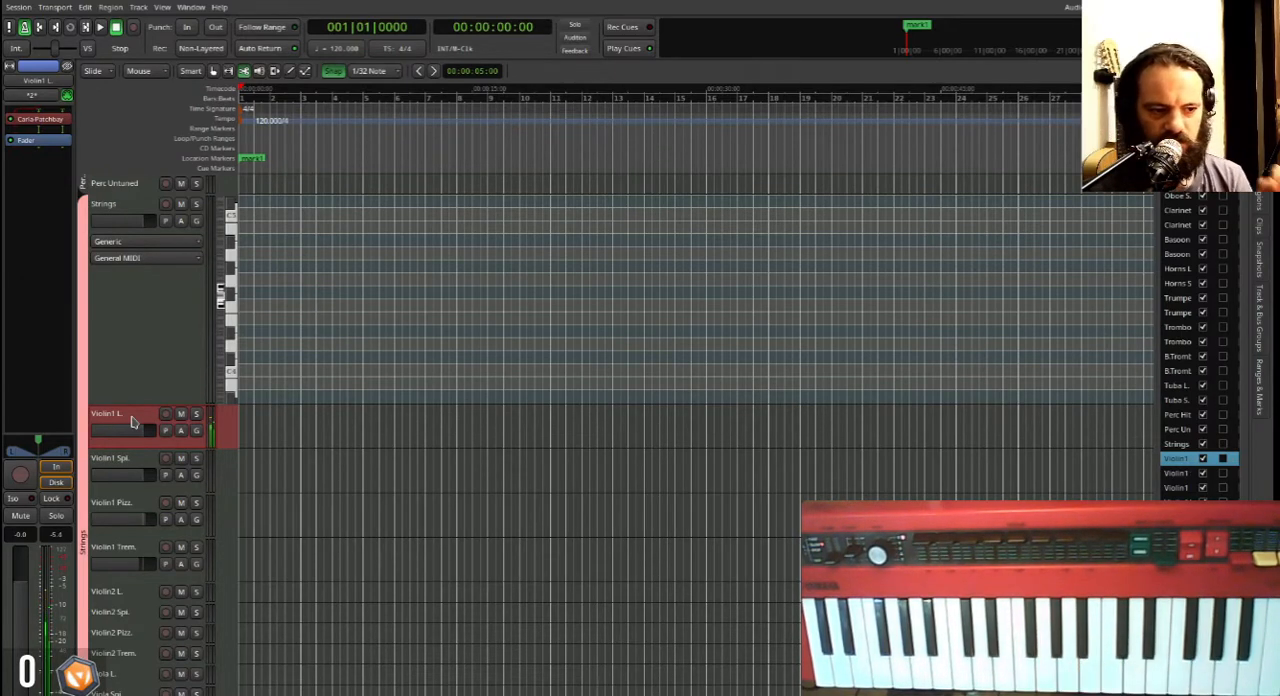
pyautogui.click(112, 460)
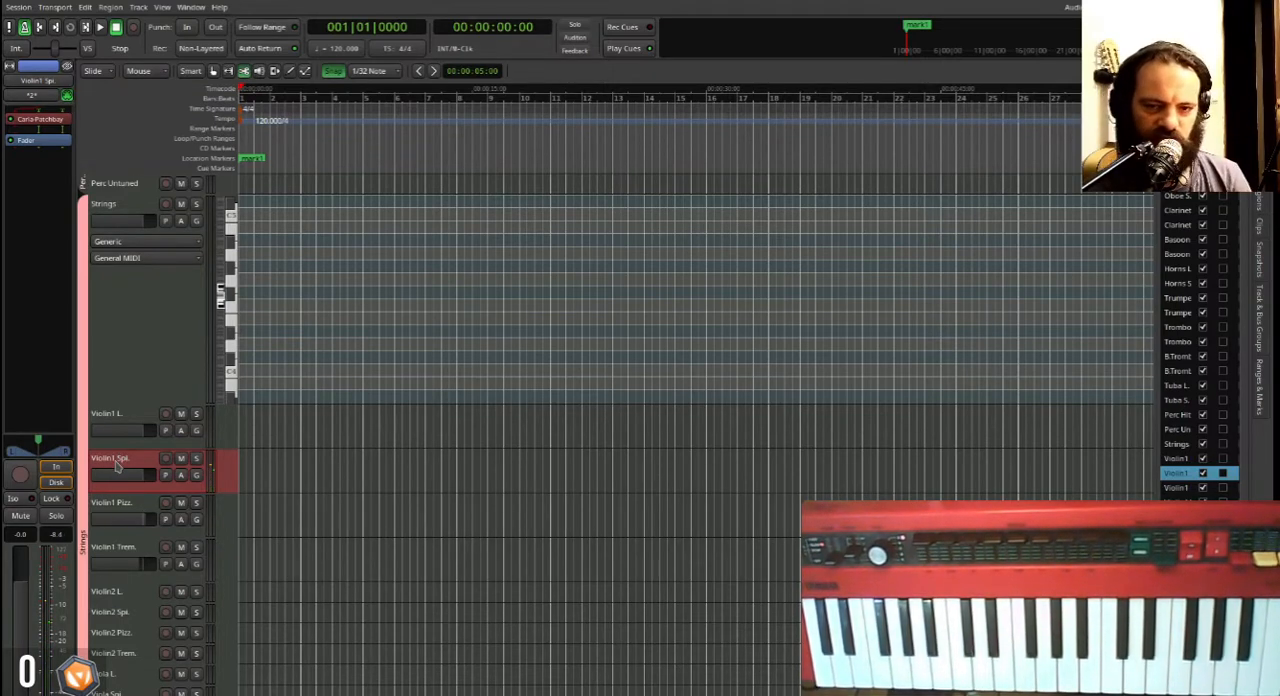
pyautogui.click(129, 512)
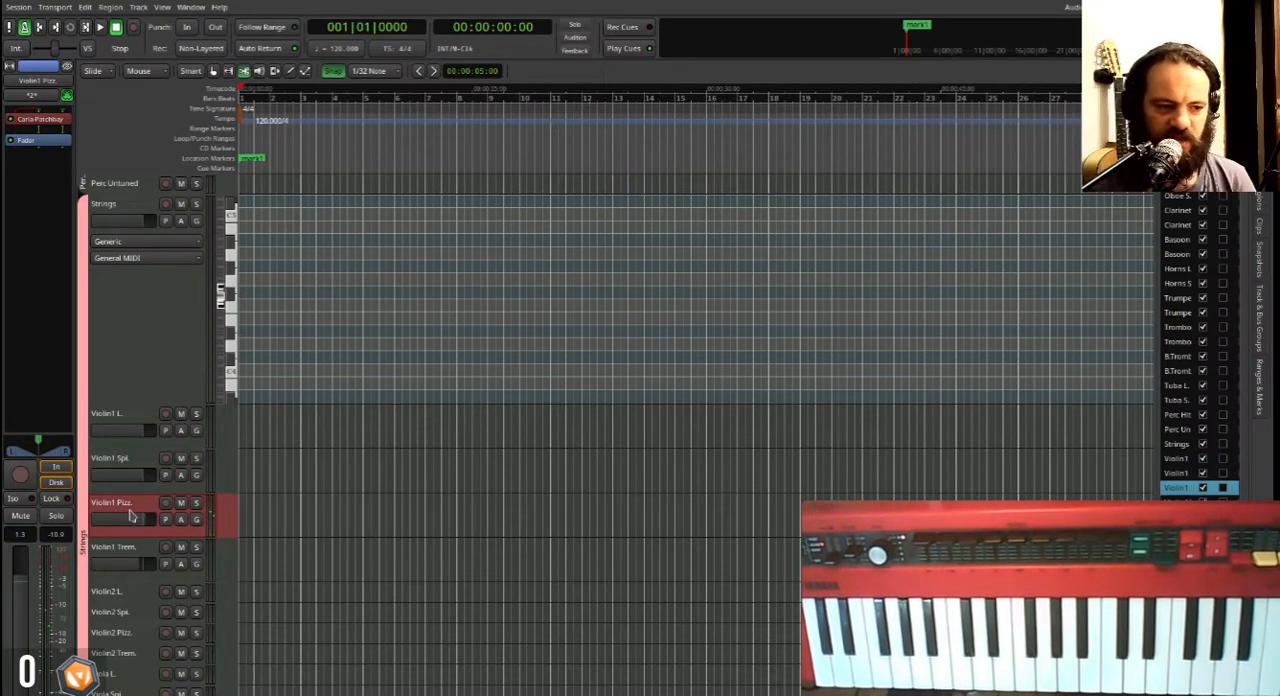
pyautogui.click(129, 556)
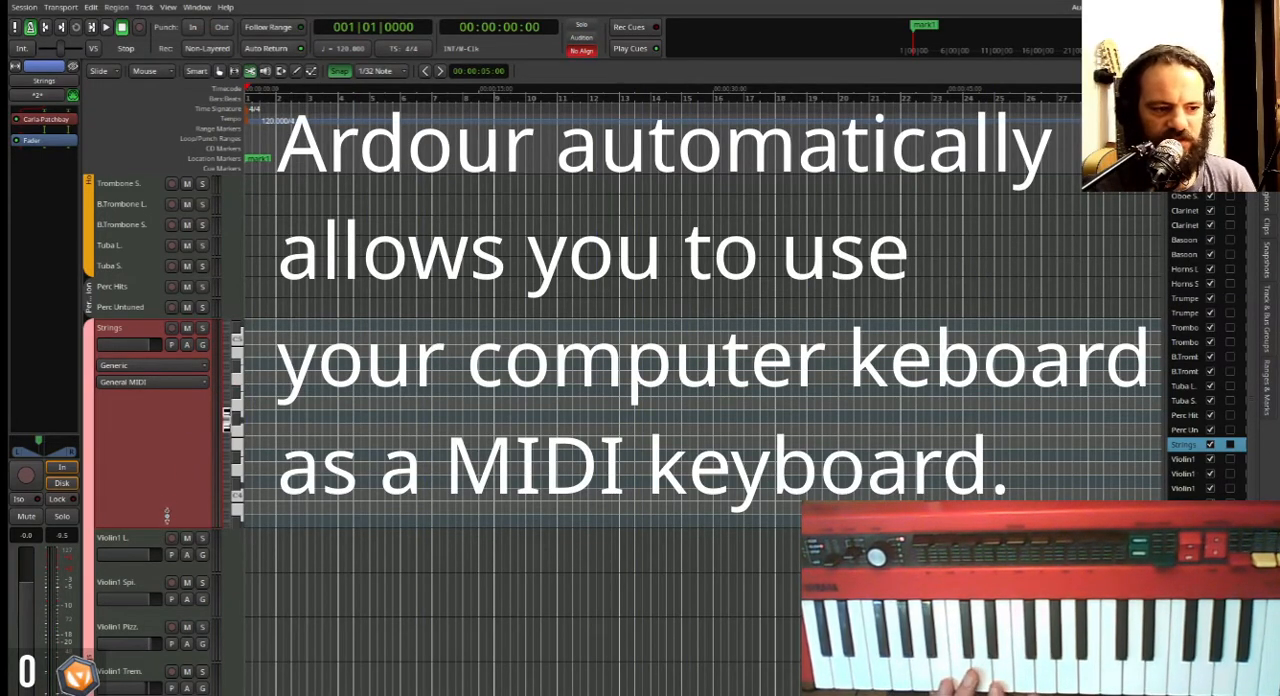
# Arm the Strings track for recording and set the session tempo to 100 BPM.
pyautogui.click(171, 330)
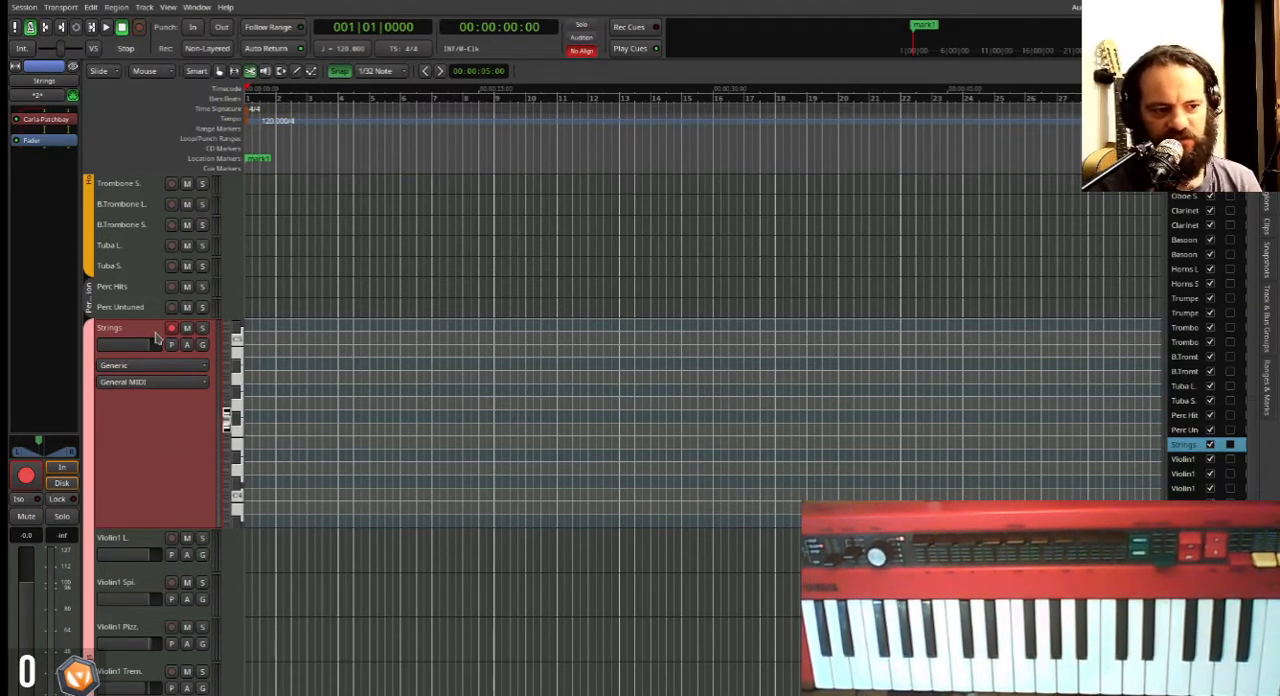
pyautogui.scroll(1, 167, 447)
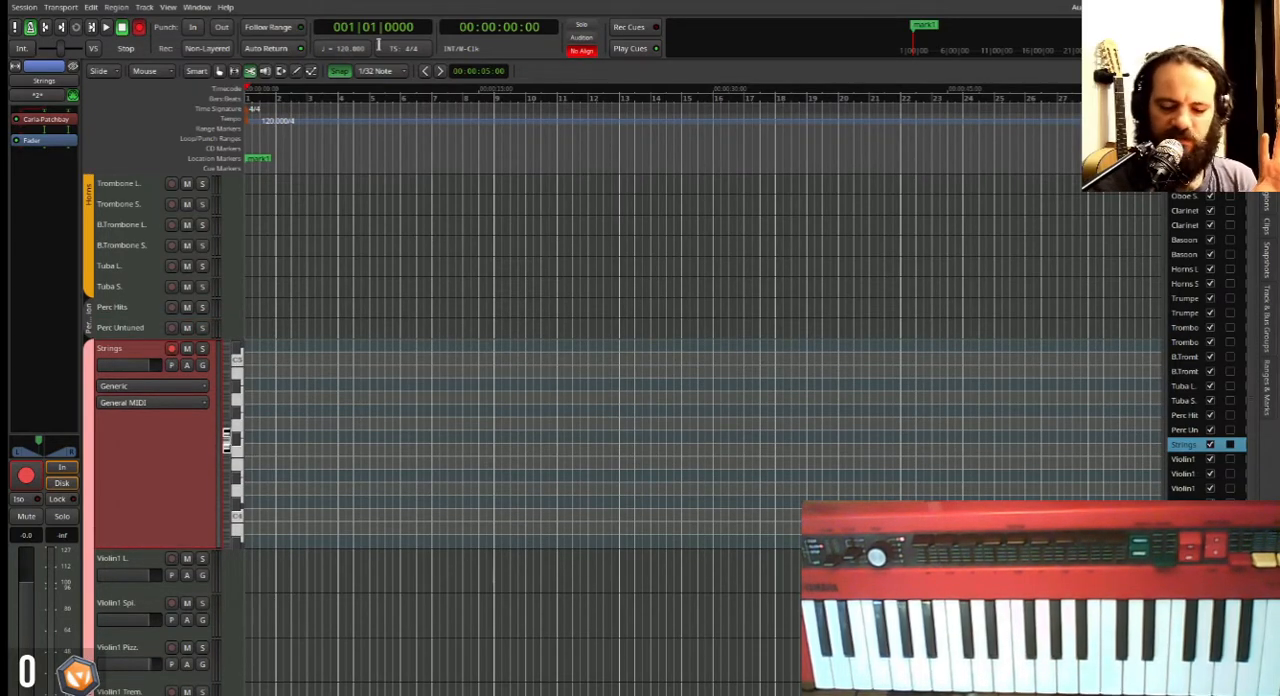
pyautogui.press('Return')
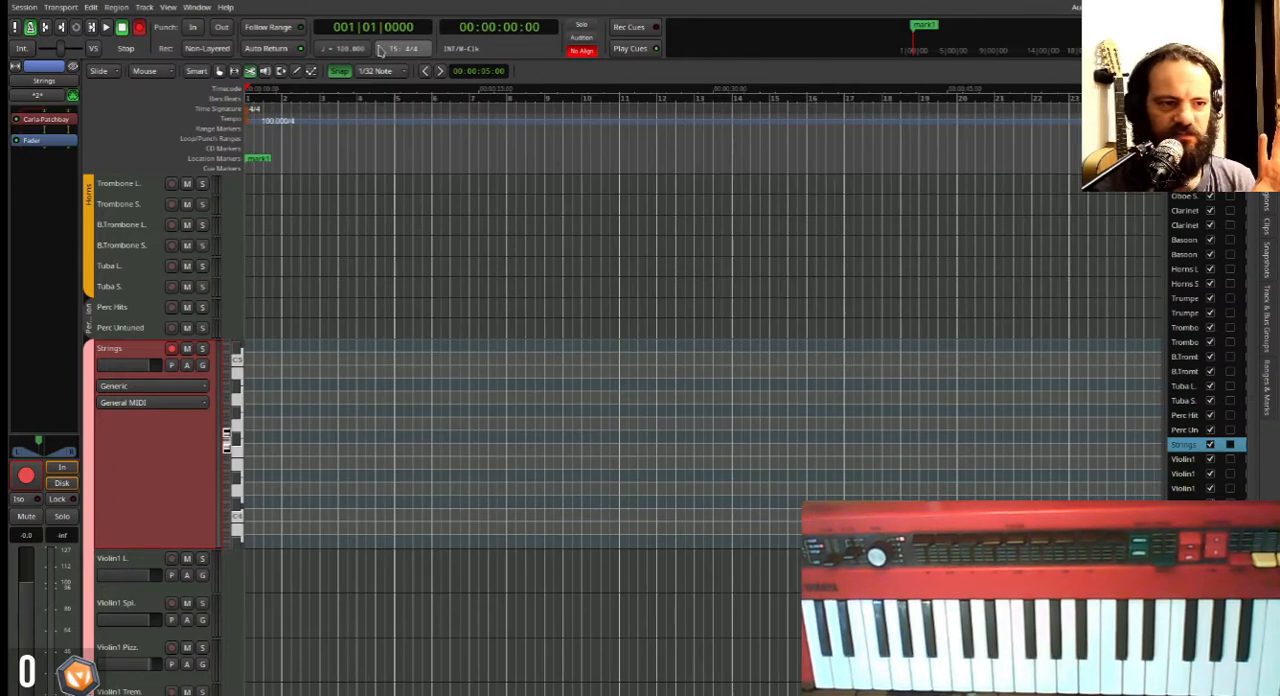
# Record a MIDI passage of about eight bars on the Strings track and trim the empty lead-in from the region's start.
pyautogui.press('space')
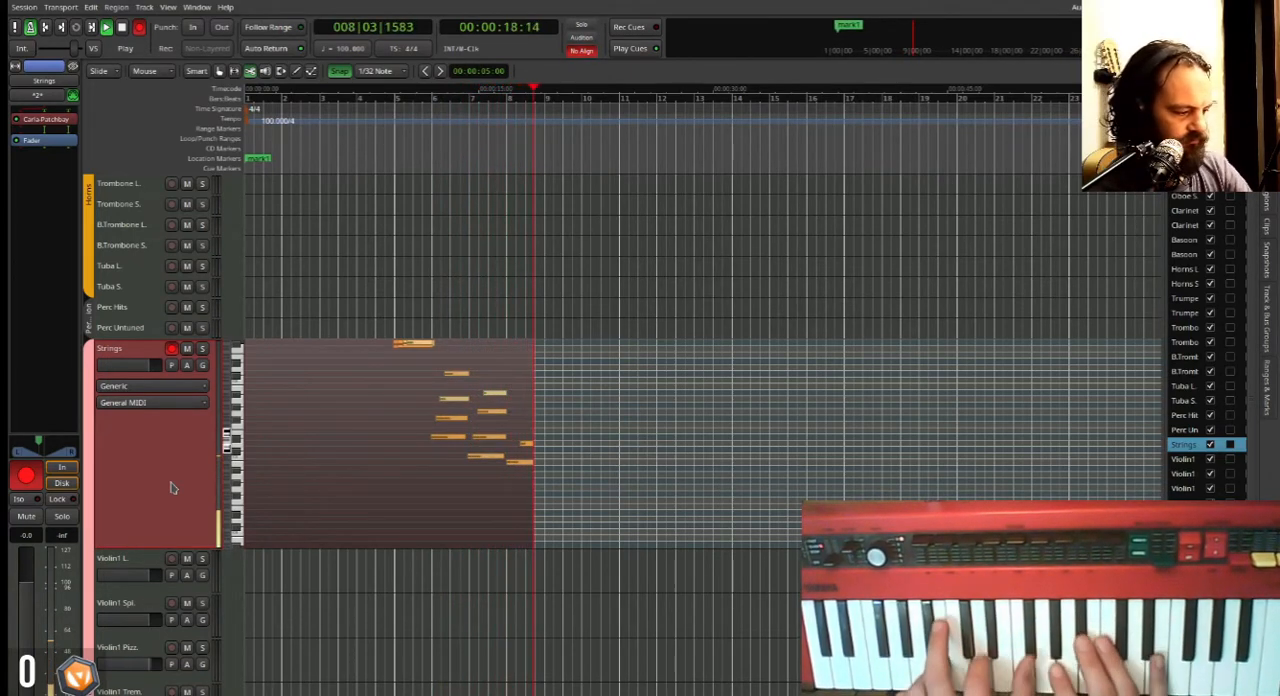
pyautogui.press('space')
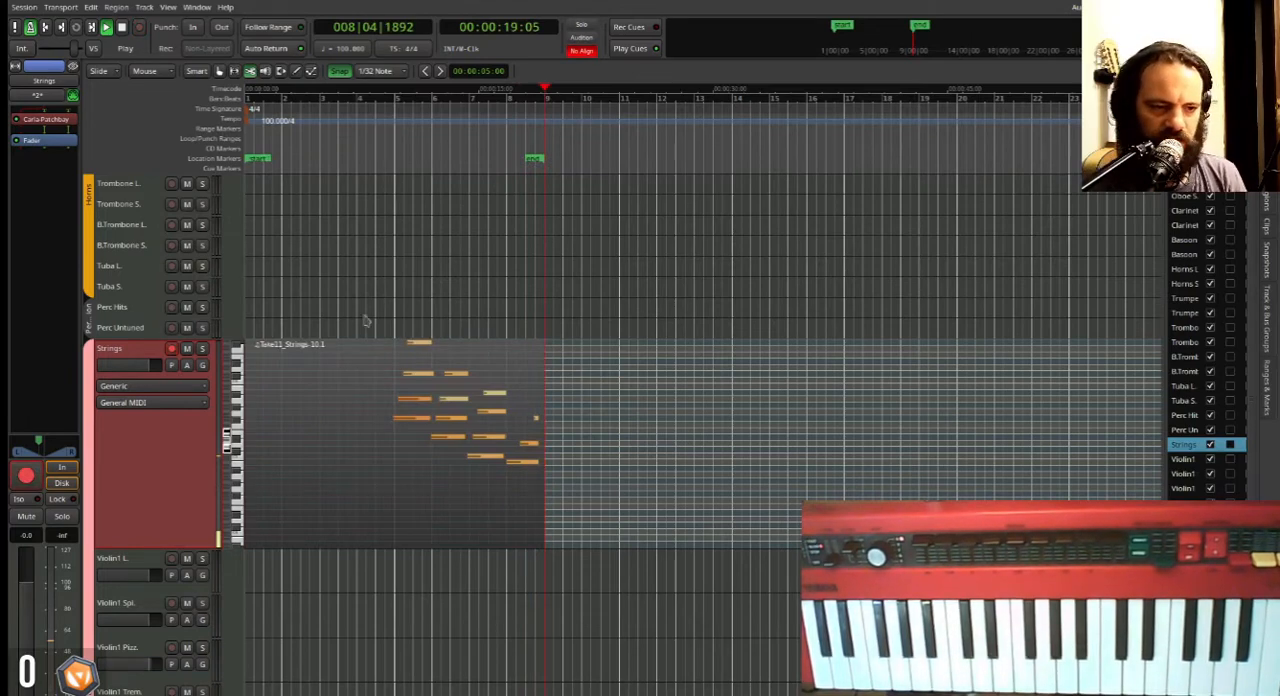
pyautogui.press('Home')
pyautogui.moveTo(250, 401); pyautogui.dragTo(389, 398)
pyautogui.scroll(3, 389, 398)
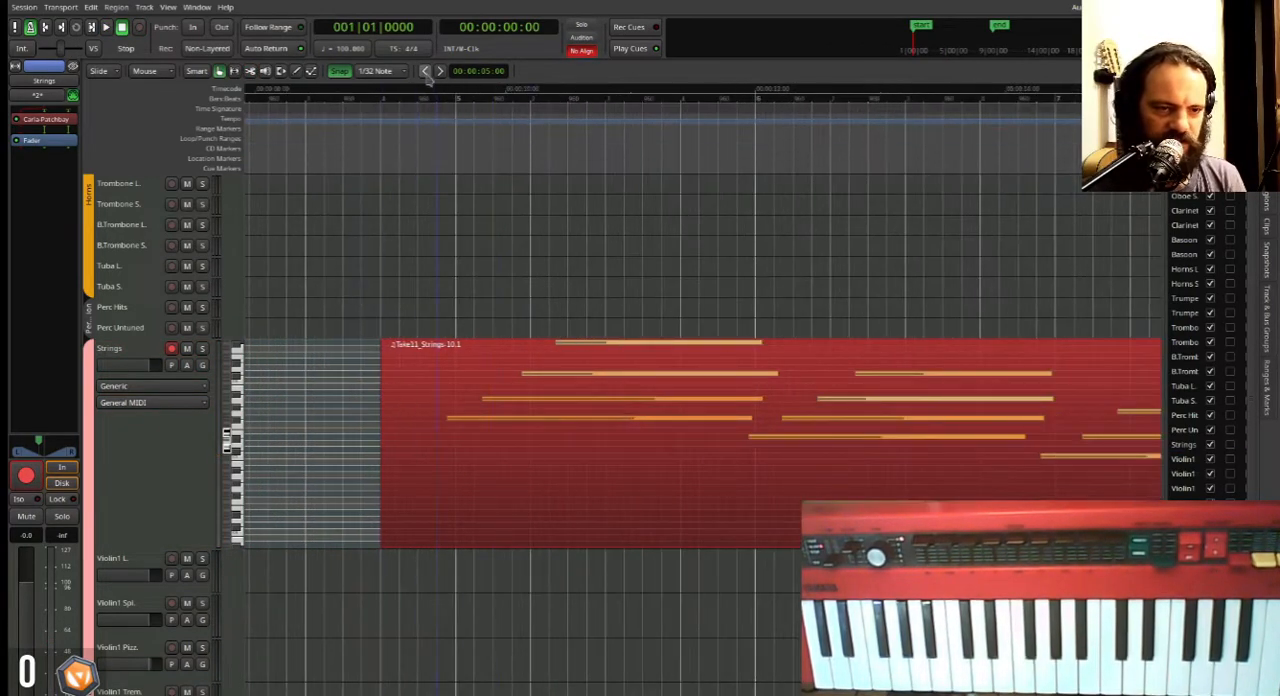
# Play back the trimmed Strings region from just before its first note.
pyautogui.click(438, 97)
pyautogui.press('space')
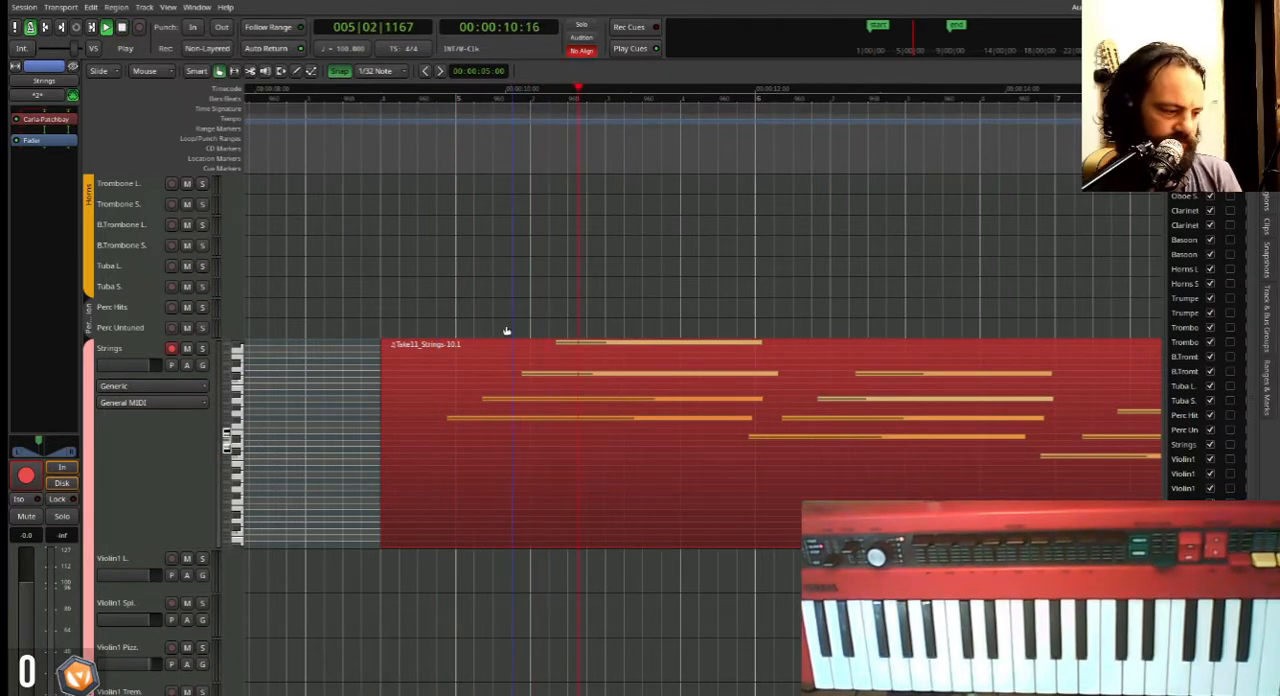
pyautogui.press('space')
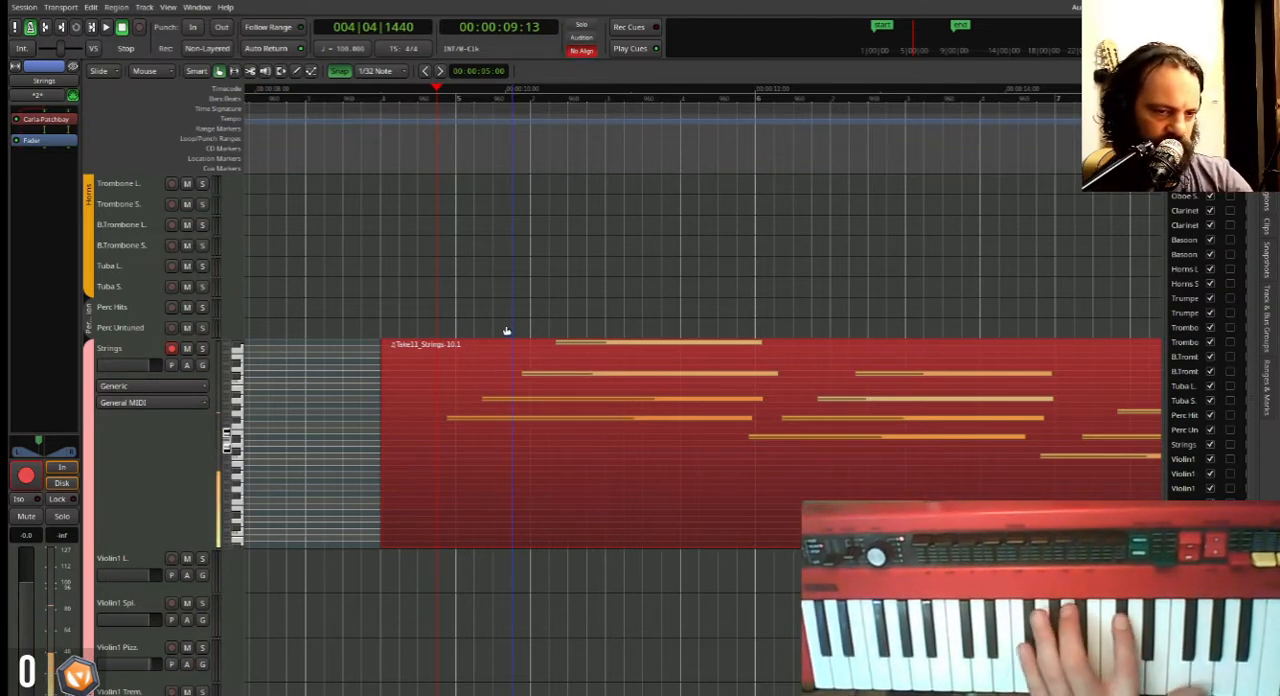
# Disarm the Strings track and delete its recorded region.
pyautogui.click(167, 452)
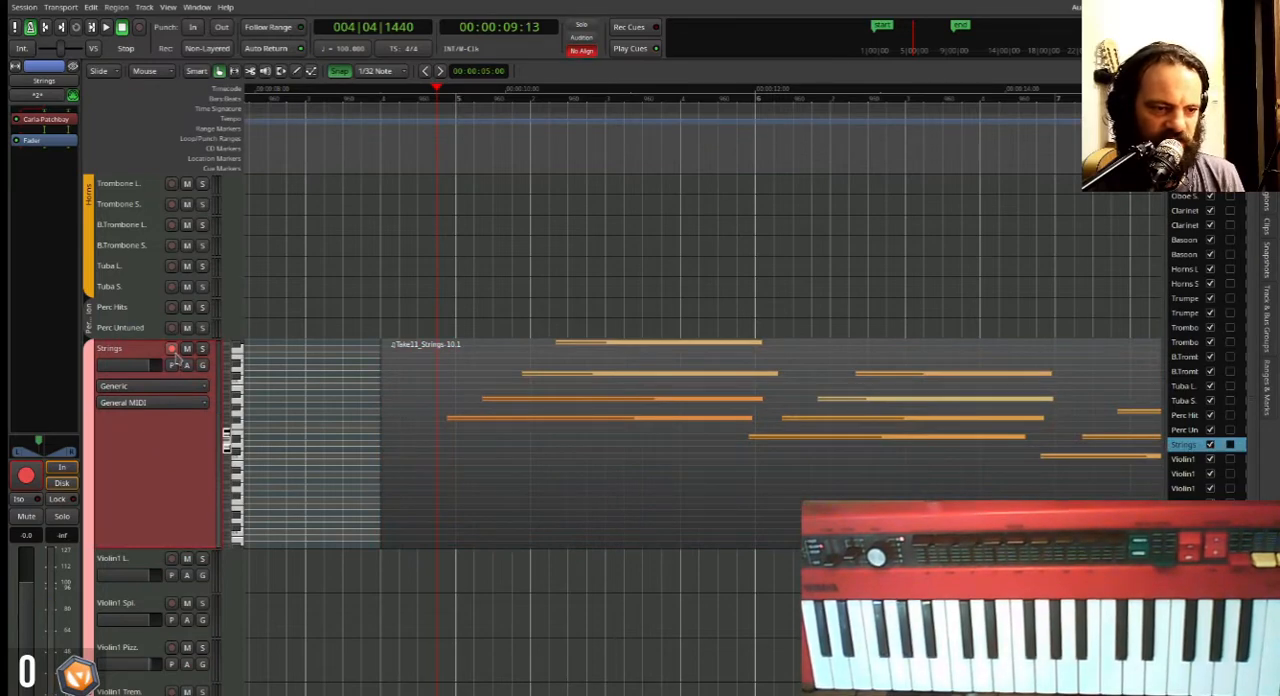
pyautogui.click(540, 436)
pyautogui.press('Delete')
# Arm the Violin1 L. track and record a MIDI phrase of about four bars starting at bar 2.
pyautogui.scroll(-1, 130, 477)
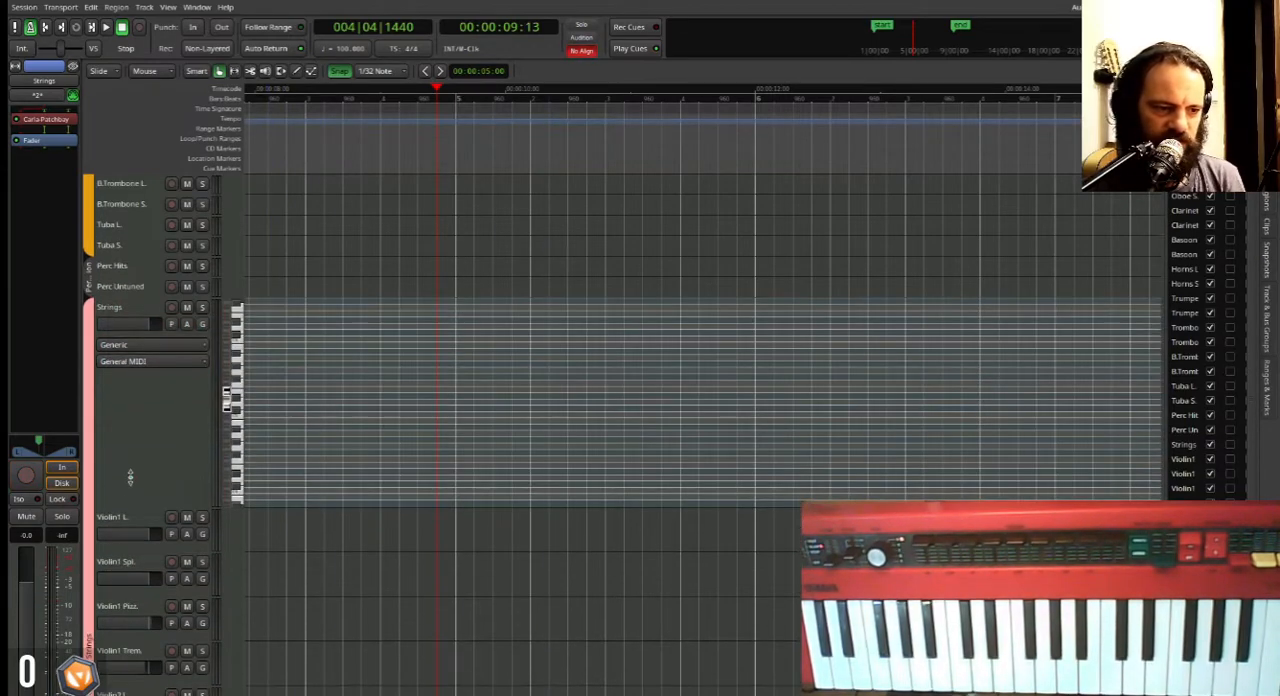
pyautogui.click(135, 524)
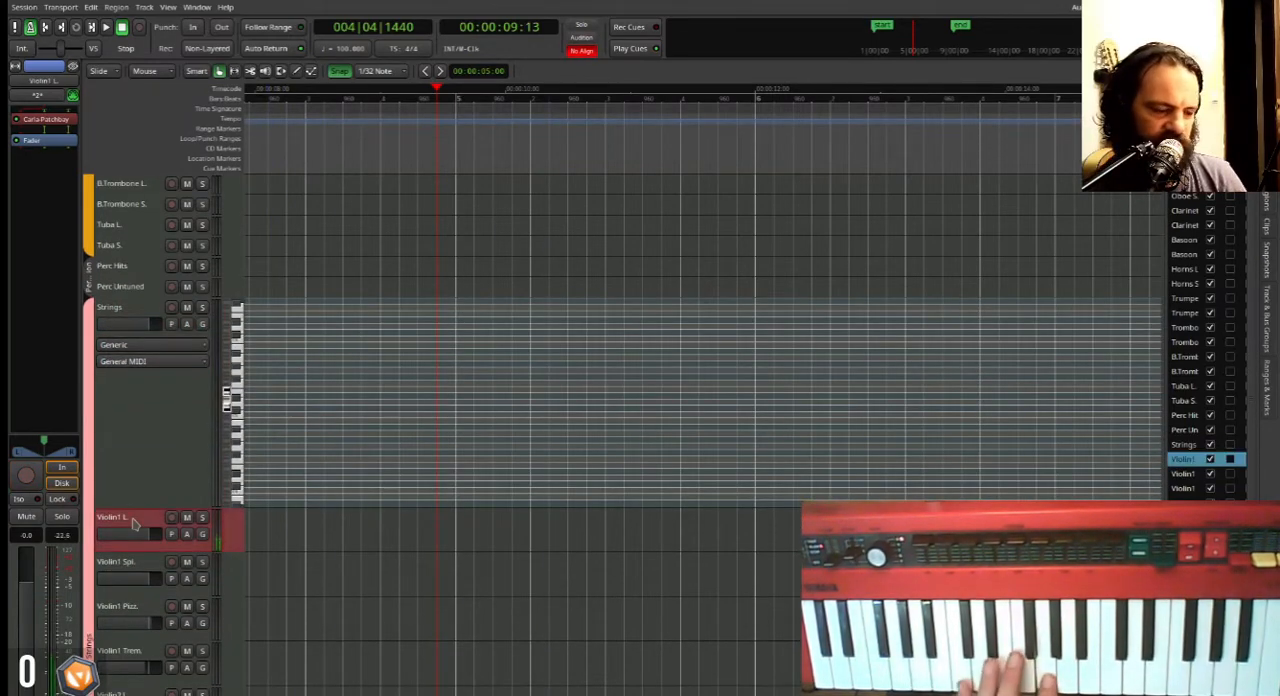
pyautogui.click(172, 518)
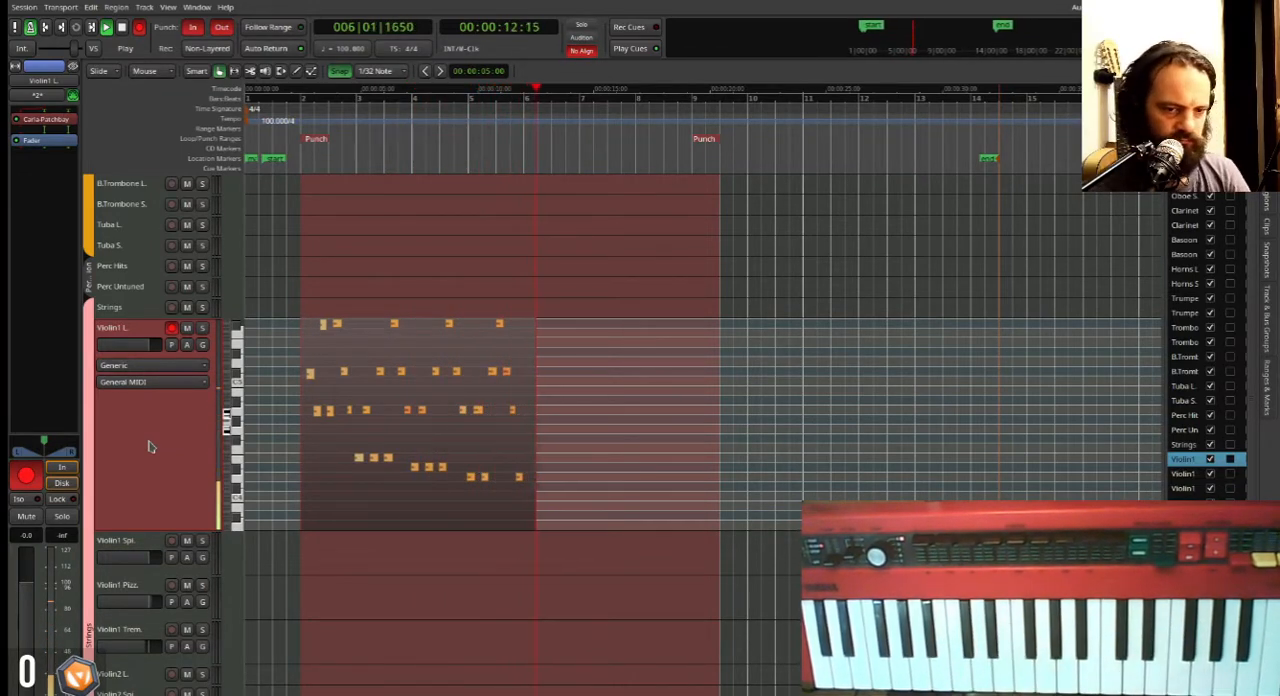
pyautogui.press('space')
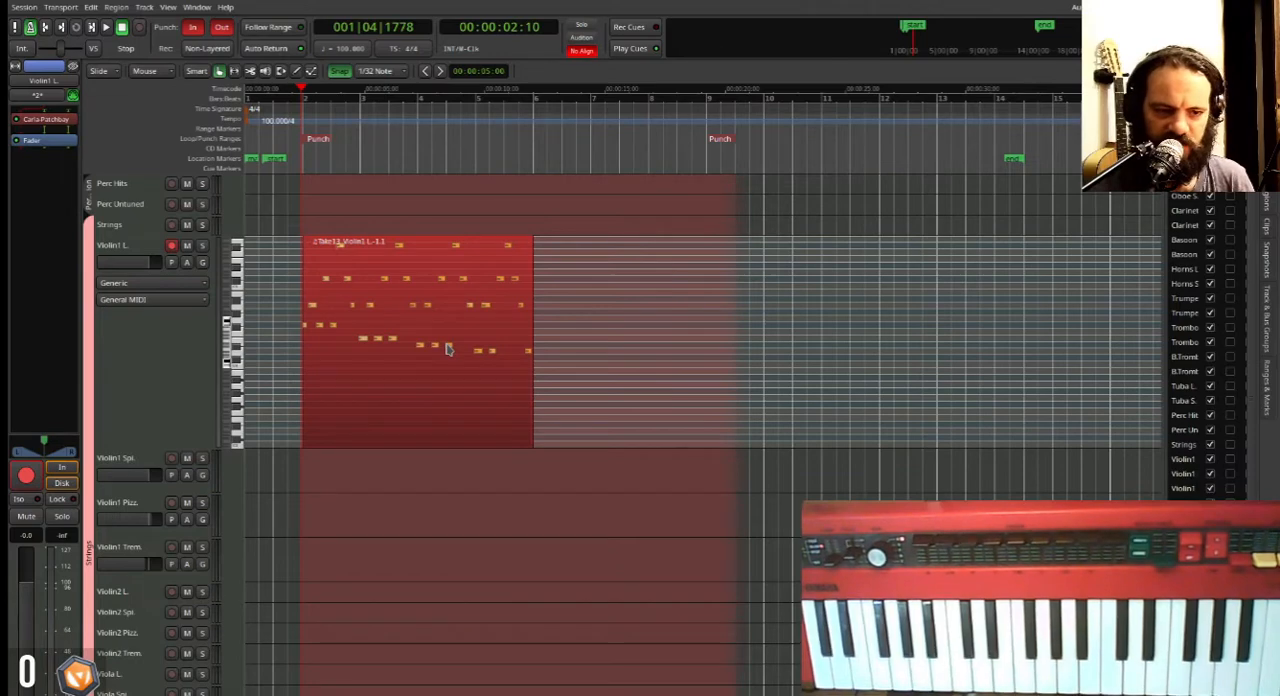
# Duplicate the recorded Violin1 L. region three times end to end and play the track back from bar 2.
pyautogui.press('Return')
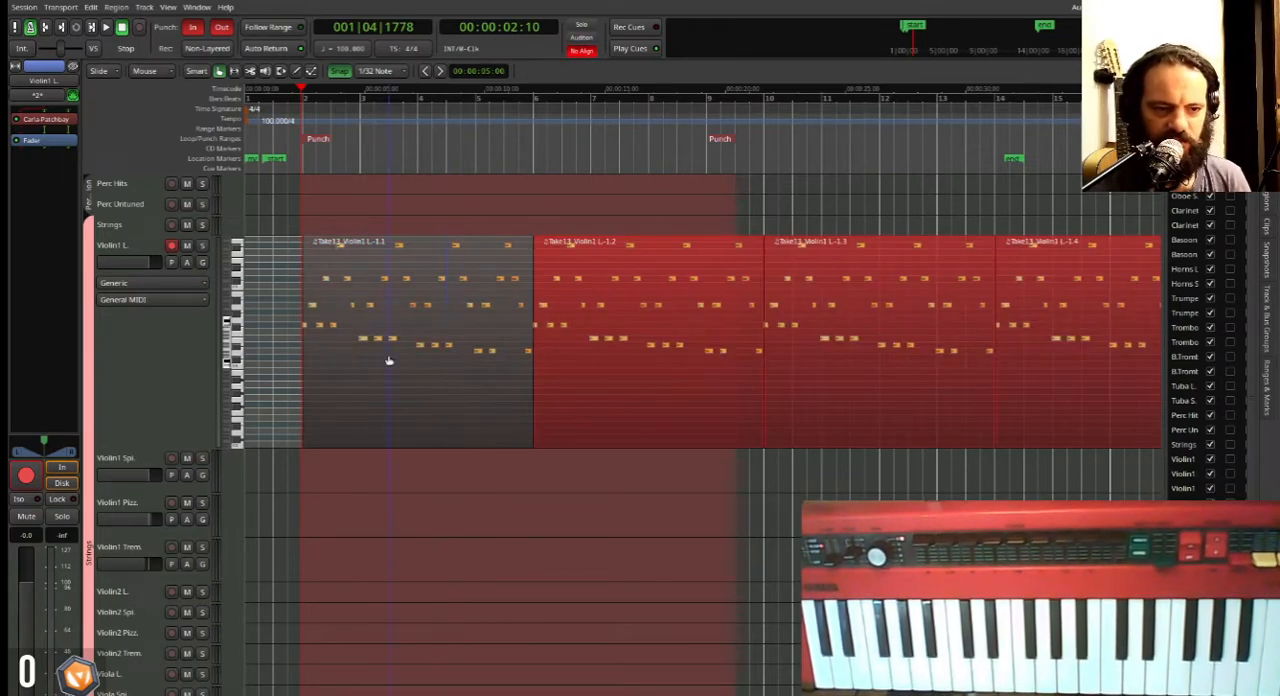
pyautogui.scroll(-1, 345, 318)
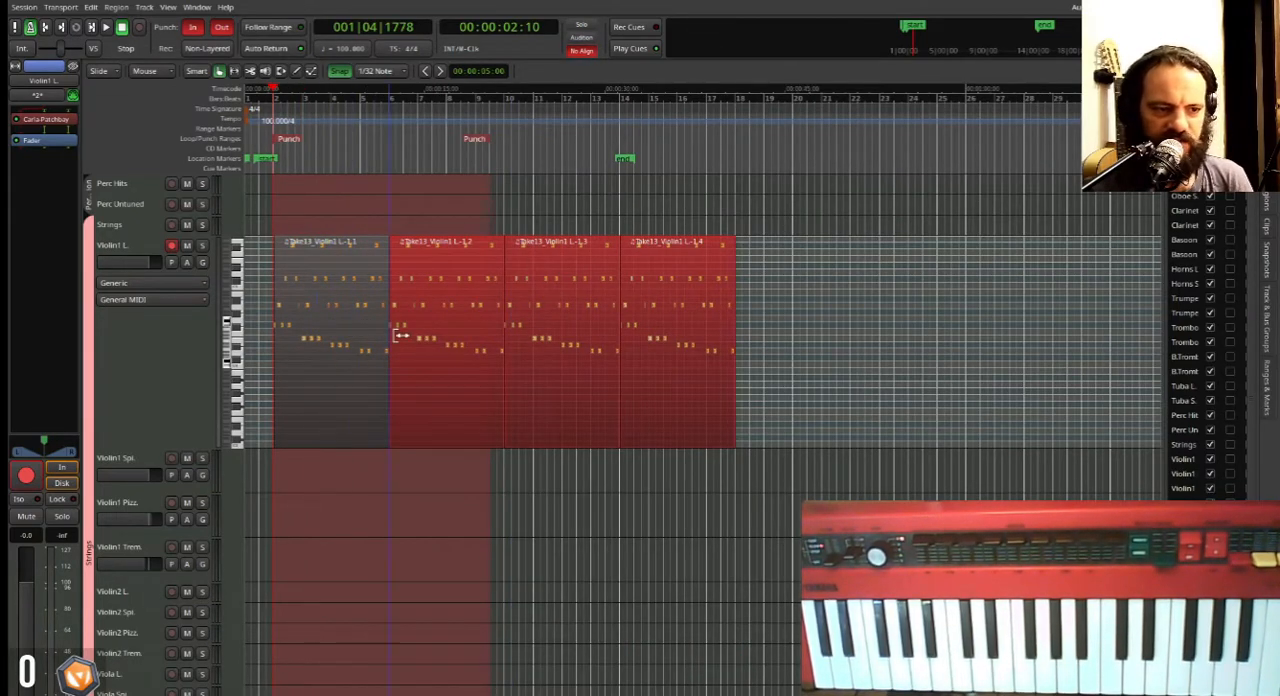
pyautogui.press('space')
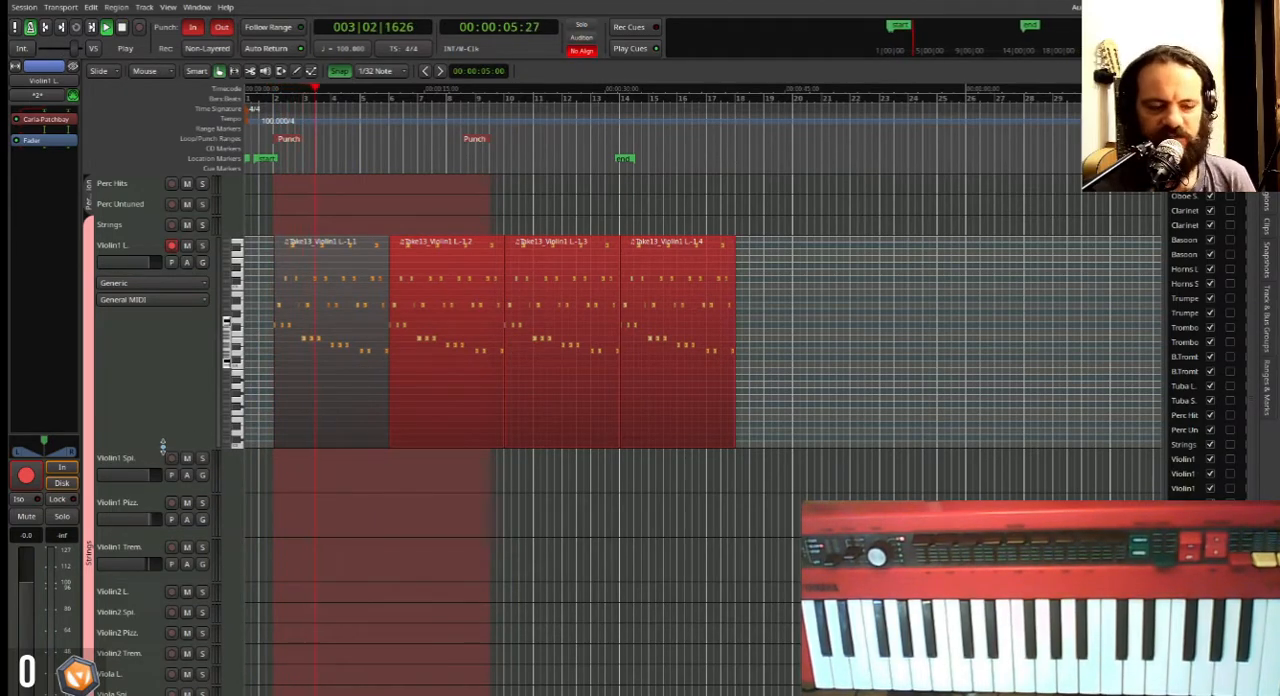
pyautogui.press('space')
# Reduce the Violin1 L. track's height and select the Cello L. and Cello Spi. tracks to audition their sounds.
pyautogui.moveTo(162, 415); pyautogui.dragTo(148, 259)
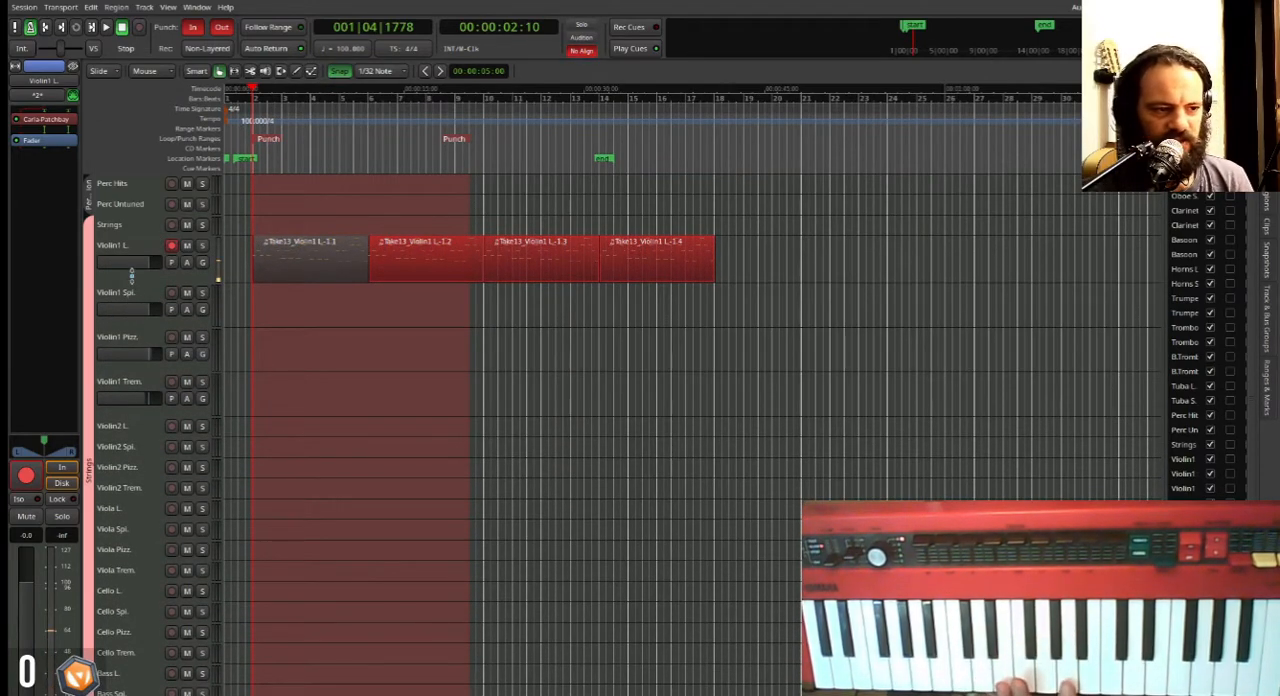
pyautogui.scroll(-1, 124, 568)
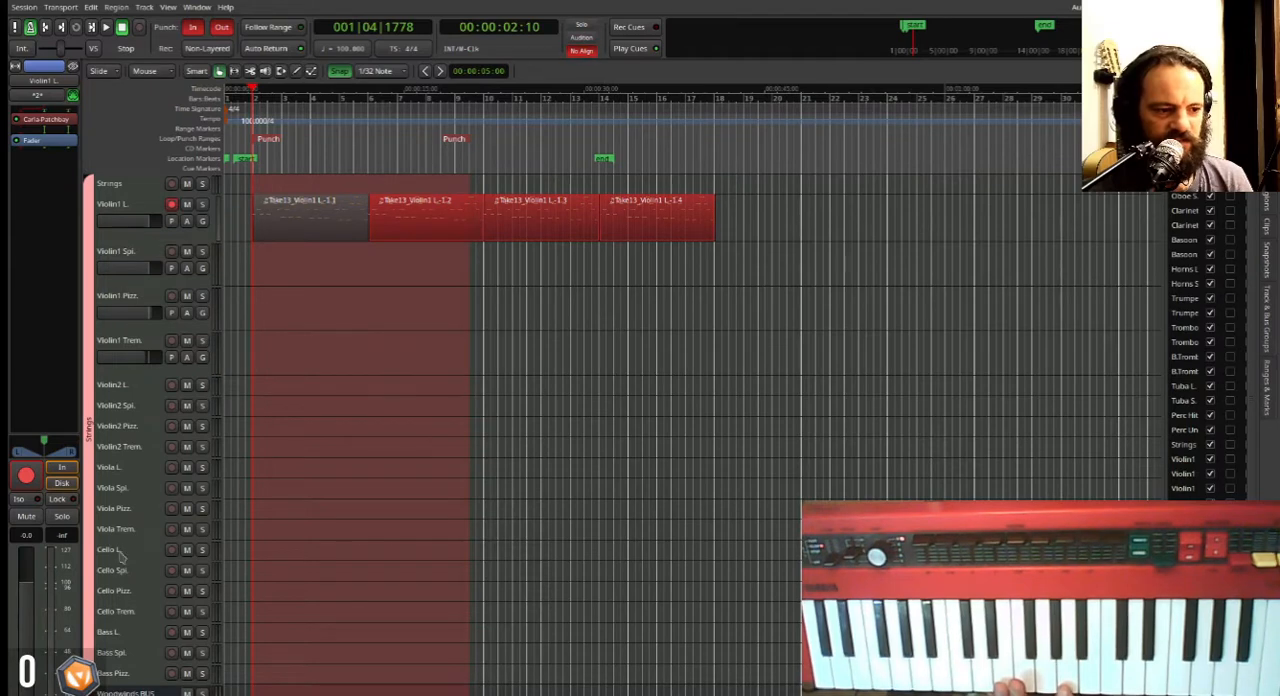
pyautogui.click(133, 553)
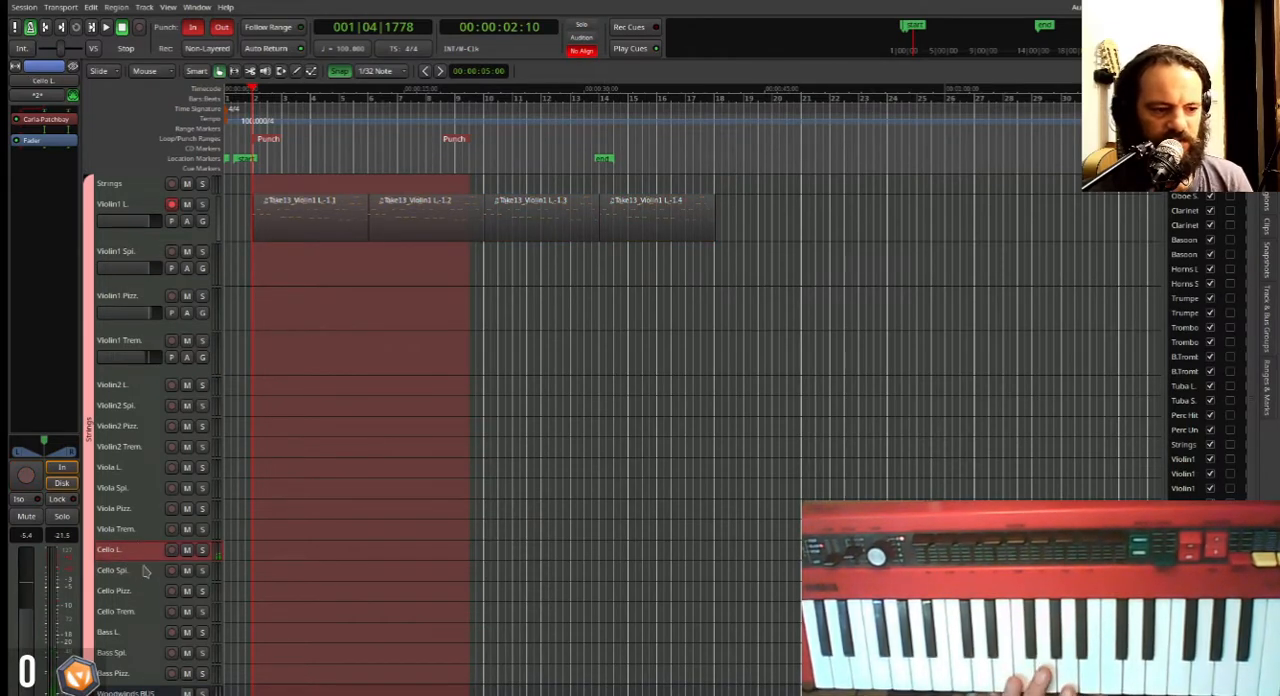
pyautogui.click(146, 573)
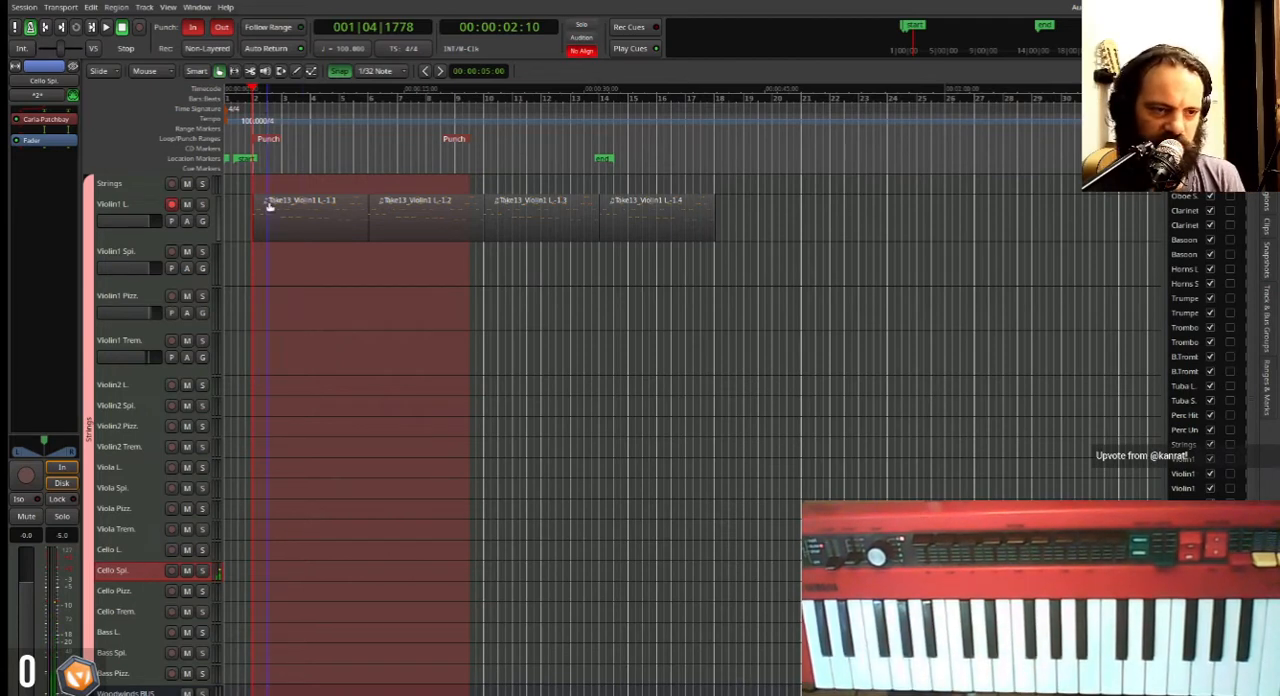
# Record a MIDI phrase of about four bars on the Cello Spi. track, starting playback from the session start and punching in at bar 2.
pyautogui.press('Home')
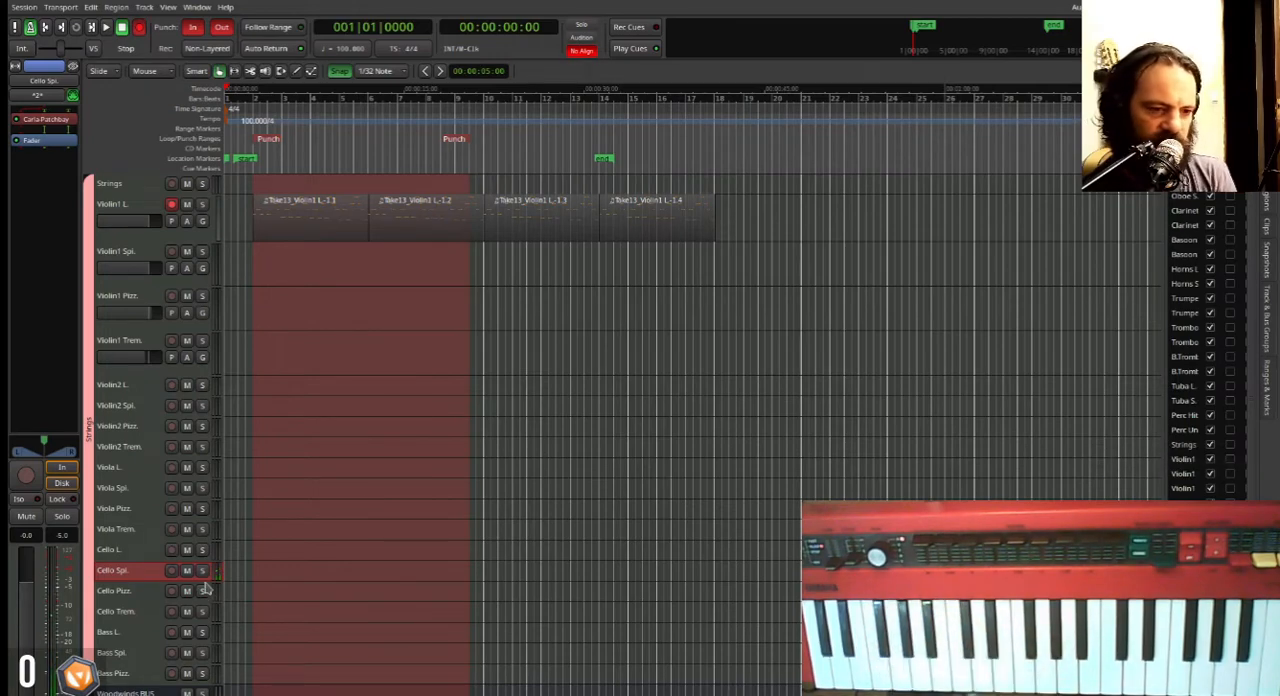
pyautogui.press('space')
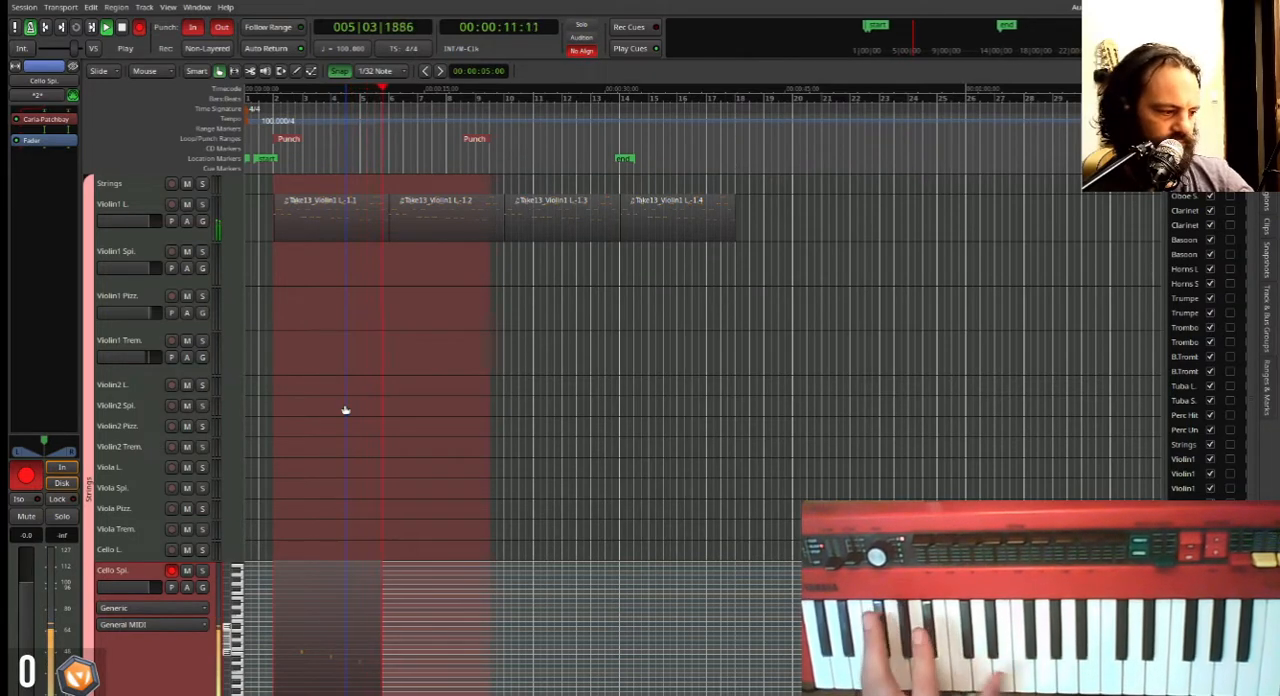
pyautogui.press('space')
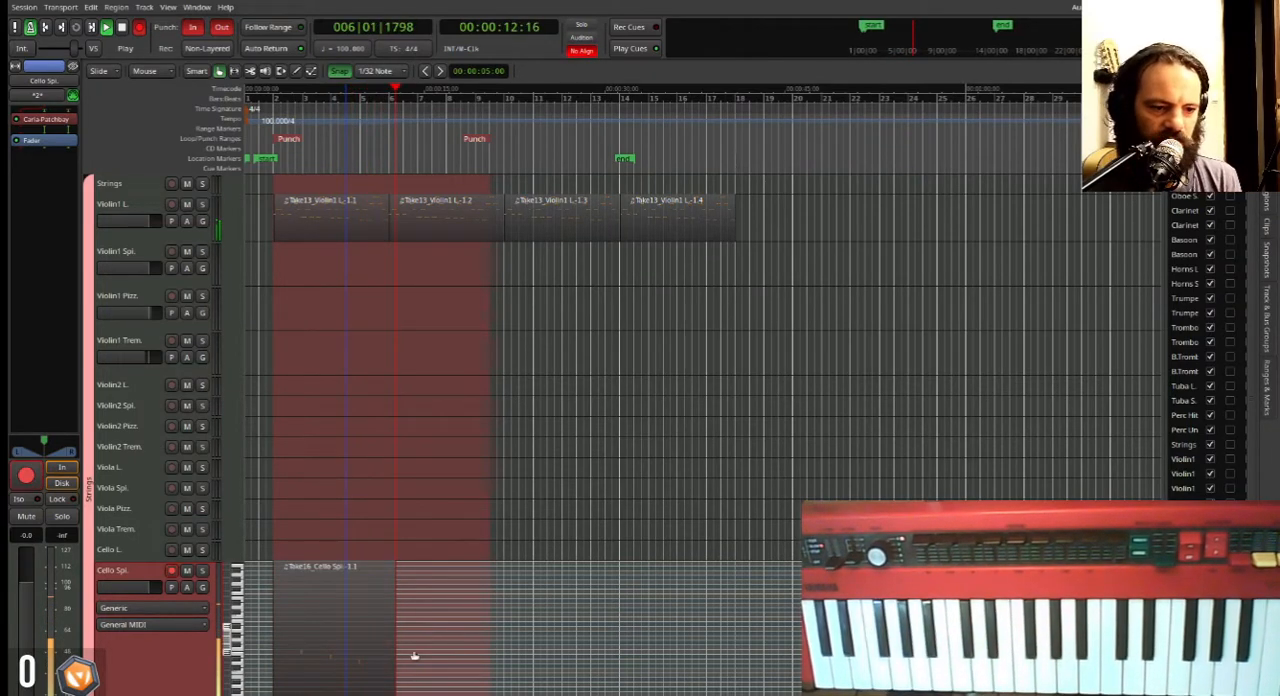
pyautogui.scroll(1, 421, 639)
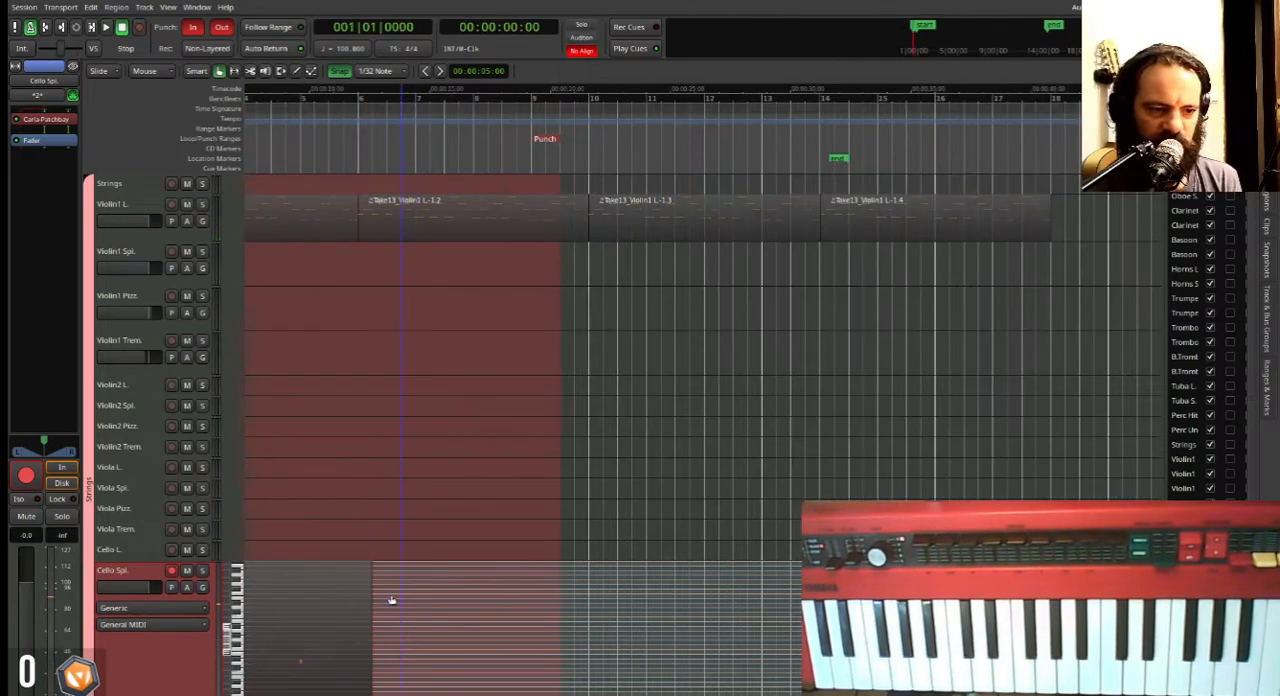
pyautogui.scroll(3, 386, 637)
pyautogui.scroll(-3, 355, 608)
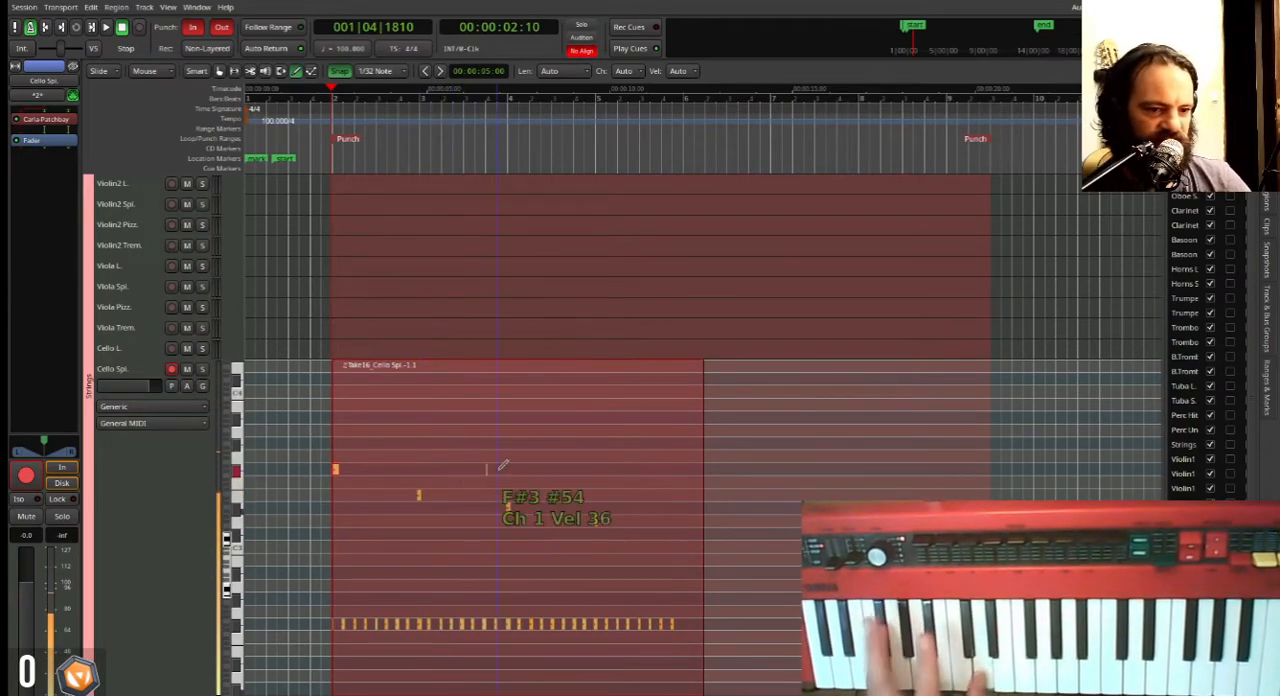
# Select the Cello Spi. track and reduce its height.
pyautogui.press('-')
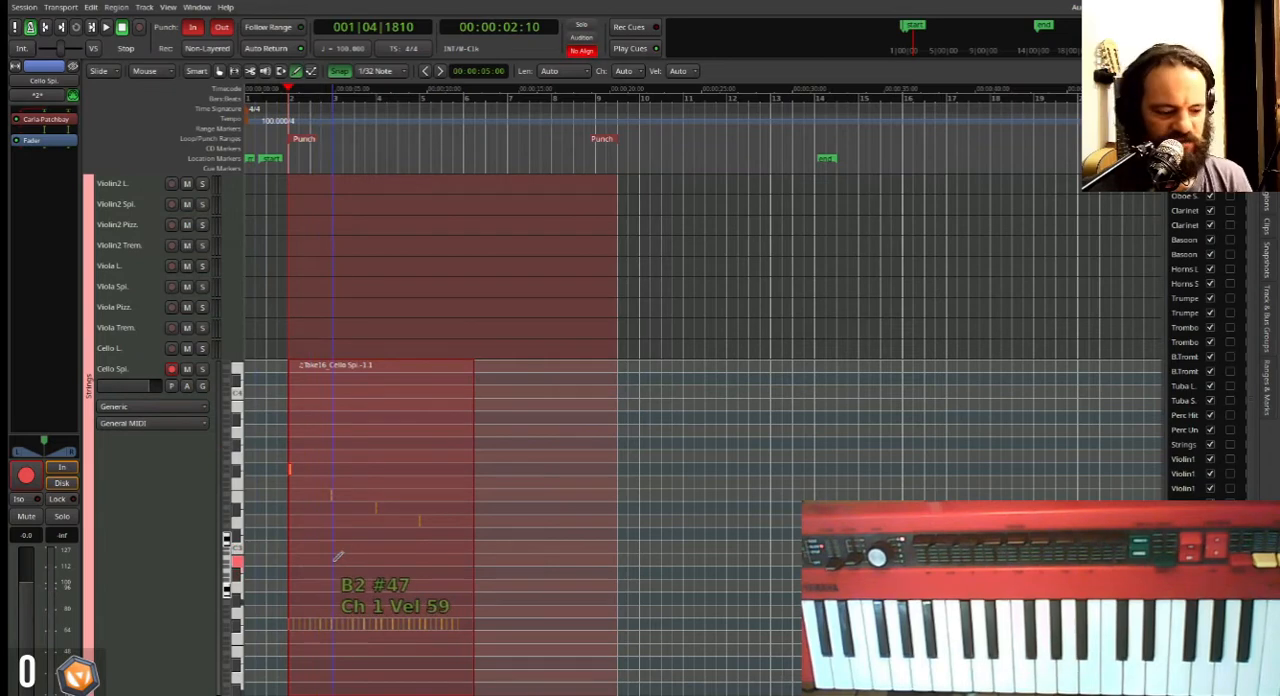
pyautogui.press('=')
pyautogui.hscroll(-2, 510, 265)
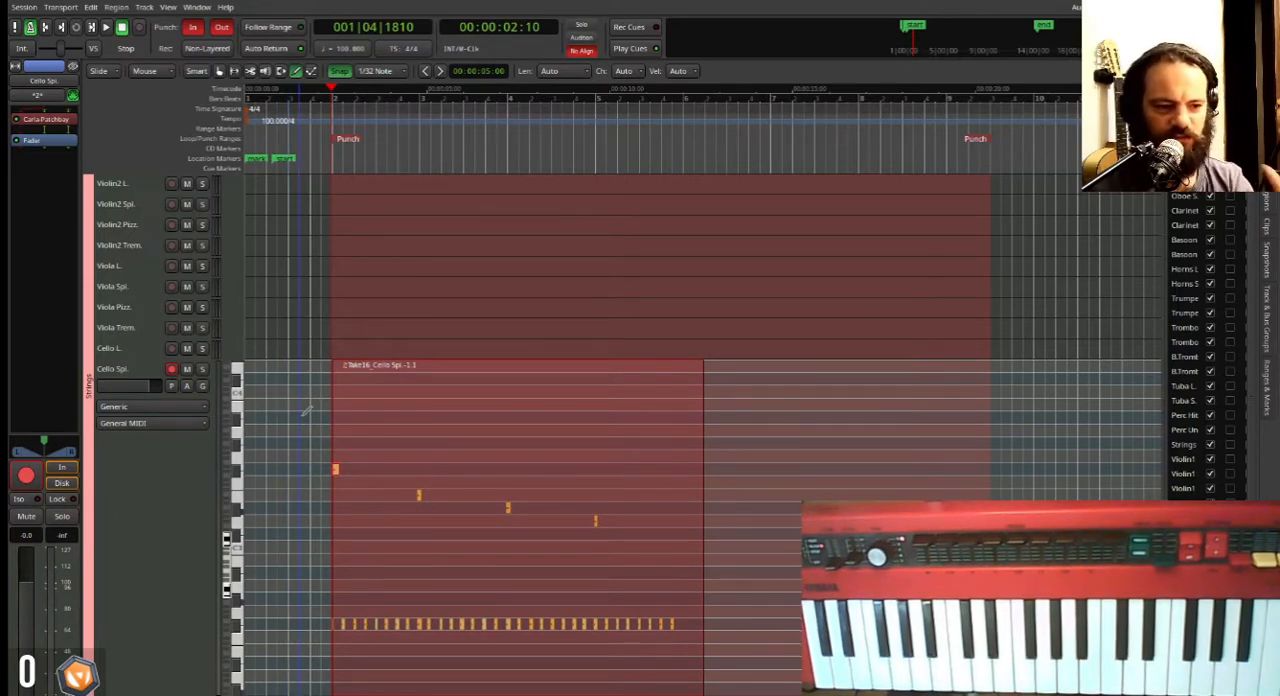
pyautogui.click(185, 545)
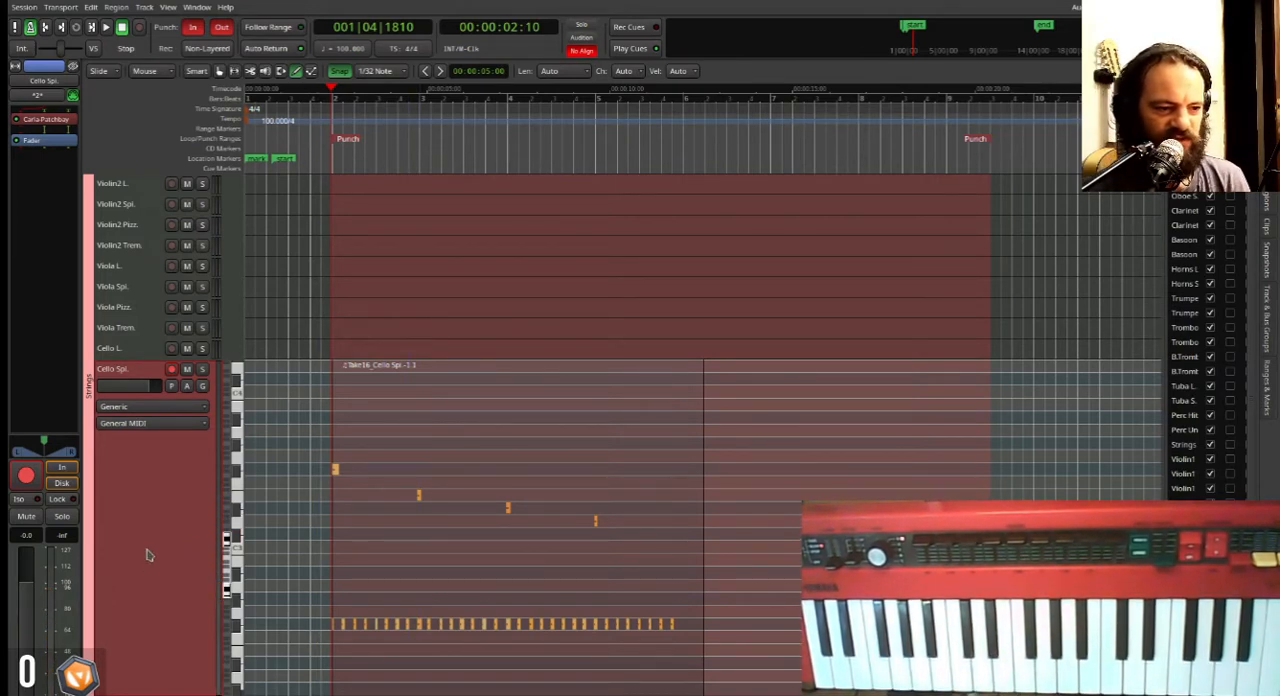
pyautogui.doubleClick(194, 550)
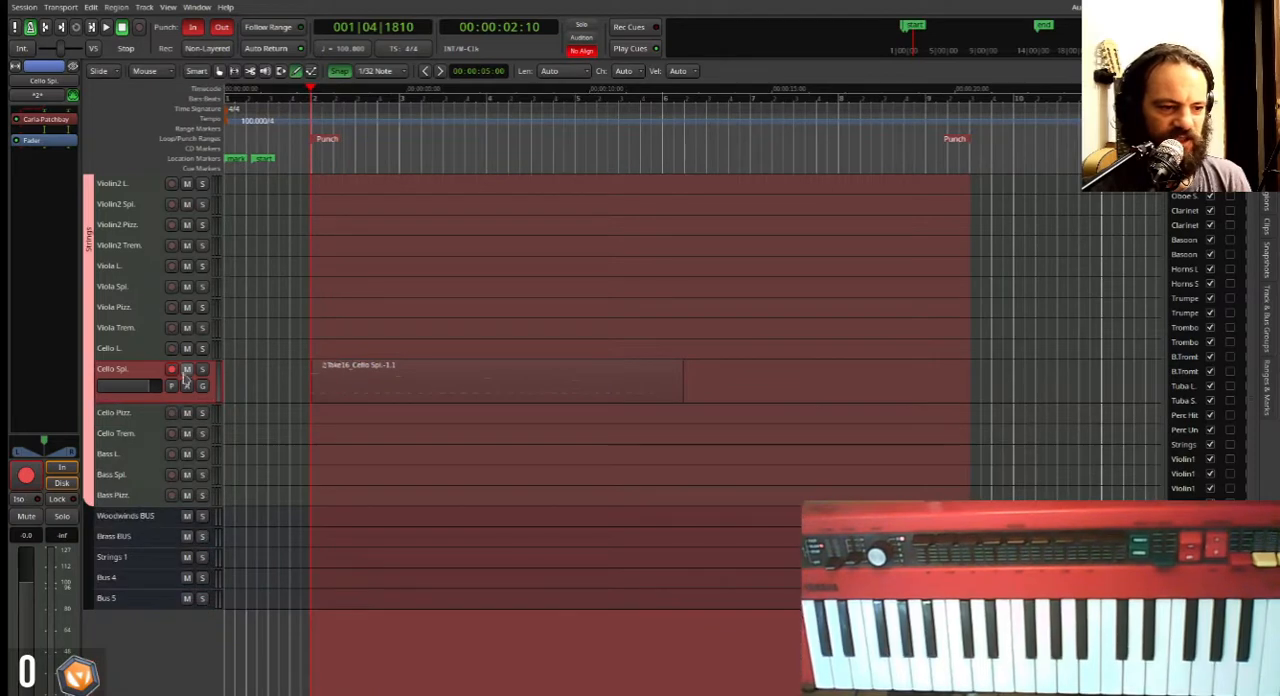
# Enlarge the Bass L. track, arm it for recording and briefly play the session from bar 2.
pyautogui.click(133, 461)
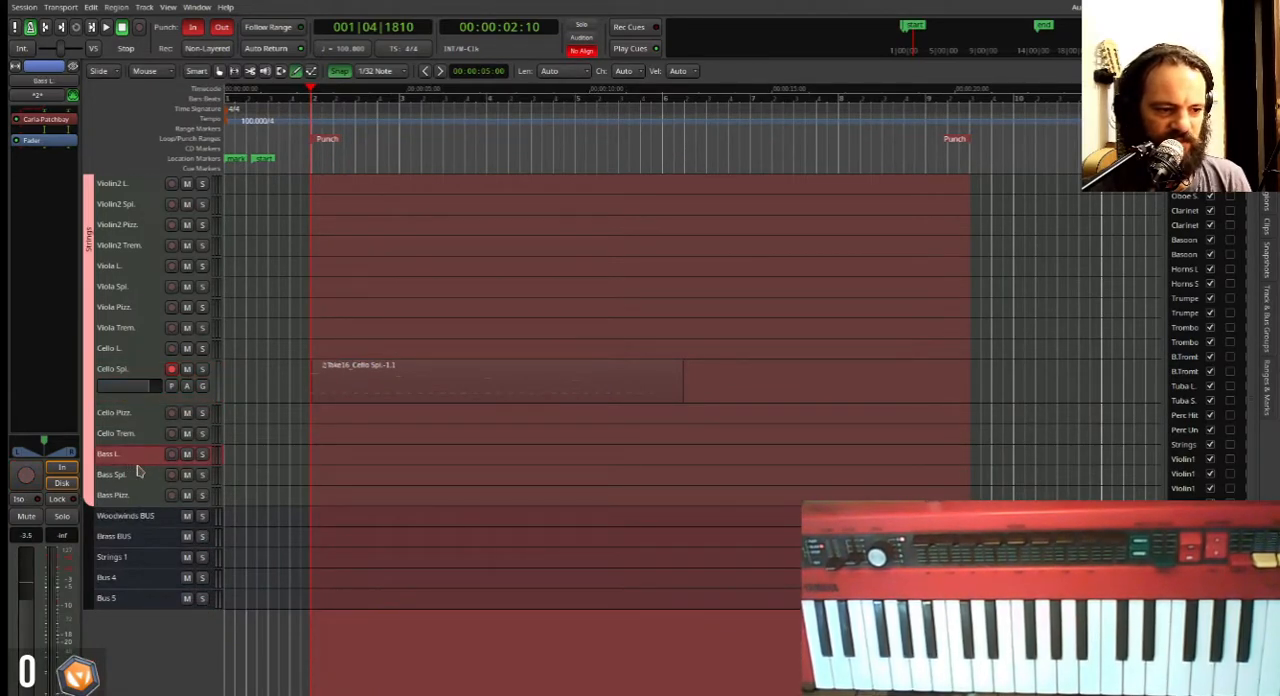
pyautogui.doubleClick(140, 462)
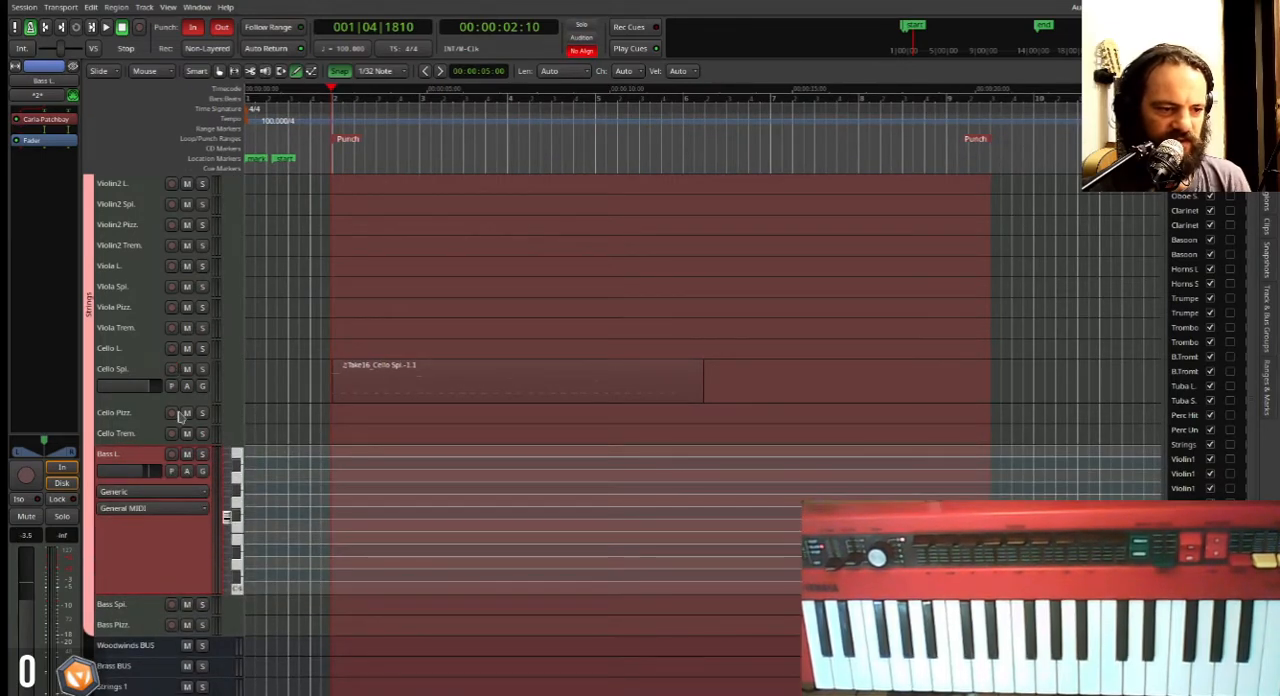
pyautogui.click(171, 453)
pyautogui.press('space')
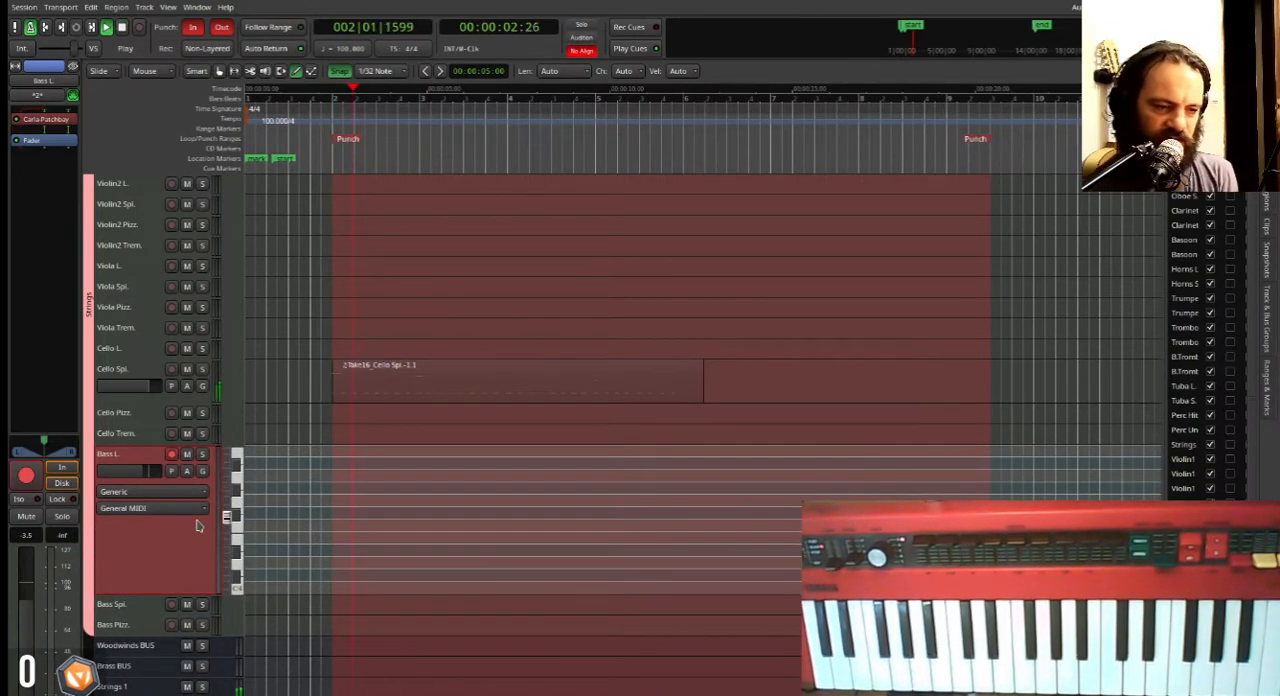
pyautogui.press('space')
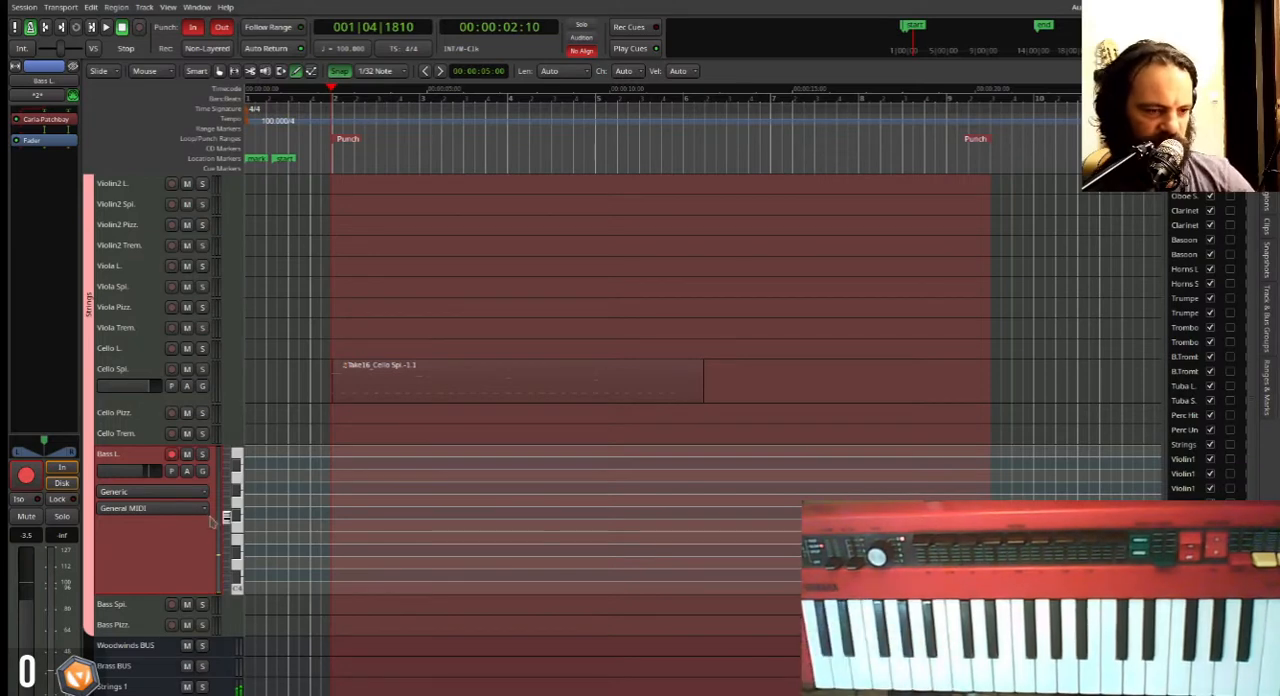
# Lower the Bass L. track's level to about -8.4 dB while playing along with the recorded parts.
pyautogui.moveTo(150, 478); pyautogui.dragTo(141, 479)
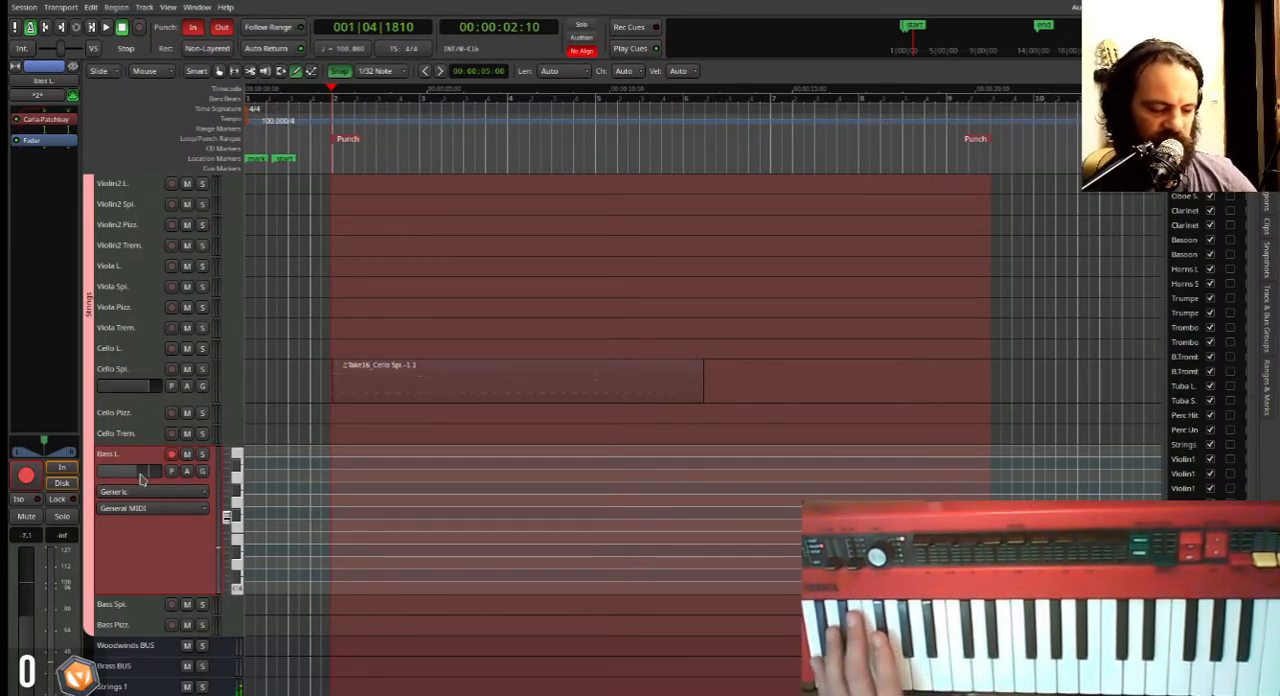
pyautogui.press('space')
pyautogui.moveTo(140, 480); pyautogui.dragTo(137, 482)
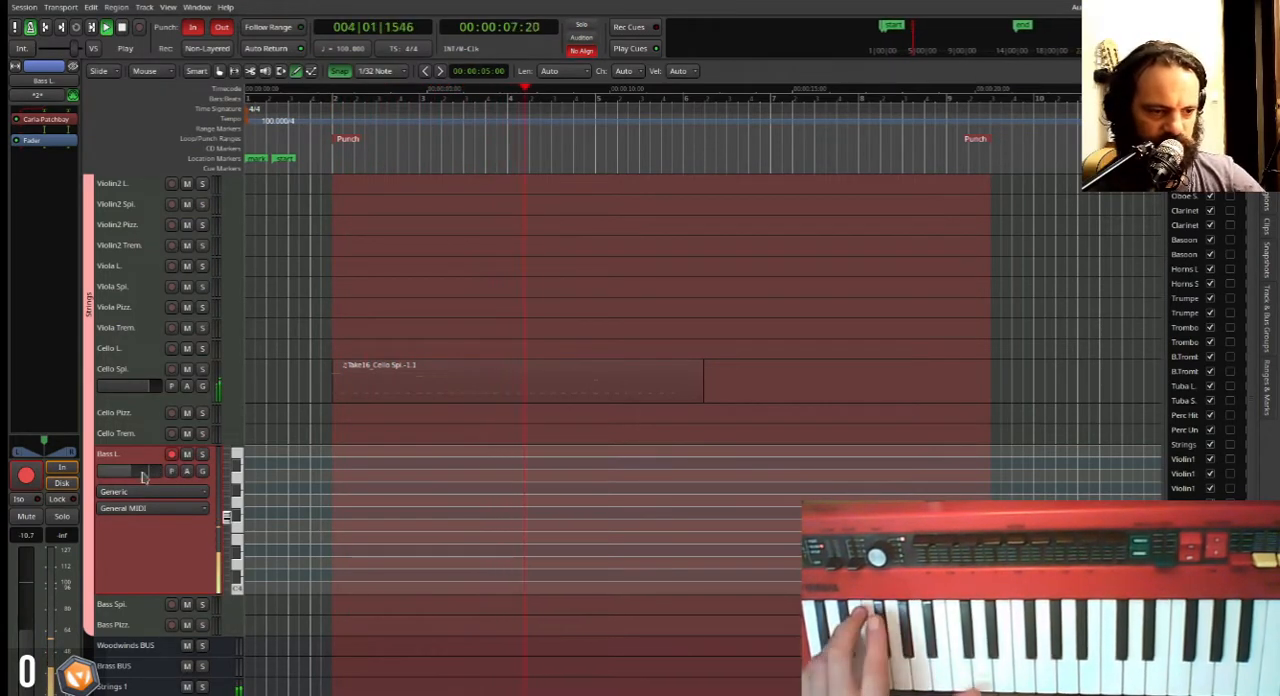
pyautogui.moveTo(130, 480); pyautogui.dragTo(140, 480)
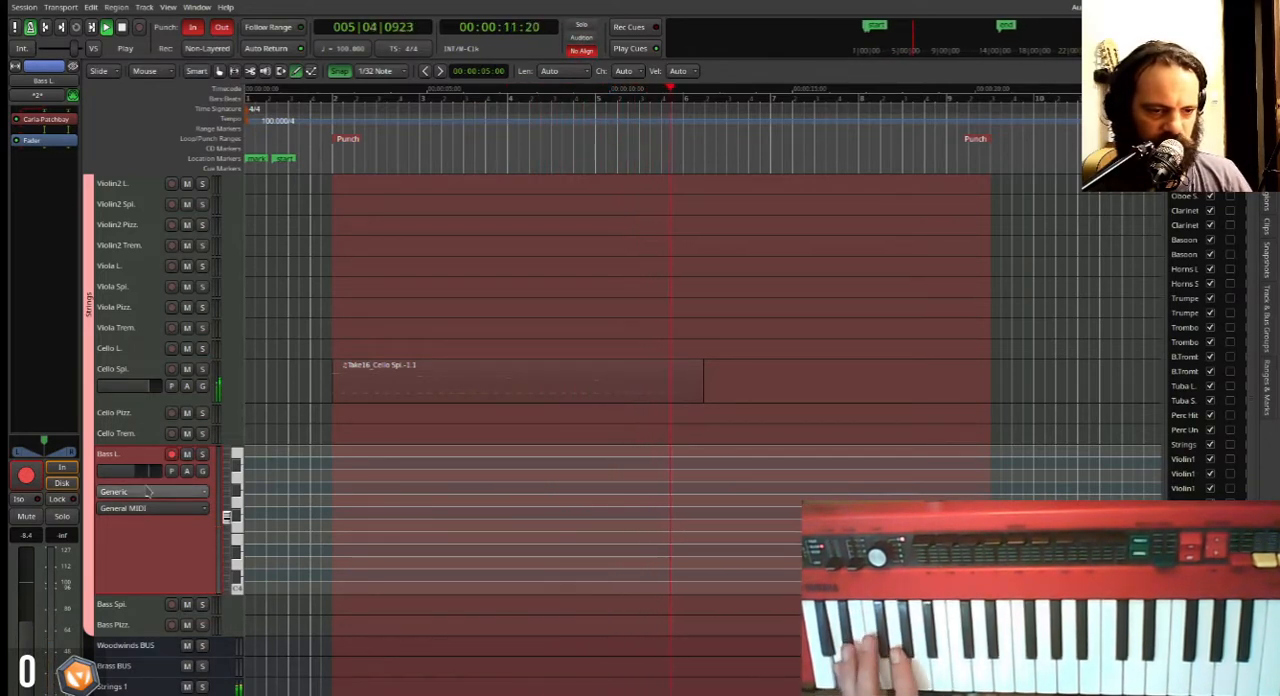
pyautogui.press('space')
# Briefly play back the Violin1 L. and Cello Spi. regions from bar 2.
pyautogui.scroll(-1, 344, 440)
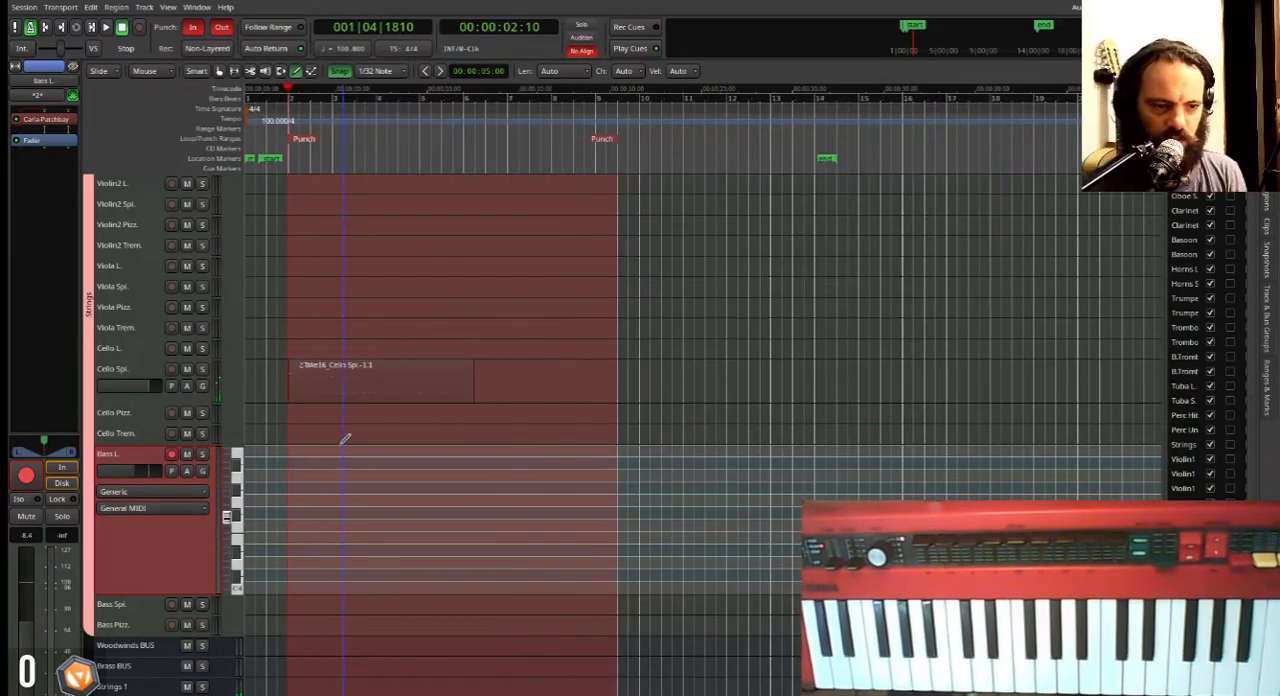
pyautogui.scroll(5, 344, 440)
pyautogui.press('space')
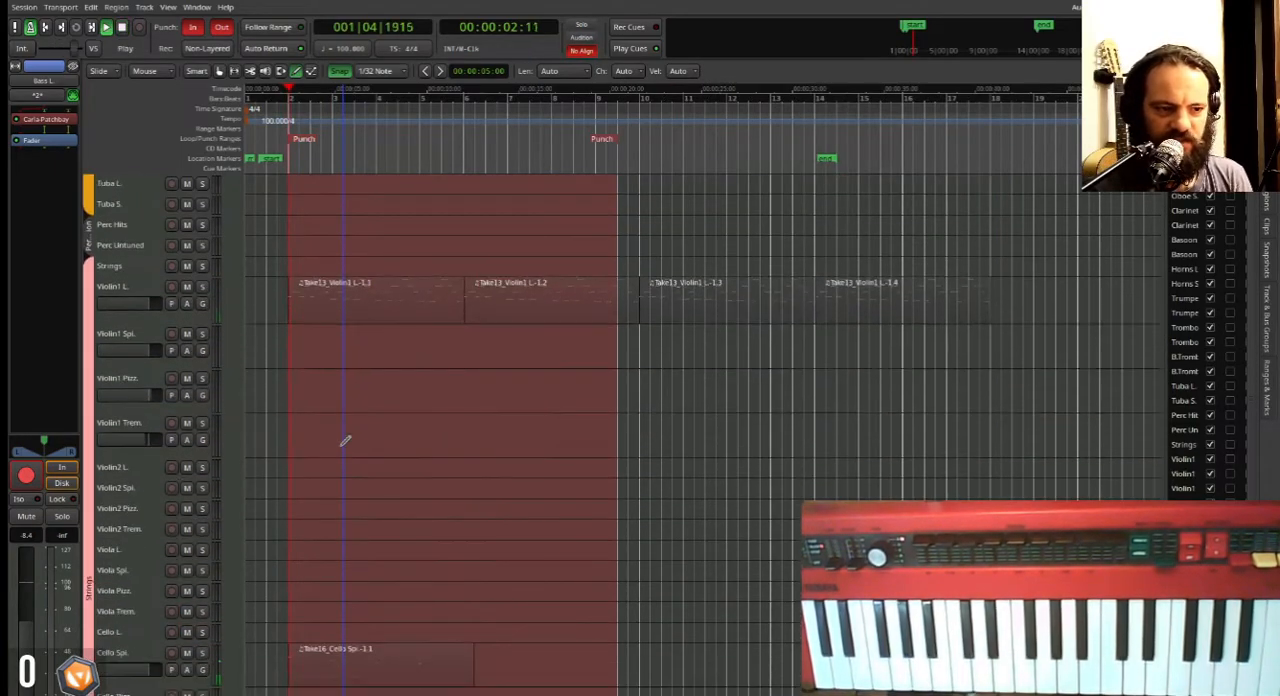
pyautogui.press('space')
pyautogui.scroll(-2, 344, 440)
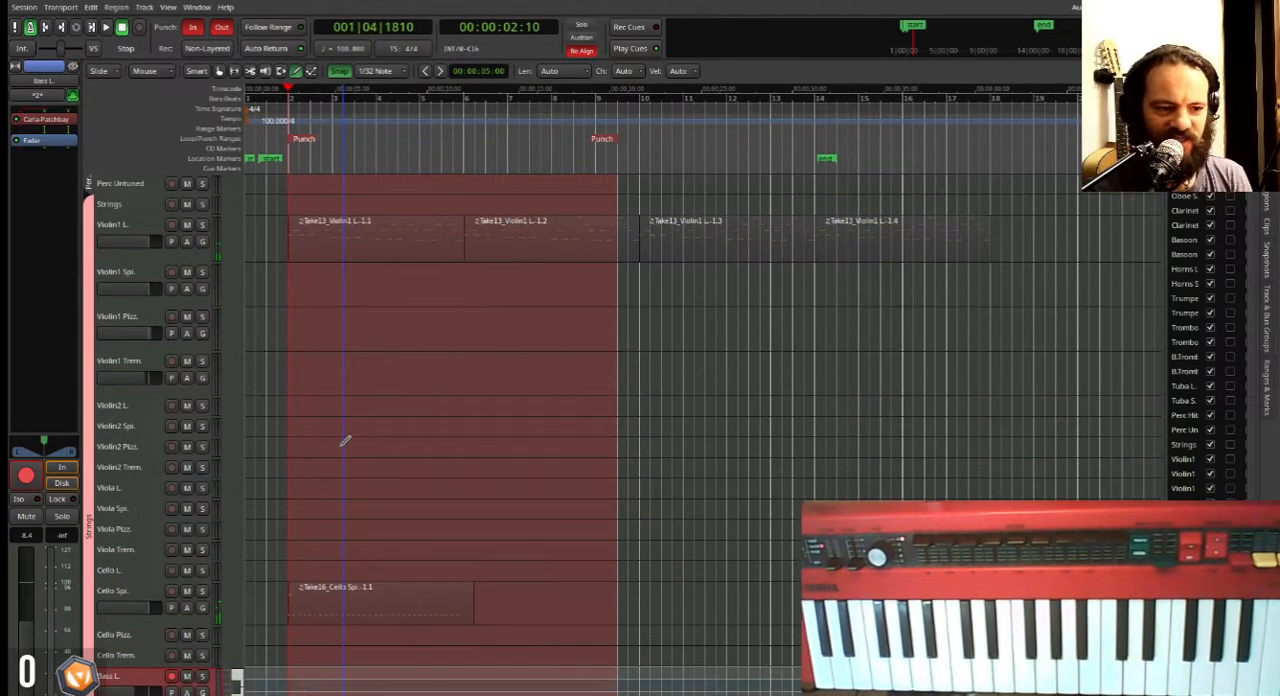
# Switch to the Grab tool and duplicate the recorded Cello Spi. region twice end to end.
pyautogui.press('g')
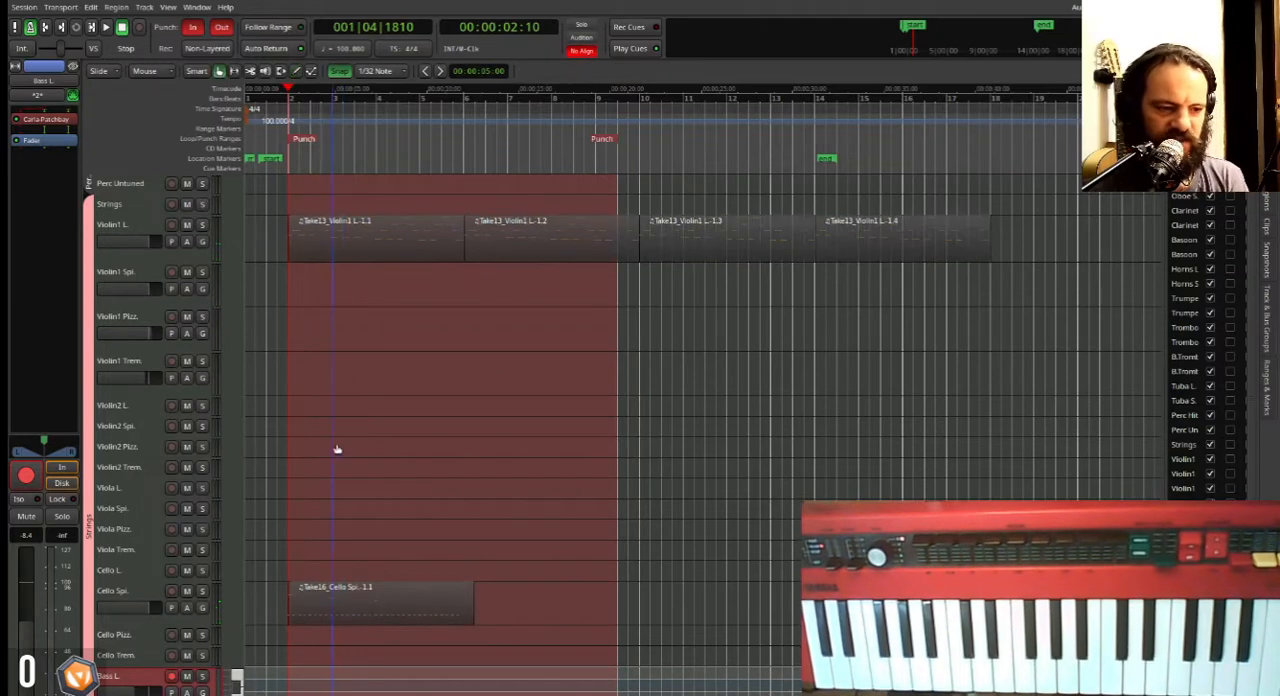
pyautogui.click(361, 240)
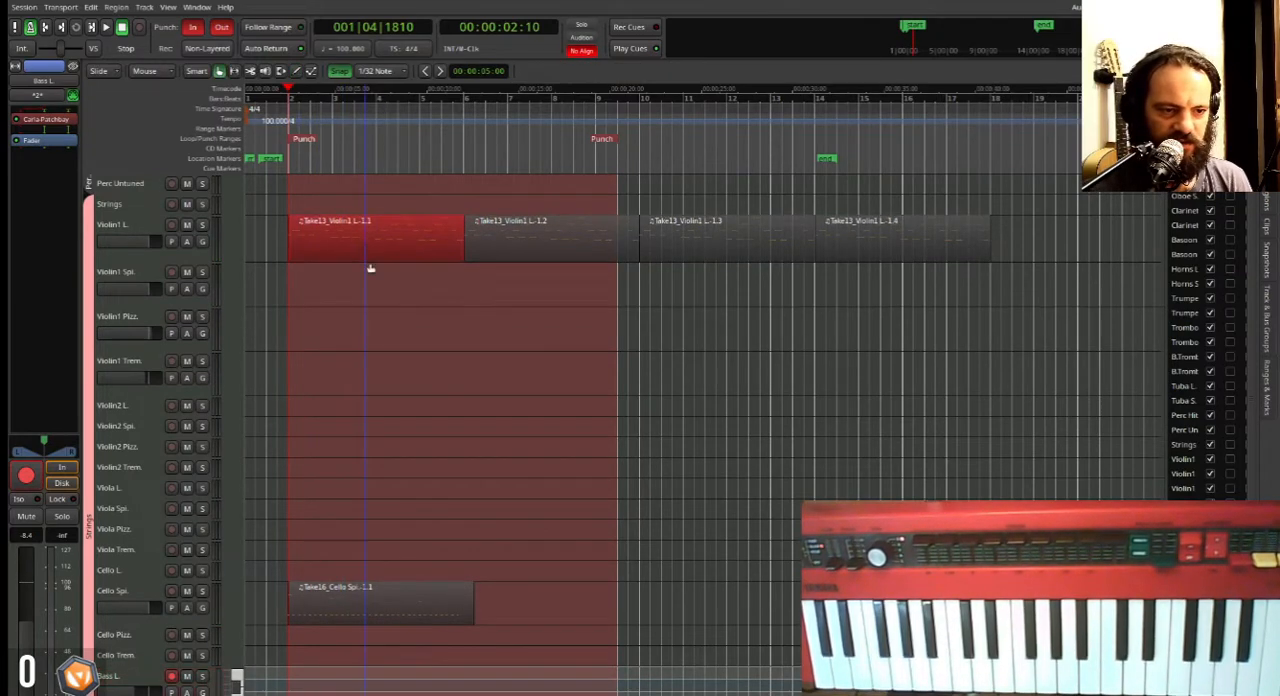
pyautogui.click(381, 607)
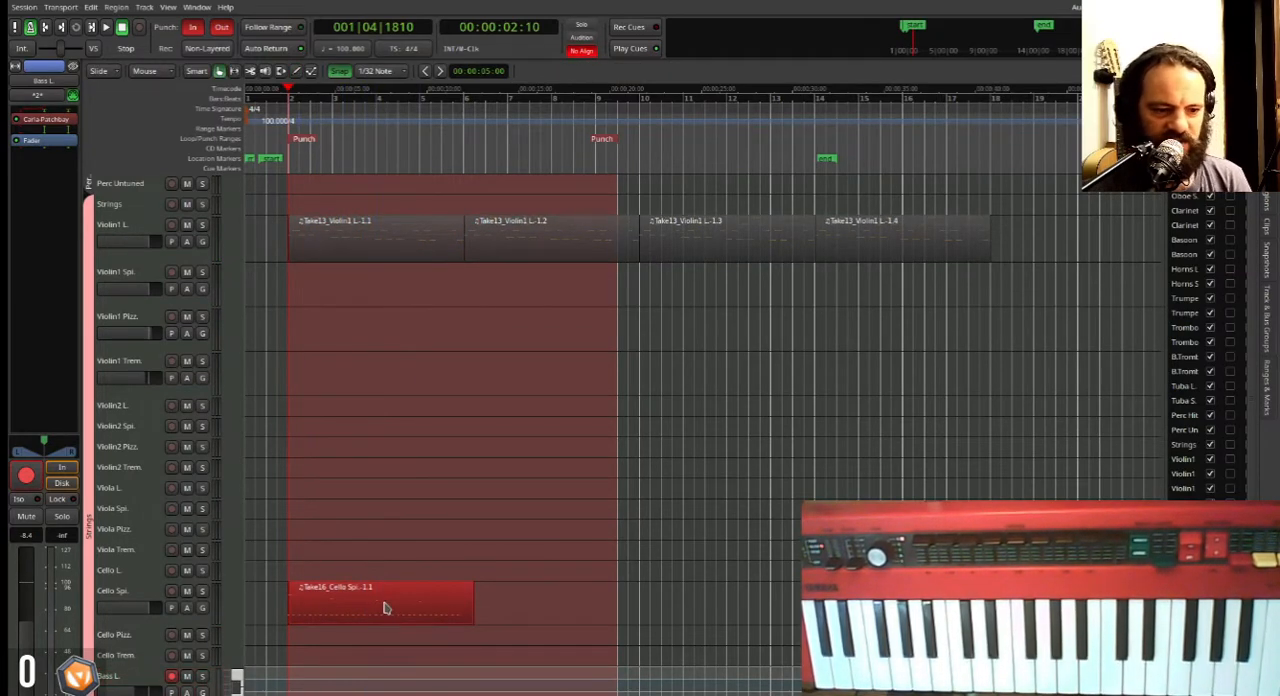
pyautogui.hotkey('alt', 'd')
pyautogui.hotkey('alt', 'd')
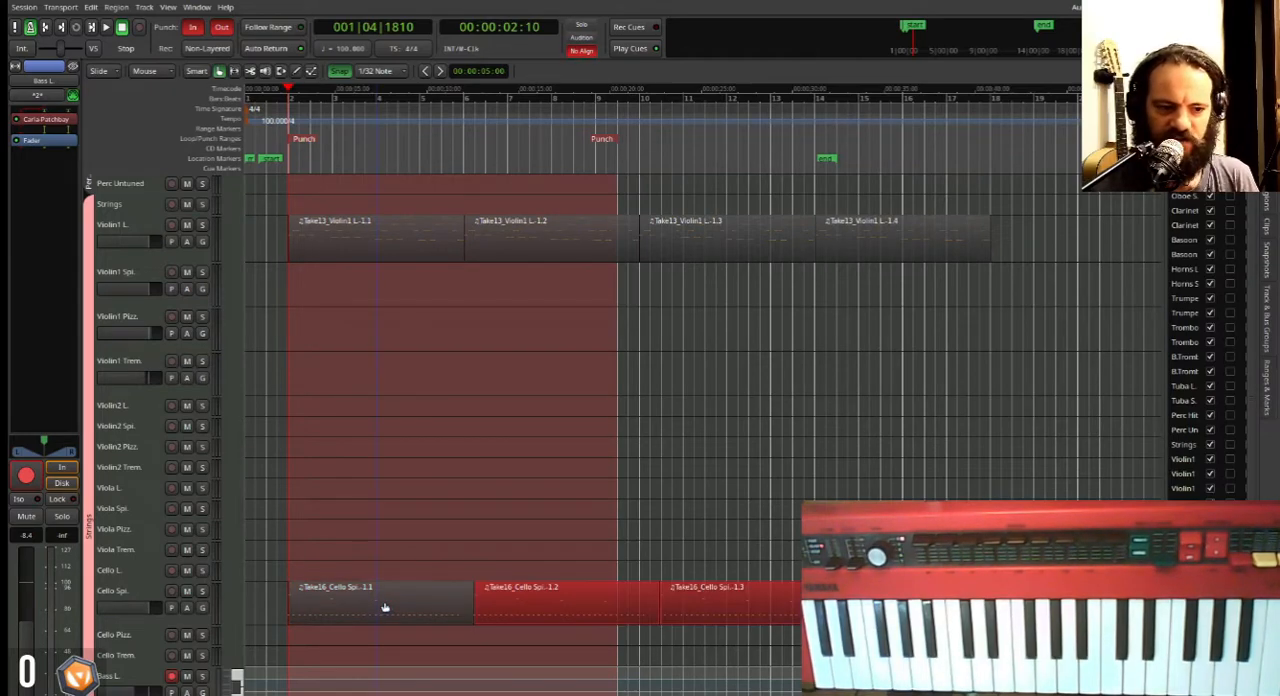
pyautogui.scroll(-5, 320, 517)
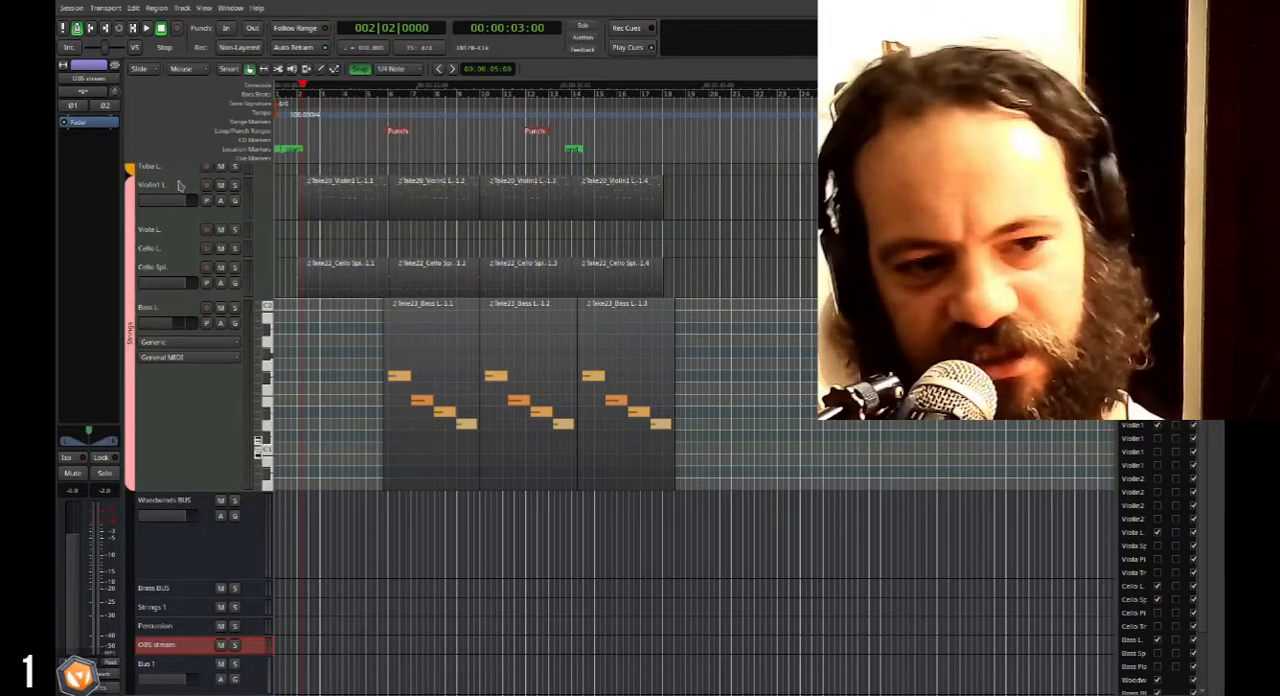
pyautogui.click(193, 230)
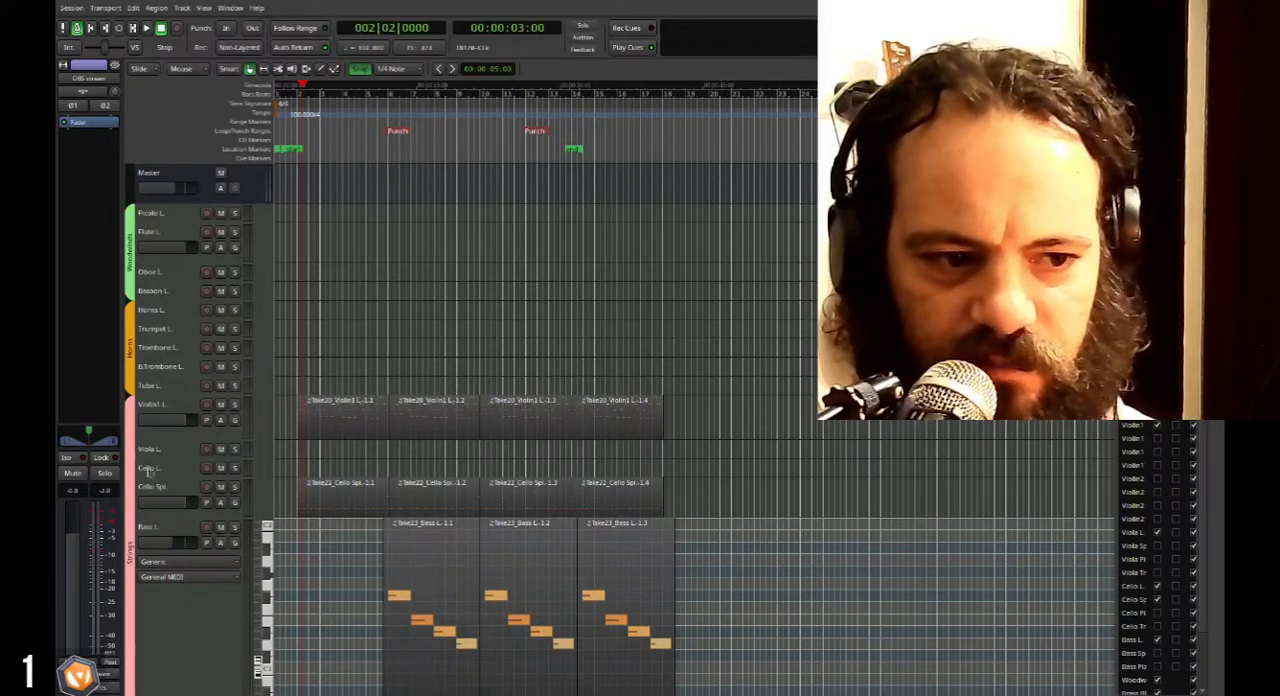
pyautogui.scroll(-3, 148, 470)
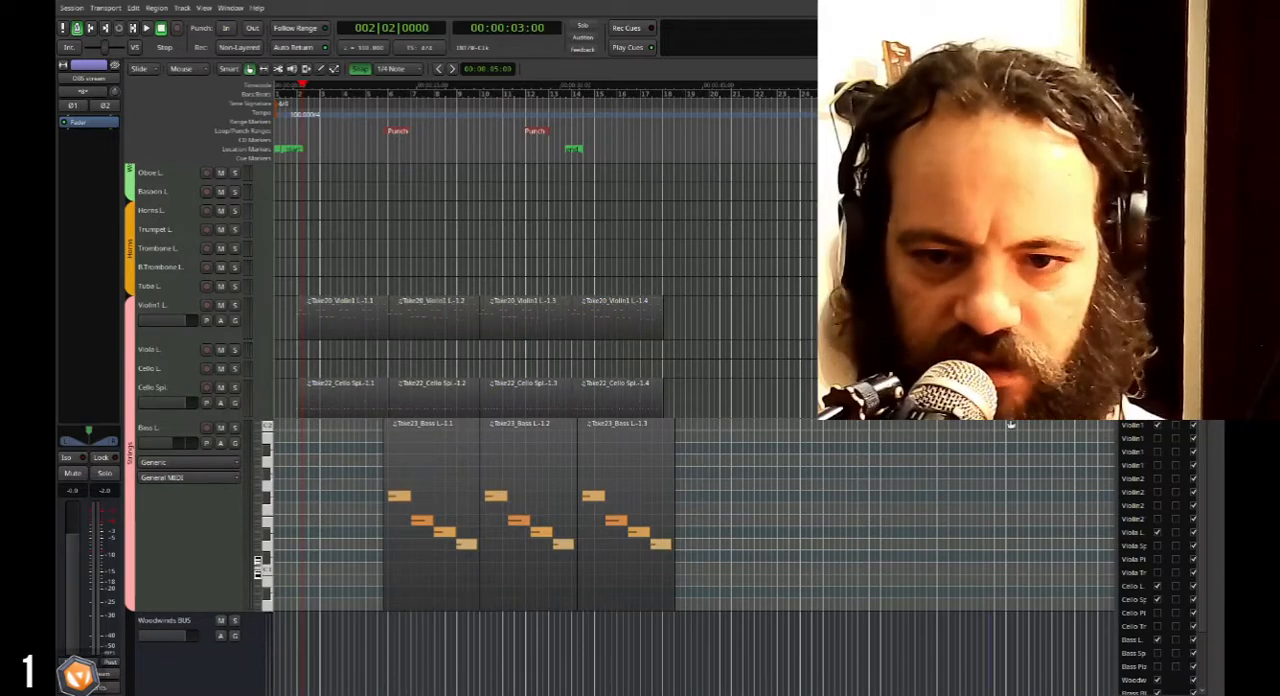
pyautogui.scroll(-1, 1160, 556)
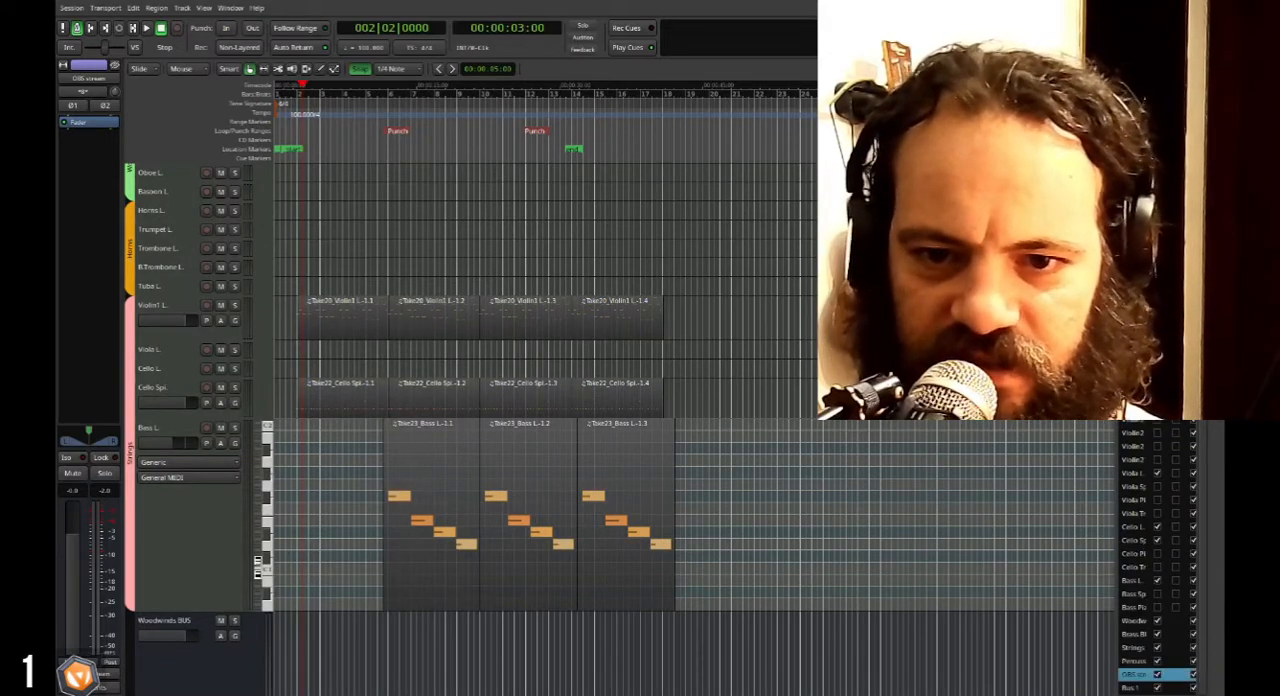
pyautogui.scroll(1, 1172, 677)
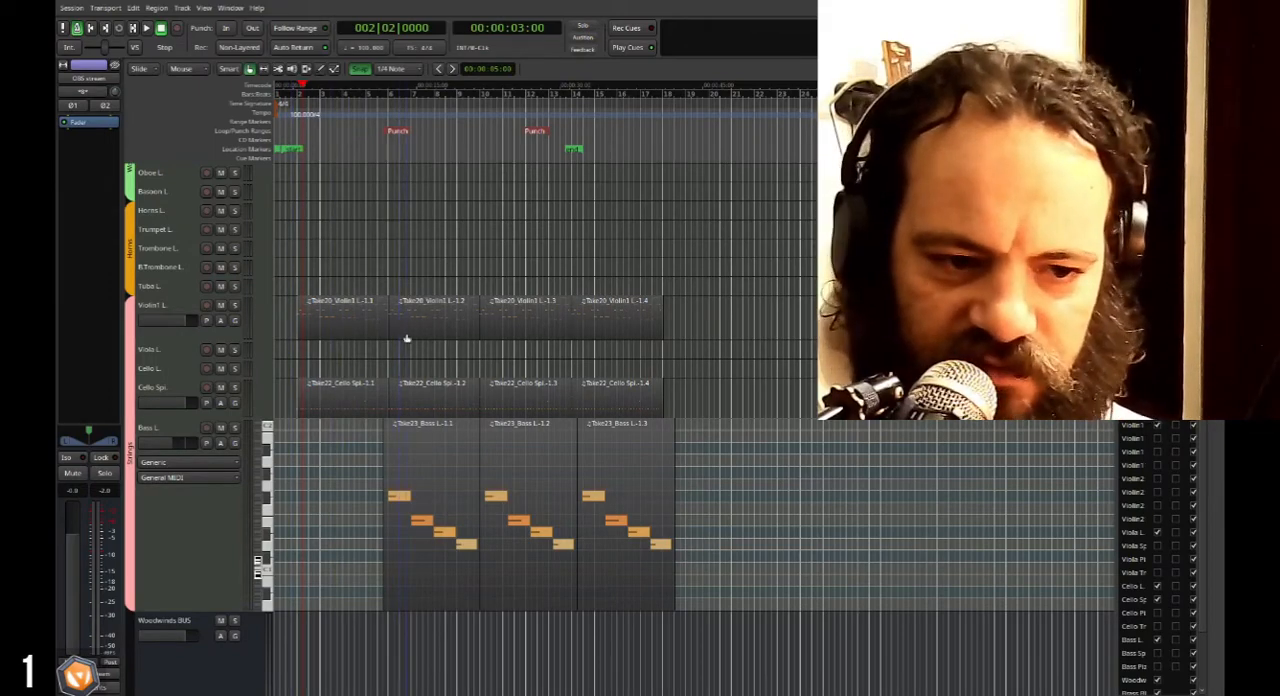
# Select the first Bass L. region, place the playhead at bar 2 and play back the violin, cello and bass parts.
pyautogui.click(415, 494)
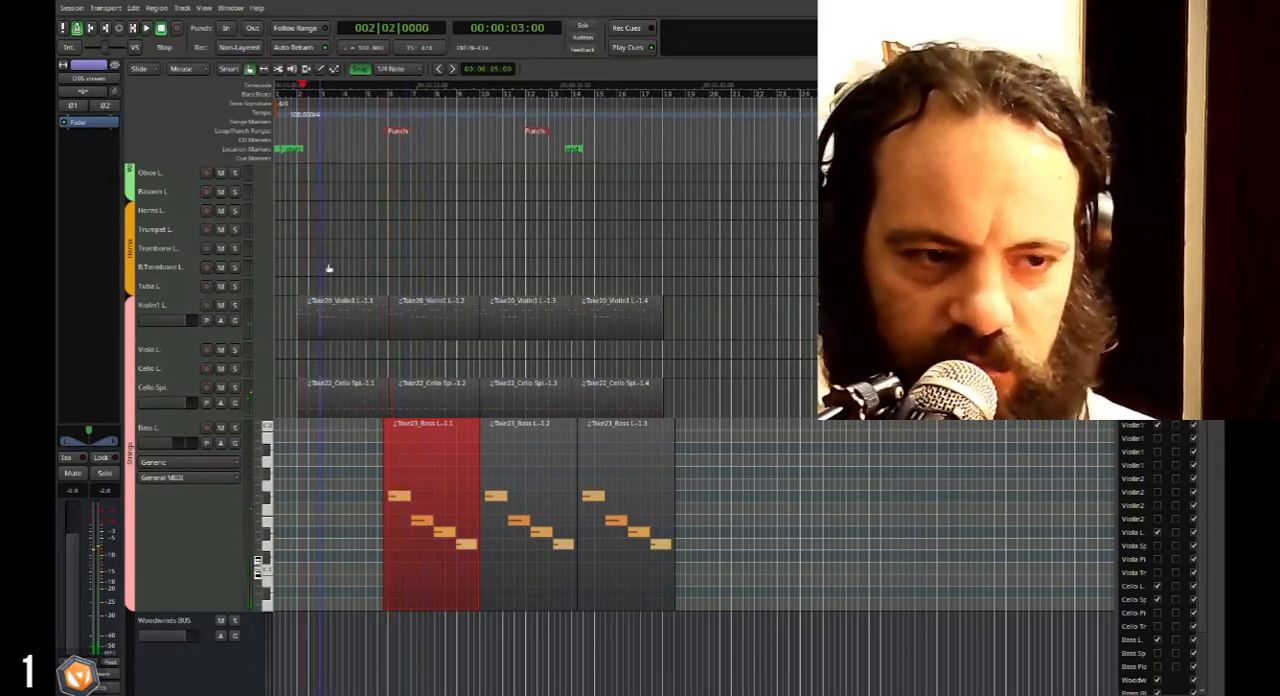
pyautogui.scroll(2, 329, 300)
pyautogui.hscroll(-2, 350, 314)
pyautogui.click(368, 94)
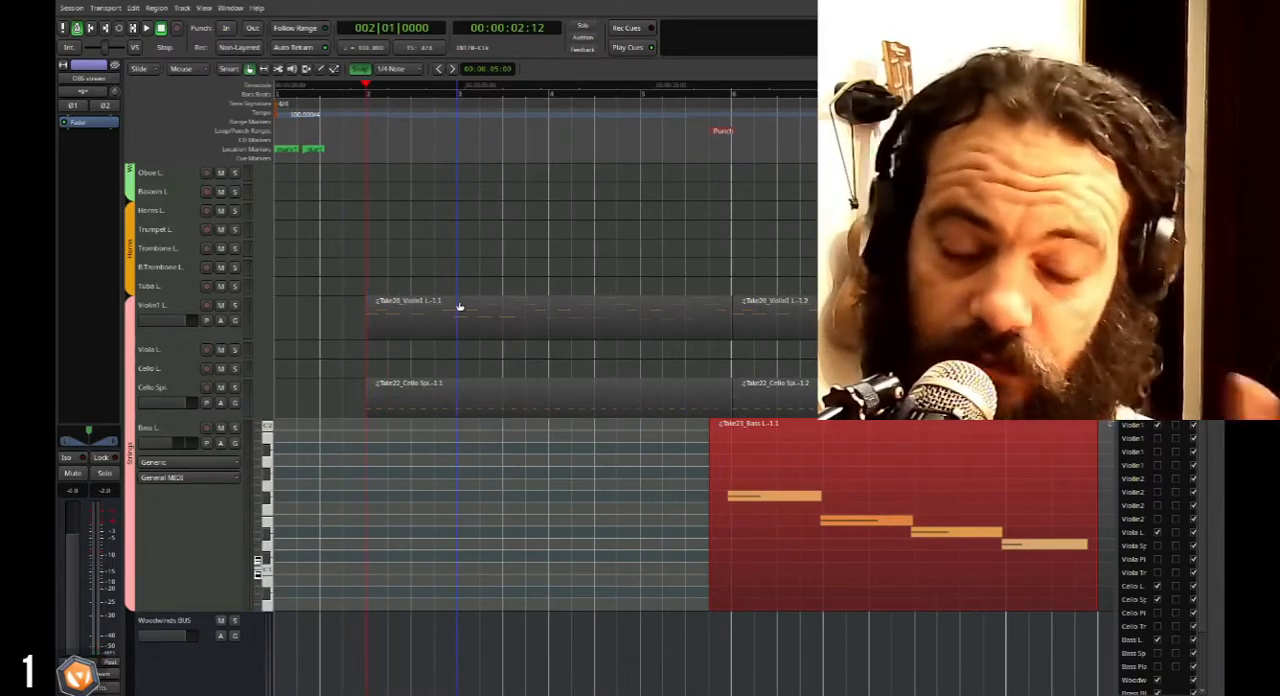
pyautogui.press('space')
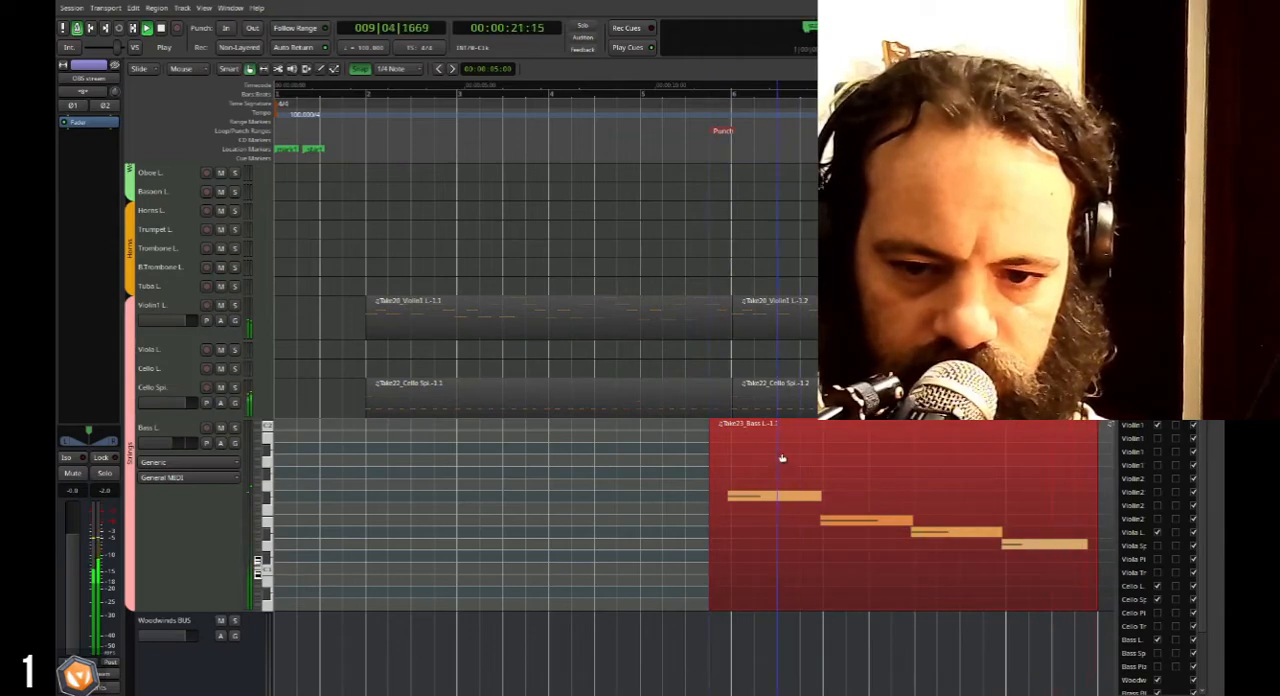
pyautogui.press('space')
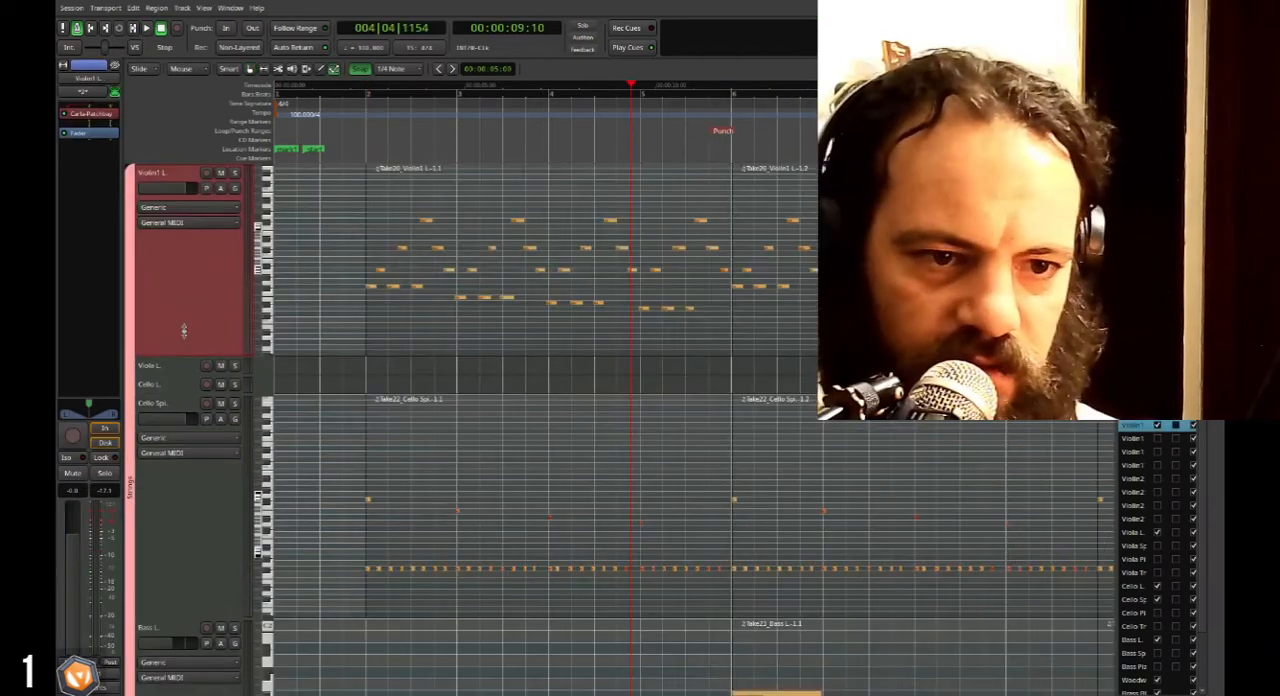
# Reduce the heights of the Cello Spi. and Bass L. tracks and play back the string arrangement.
pyautogui.scroll(-3, 179, 362)
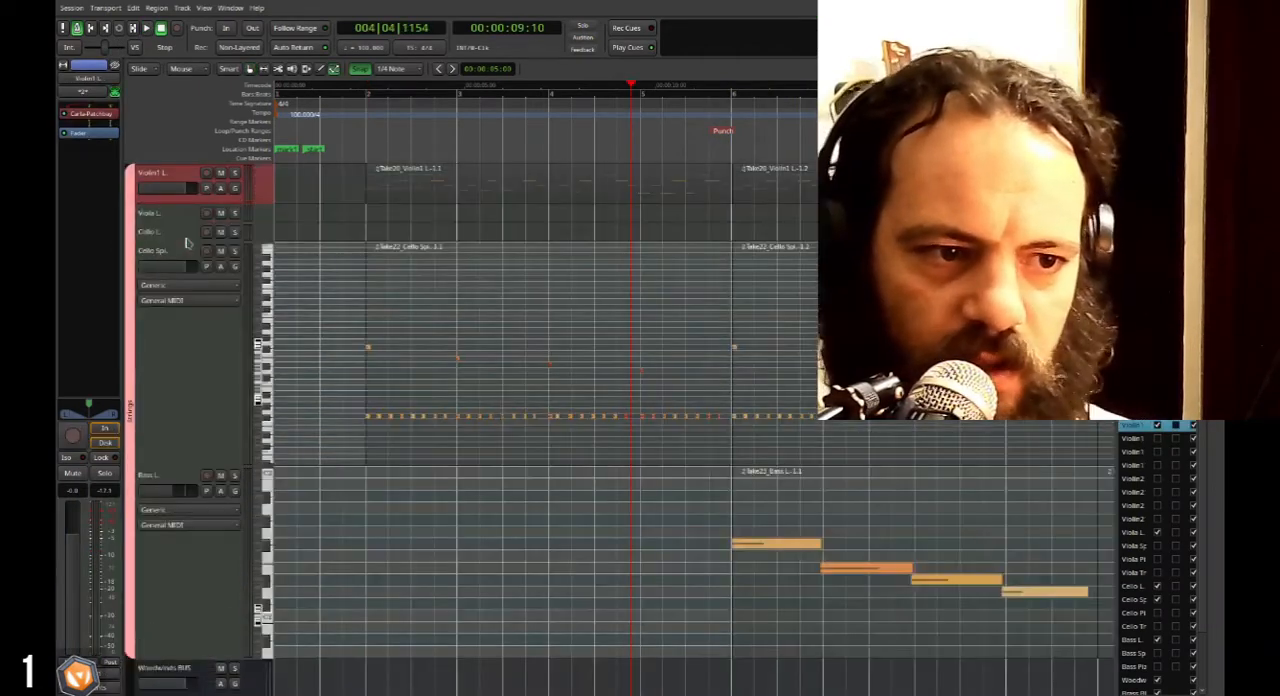
pyautogui.doubleClick(183, 378)
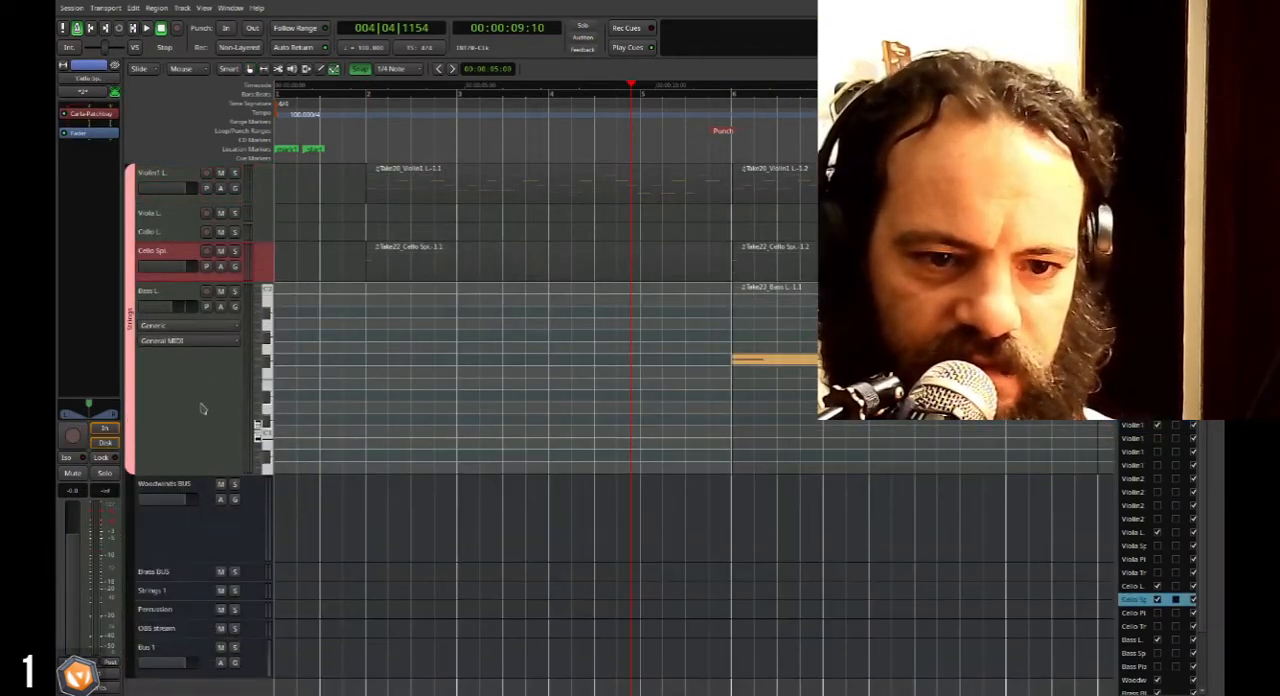
pyautogui.doubleClick(206, 411)
pyautogui.scroll(-1, 540, 354)
pyautogui.hscroll(2, 482, 357)
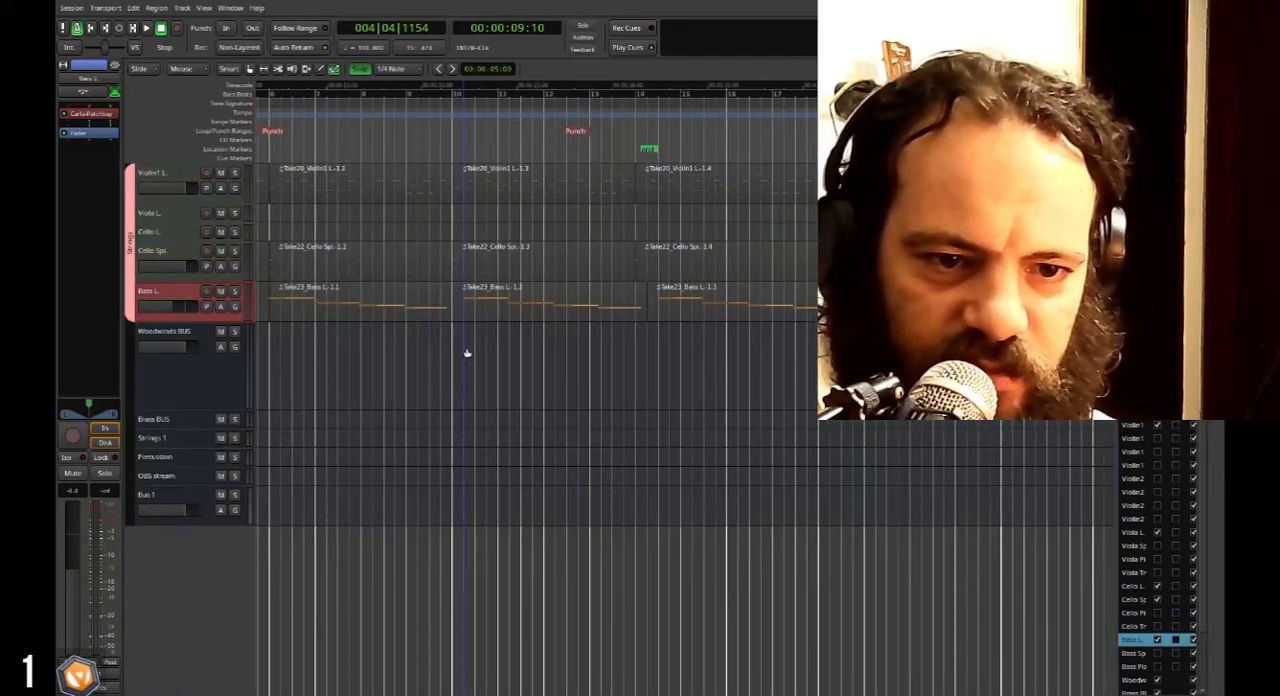
pyautogui.press('space')
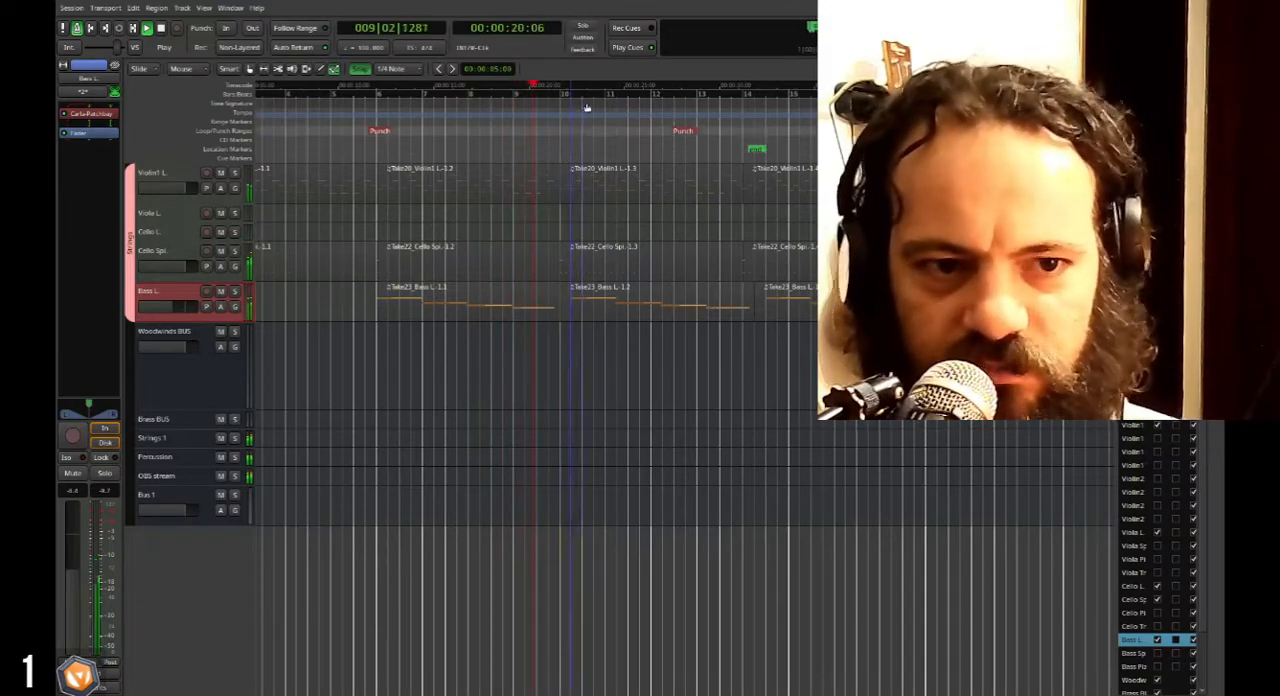
# Stop playback, select the Flute L. track and raise its level and height while playing the strings from bar 10.
pyautogui.press('space')
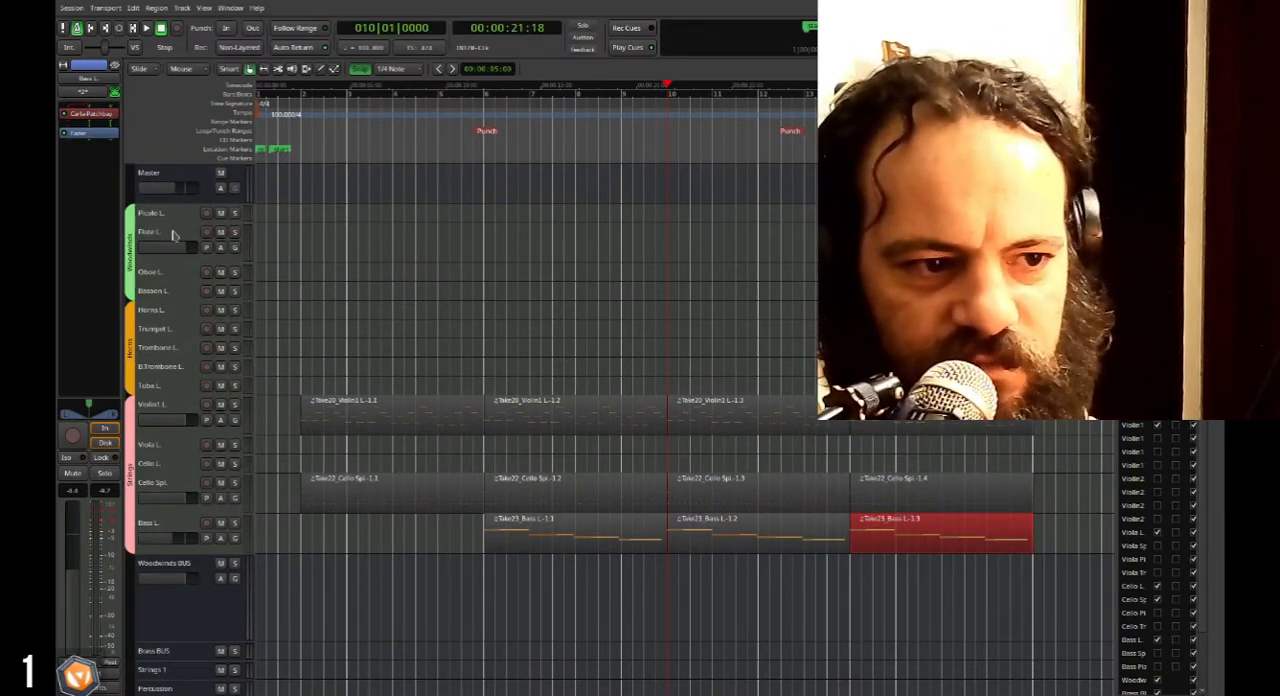
pyautogui.click(174, 244)
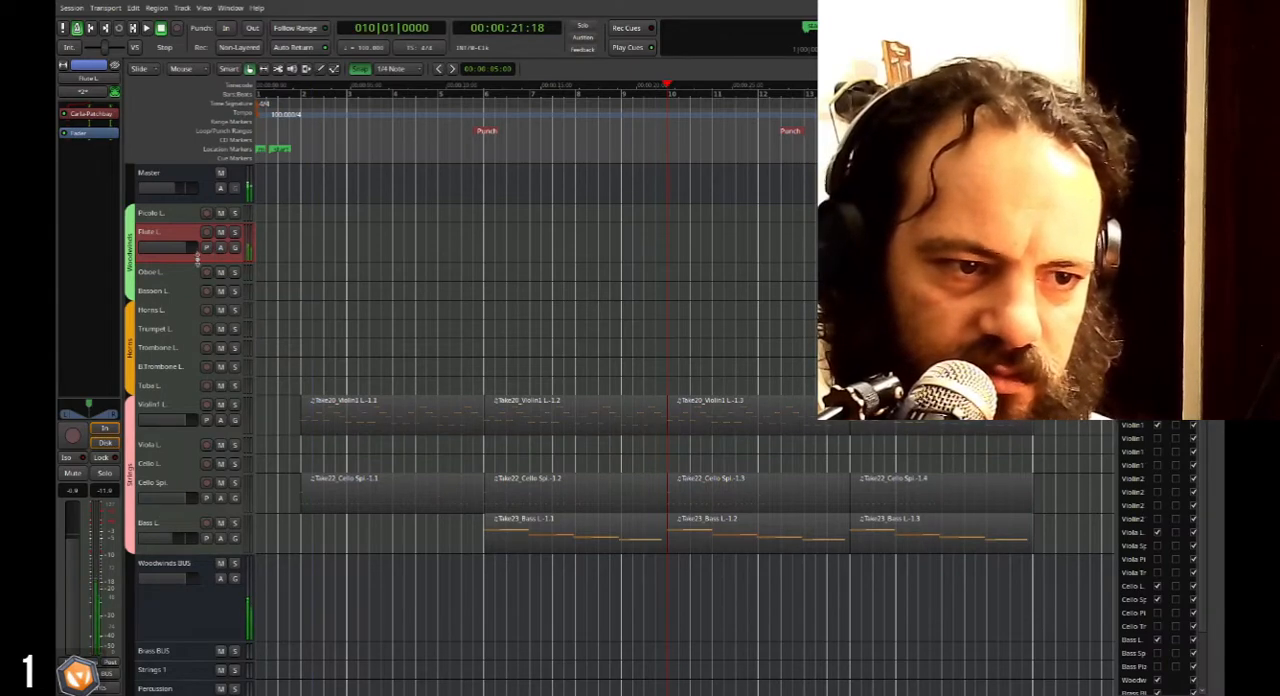
pyautogui.press('space')
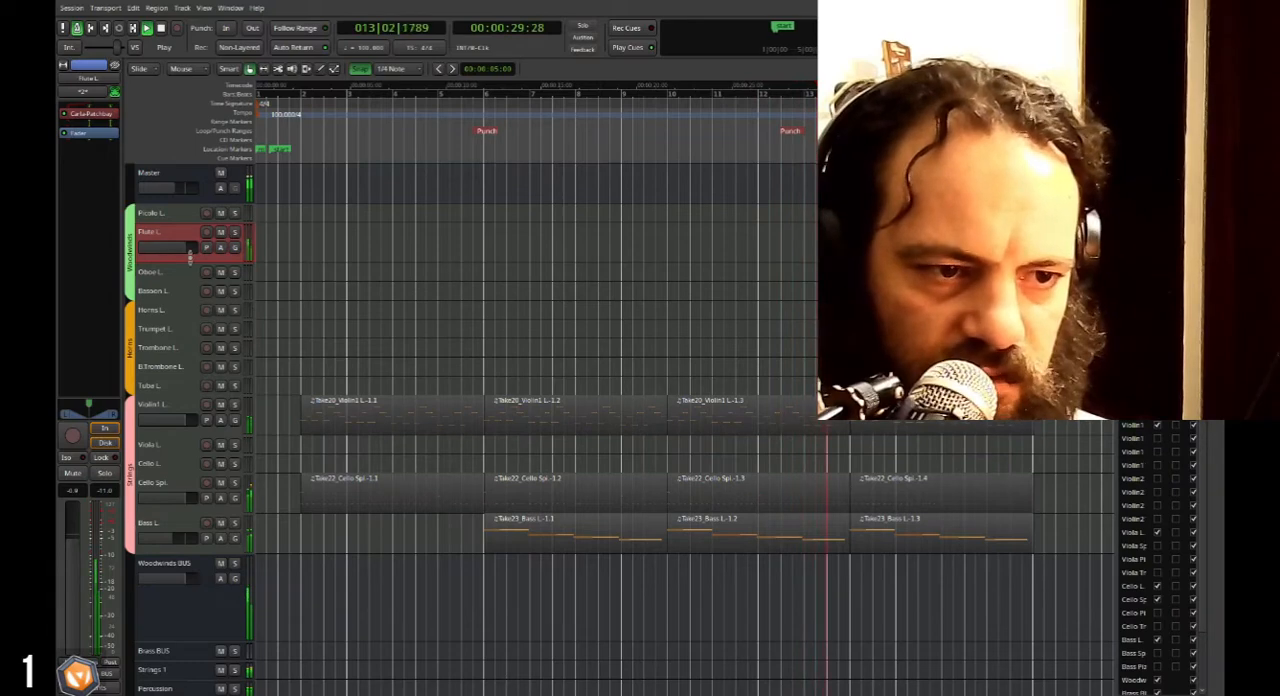
pyautogui.moveTo(190, 260); pyautogui.dragTo(191, 268)
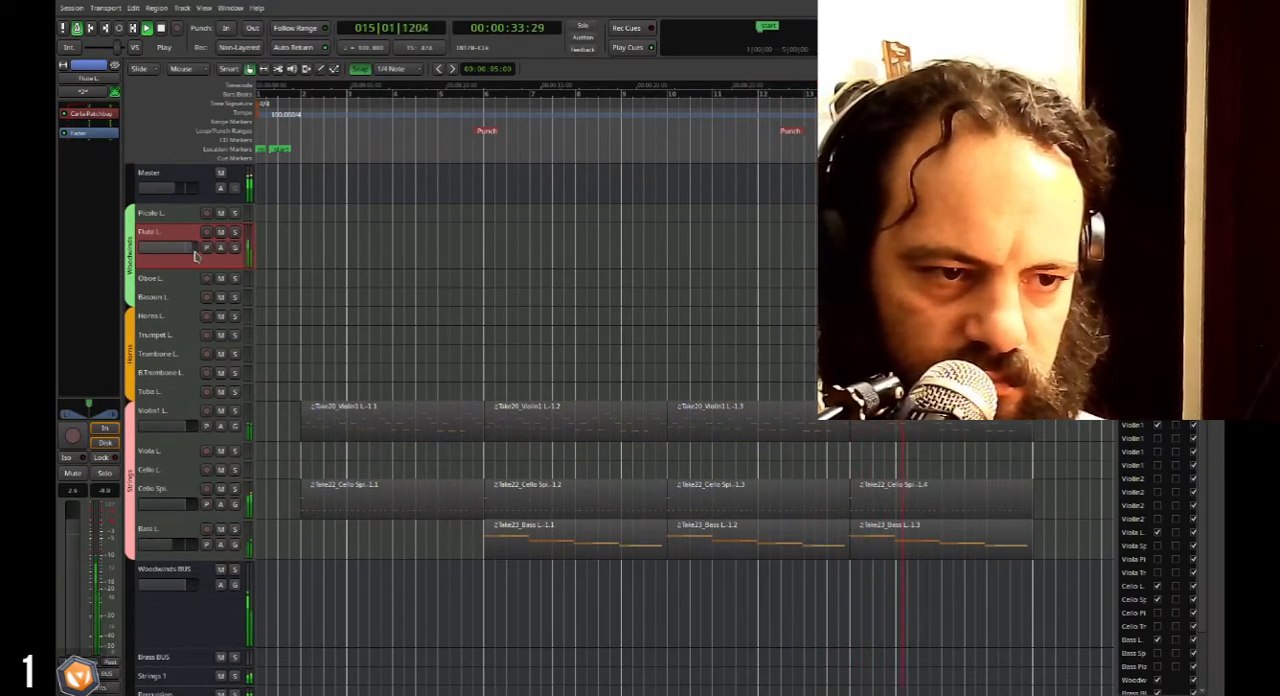
pyautogui.press('space')
pyautogui.scroll(-3, 131, 583)
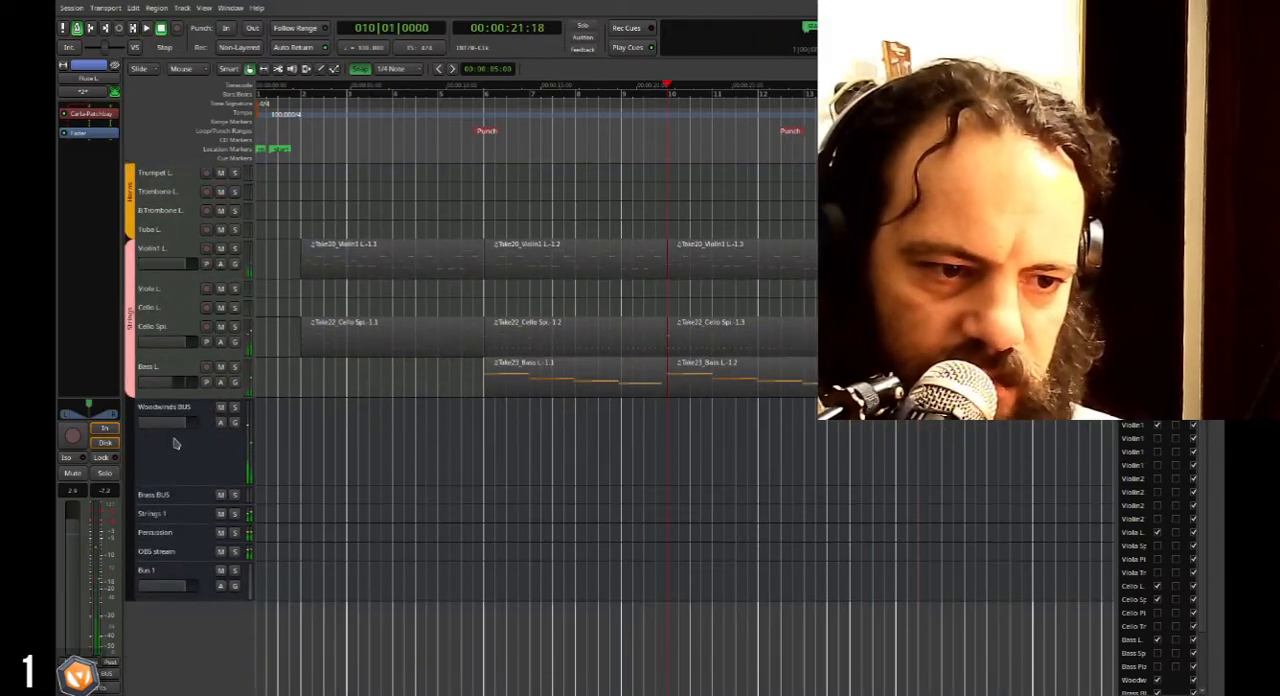
# Select the Woodwinds BUS, raise its level slightly and play the string arrangement from bar 10 to rehearse the flute part.
pyautogui.click(187, 425)
pyautogui.scroll(5, 187, 425)
pyautogui.press('space')
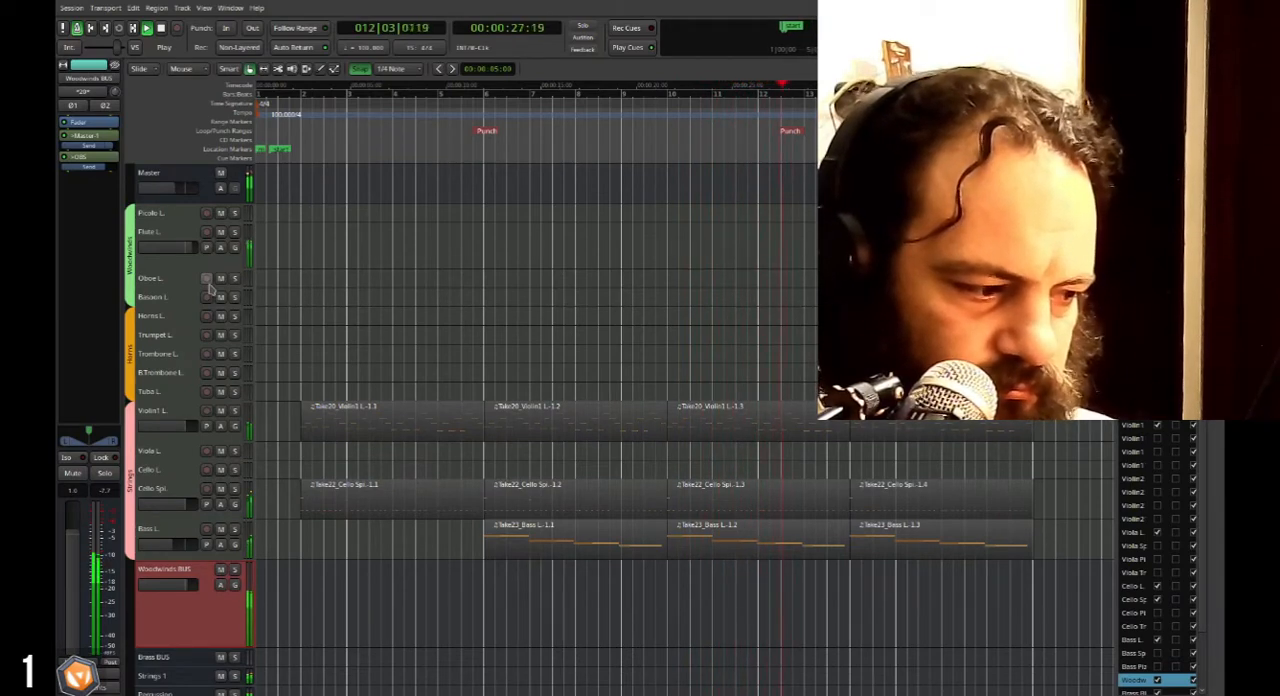
pyautogui.press('space')
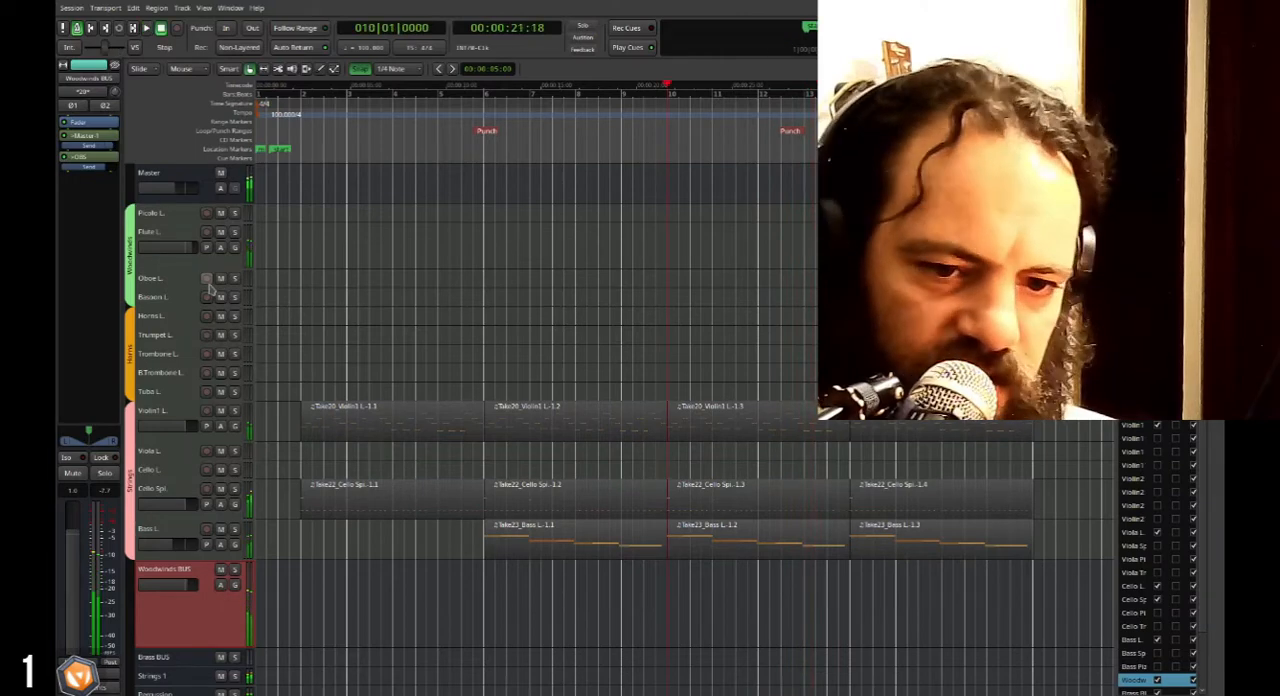
pyautogui.press('space')
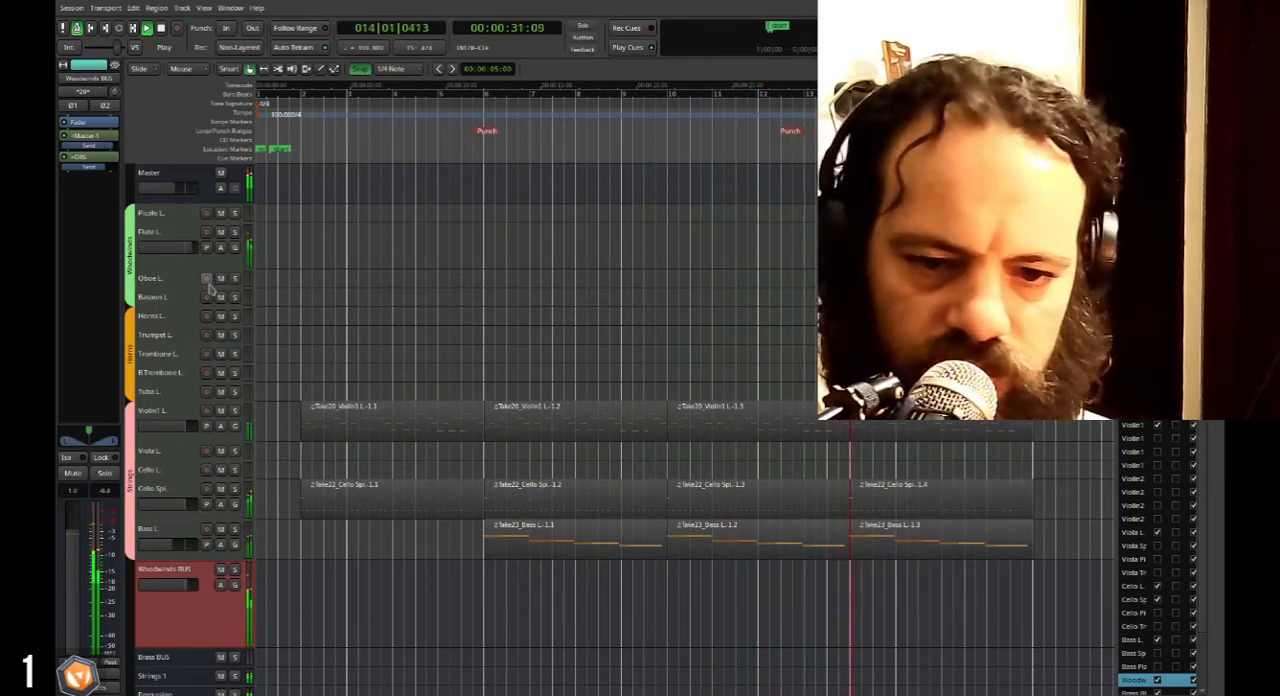
pyautogui.press('space')
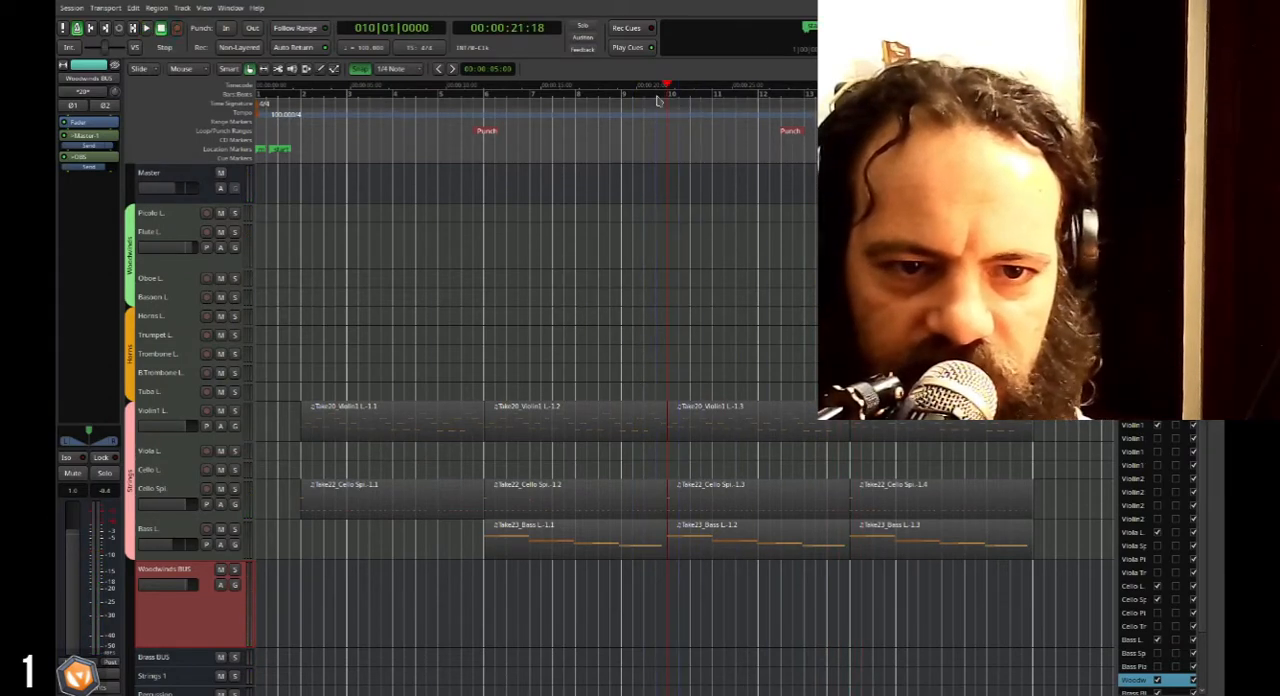
# Record-enable the Flute L. track and record a flute melody with punch-in over bars 10 to 17.
pyautogui.click(206, 232)
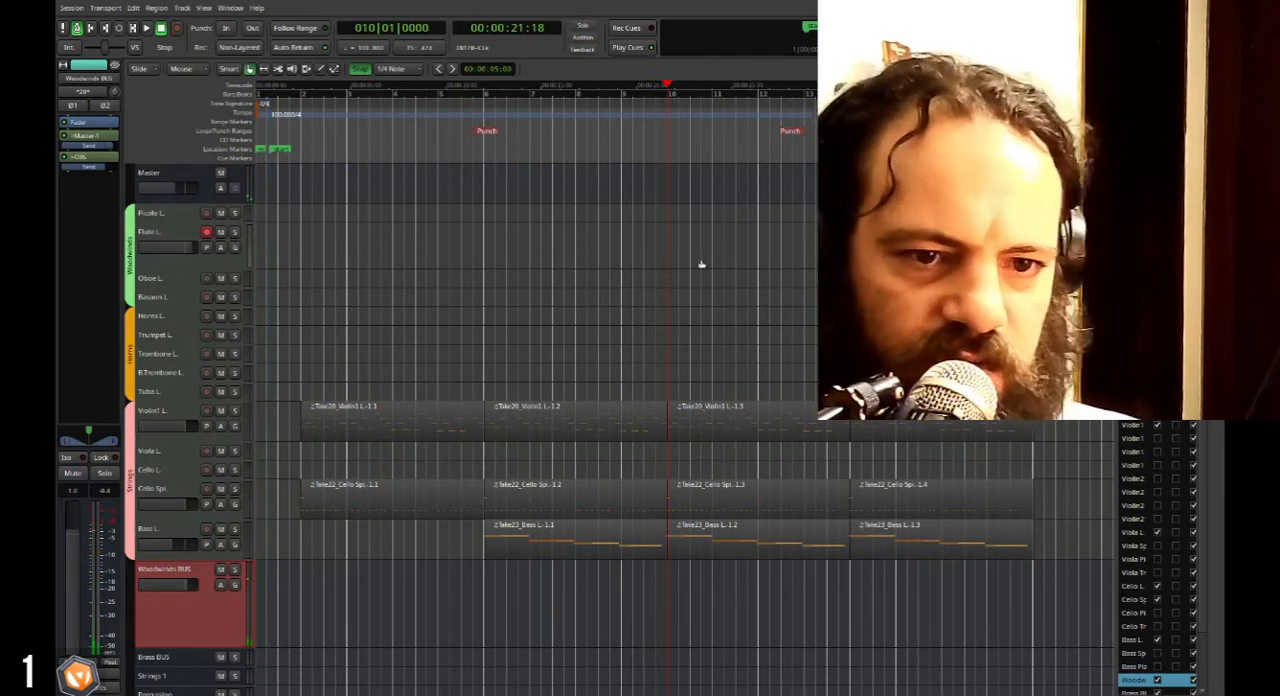
pyautogui.scroll(2, 680, 288)
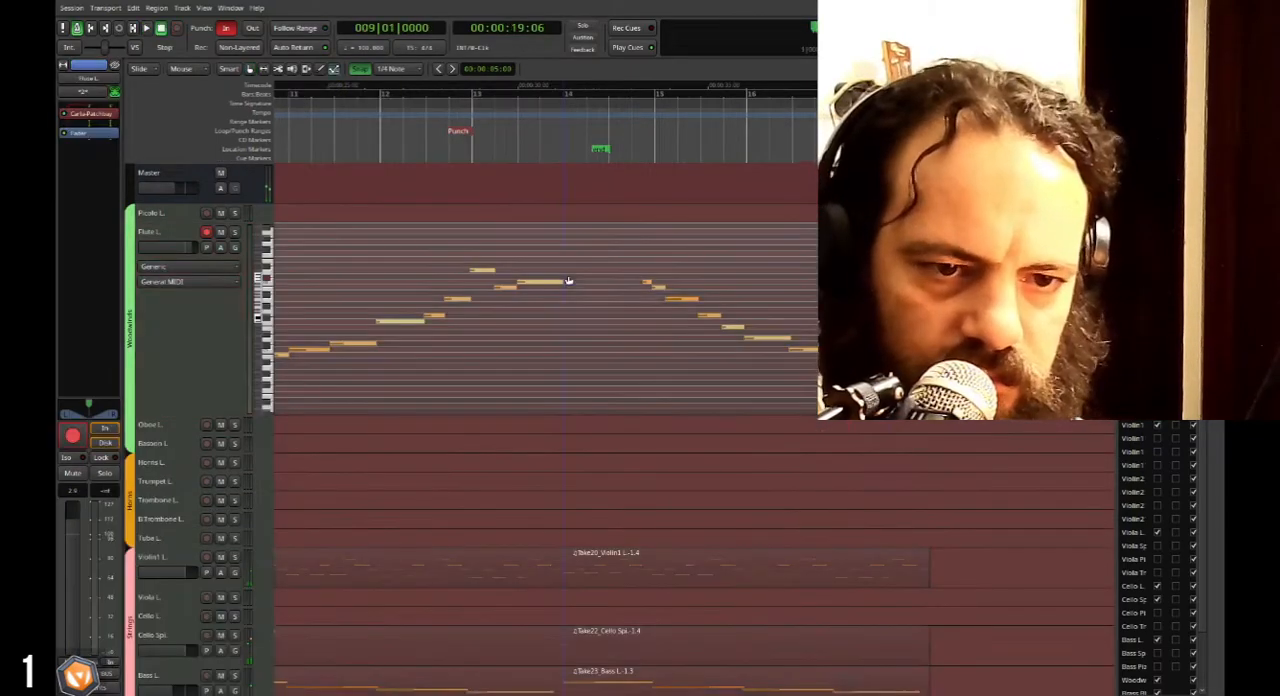
# Lengthen the C#6 flute note at bar 14 to about three beats and play it back from bar 13.
pyautogui.scroll(2, 567, 272)
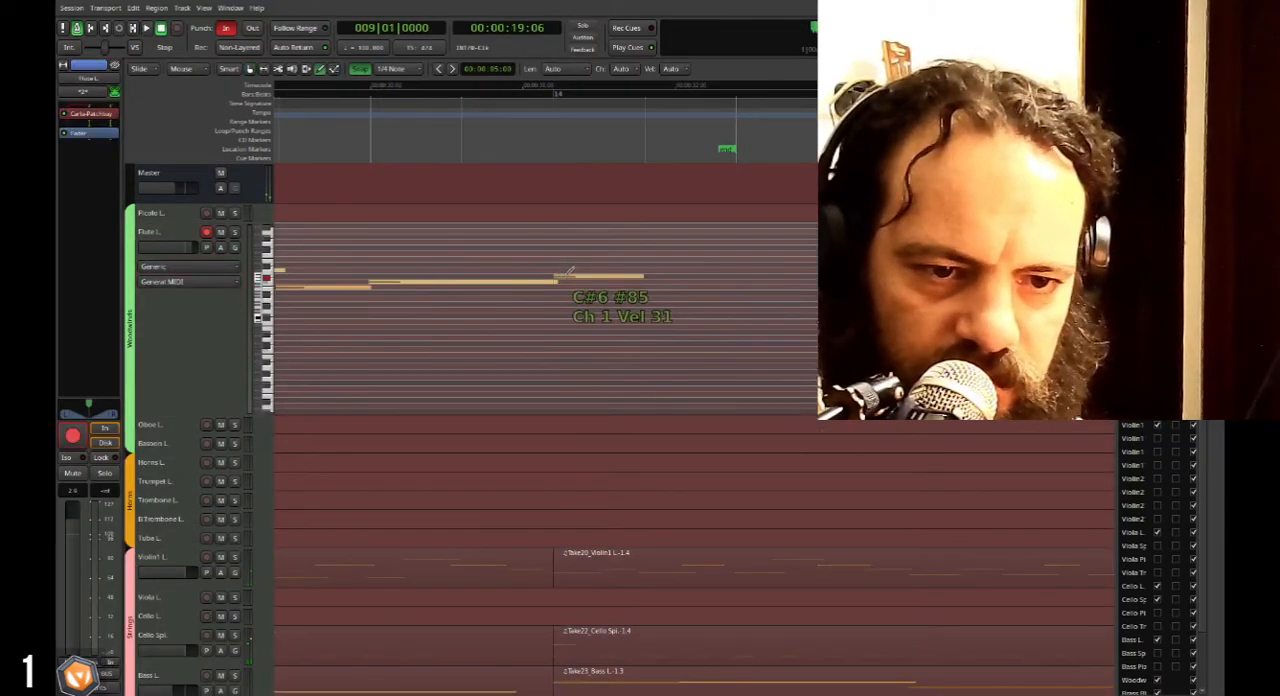
pyautogui.click(572, 273)
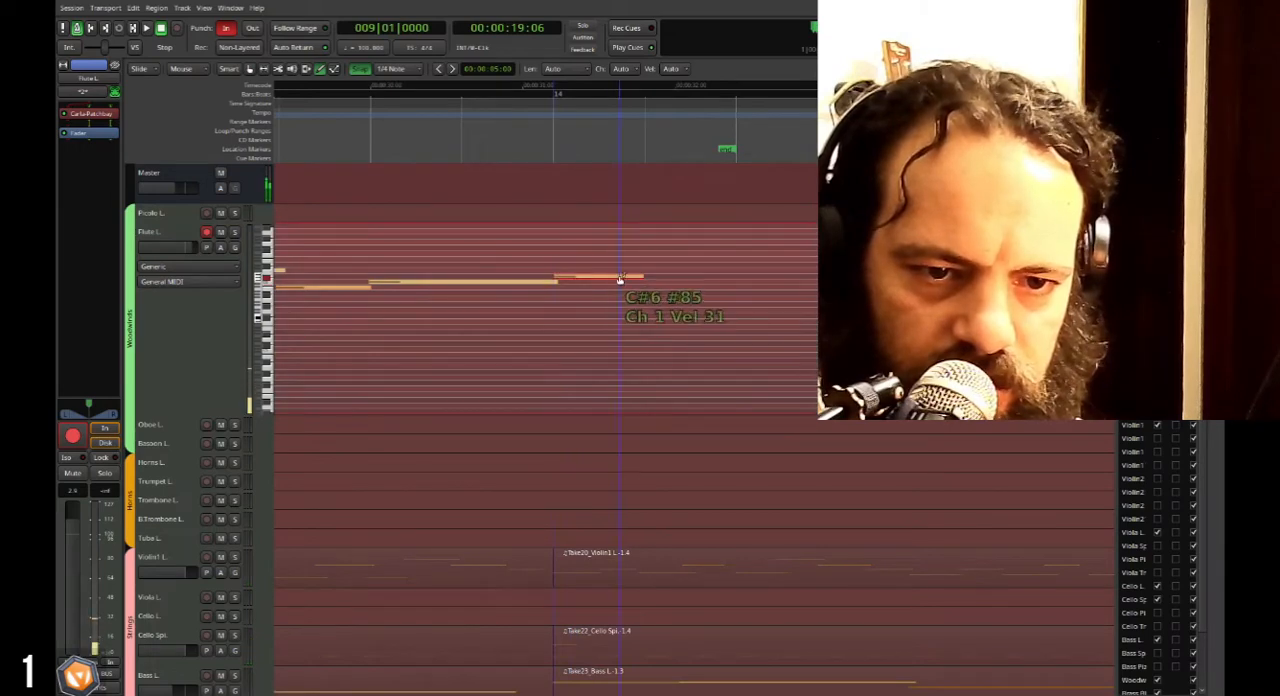
pyautogui.moveTo(642, 275); pyautogui.dragTo(832, 272)
pyautogui.press('space')
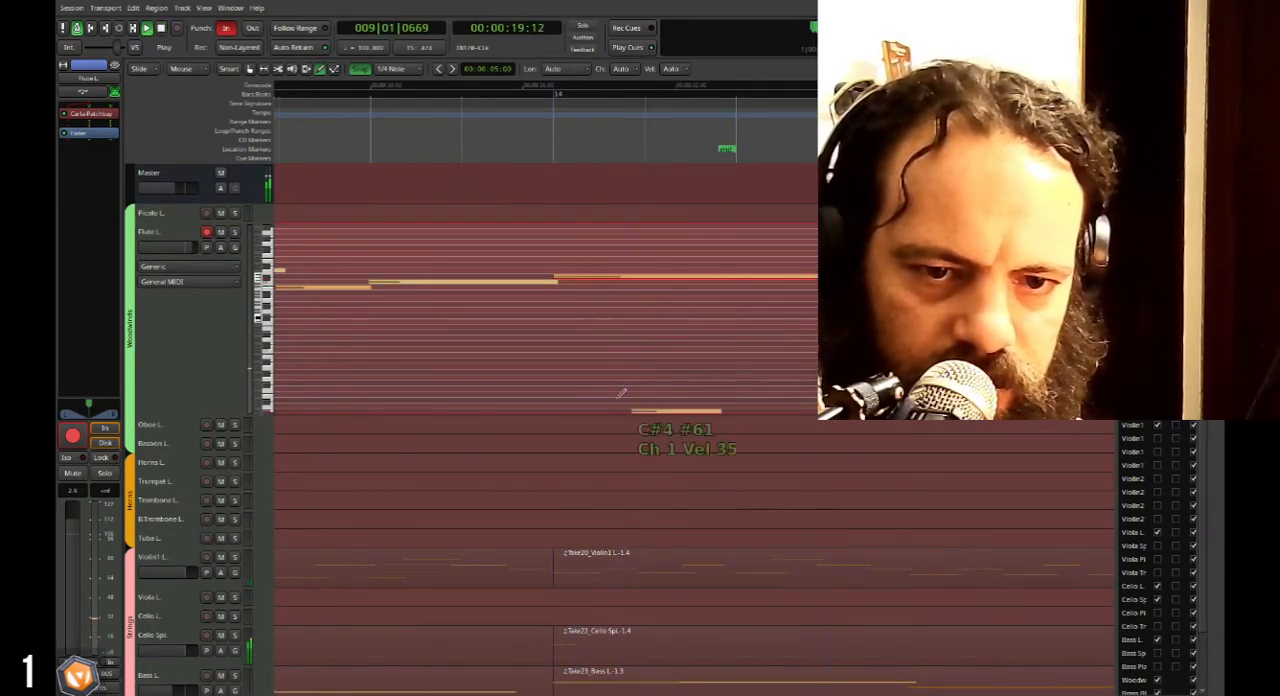
pyautogui.press('space')
pyautogui.moveTo(357, 96); pyautogui.dragTo(329, 102)
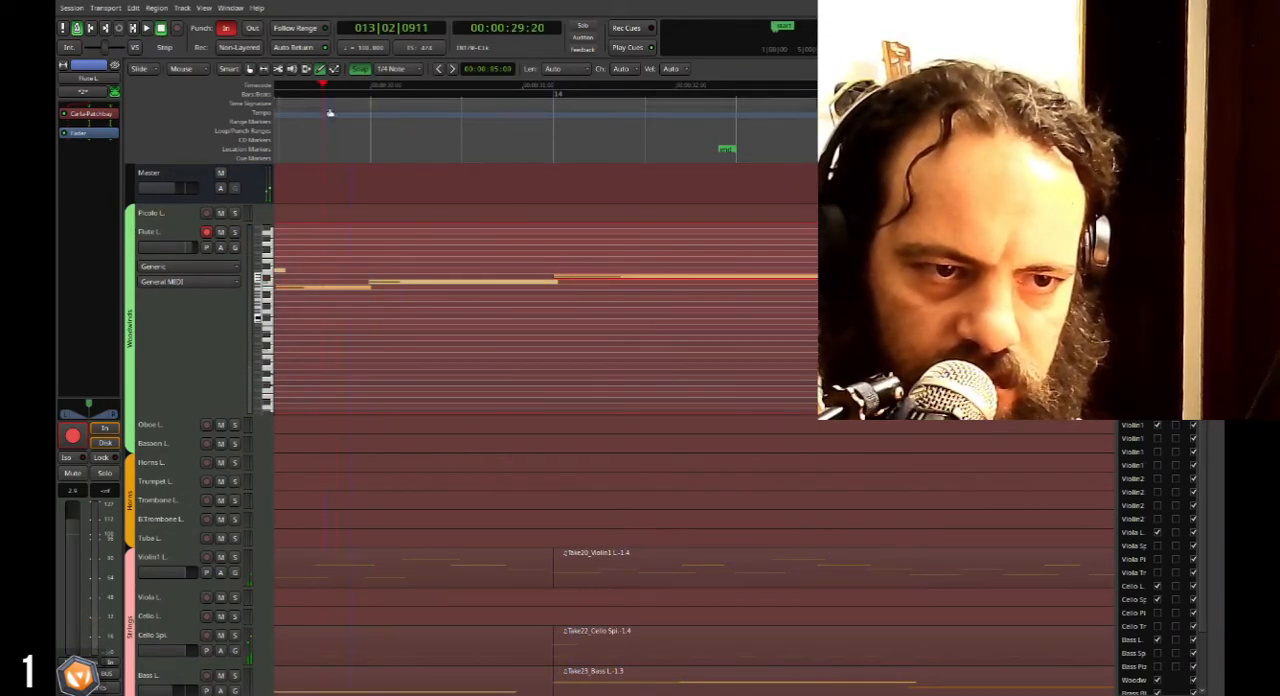
pyautogui.press('space')
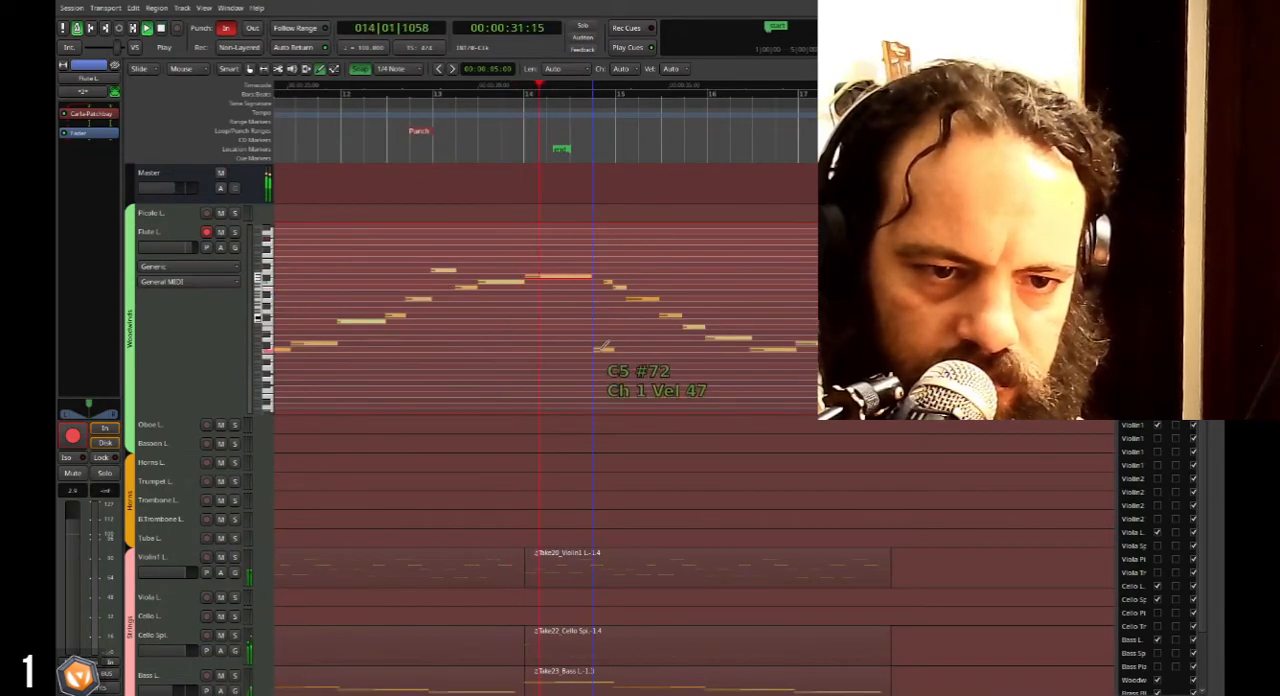
pyautogui.press('space')
# Try starting the C#6 flute note about one beat after bar 14 and play back the flute melody.
pyautogui.scroll(2, 525, 278)
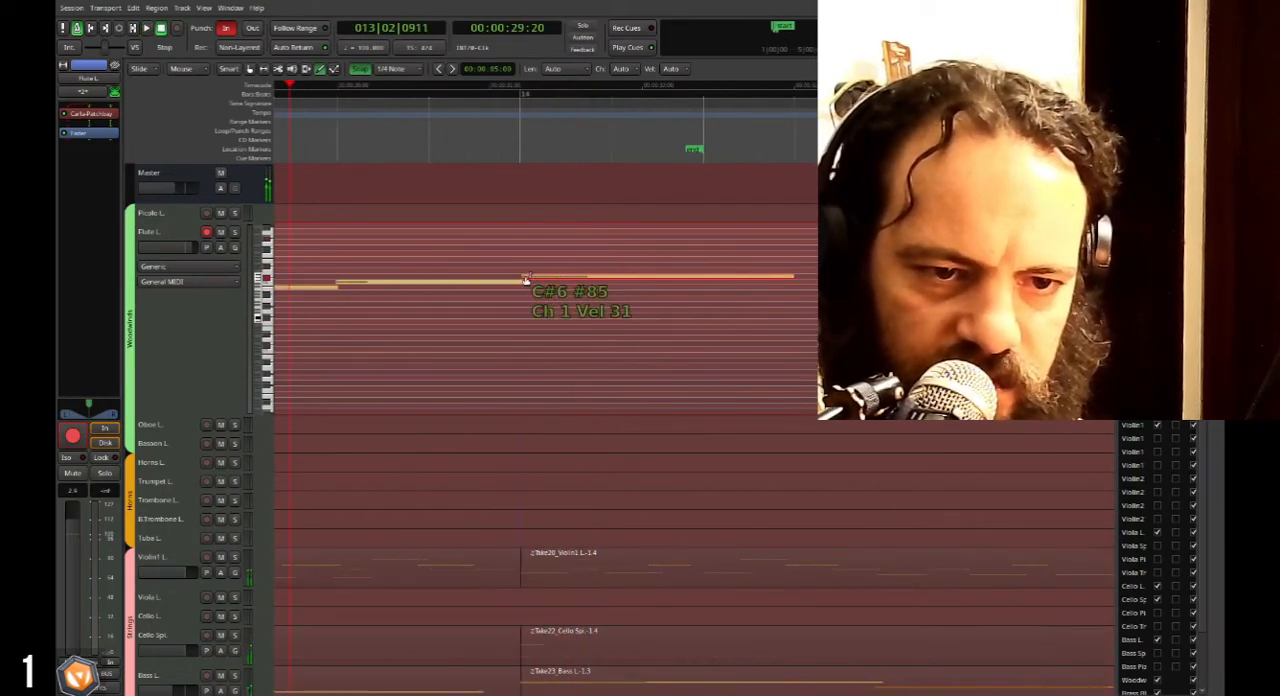
pyautogui.moveTo(523, 276); pyautogui.dragTo(557, 278)
pyautogui.scroll(-1, 533, 330)
pyautogui.press('space')
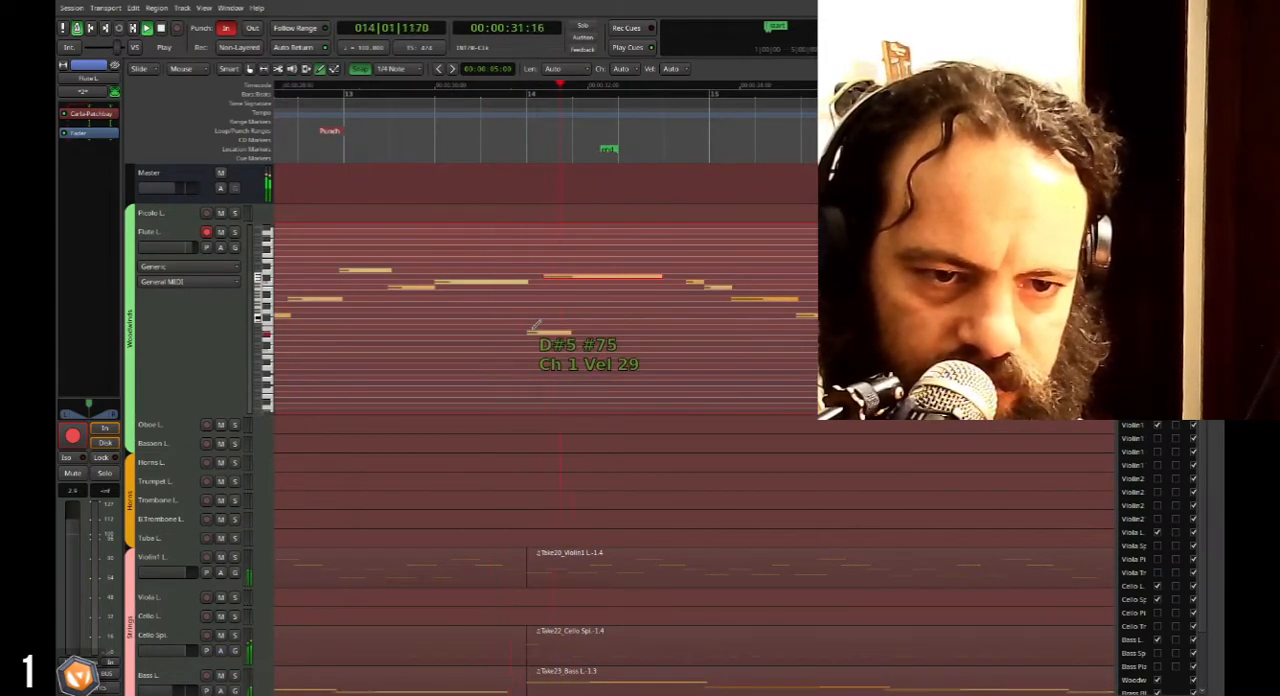
pyautogui.press('space')
pyautogui.moveTo(551, 277); pyautogui.dragTo(573, 277)
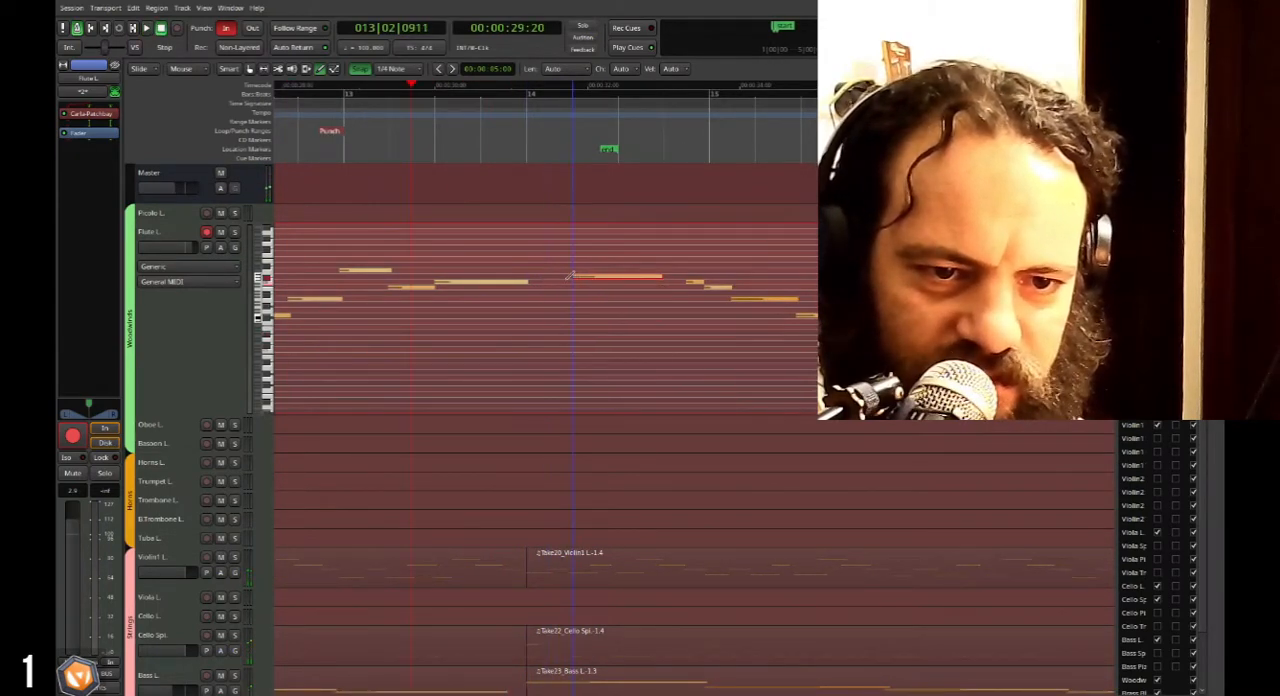
pyautogui.click(574, 326)
pyautogui.press('space')
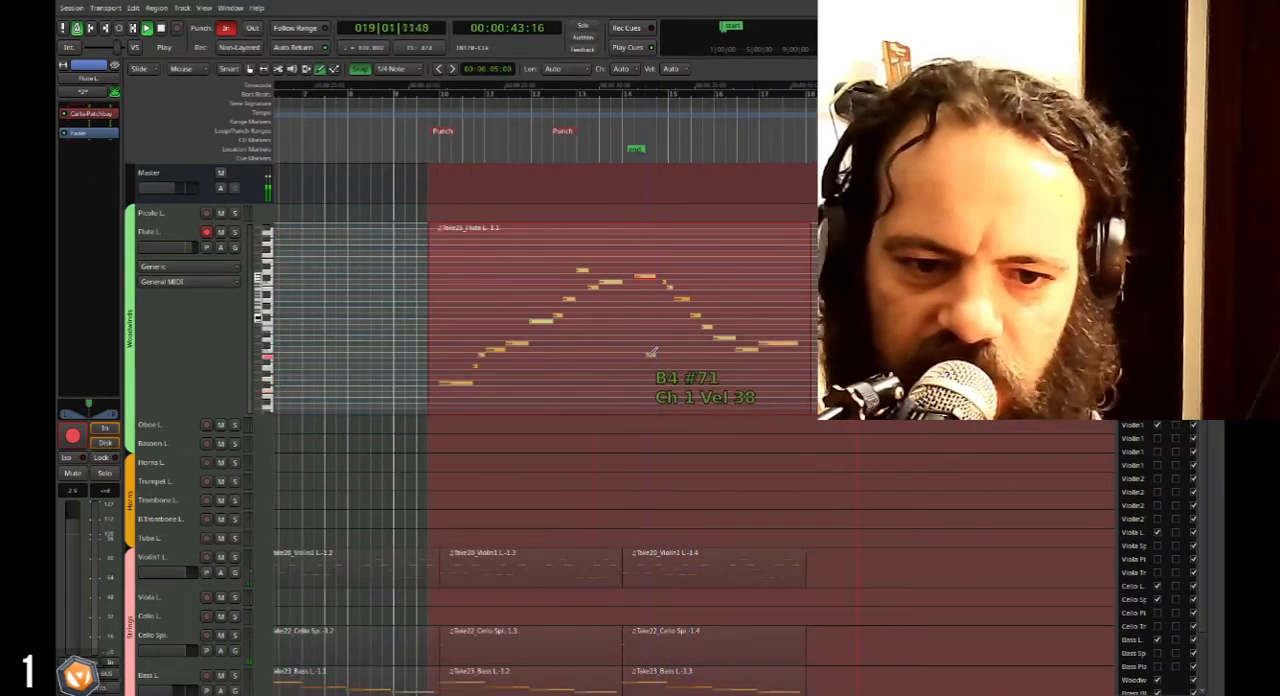
pyautogui.press('space')
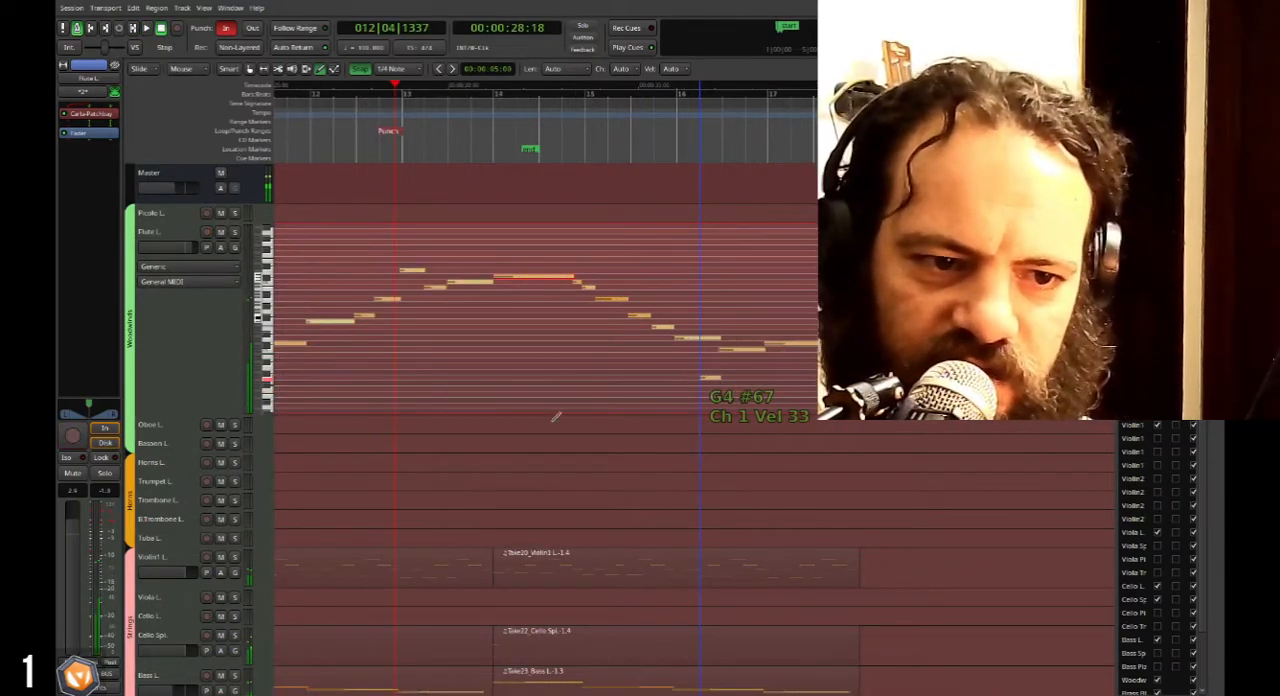
# Check the whole flute melody and reduce the Flute L. track to a compact height.
pyautogui.press('-')
pyautogui.hscroll(-4, 440, 300)
pyautogui.hscroll(2, 498, 362)
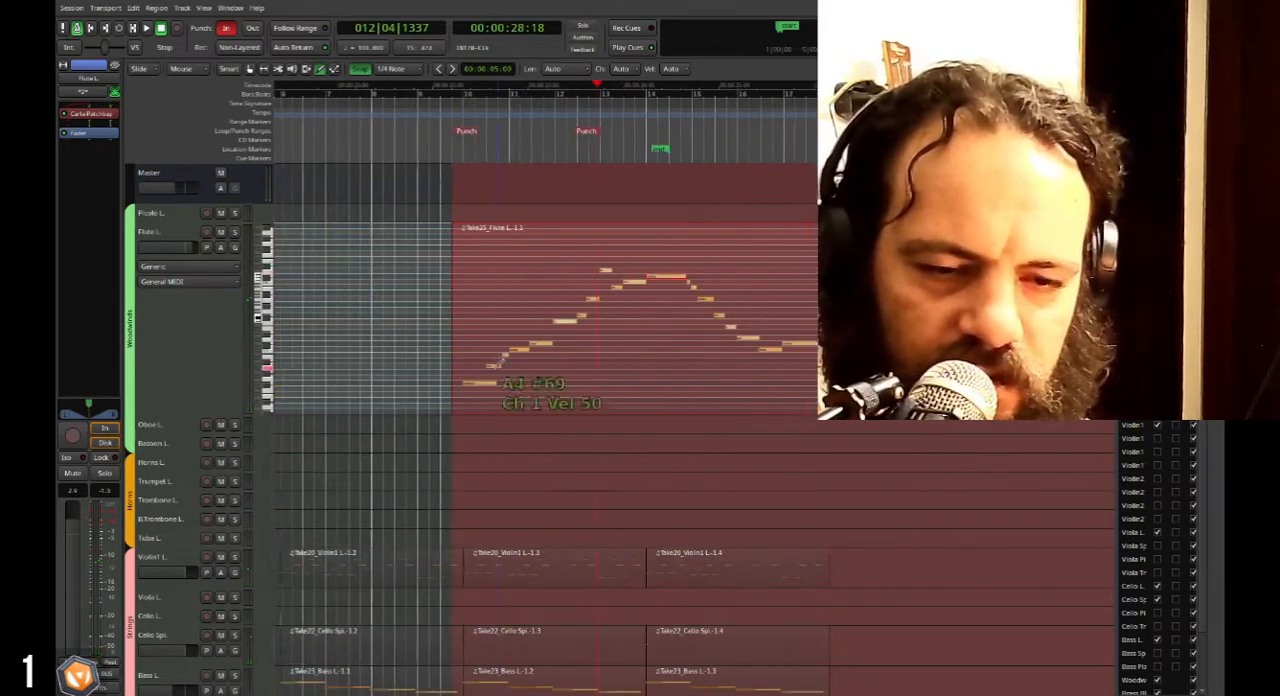
pyautogui.doubleClick(187, 326)
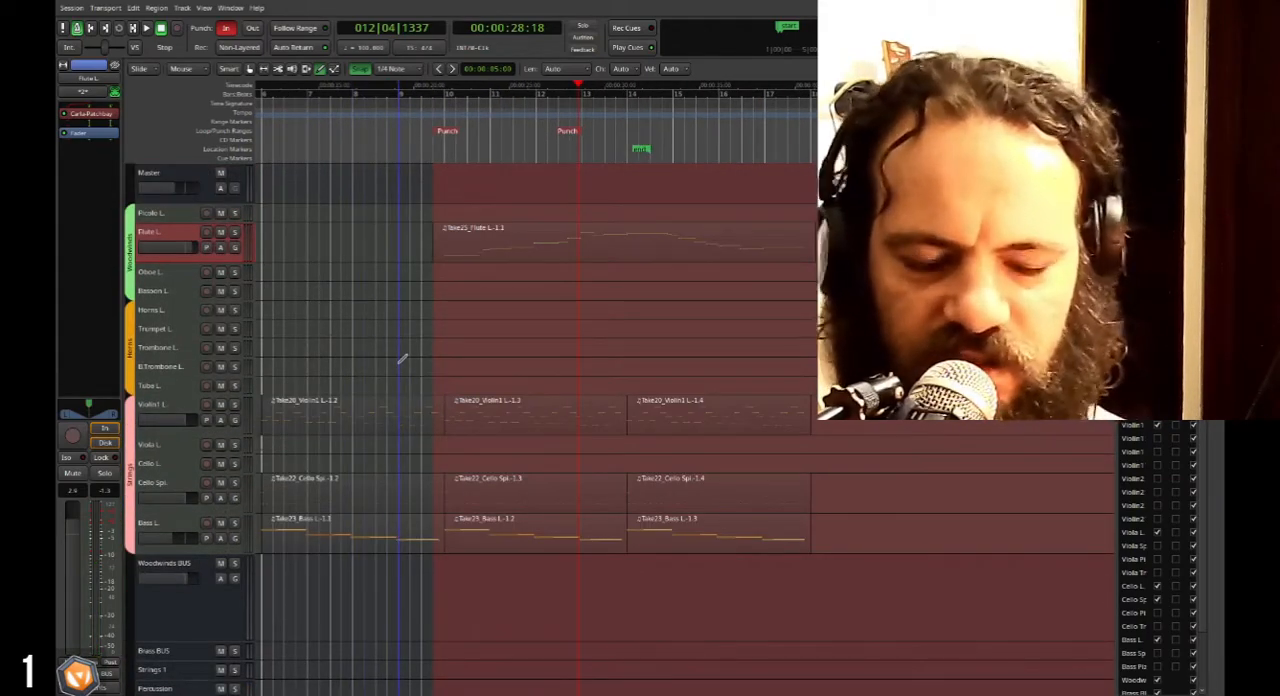
# Place the playhead at bar 1 beat 4, leave note editing and play back the arrangement.
pyautogui.scroll(-1, 407, 355)
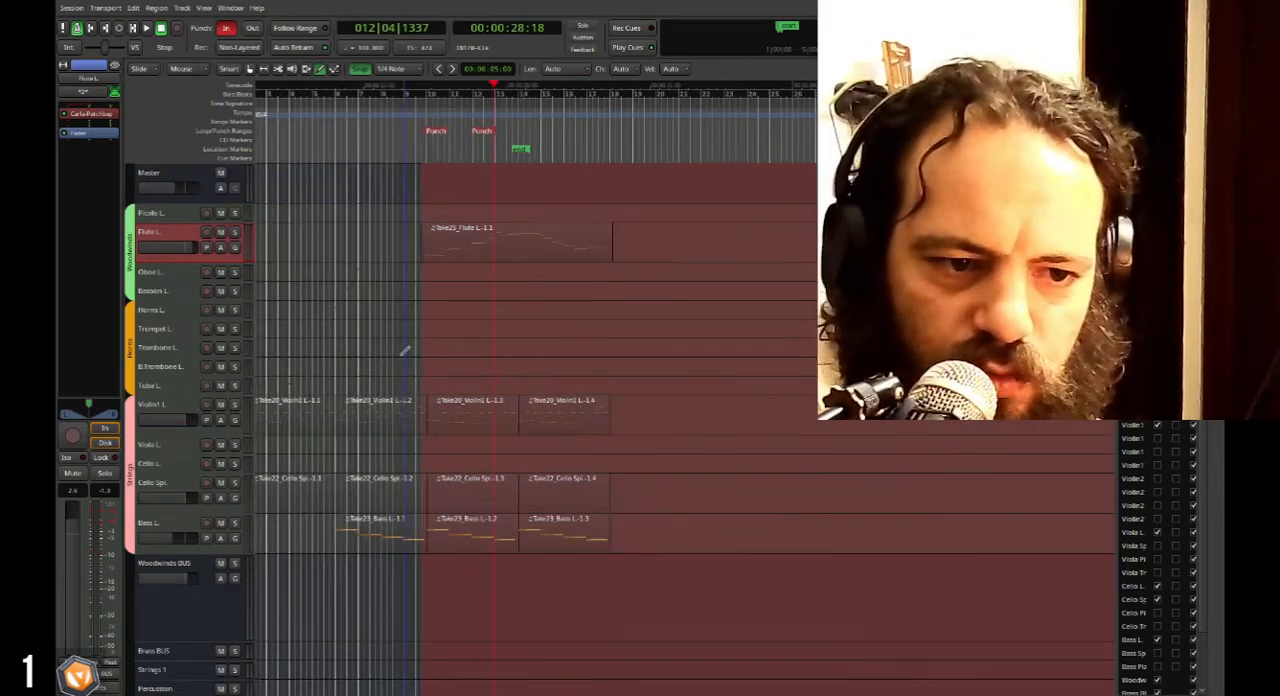
pyautogui.hscroll(-1, 405, 353)
pyautogui.click(270, 98)
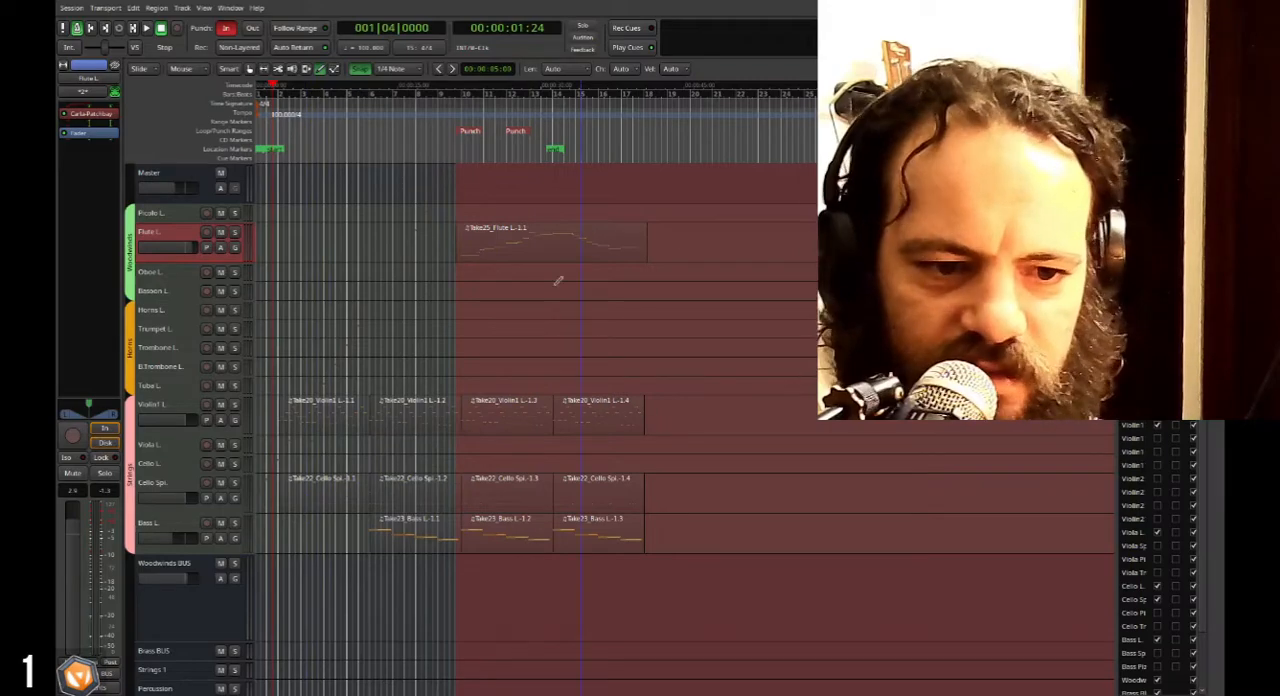
pyautogui.press('e')
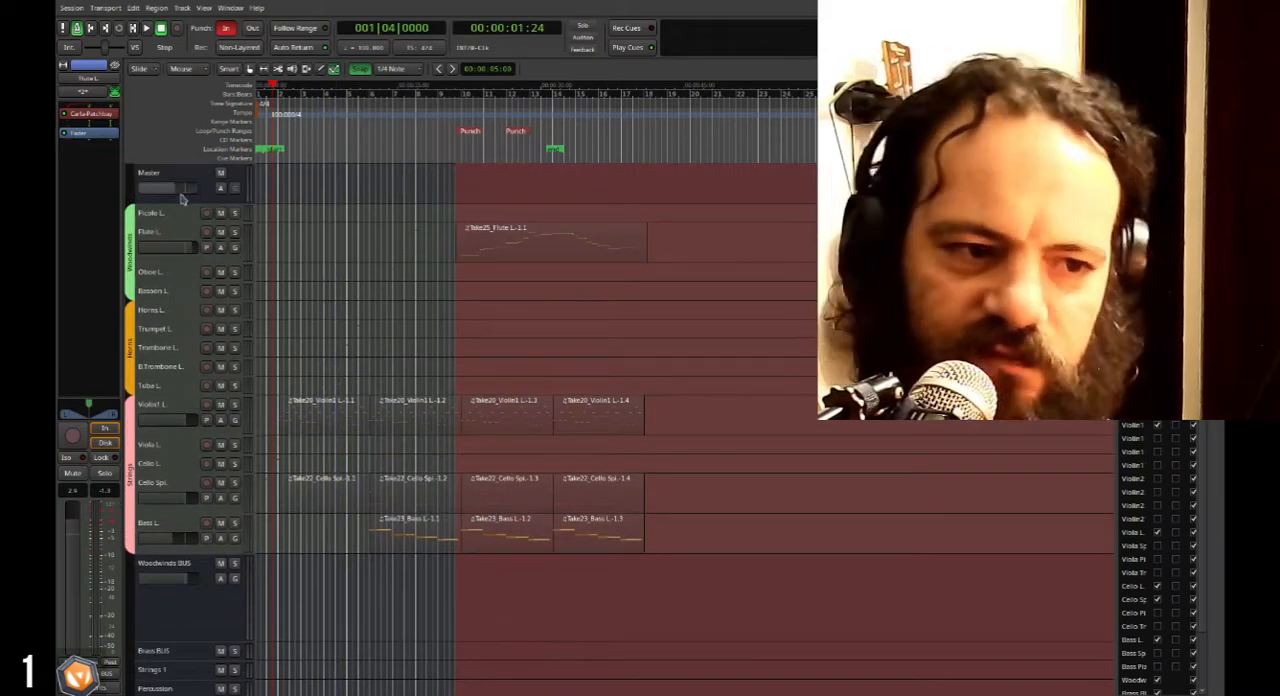
pyautogui.scroll(-3, 185, 227)
pyautogui.scroll(3, 183, 316)
pyautogui.press('space')
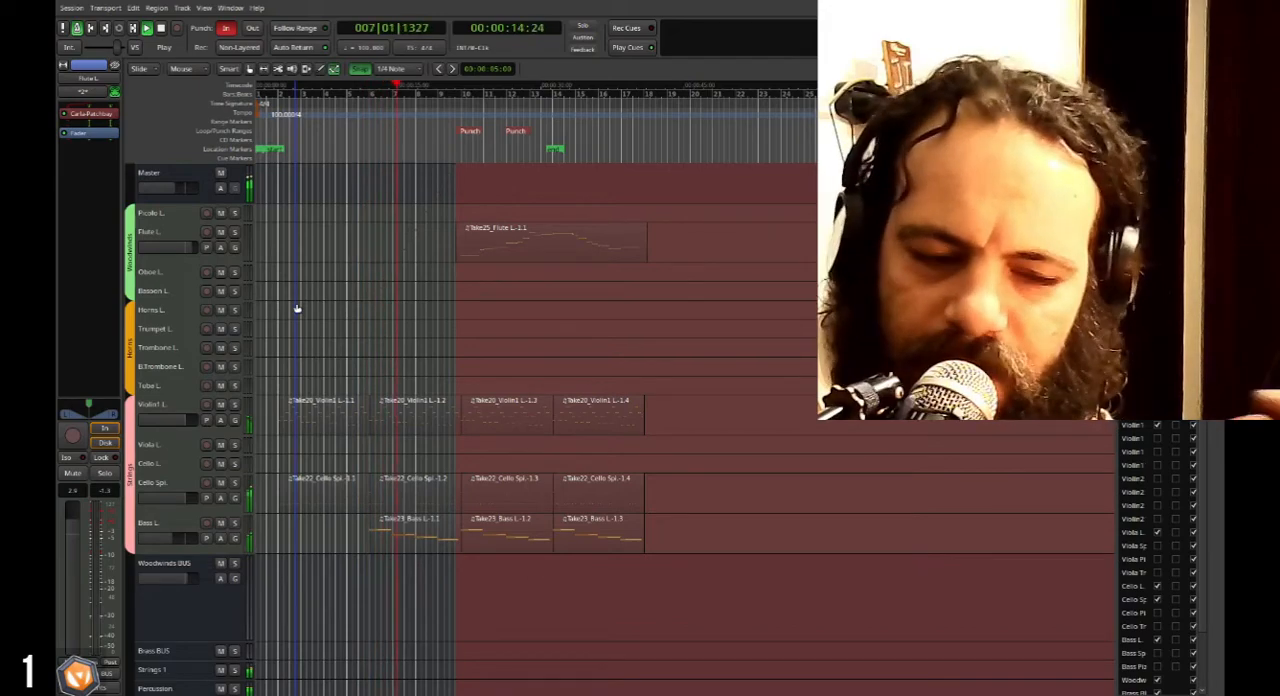
pyautogui.press('space')
# Select the Viola L. track and enlarge it until its piano roll keyboard shows.
pyautogui.scroll(-4, 349, 301)
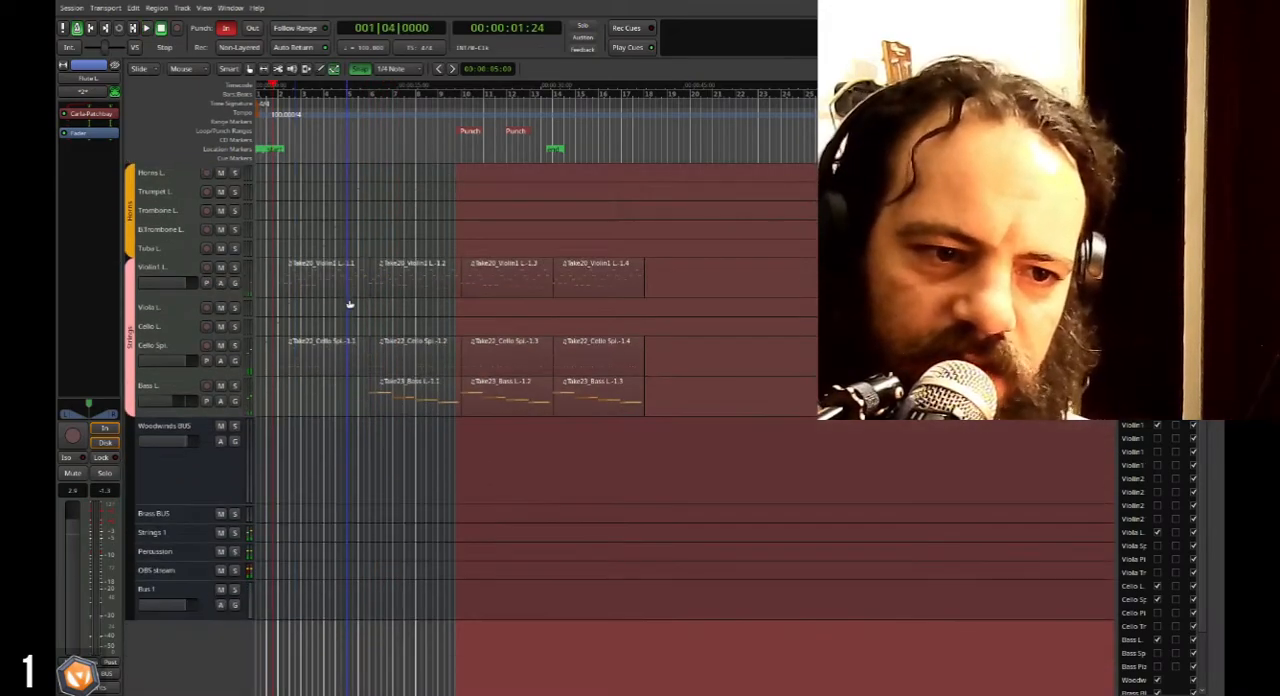
pyautogui.click(171, 313)
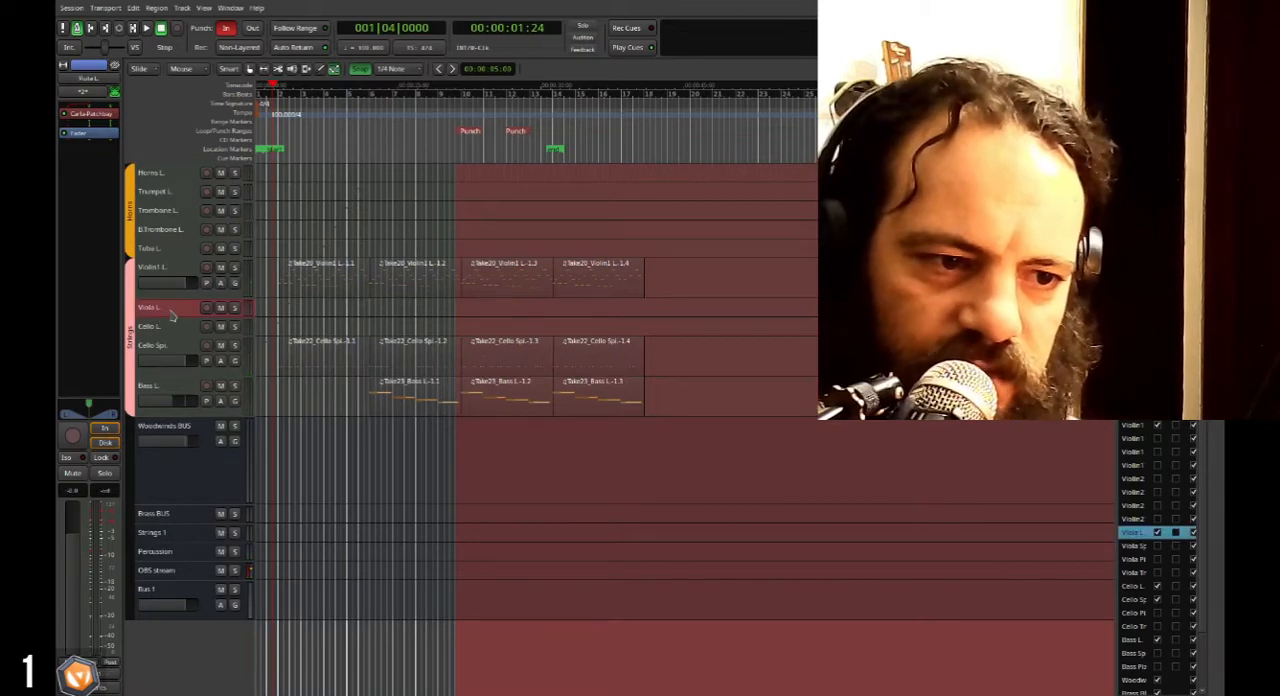
pyautogui.click(187, 321)
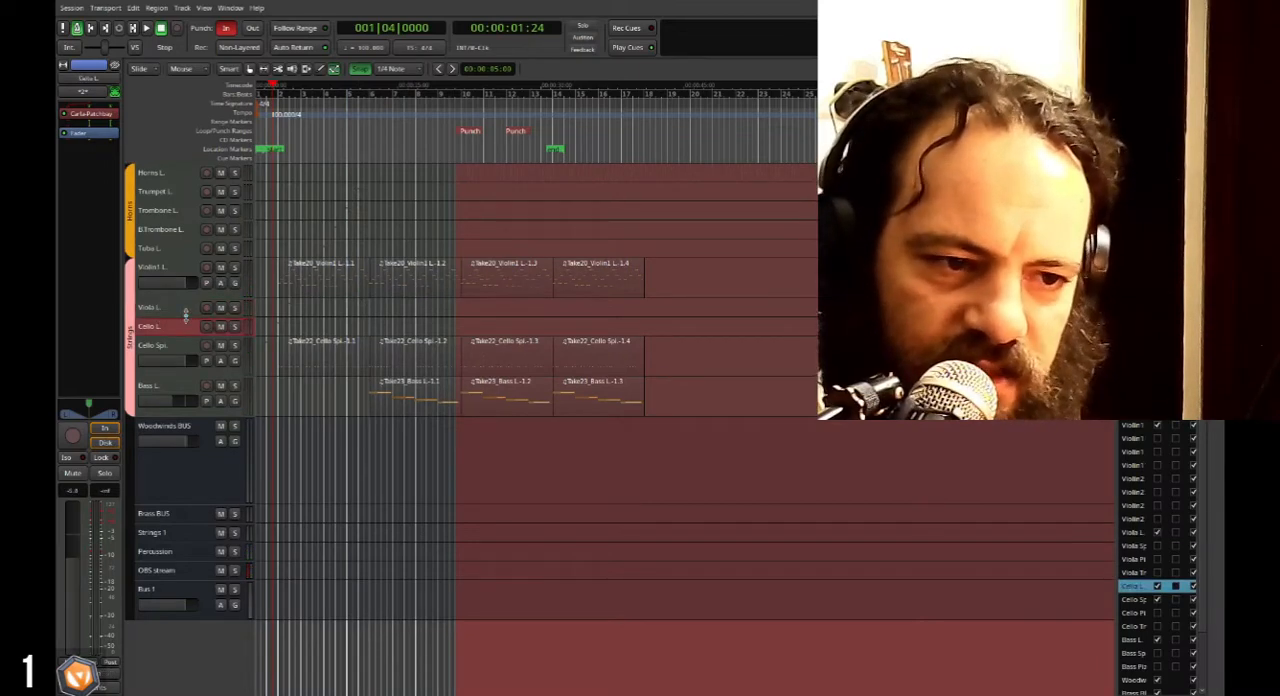
pyautogui.moveTo(187, 316); pyautogui.dragTo(187, 357)
pyautogui.doubleClick(186, 347)
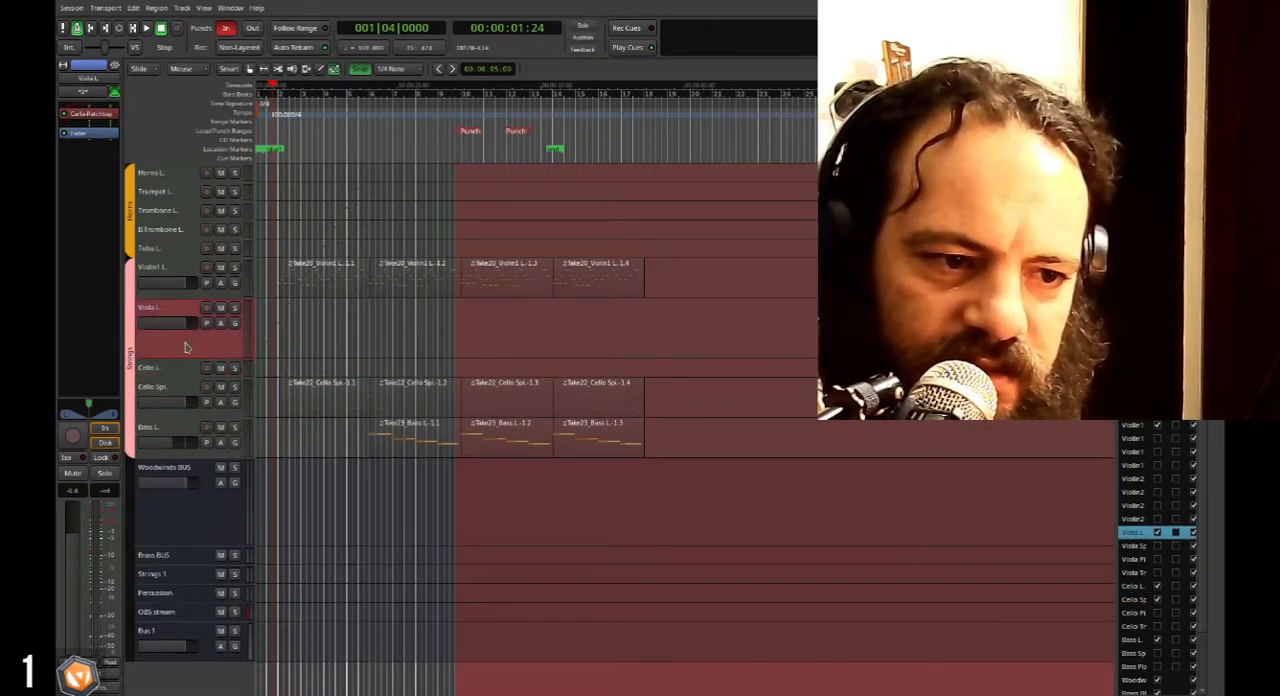
# Briefly play back with Violin1 L. soloed, select the first Cello Spi. region and clear the Violin1 L. solo.
pyautogui.press('space')
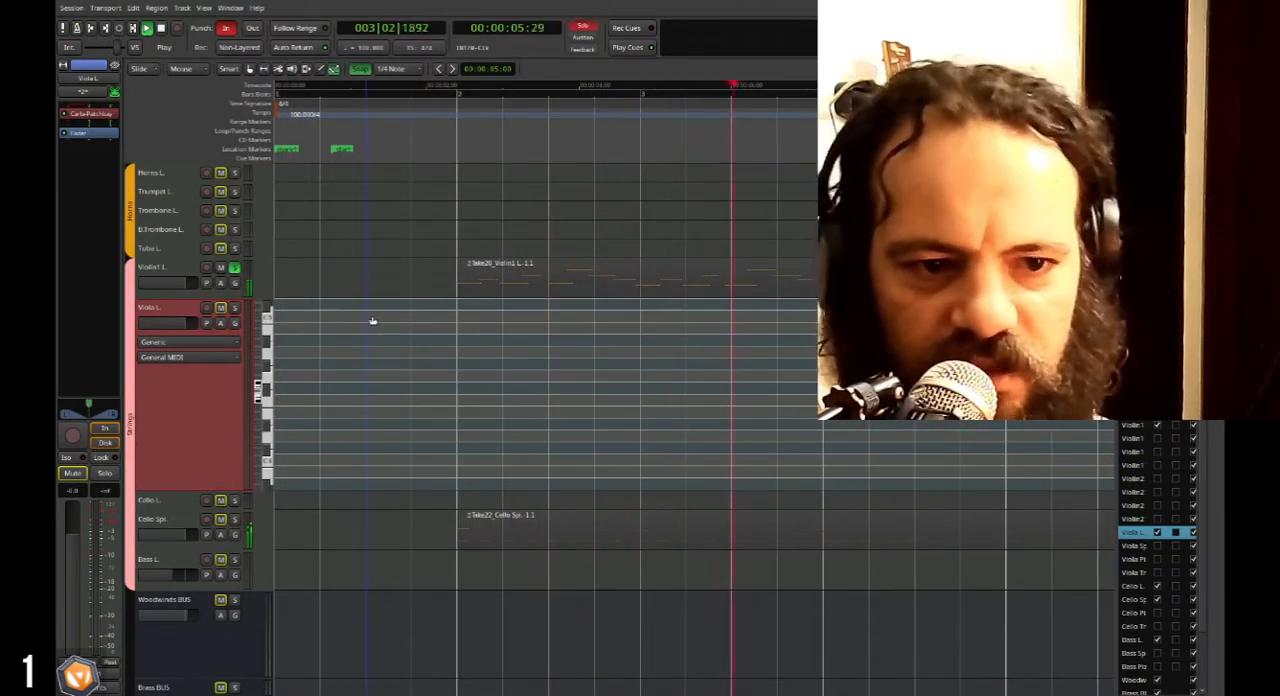
pyautogui.press('space')
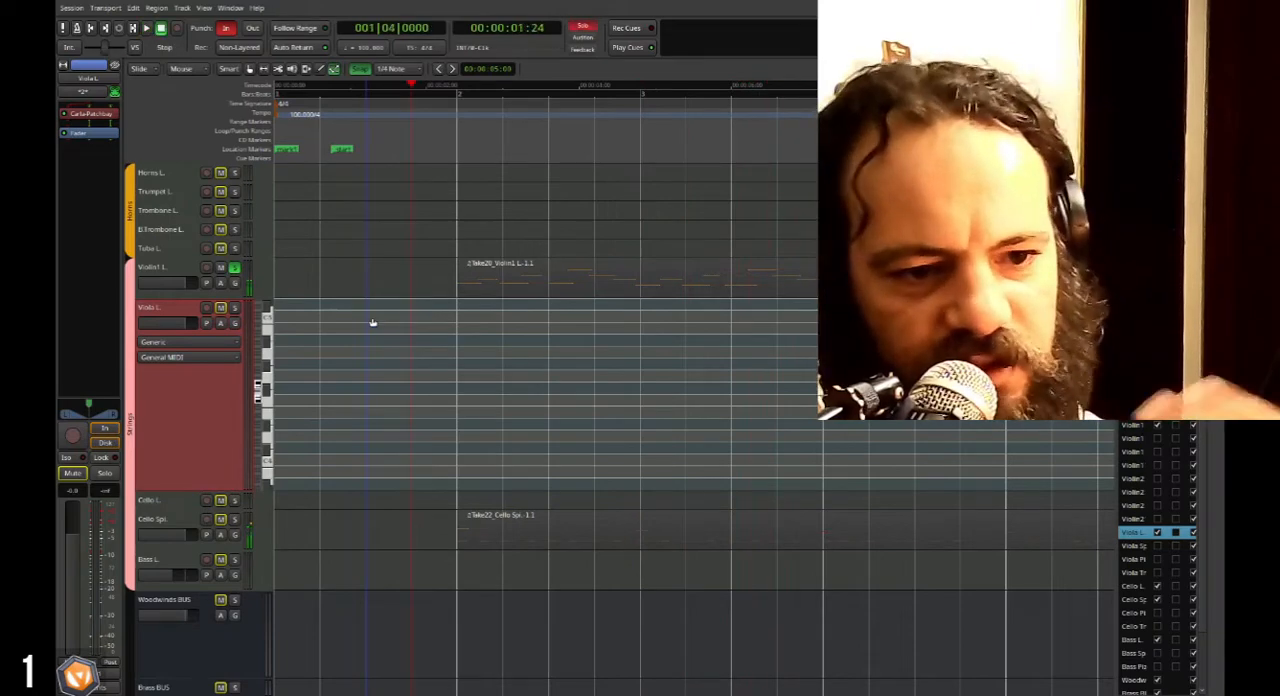
pyautogui.click(527, 521)
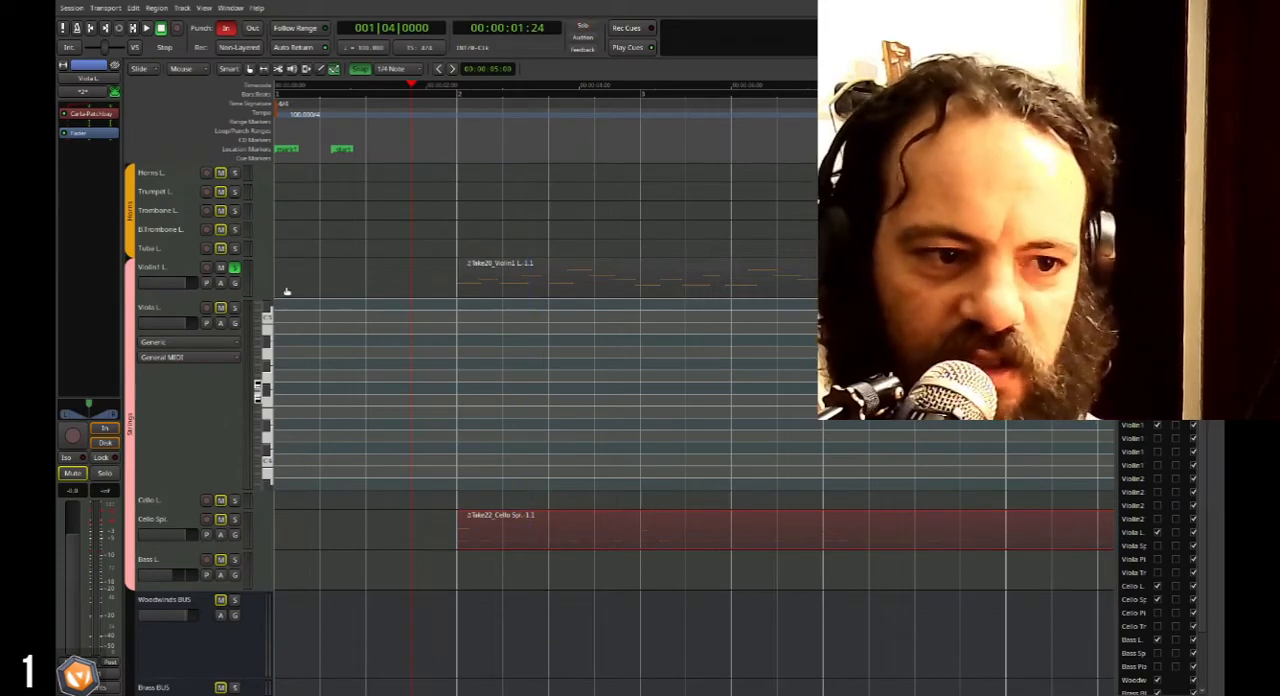
pyautogui.click(234, 267)
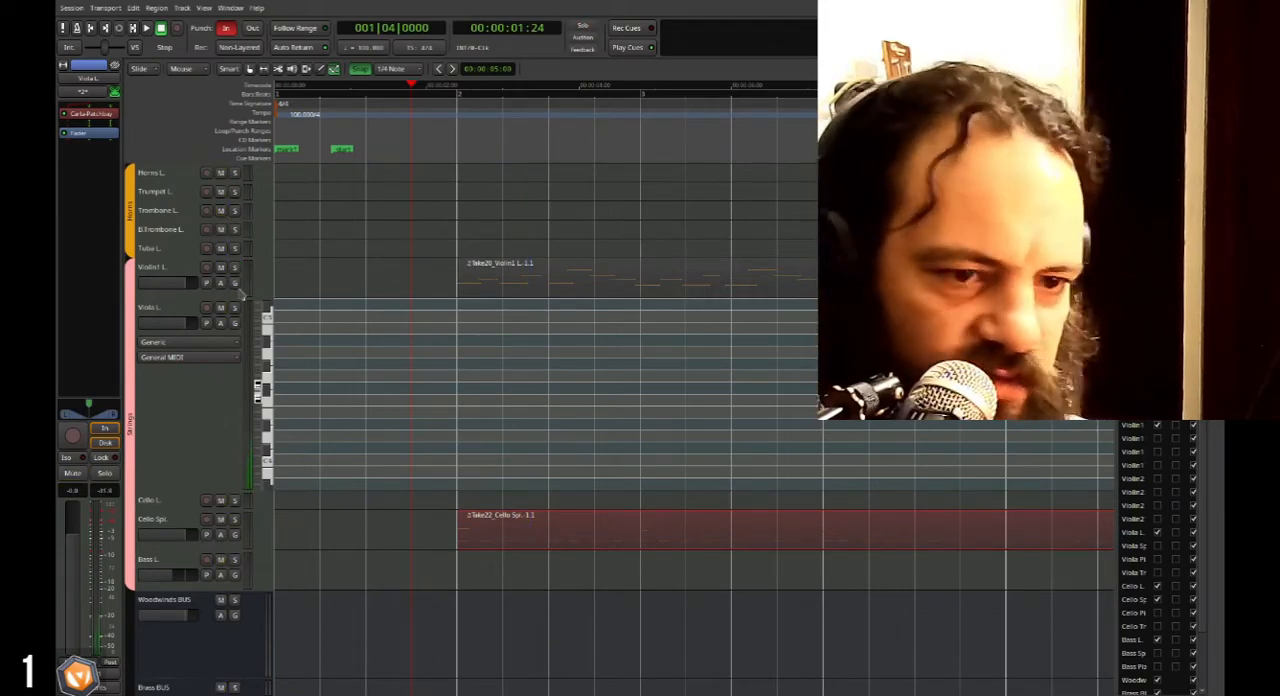
# Select the Viola L. track and play back the arrangement repeatedly from bar 1 beat 4 to prepare the viola part.
pyautogui.click(181, 411)
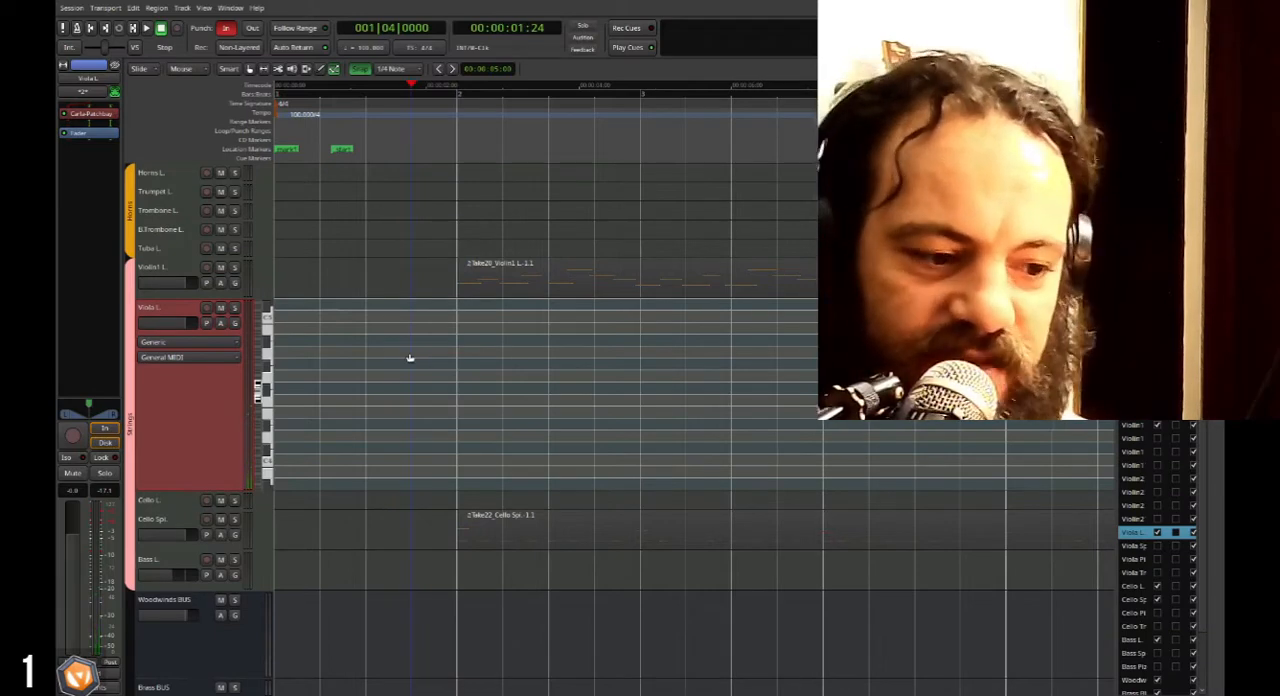
pyautogui.press('space')
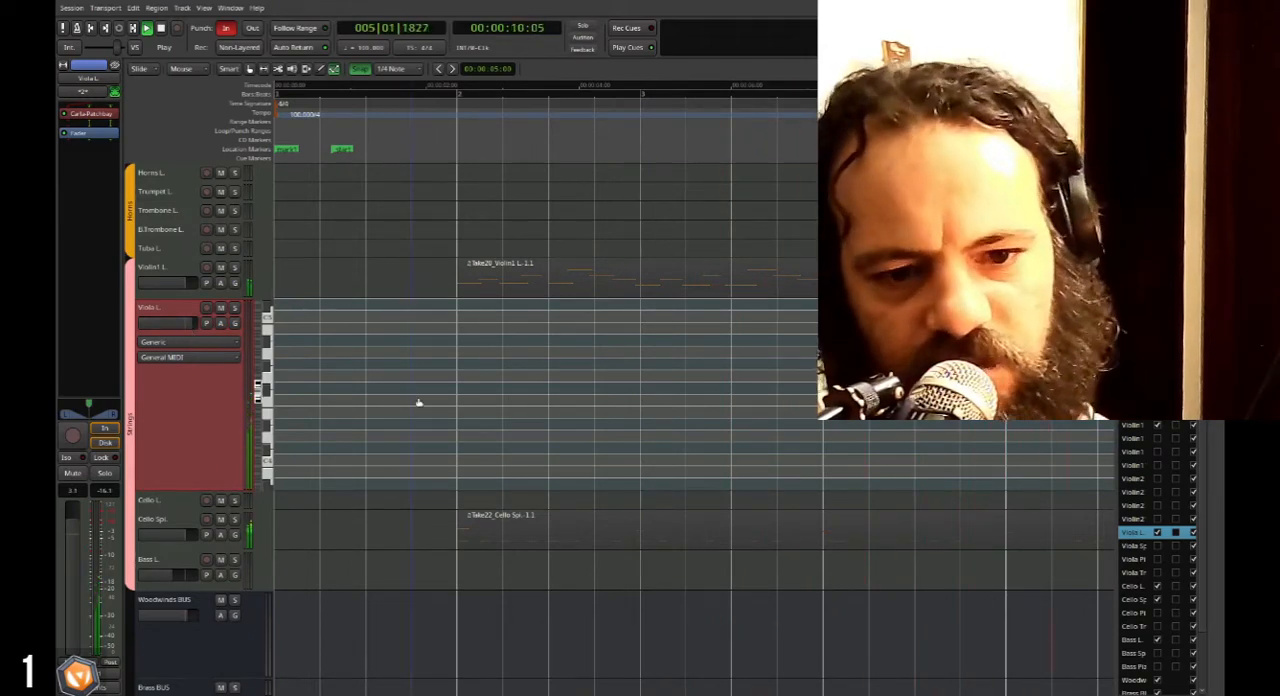
pyautogui.press('space')
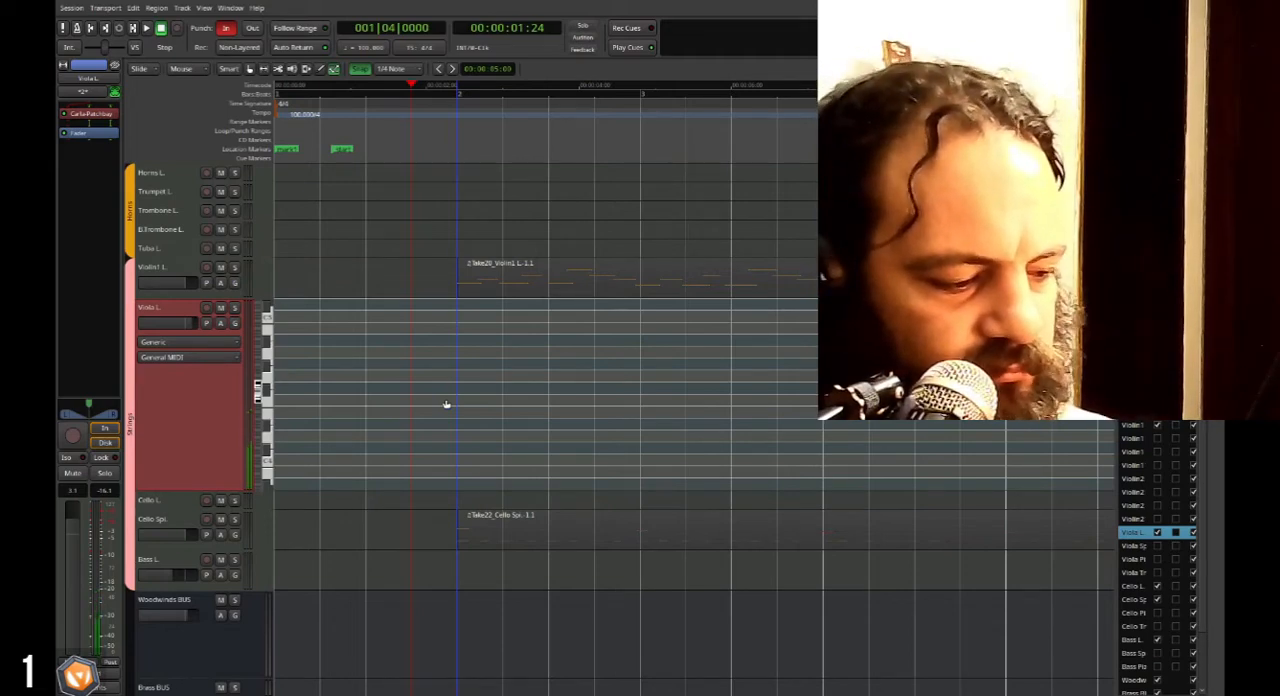
pyautogui.press('space')
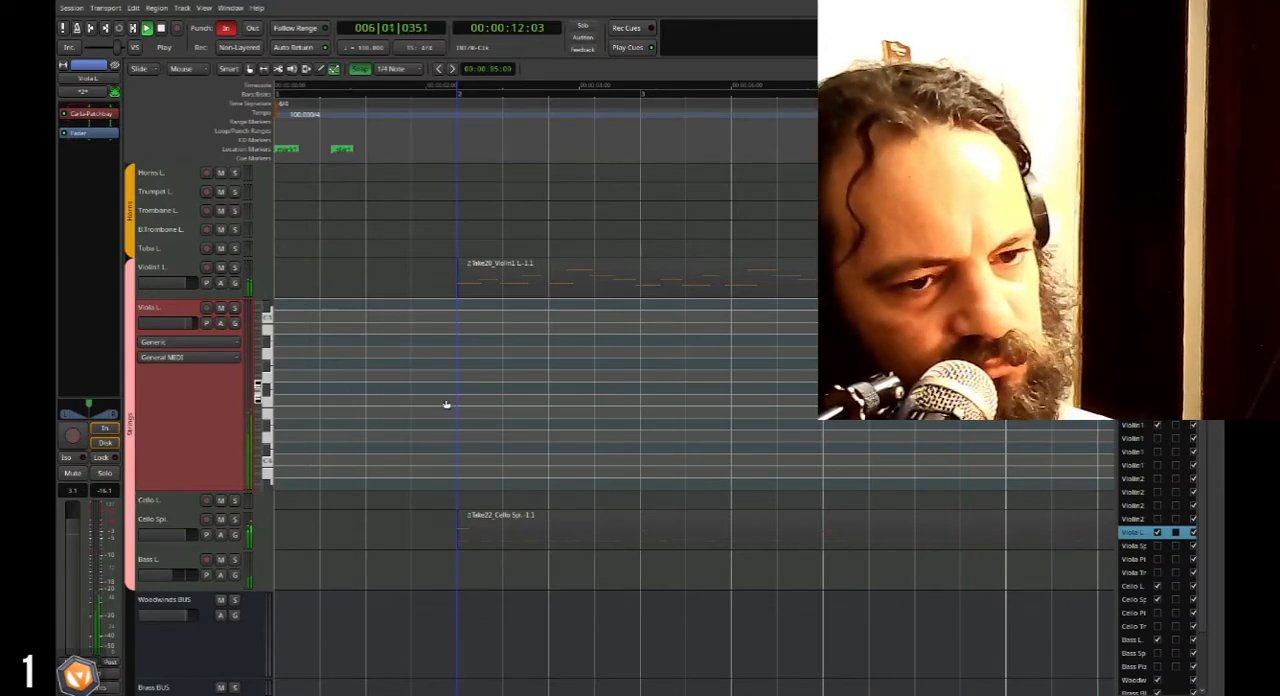
pyautogui.press('space')
pyautogui.scroll(-2, 351, 397)
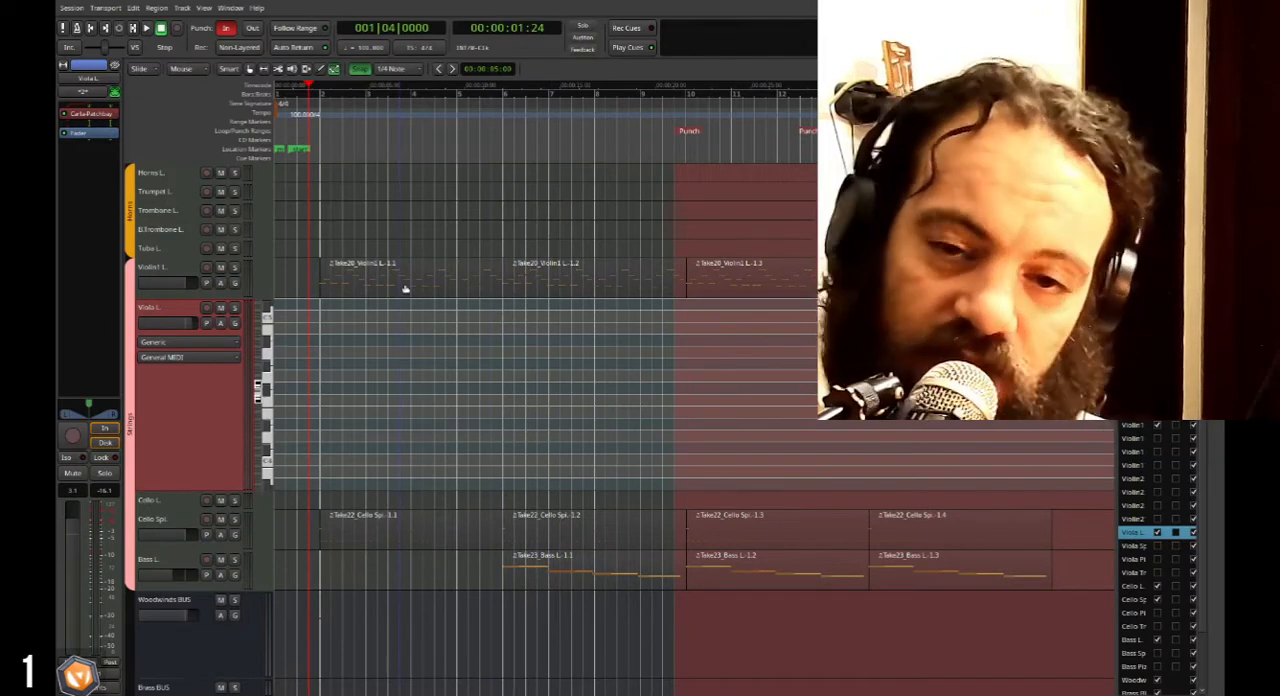
pyautogui.press('space')
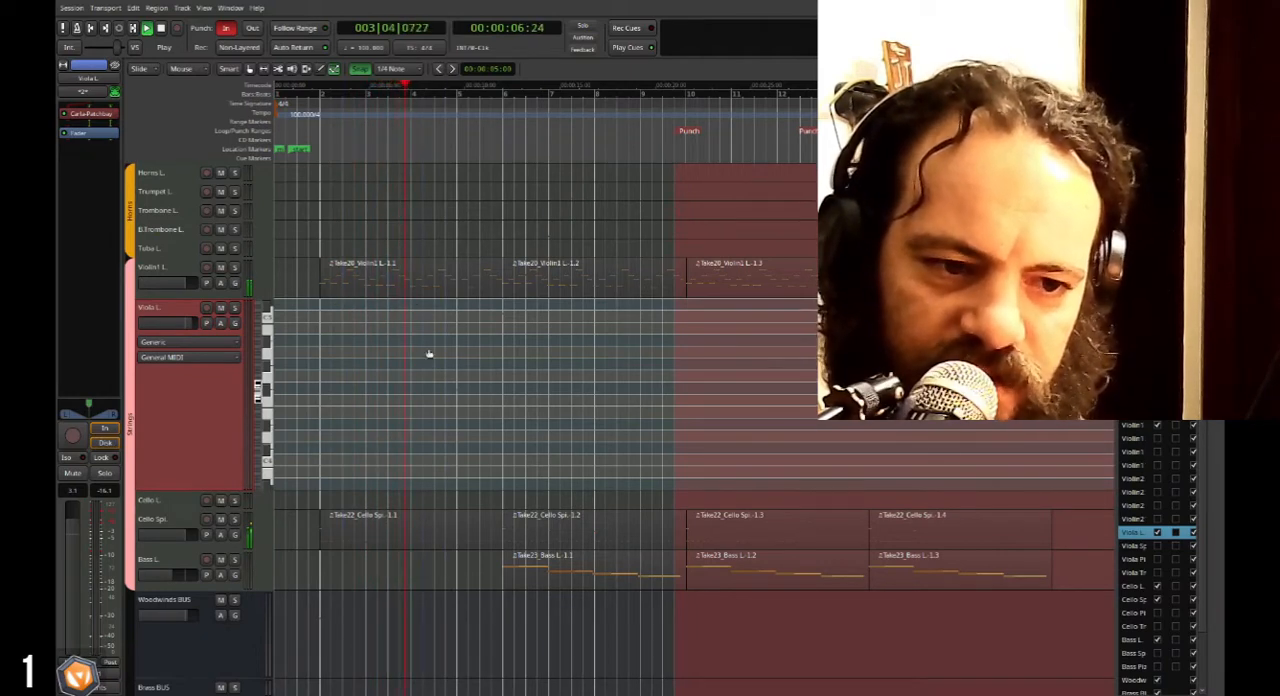
pyautogui.press('space')
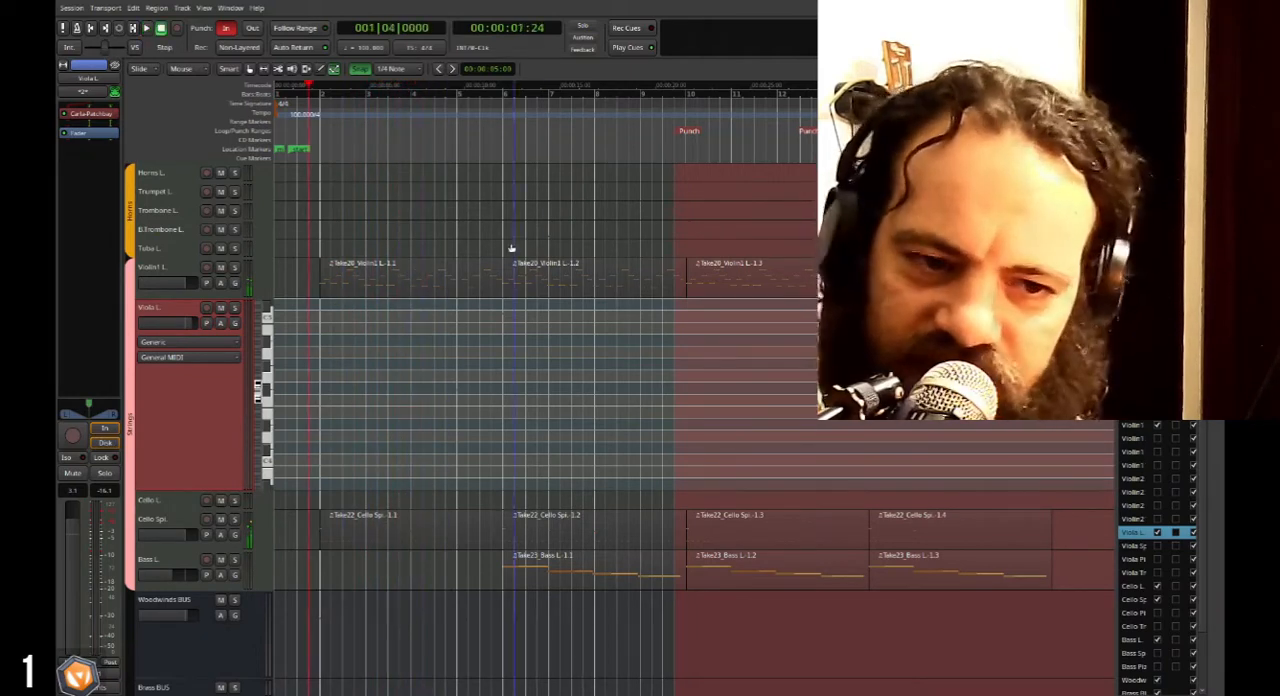
# Place the playhead at bar 6 and briefly play back the section where the bass enters.
pyautogui.click(505, 93)
pyautogui.press('space')
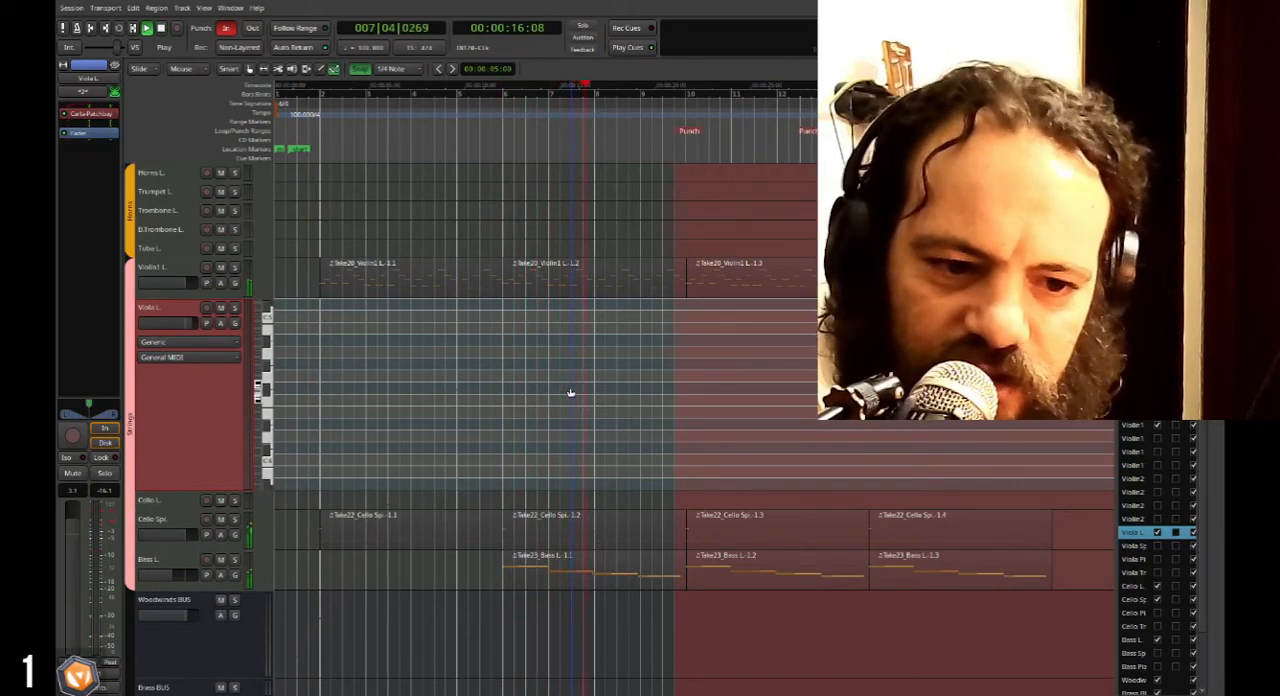
pyautogui.press('space')
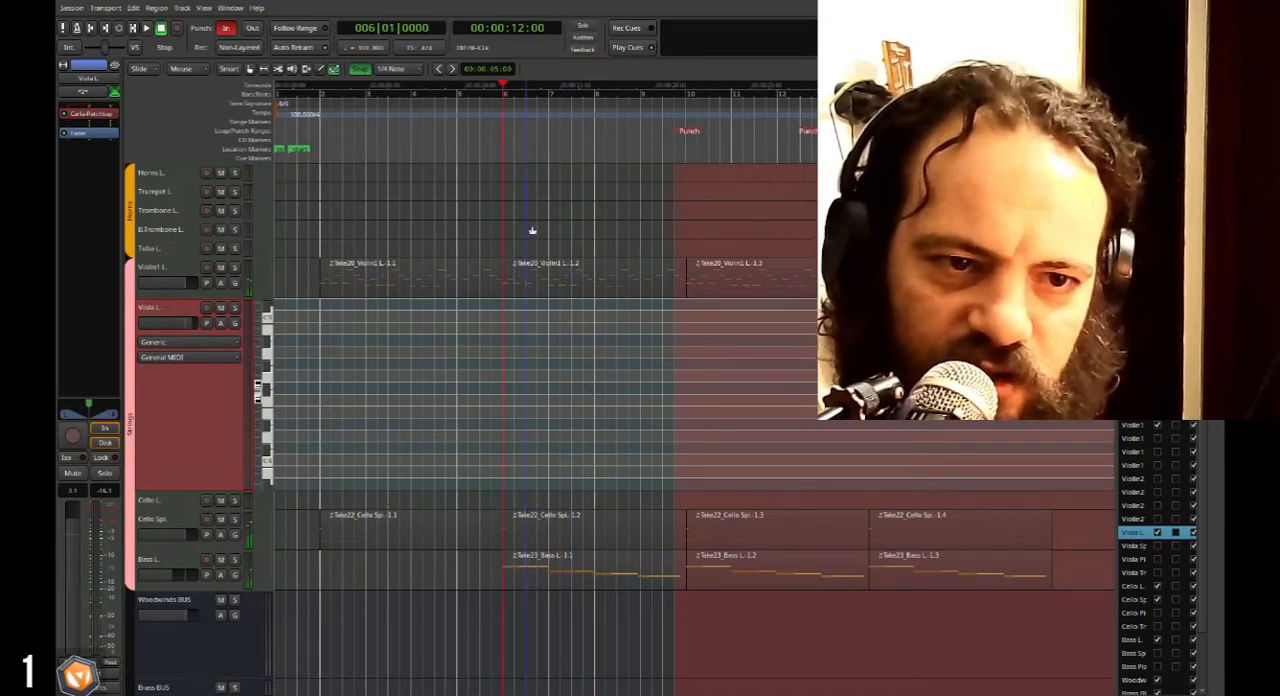
# Move the punch-in point to bar 5 beat 4, arm Viola L. and record its melody over bars 6 to 13, starting from bar 5.
pyautogui.moveTo(689, 131)
pyautogui.mouseDown()
pyautogui.moveTo(560, 135)
pyautogui.moveTo(512, 155)
pyautogui.mouseUp()
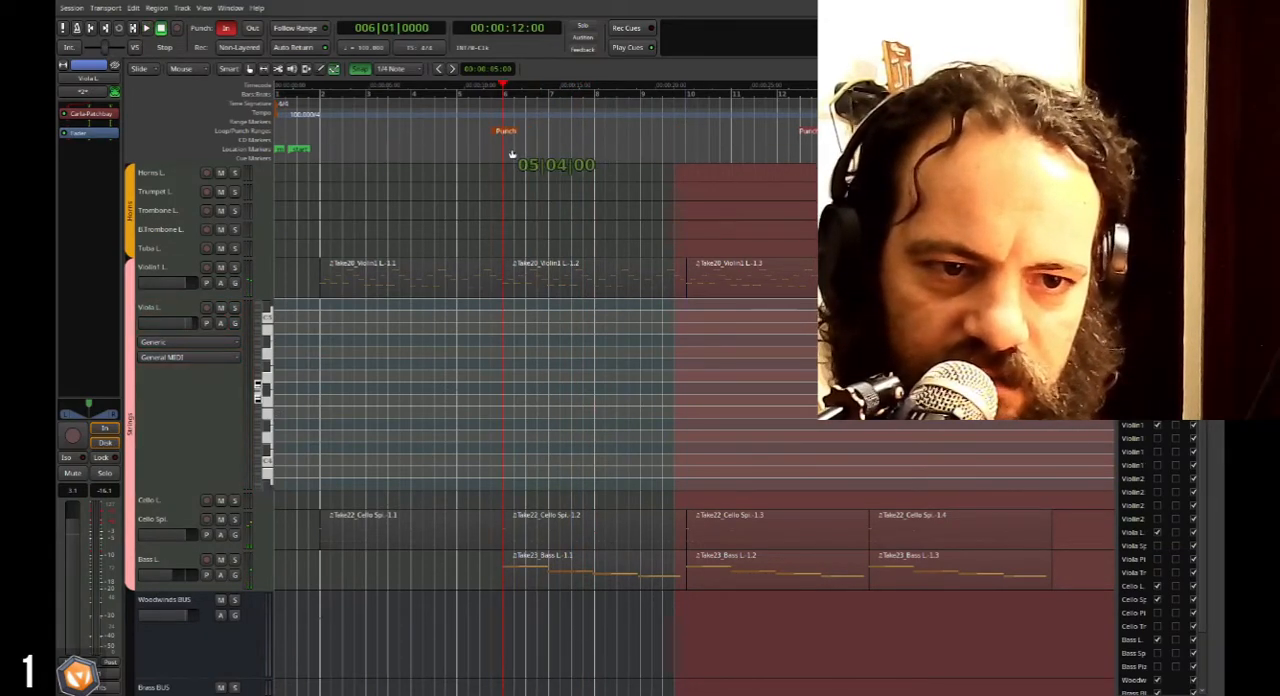
pyautogui.press('p')
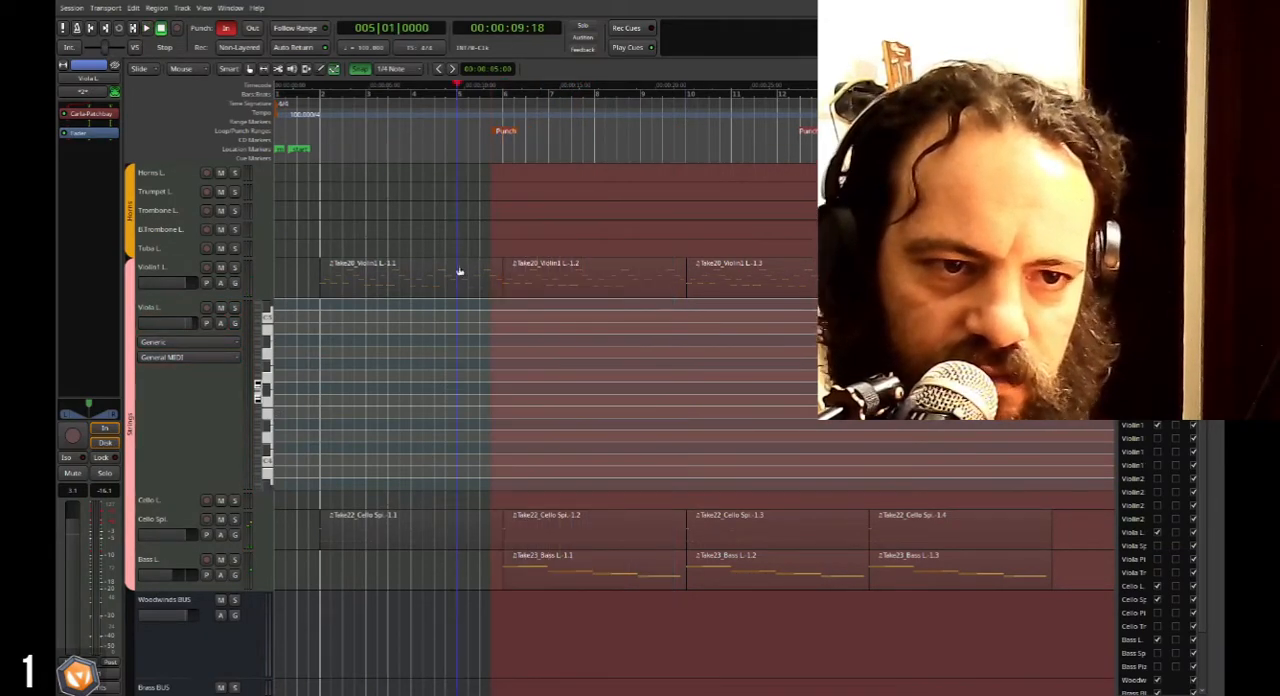
pyautogui.click(207, 308)
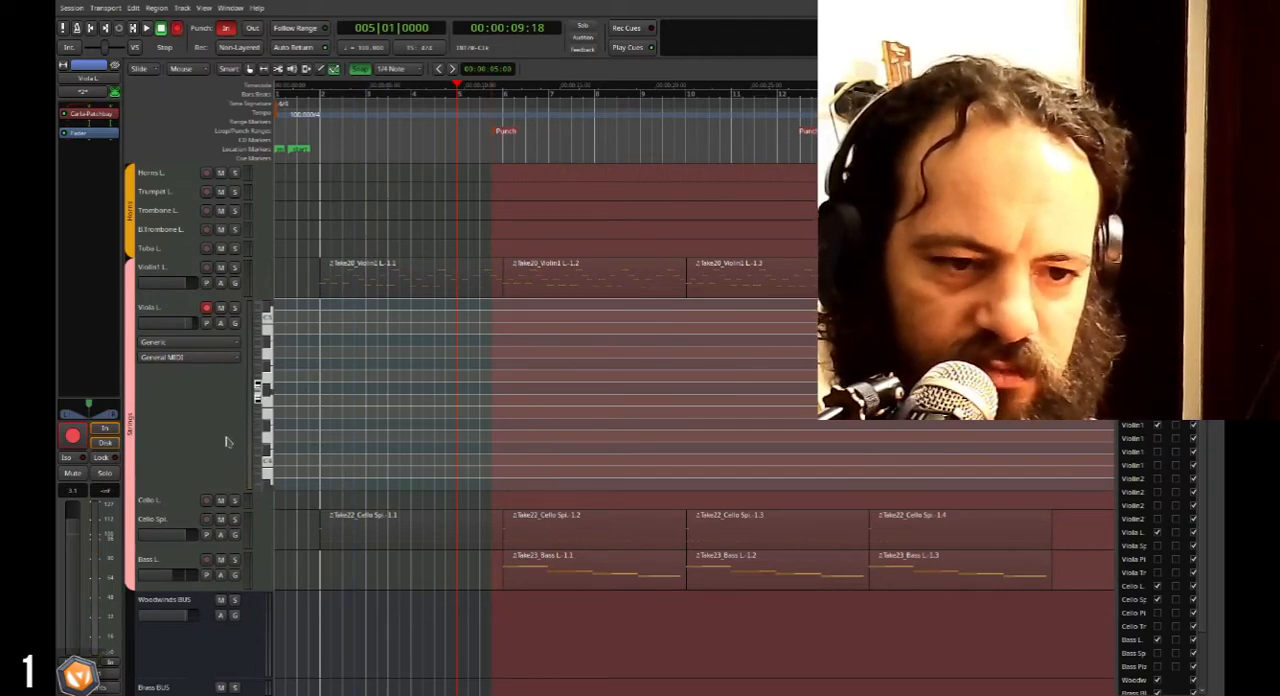
pyautogui.press('space')
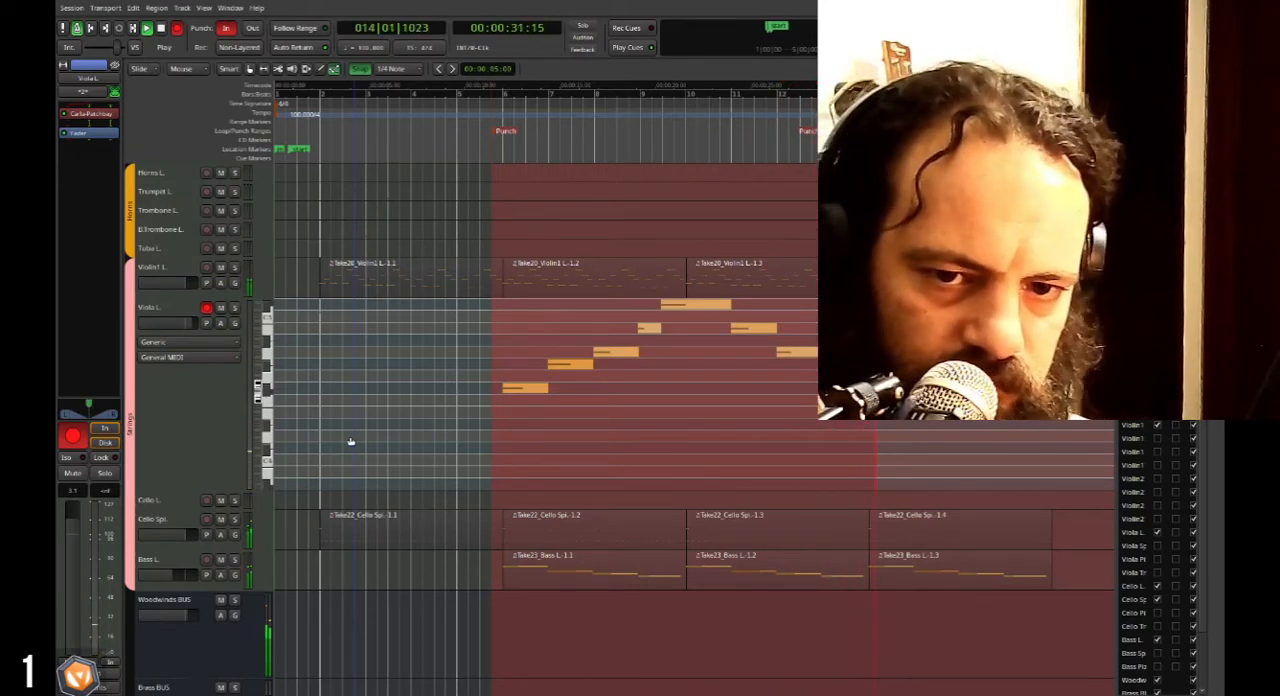
pyautogui.press('space')
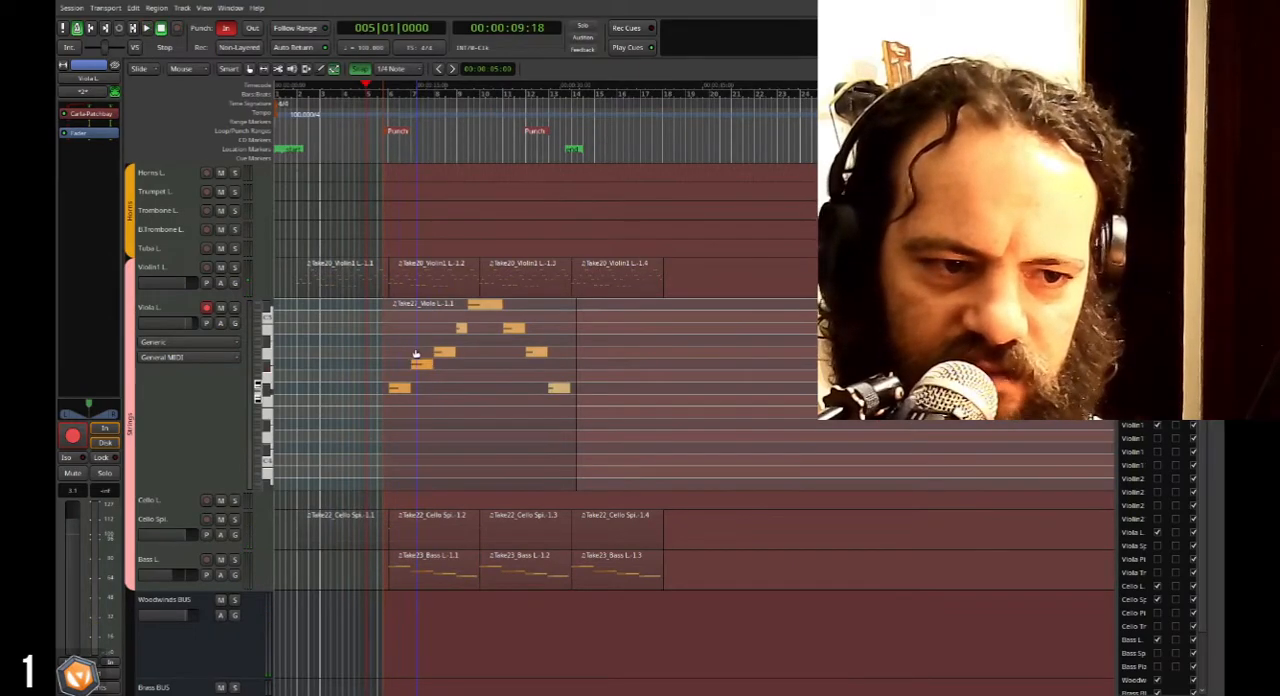
# Play back the arrangement from bar 5 and check the recorded viola melody against the flute, violin, cello and bass parts.
pyautogui.scroll(-1, 408, 360)
pyautogui.scroll(8, 410, 362)
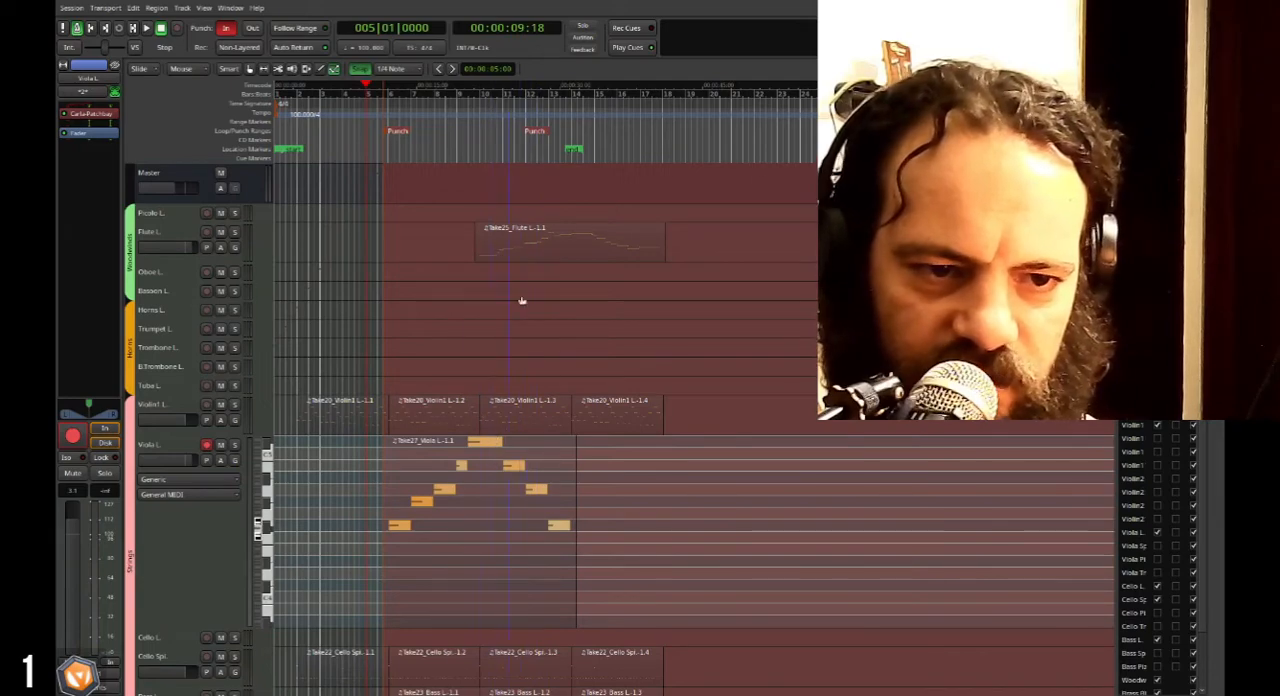
pyautogui.press('space')
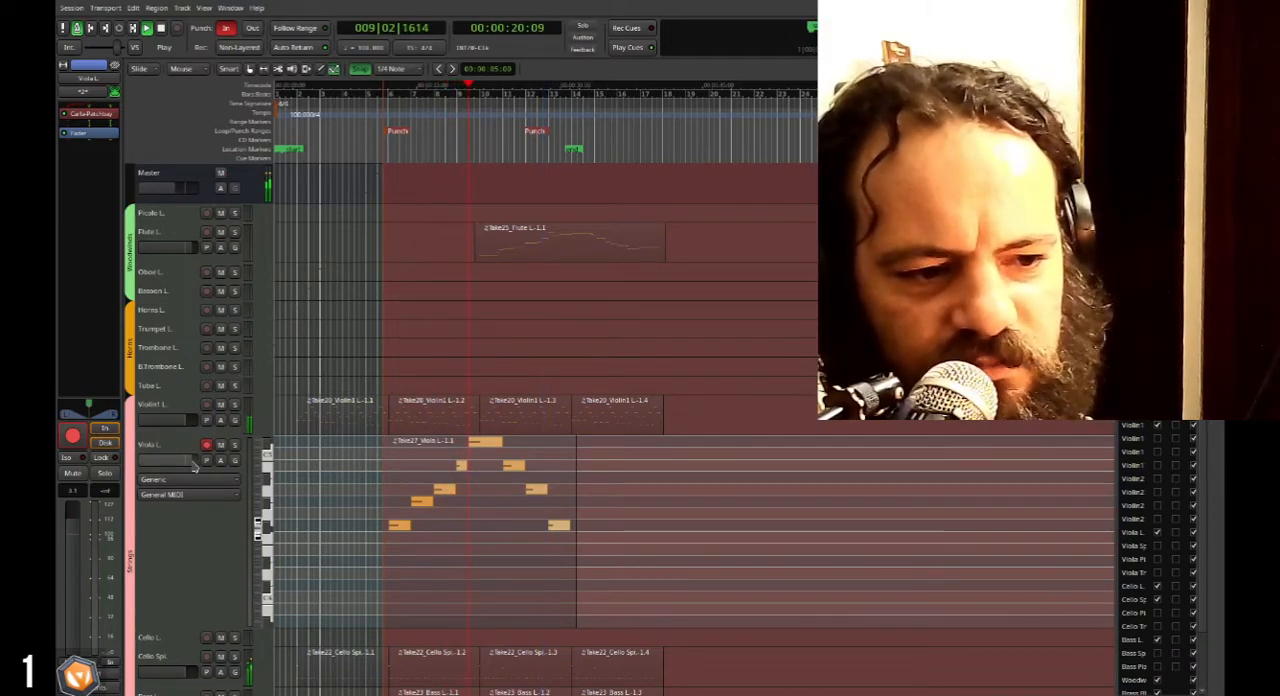
pyautogui.scroll(-3, 182, 510)
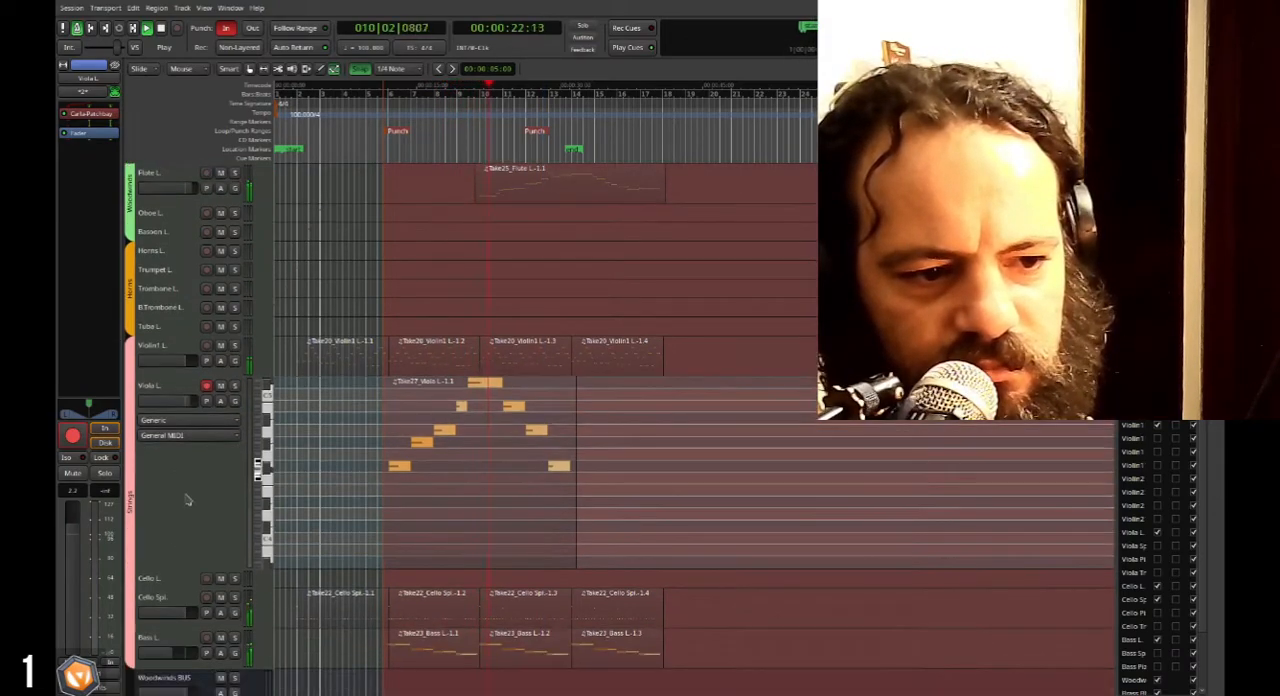
pyautogui.scroll(-3, 186, 500)
pyautogui.scroll(6, 190, 492)
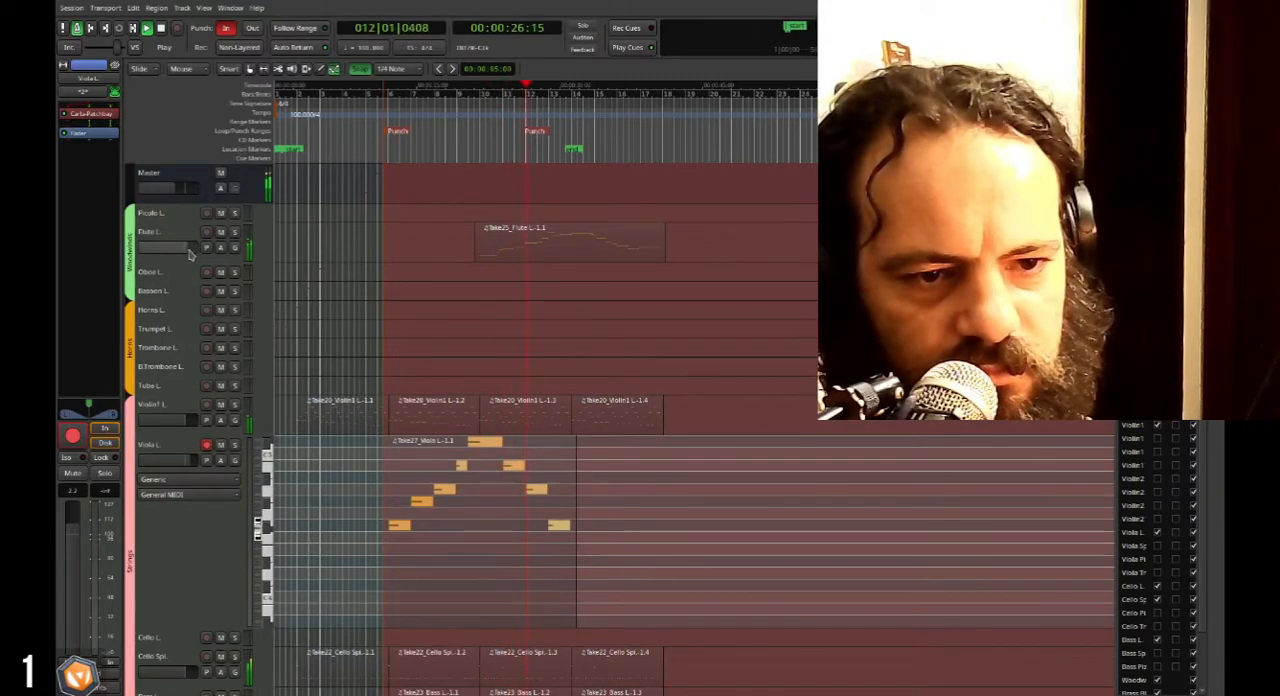
pyautogui.scroll(-8, 205, 350)
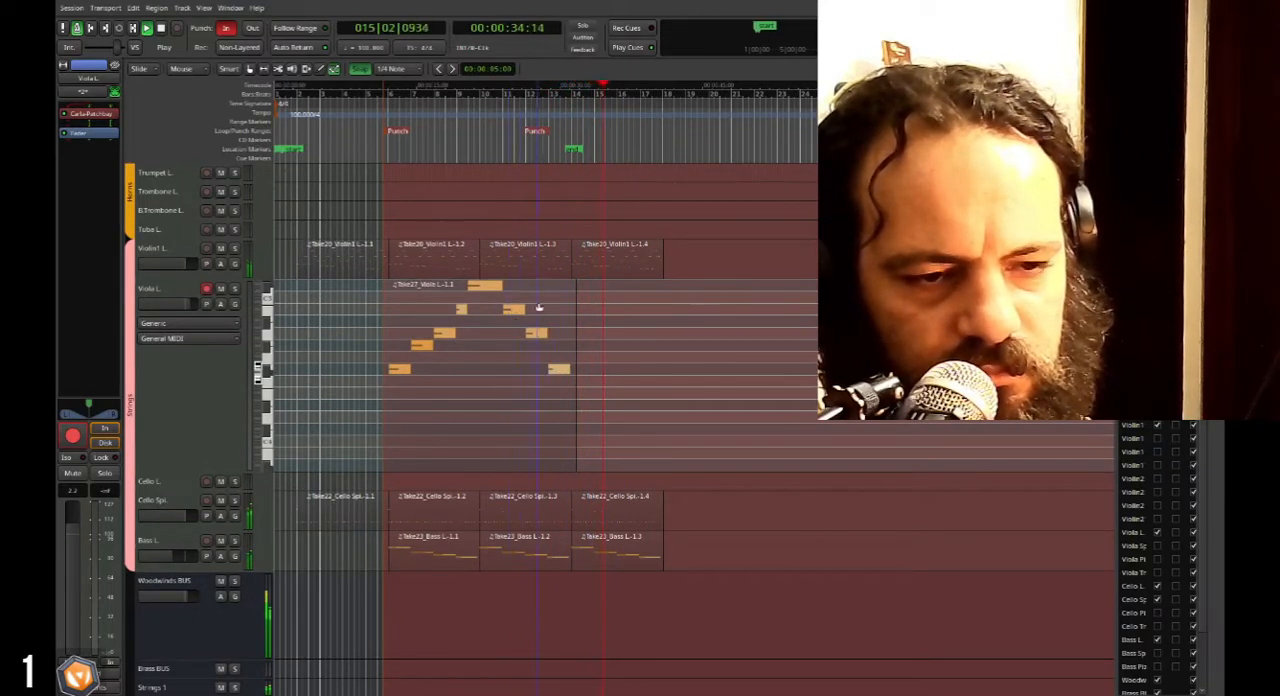
pyautogui.scroll(5, 502, 329)
pyautogui.scroll(-3, 550, 430)
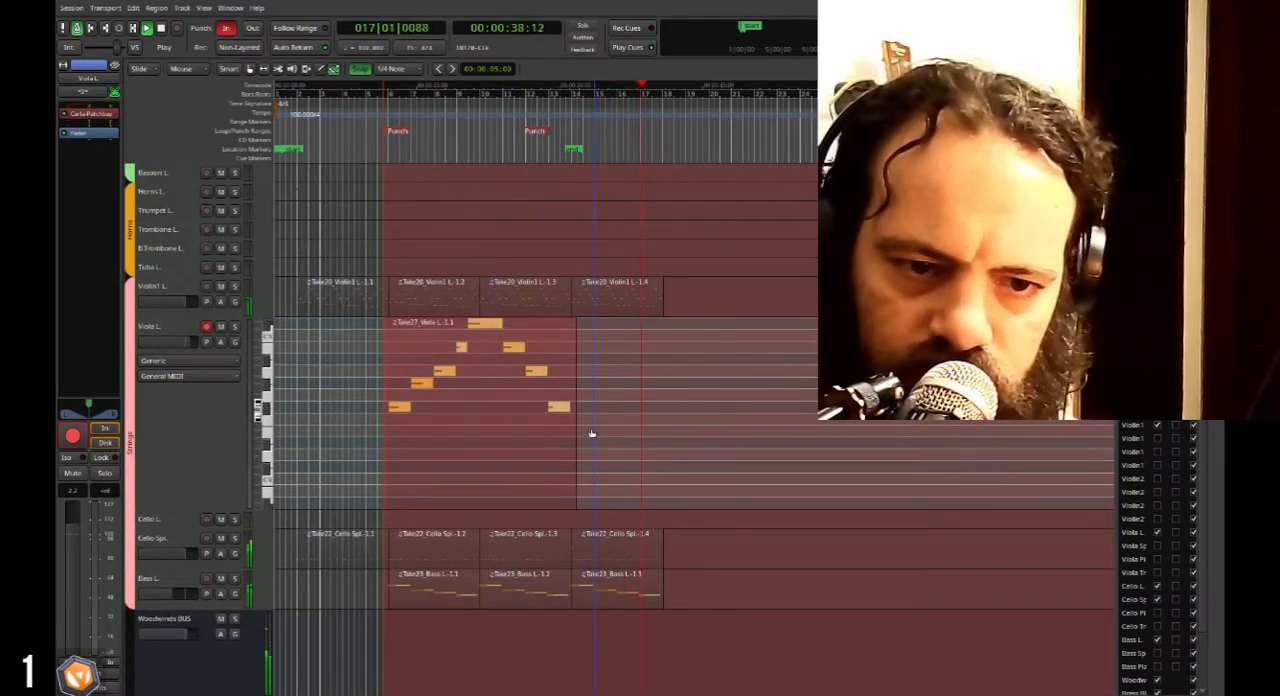
pyautogui.scroll(3, 560, 445)
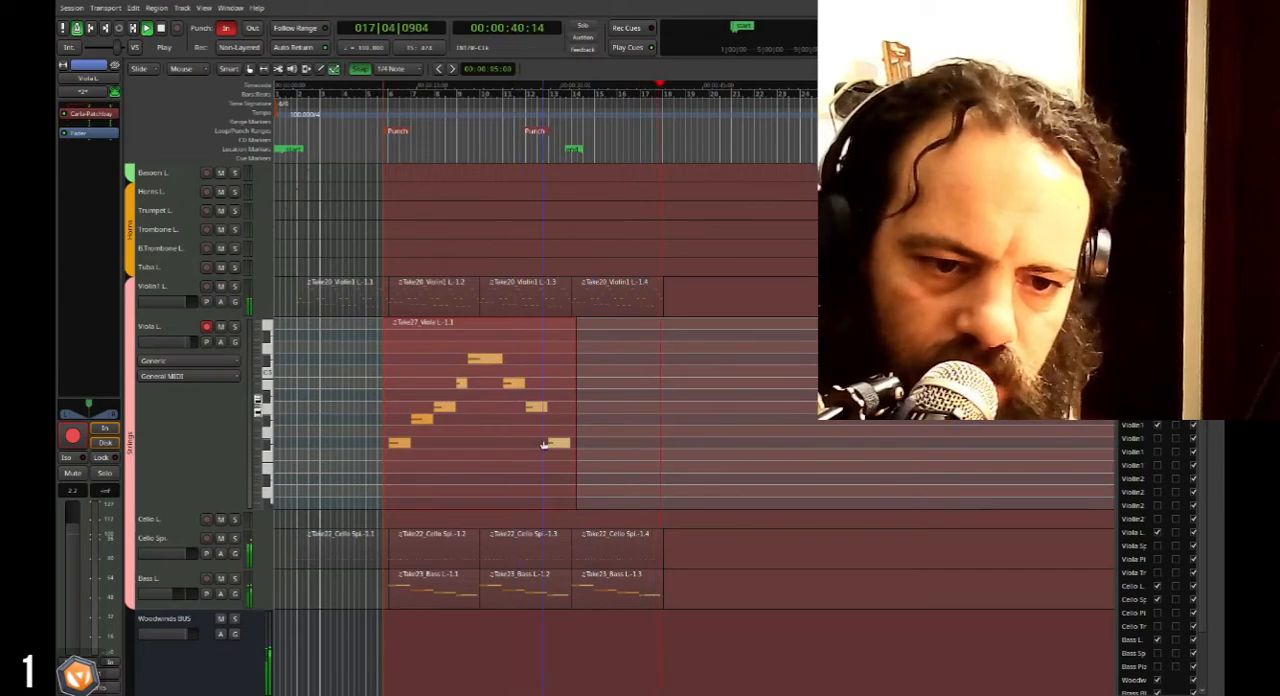
pyautogui.press('space')
# Switch to object grabbing and trim the Viola L. region to start at bar 6 and end at bar 14.
pyautogui.press('g')
pyautogui.scroll(3, 388, 447)
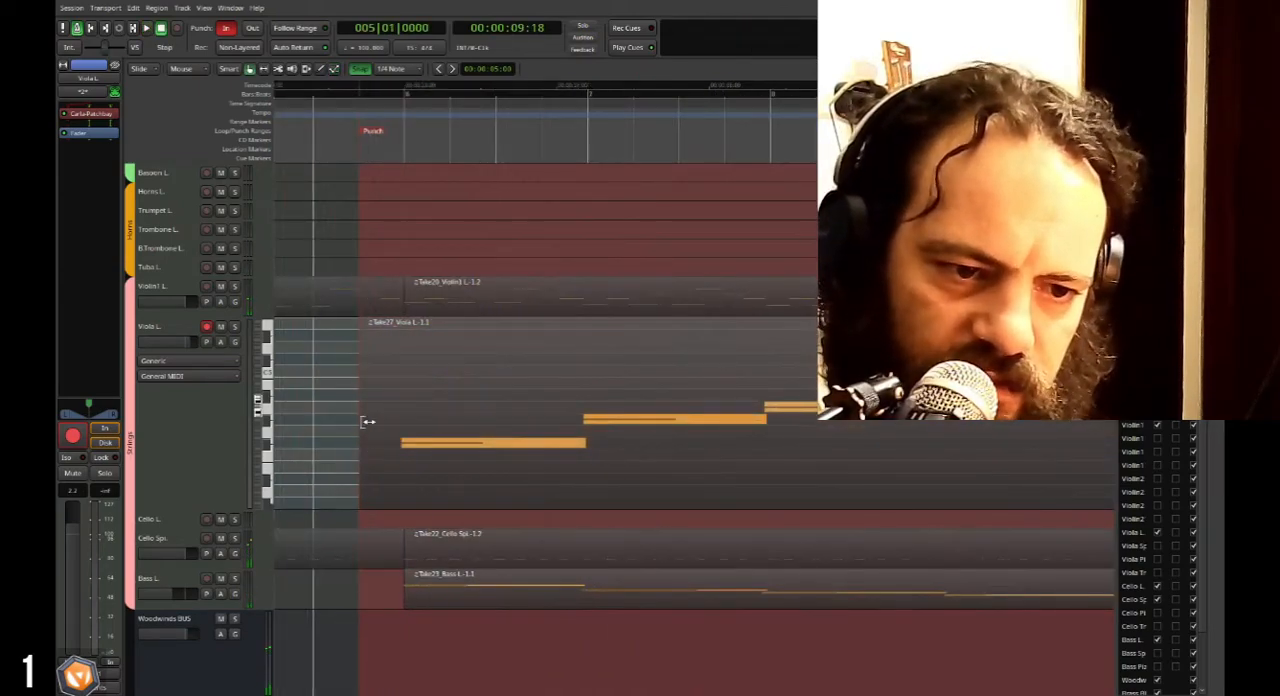
pyautogui.moveTo(368, 421); pyautogui.dragTo(366, 428)
pyautogui.click(384, 424)
pyautogui.scroll(-4, 380, 420)
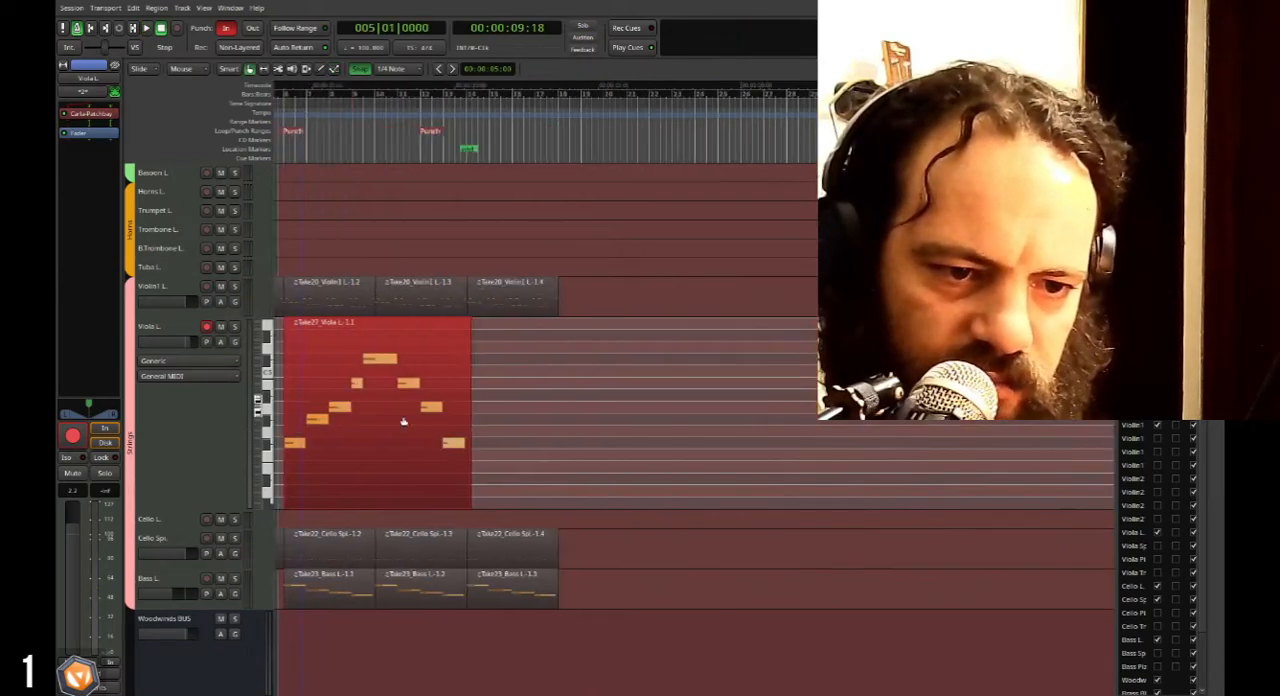
pyautogui.moveTo(358, 406); pyautogui.dragTo(353, 407)
pyautogui.hscroll(-3, 500, 425)
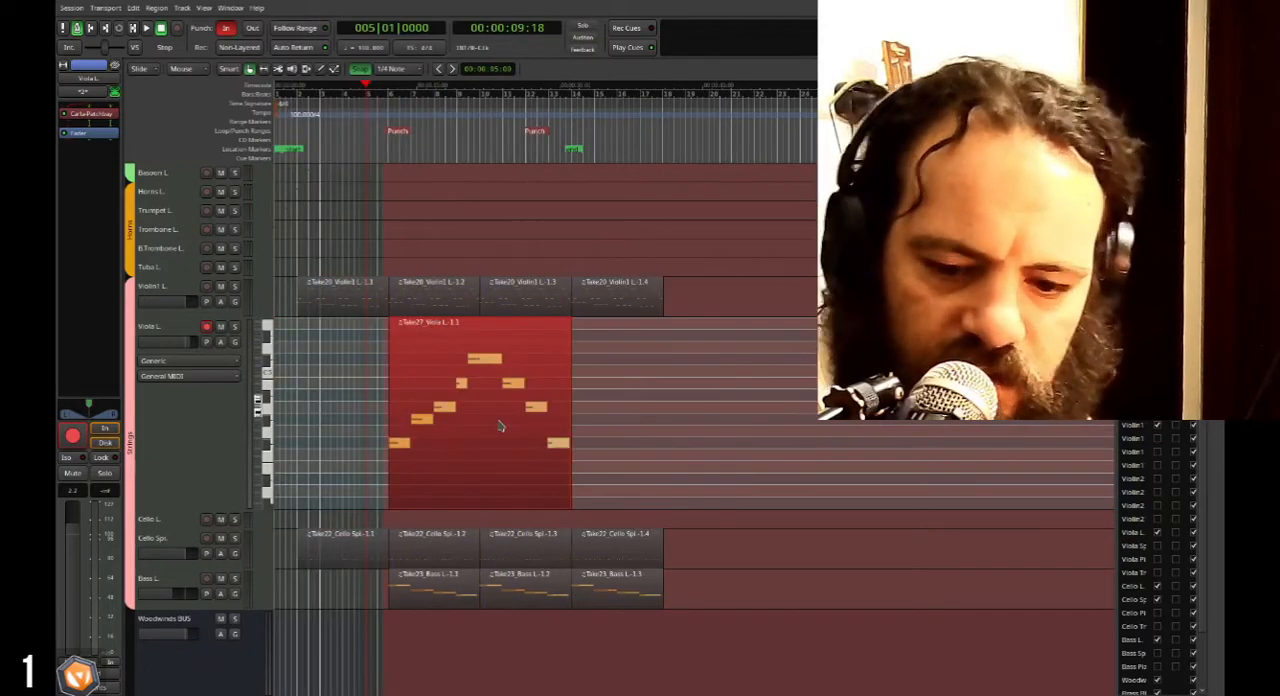
# Duplicate the viola region, trim the copy to end at bar 18 with the other strings, and play back from bar 13 beat 2.
pyautogui.hotkey('alt', 'd')
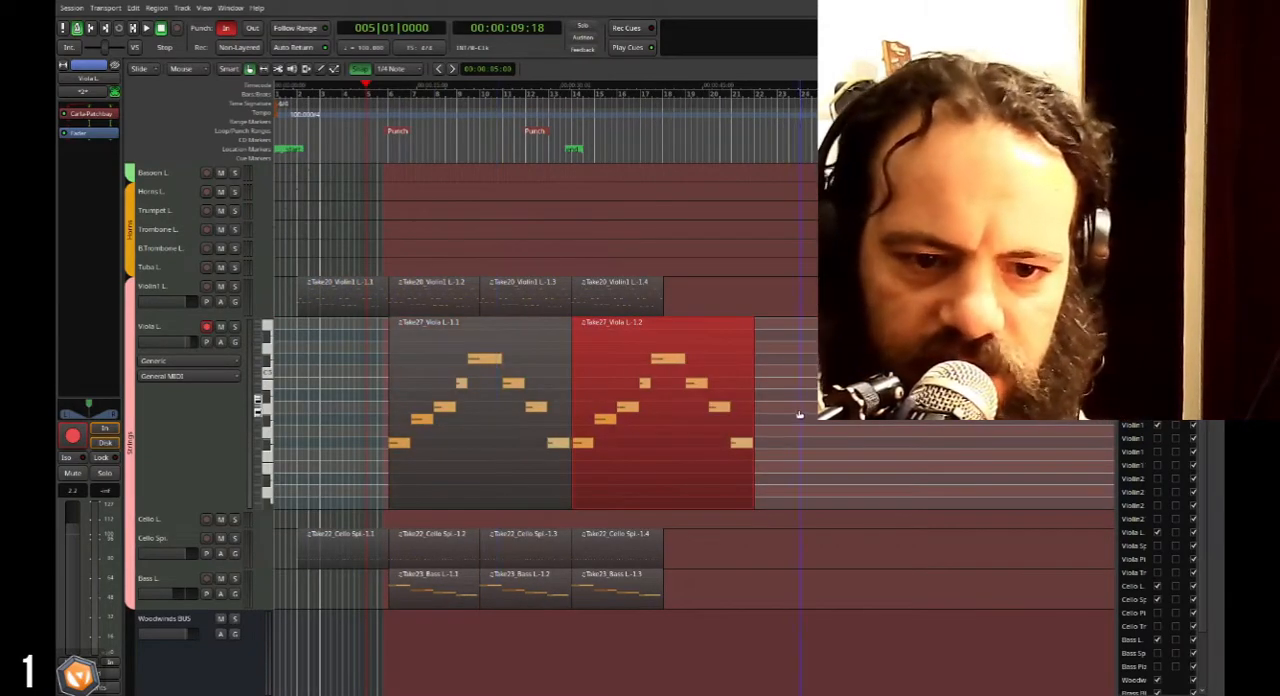
pyautogui.moveTo(754, 398); pyautogui.dragTo(654, 398)
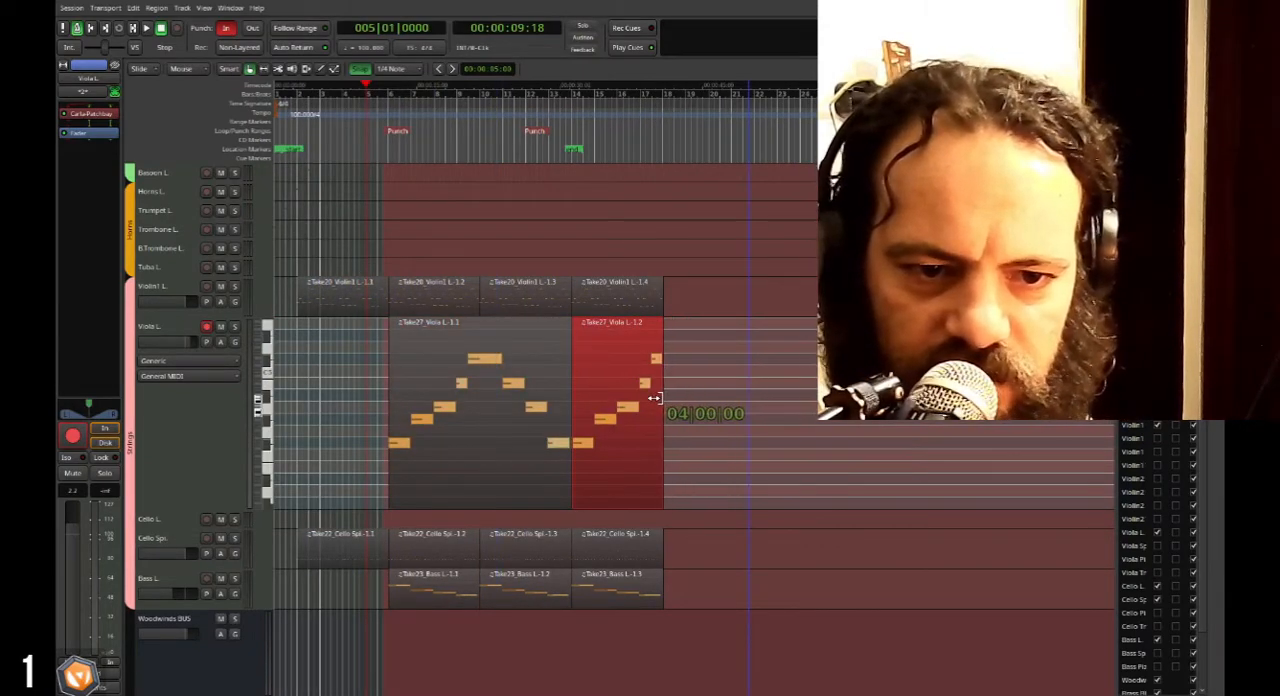
pyautogui.click(558, 114)
pyautogui.press('space')
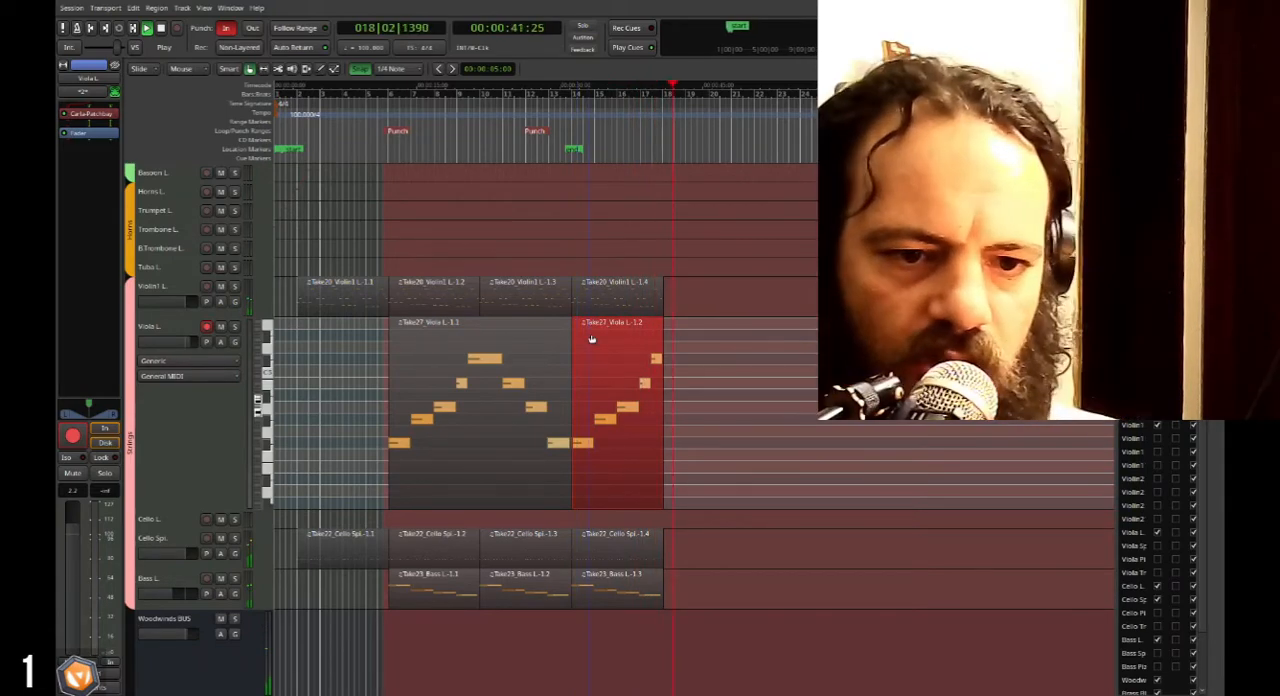
pyautogui.press('space')
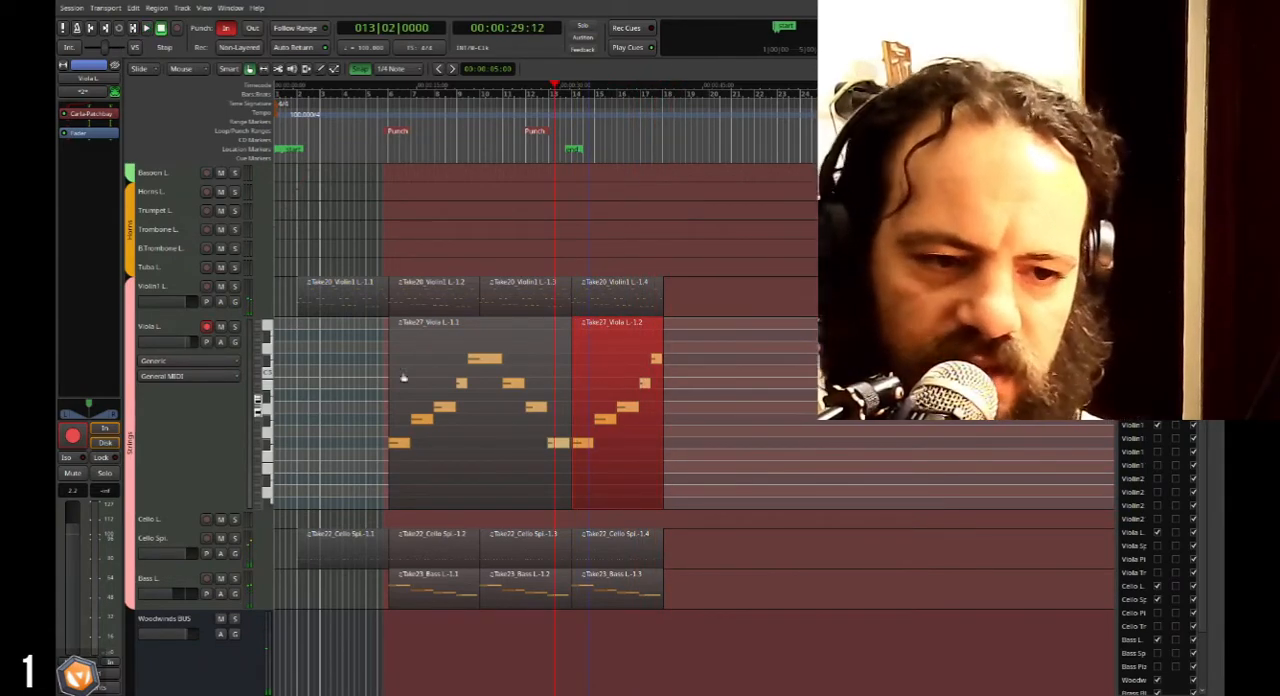
# Reduce the Viola L. track to a compact height and briefly play back from bar 18.
pyautogui.moveTo(201, 507); pyautogui.dragTo(250, 320)
pyautogui.scroll(-2, 515, 228)
pyautogui.scroll(6, 507, 230)
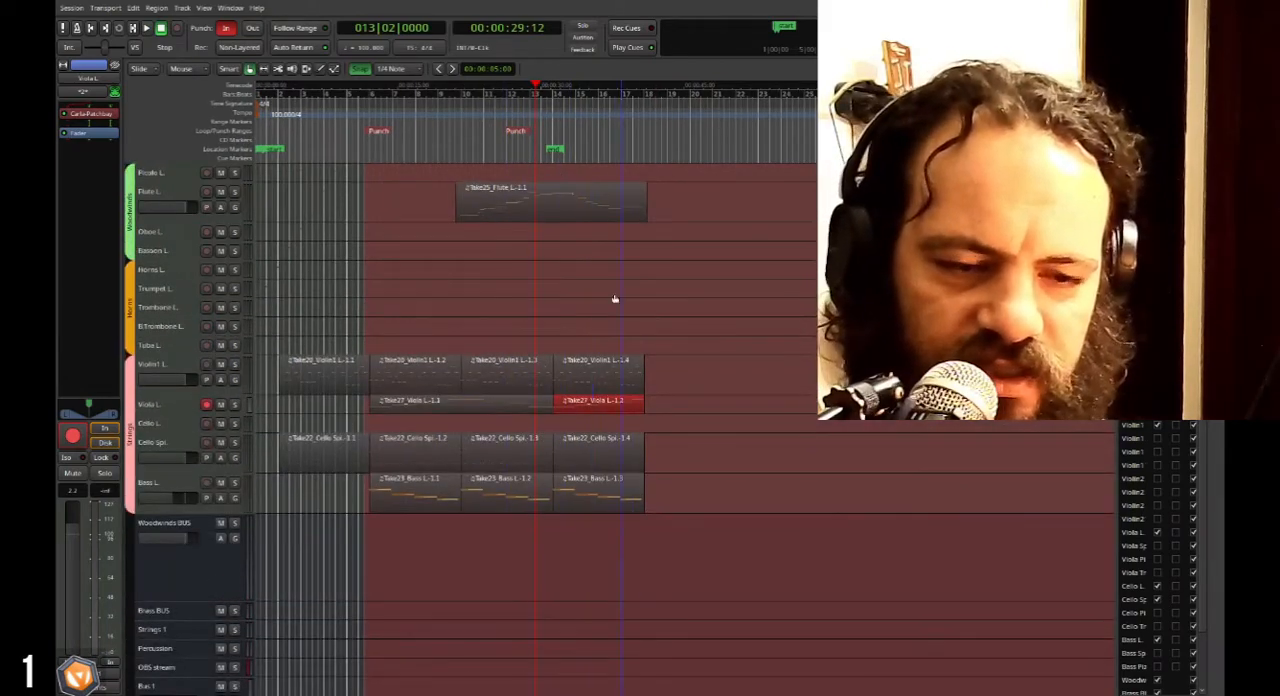
pyautogui.click(654, 128)
pyautogui.press('space')
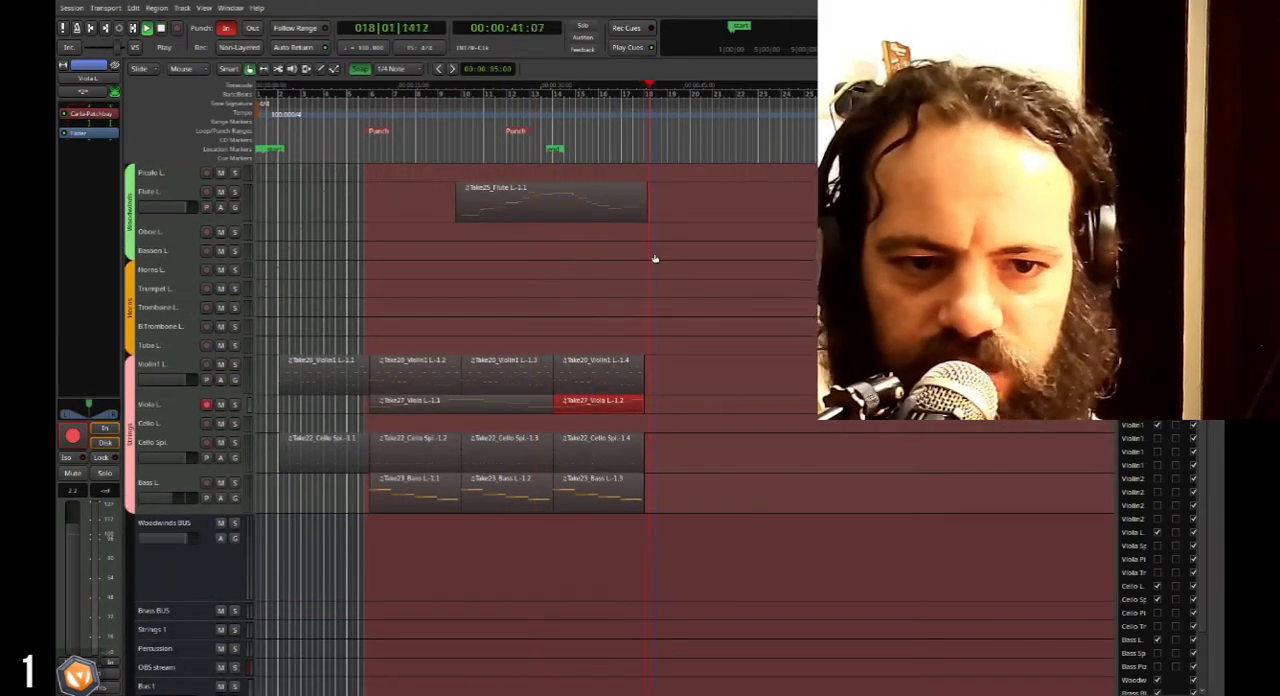
pyautogui.press('space')
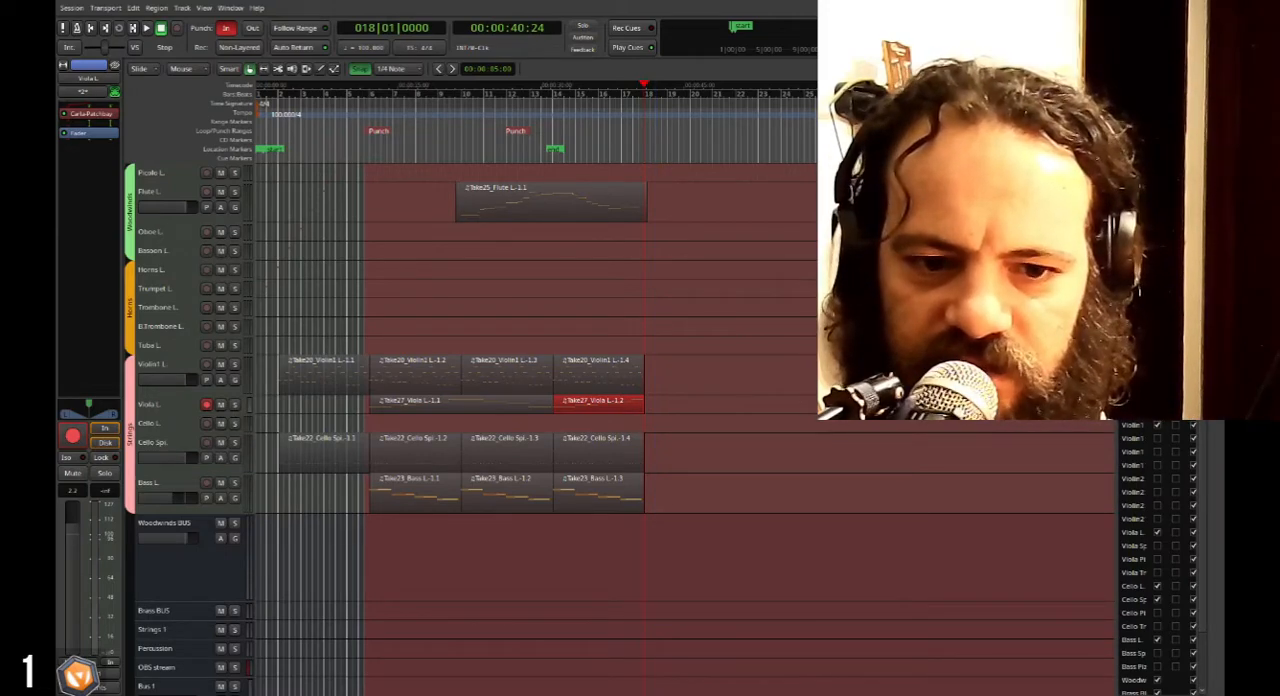
# Disarm the Viola L. track, and select the Cello L. track at a height that shows its fader.
pyautogui.scroll(1, 474, 344)
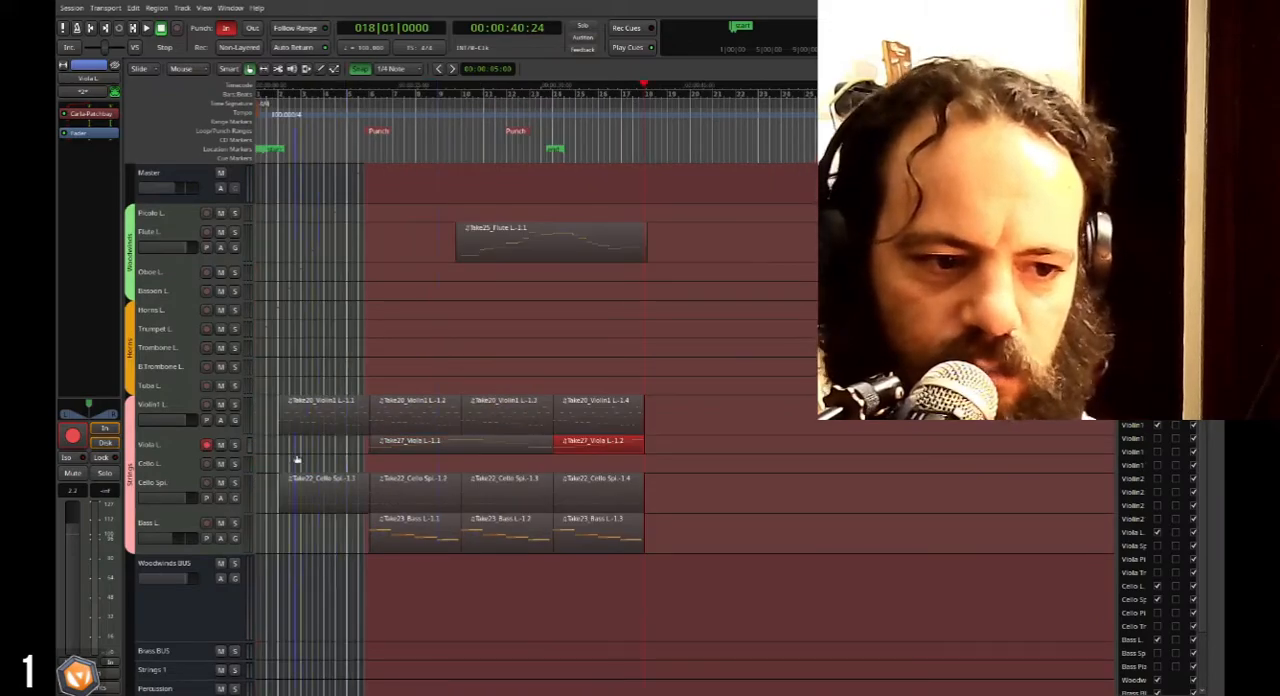
pyautogui.scroll(5, 296, 460)
pyautogui.click(207, 445)
pyautogui.scroll(5, 196, 592)
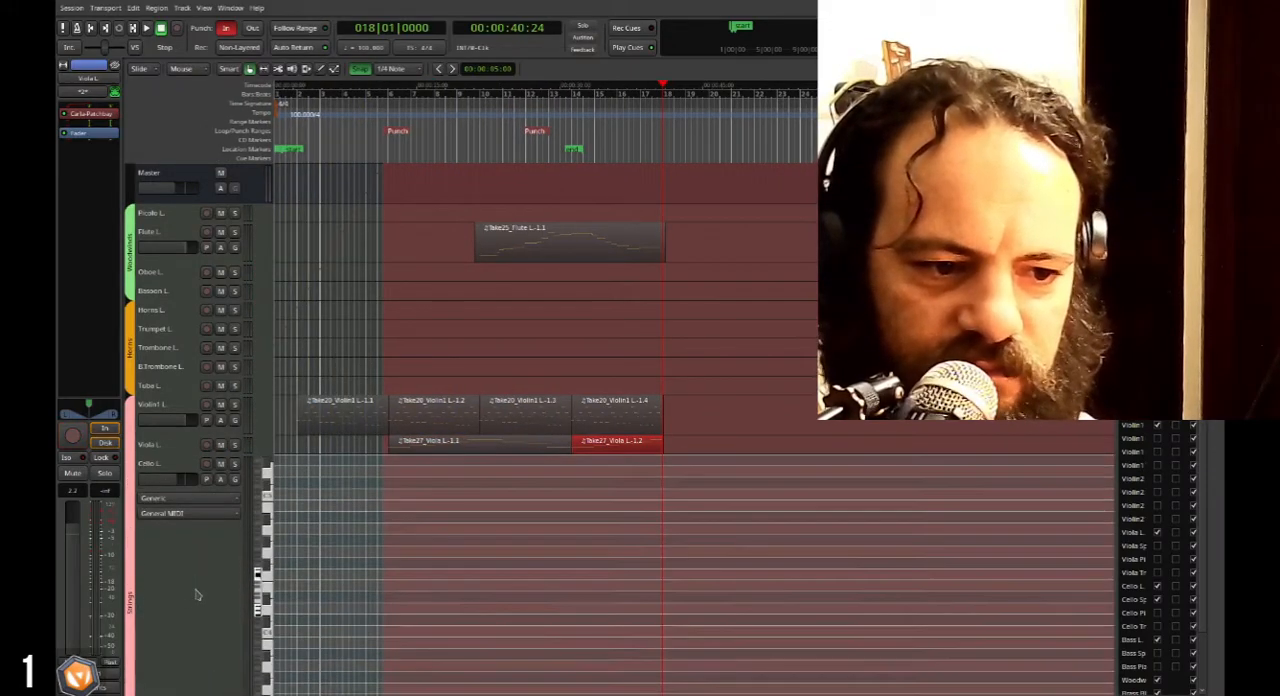
pyautogui.scroll(-8, 198, 592)
pyautogui.click(310, 488)
pyautogui.scroll(-4, 390, 508)
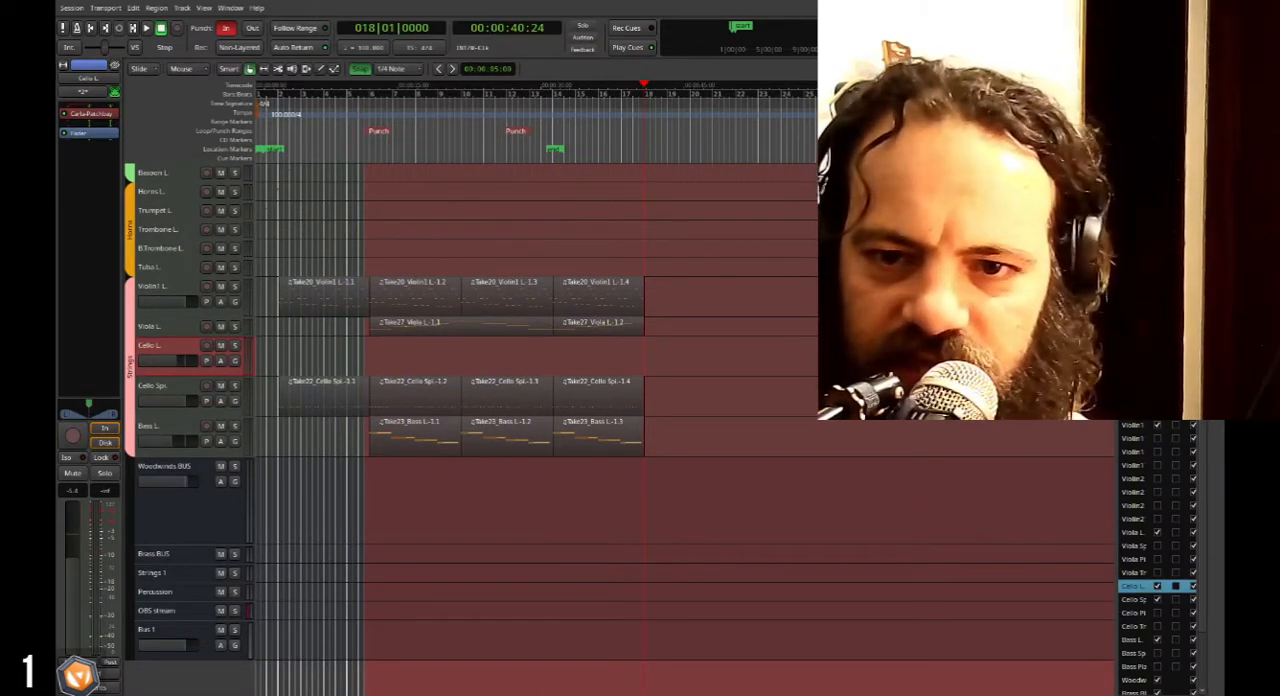
pyautogui.scroll(-1, 1158, 560)
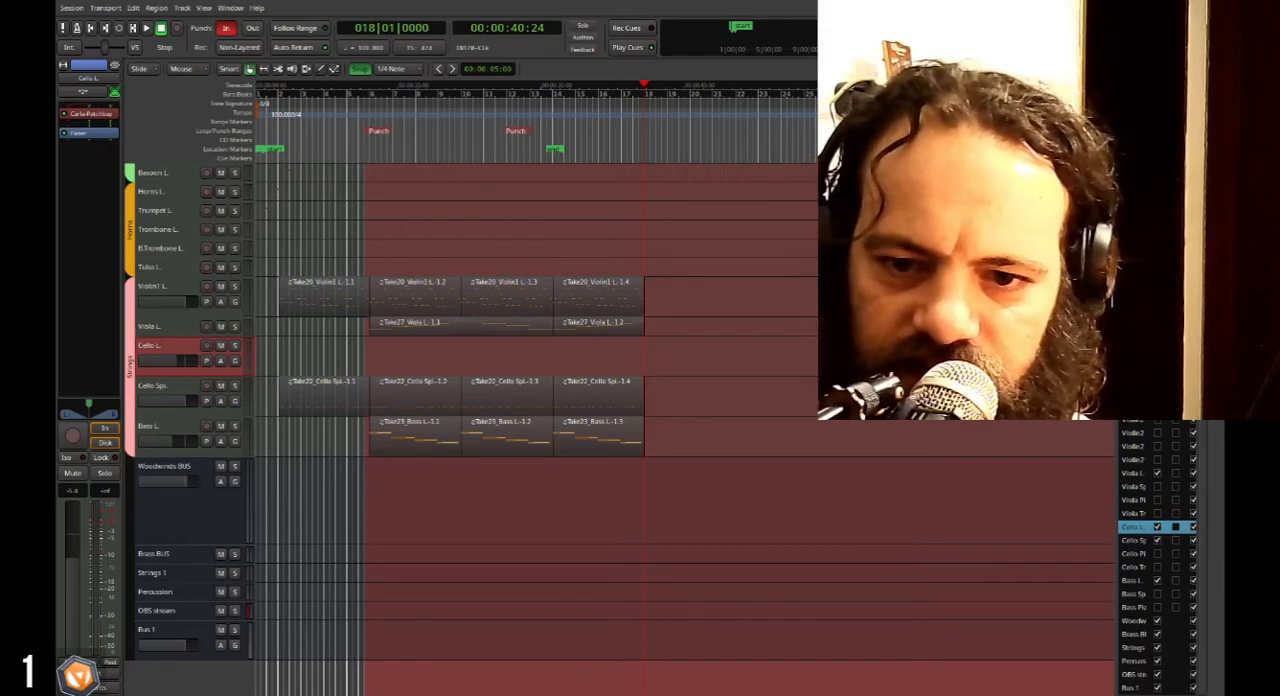
# Show the Perc Hits track, select it and enlarge it until its MIDI keyboard appears.
pyautogui.click(1158, 352)
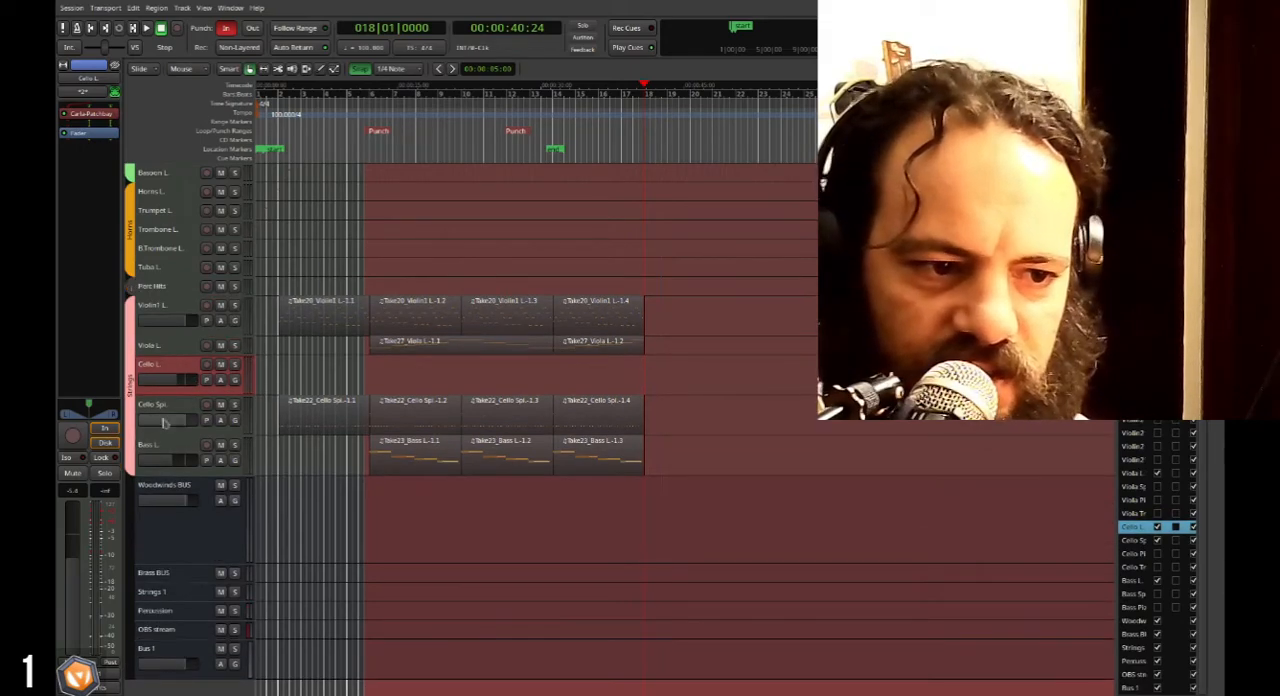
pyautogui.click(168, 287)
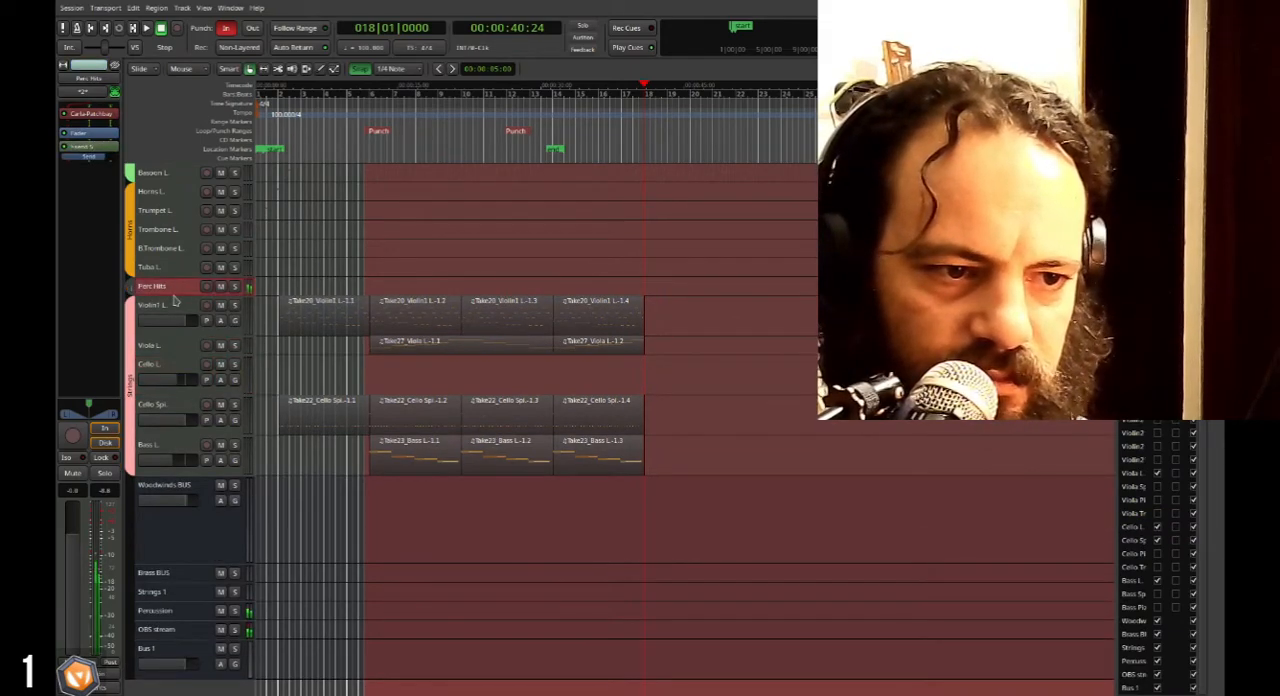
pyautogui.moveTo(172, 290); pyautogui.dragTo(170, 432)
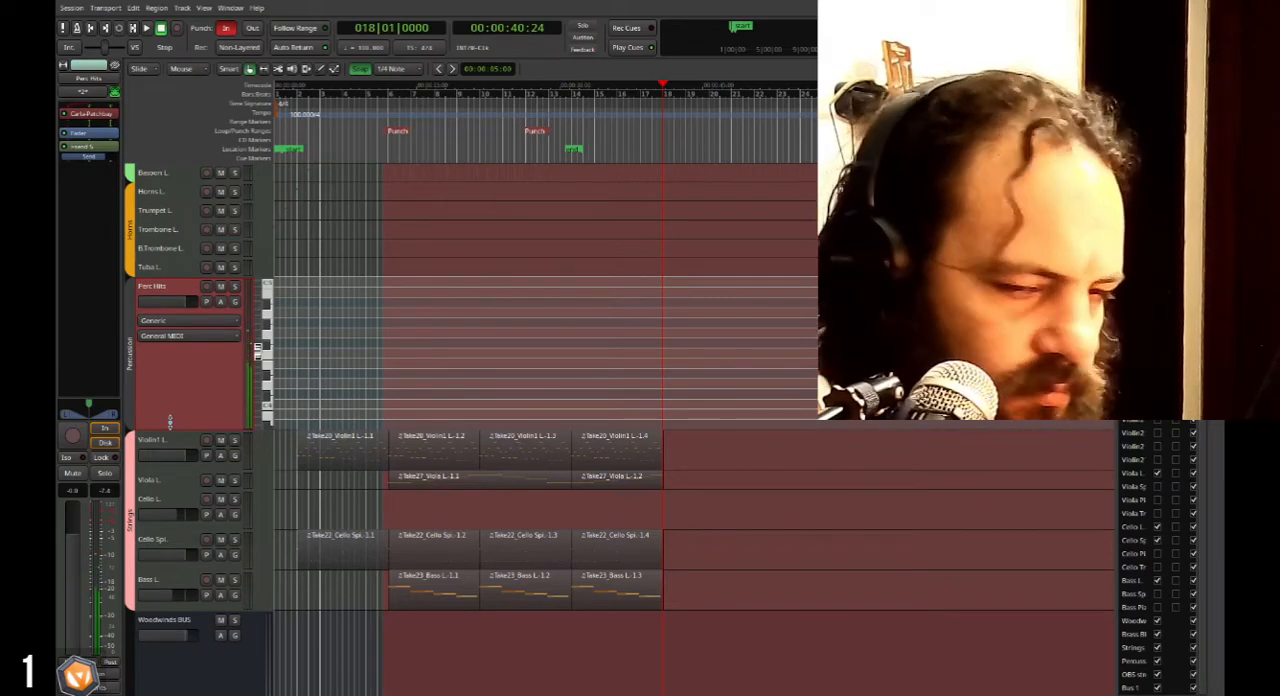
# Play back the arrangement from bar 13 beat 4 with the Perc Hits track selected.
pyautogui.click(568, 95)
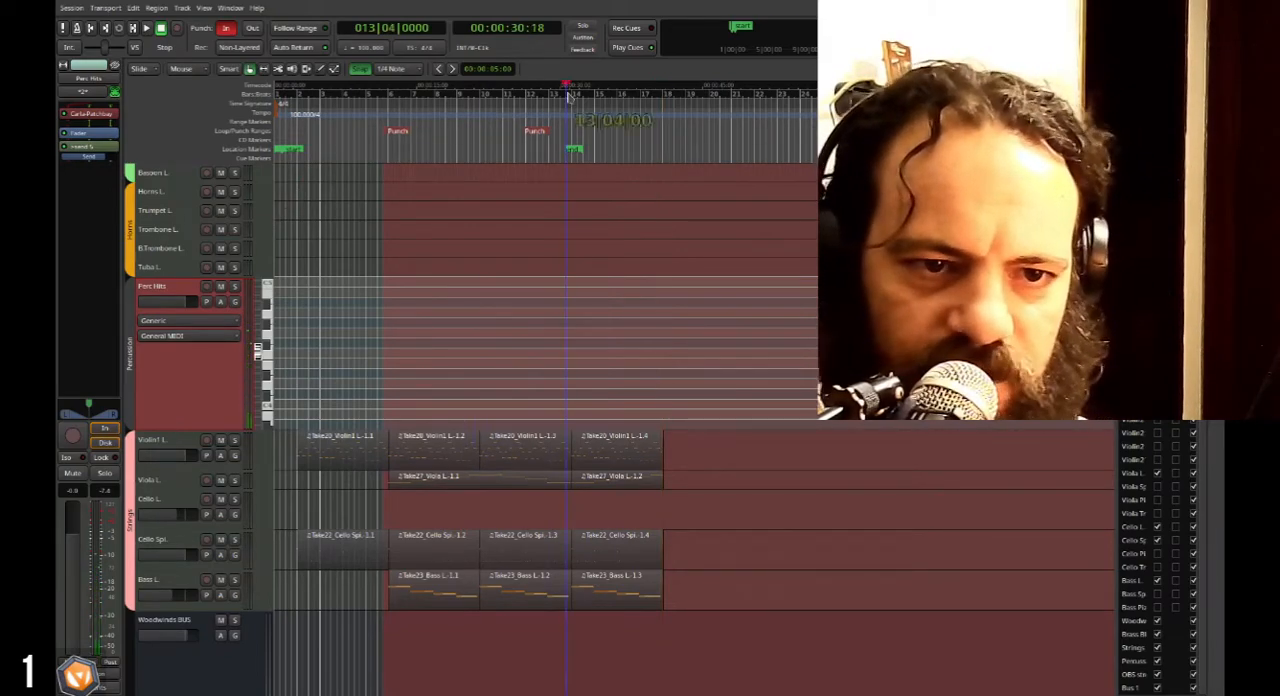
pyautogui.press('space')
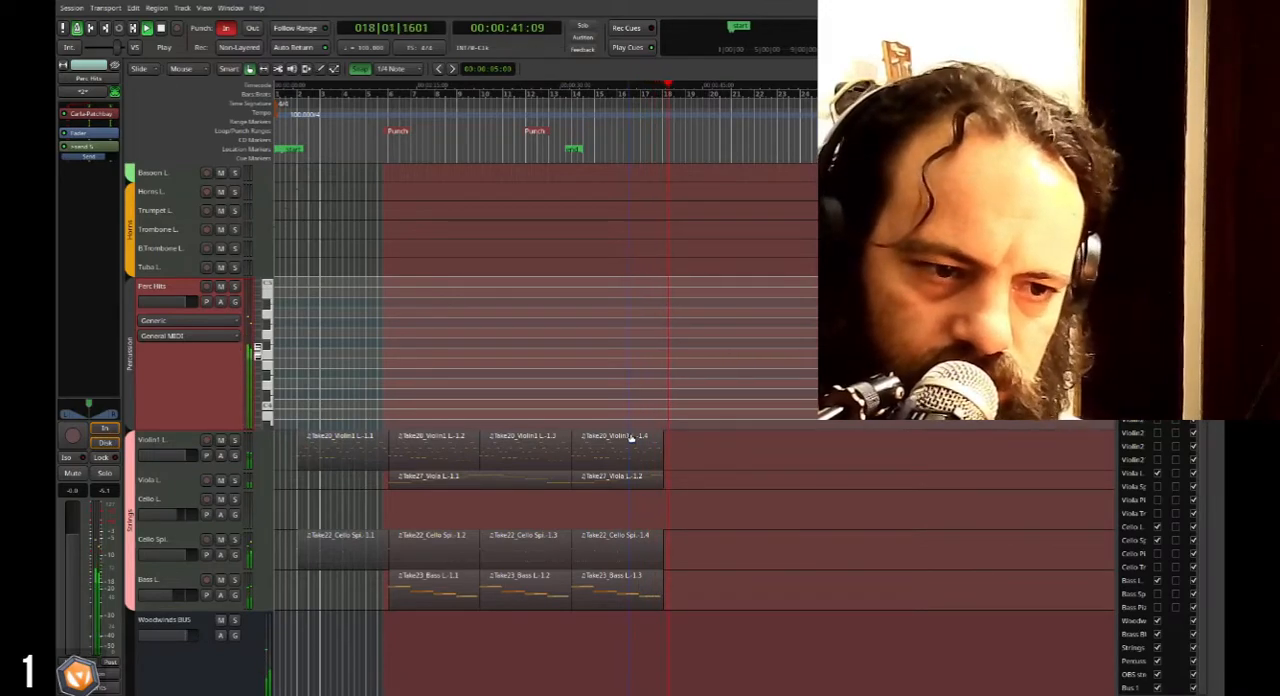
pyautogui.press('space')
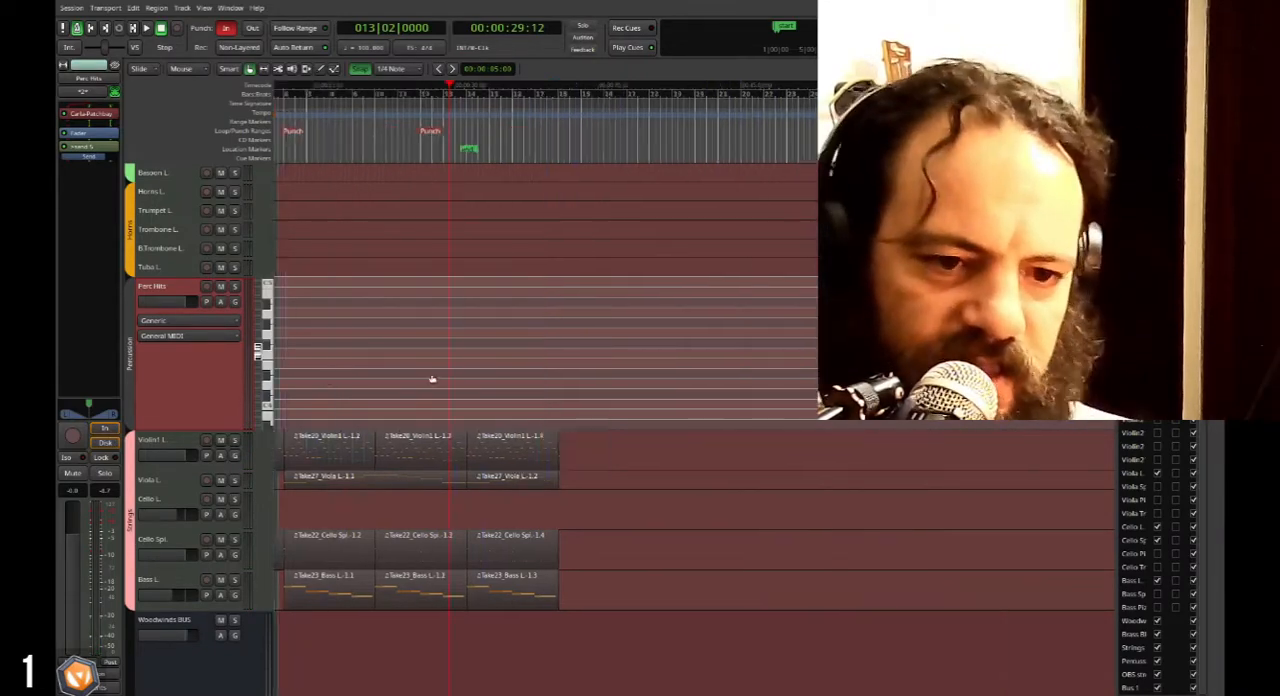
# Reduce the Perc Hits track to a height that still shows its fader.
pyautogui.scroll(2, 215, 393)
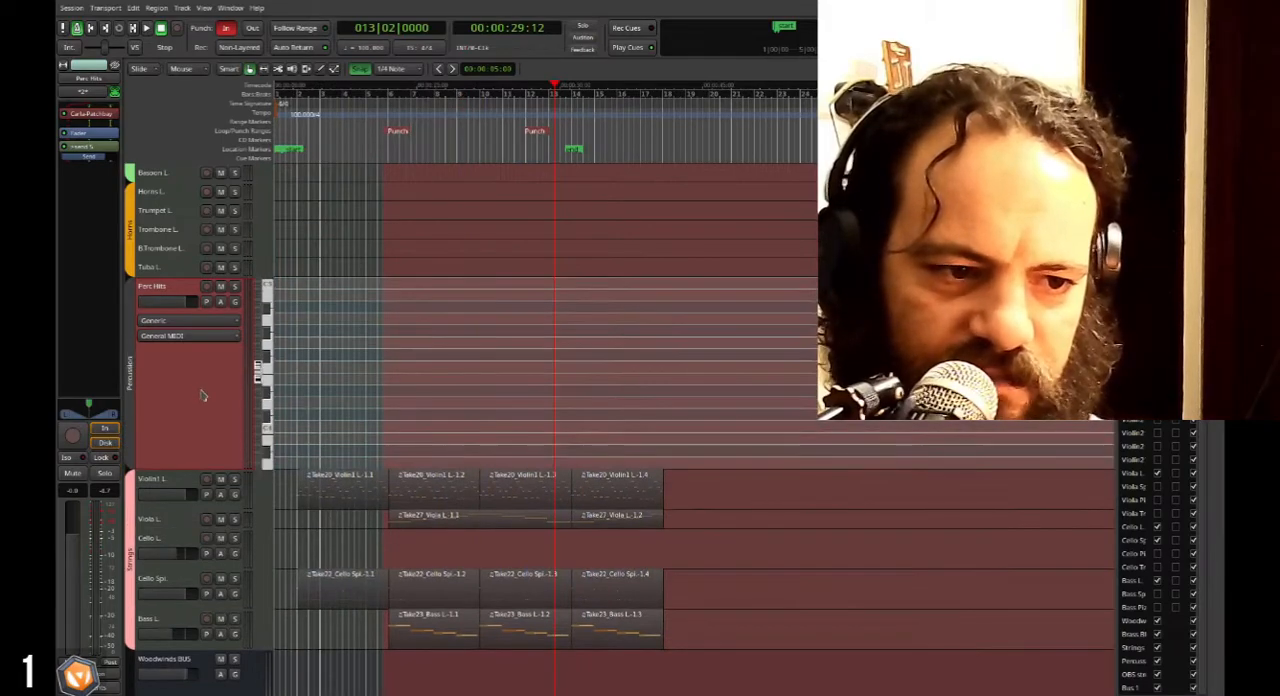
pyautogui.scroll(-9, 204, 395)
pyautogui.hscroll(2, 566, 366)
pyautogui.hscroll(-2, 564, 368)
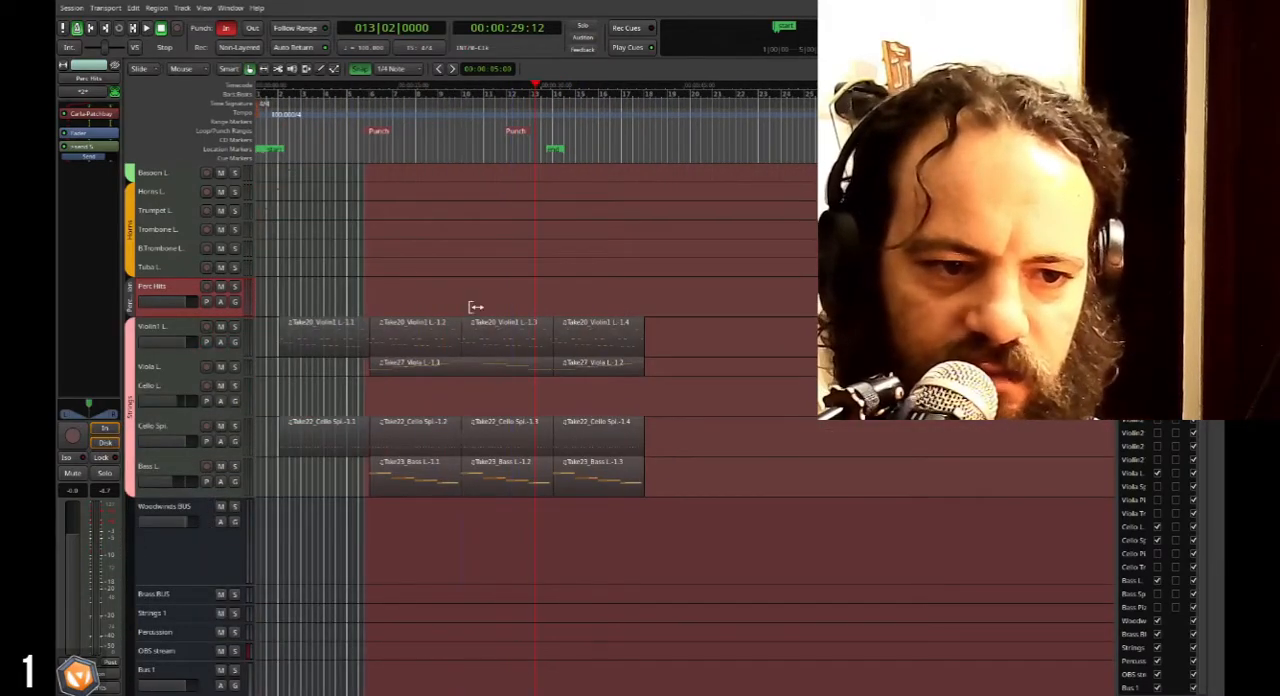
# Move the playhead to bar 13 beat 4, and trim the Flute L. region to end at bar 18.
pyautogui.doubleClick(553, 149)
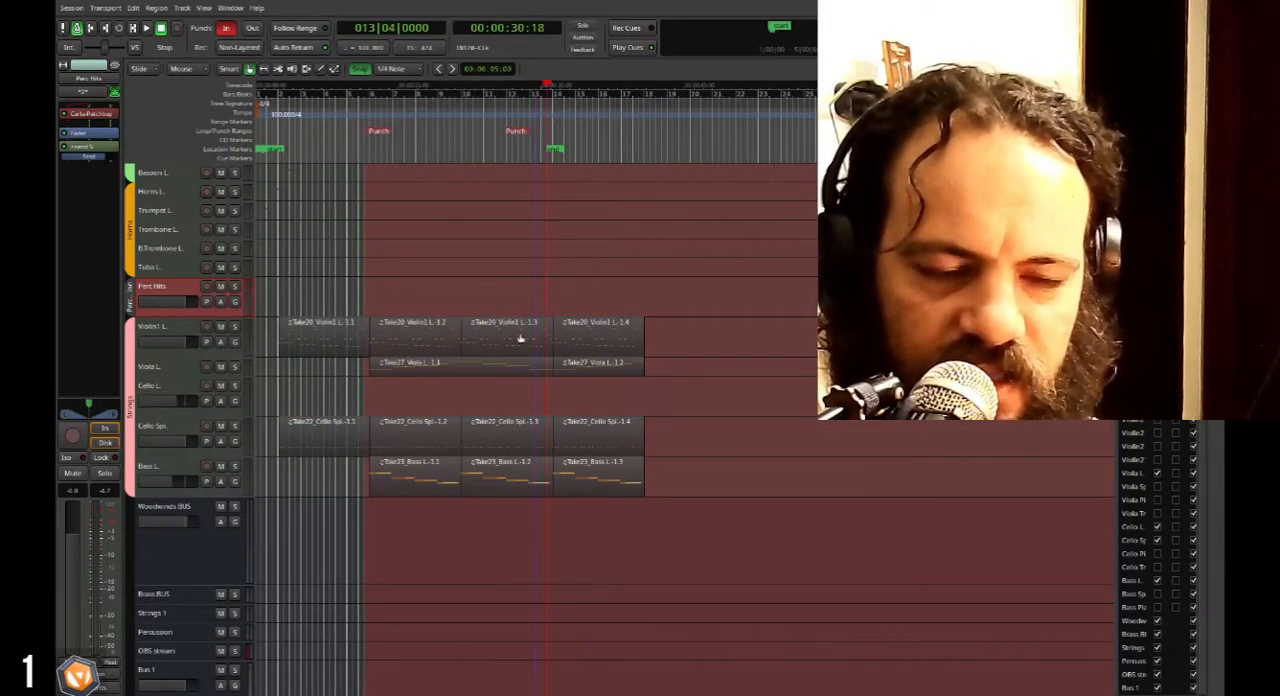
pyautogui.scroll(-2, 500, 349)
pyautogui.scroll(6, 500, 356)
pyautogui.hscroll(3, 497, 362)
pyautogui.hscroll(-3, 677, 197)
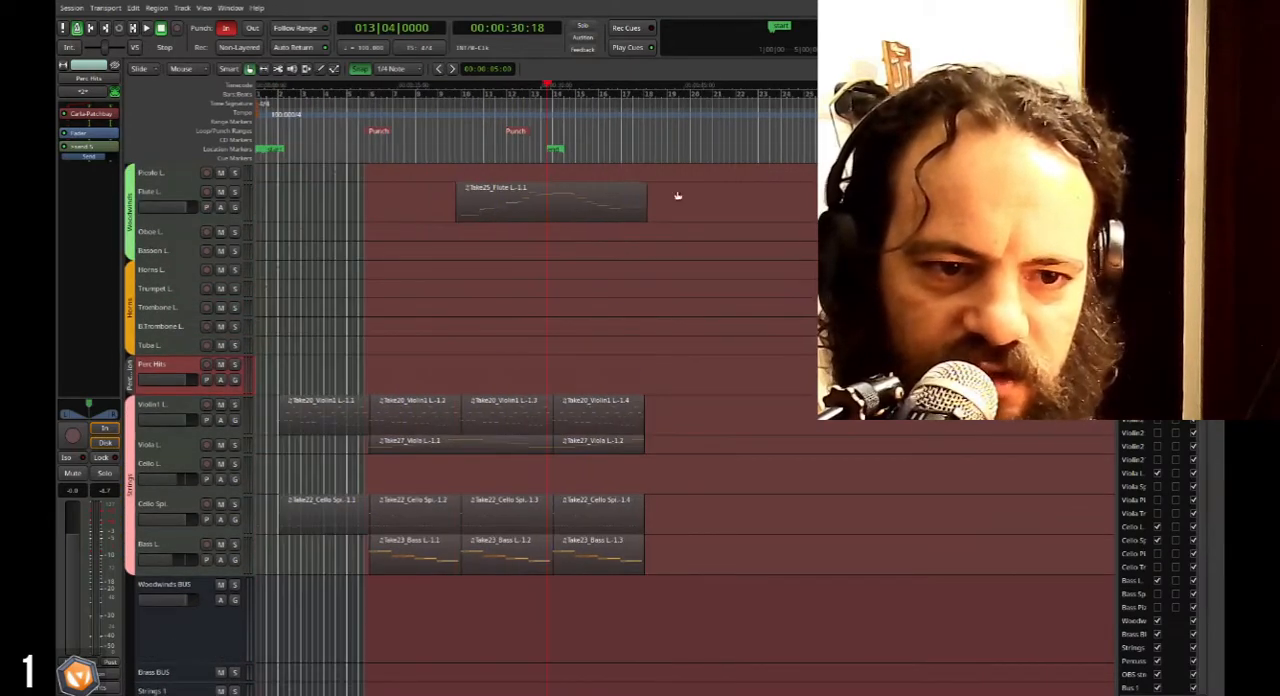
pyautogui.hscroll(3, 605, 433)
pyautogui.hscroll(-3, 600, 435)
pyautogui.scroll(1, 548, 442)
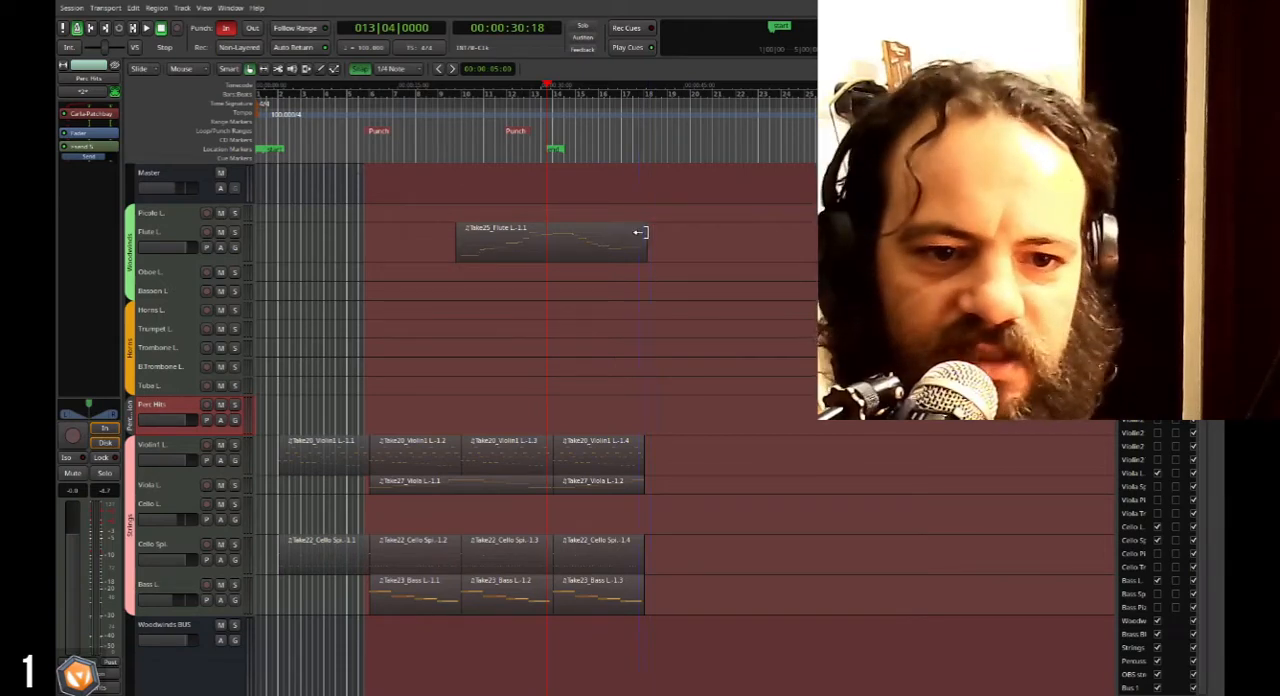
pyautogui.scroll(2, 646, 240)
pyautogui.moveTo(640, 249); pyautogui.dragTo(631, 249)
# Select and enlarge the Oboe L. track, and play back the arrangement from bar 14 to the end of the string regions.
pyautogui.click(153, 276)
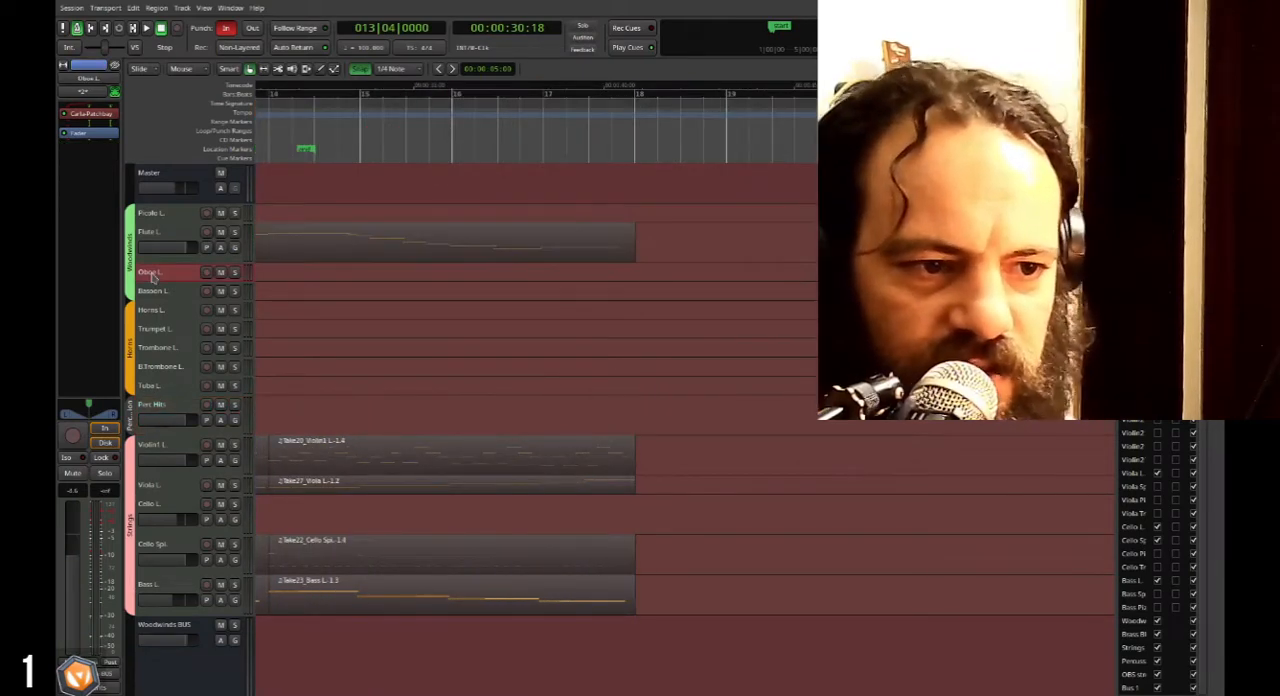
pyautogui.moveTo(156, 280); pyautogui.dragTo(168, 346)
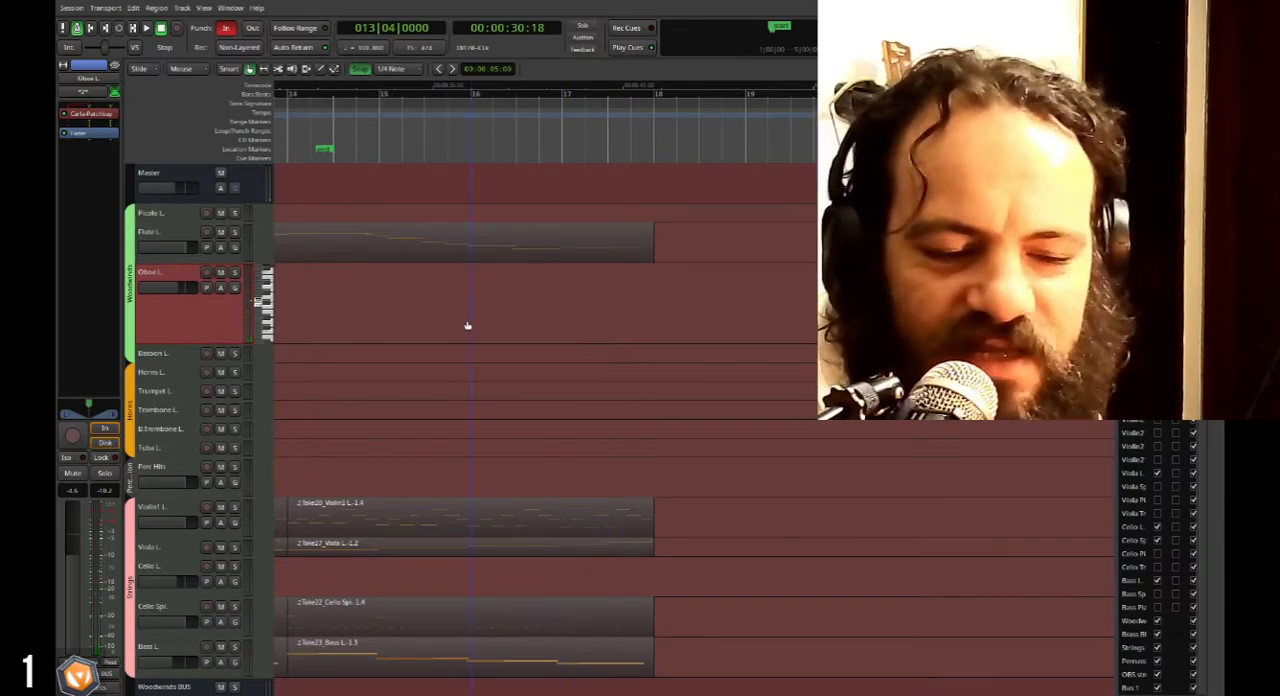
pyautogui.press('-')
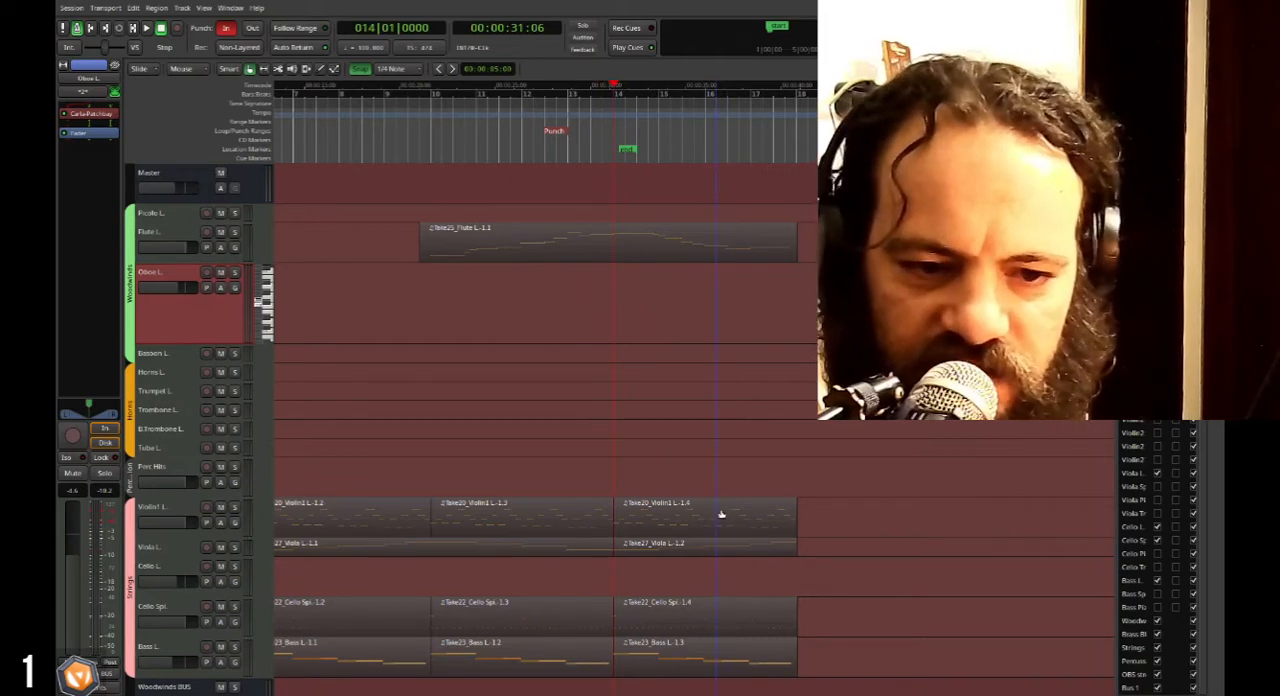
pyautogui.press('space')
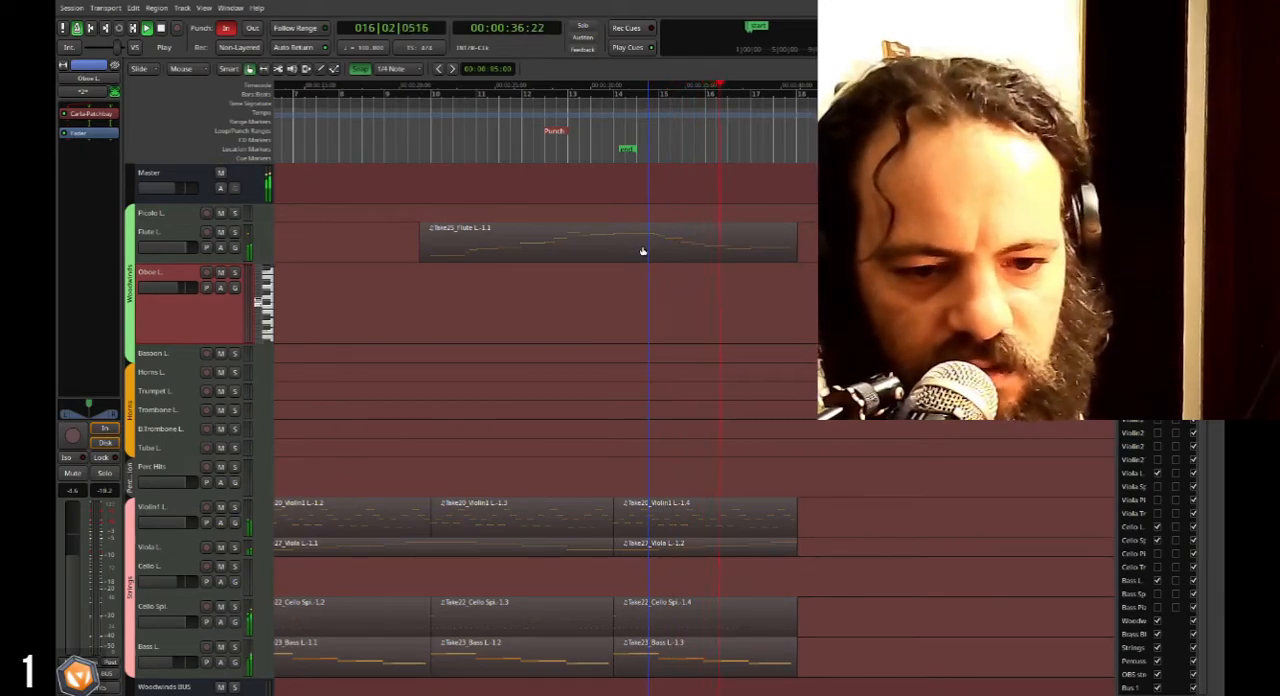
pyautogui.scroll(-2, 727, 375)
pyautogui.scroll(-2, 727, 375)
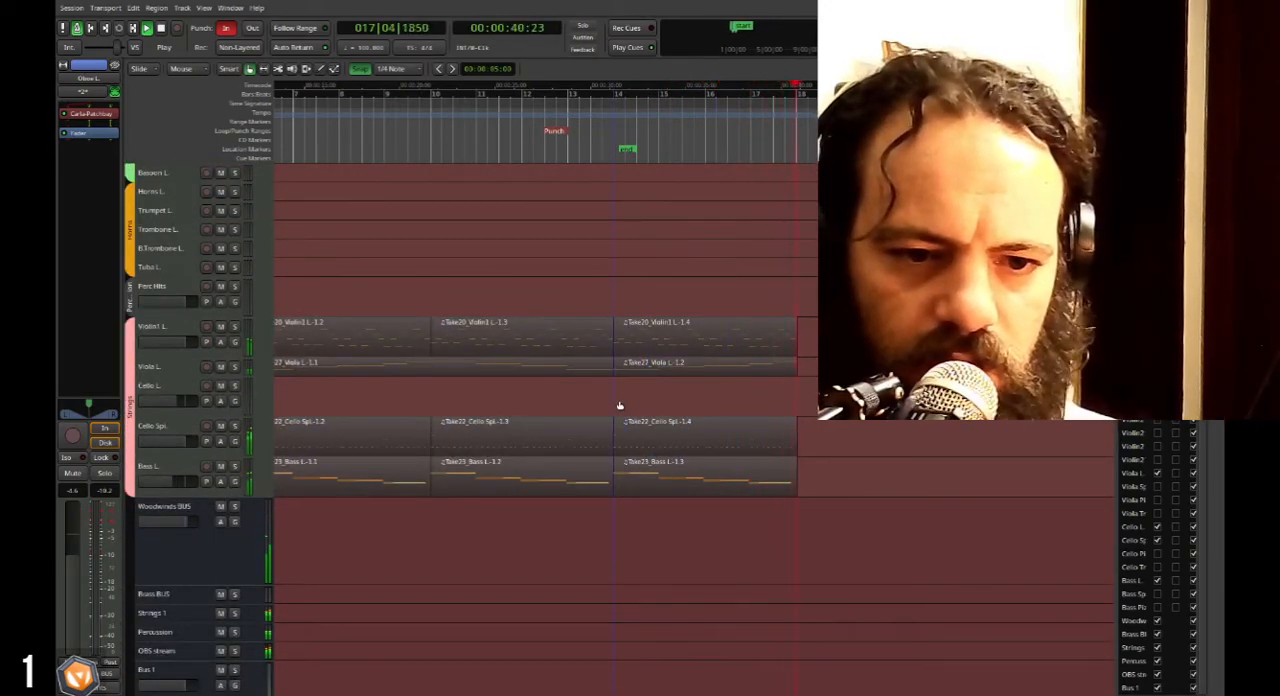
pyautogui.scroll(4, 619, 405)
pyautogui.press('space')
pyautogui.scroll(-1, 619, 405)
# Extend the last Viola L. region beyond the other strings so that it ends at bar 22.
pyautogui.click(767, 485)
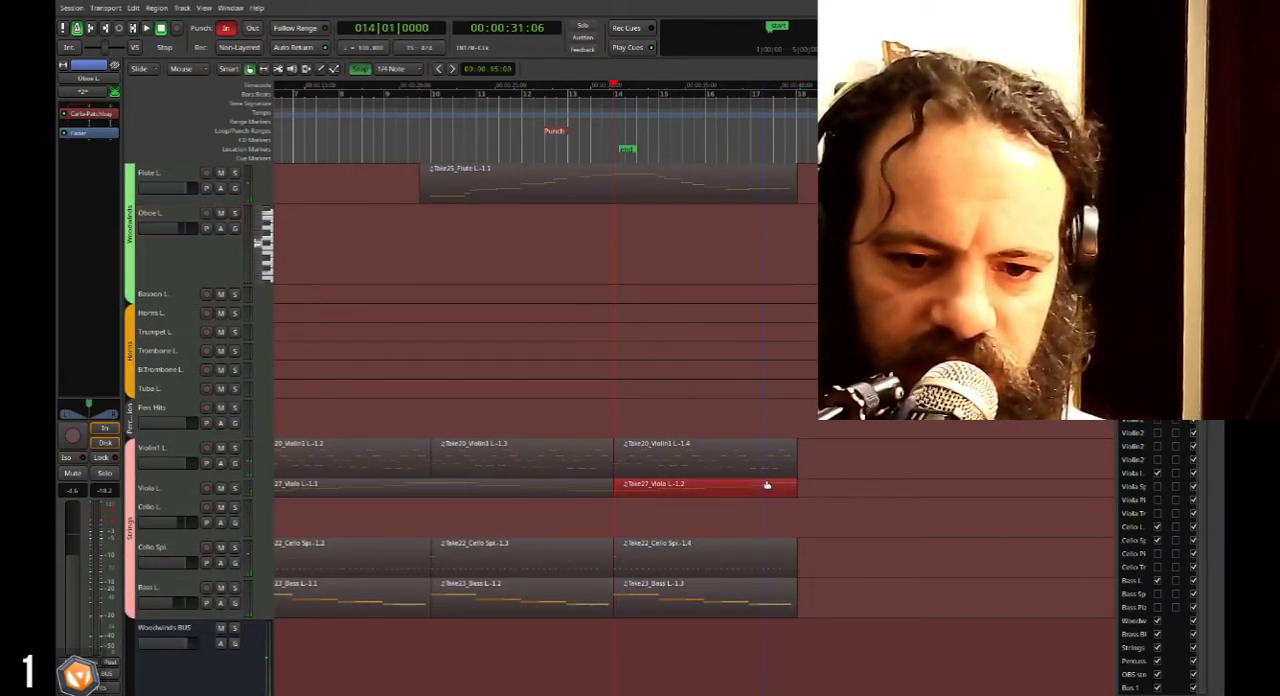
pyautogui.moveTo(787, 484); pyautogui.dragTo(985, 485)
pyautogui.scroll(-4, 897, 486)
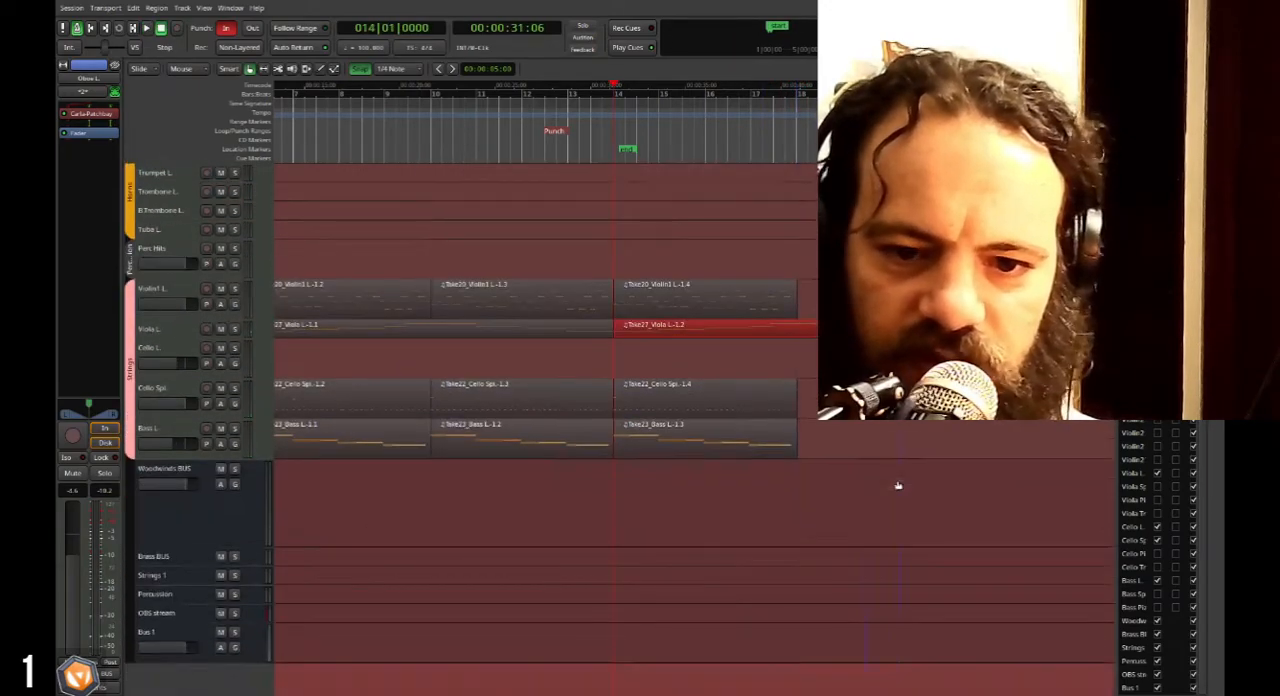
pyautogui.scroll(3, 853, 454)
pyautogui.hscroll(3, 853, 454)
pyautogui.scroll(2, 696, 411)
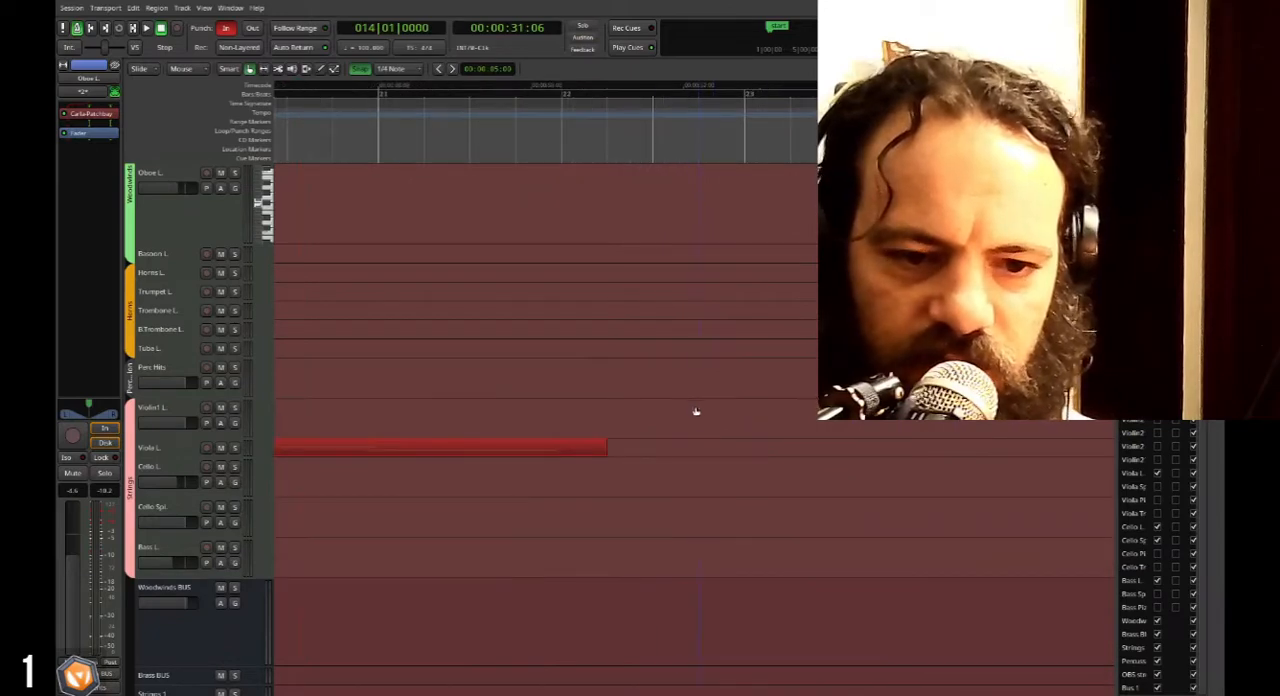
pyautogui.moveTo(598, 449); pyautogui.dragTo(559, 449)
# Play back the extended viola passage from bar 17.
pyautogui.scroll(3, 451, 446)
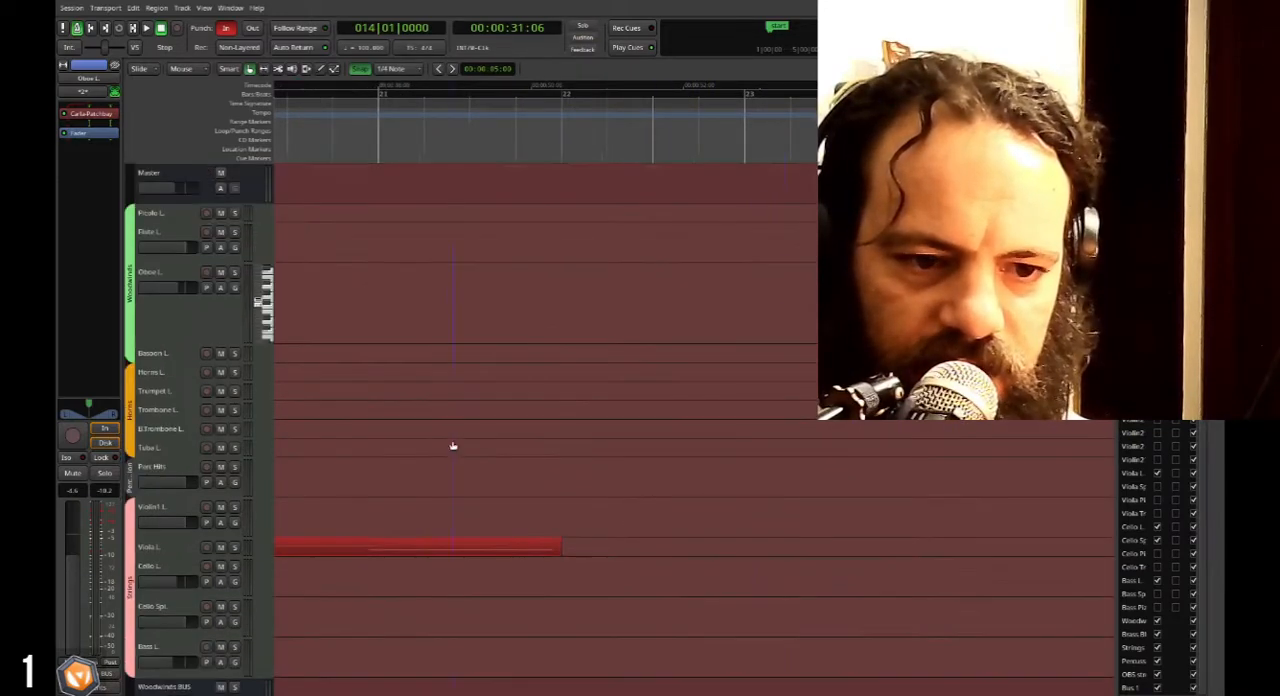
pyautogui.hscroll(-4, 503, 460)
pyautogui.hscroll(-2, 543, 260)
pyautogui.click(486, 106)
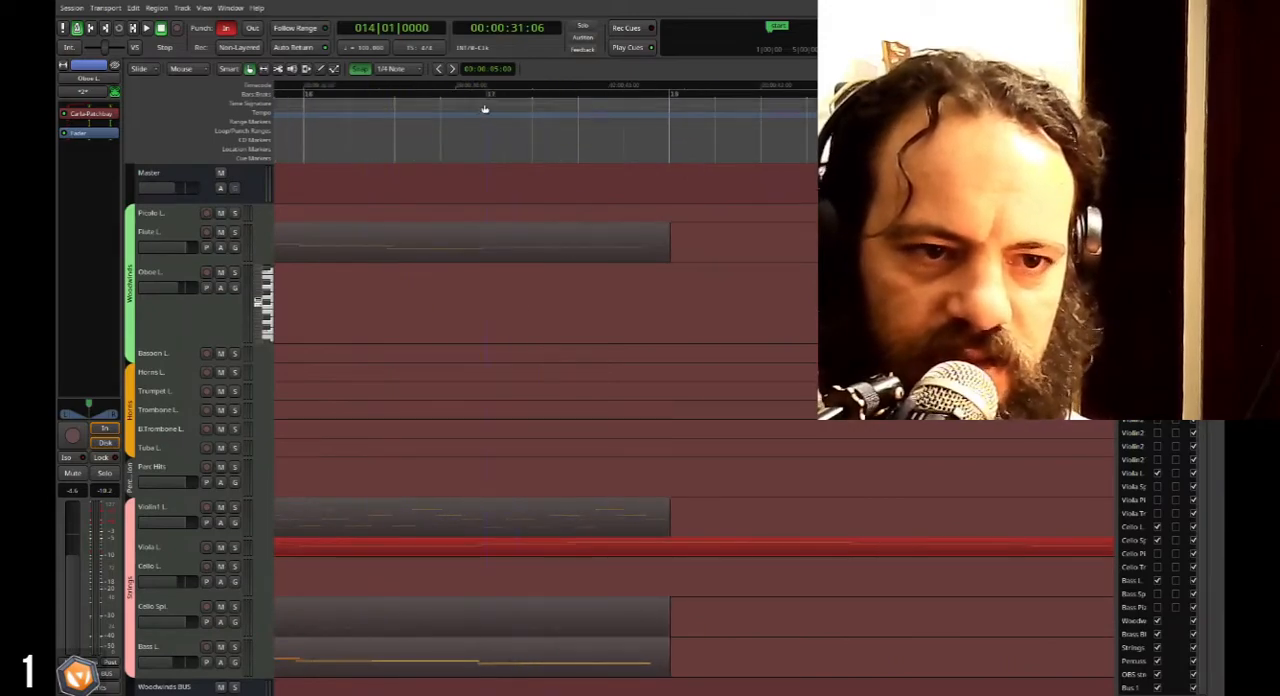
pyautogui.press('space')
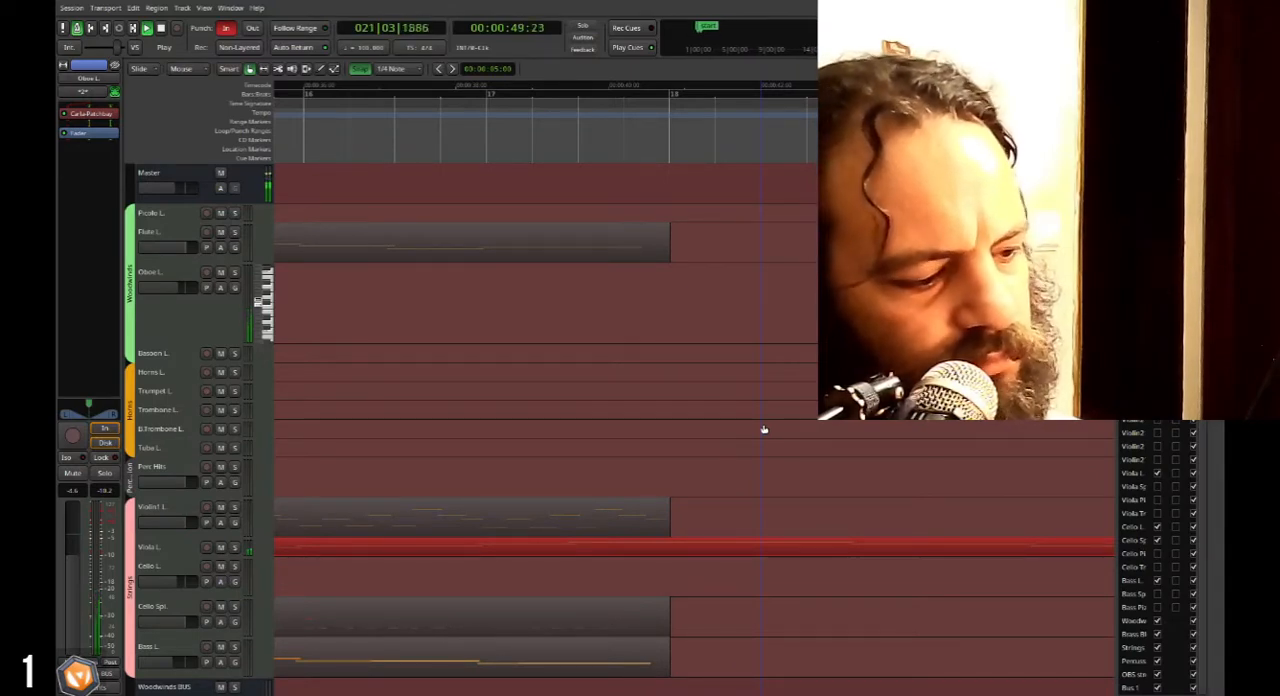
pyautogui.press('space')
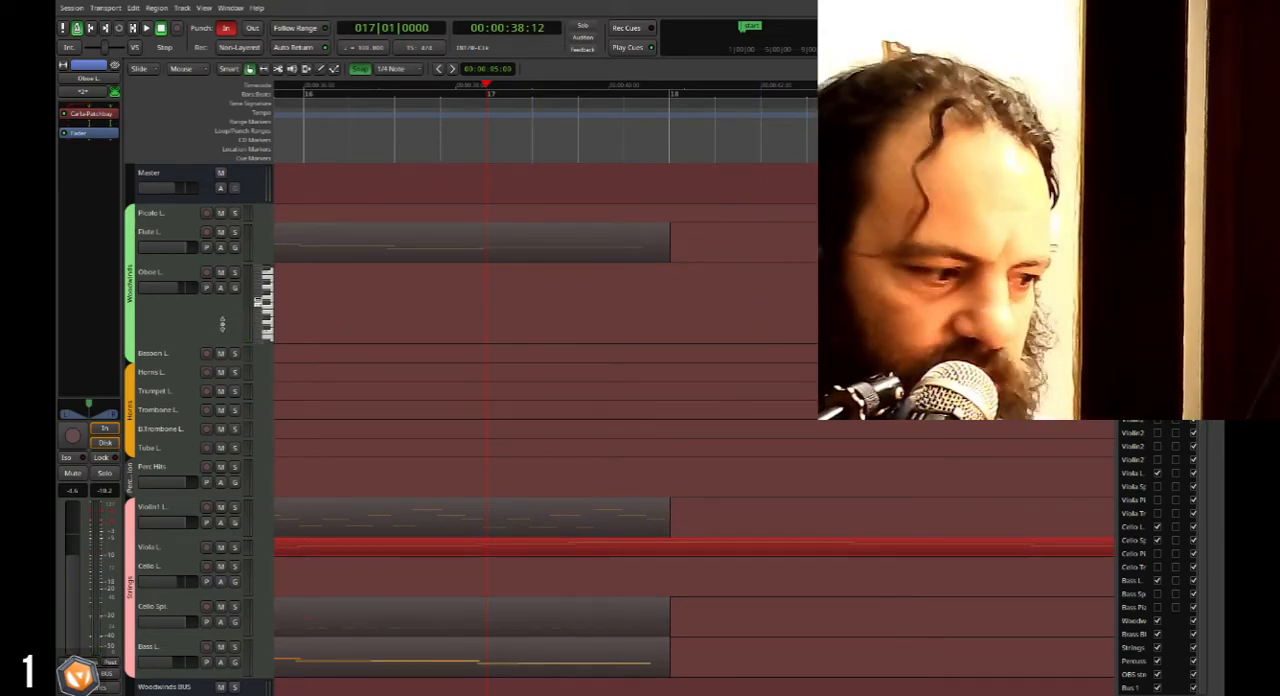
# Select the Bassoon L. track, enlarge it to show its keyboard, and play back from bar 17.
pyautogui.click(174, 358)
pyautogui.moveTo(178, 364); pyautogui.dragTo(185, 447)
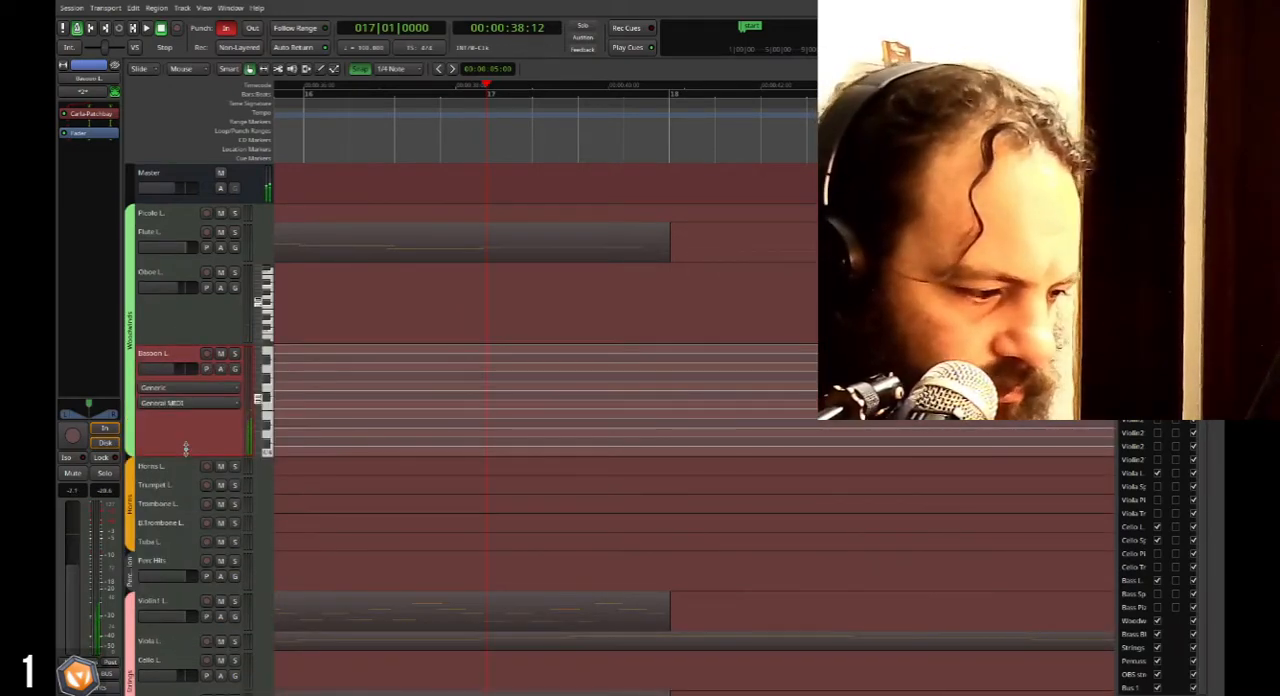
pyautogui.scroll(-1, 566, 468)
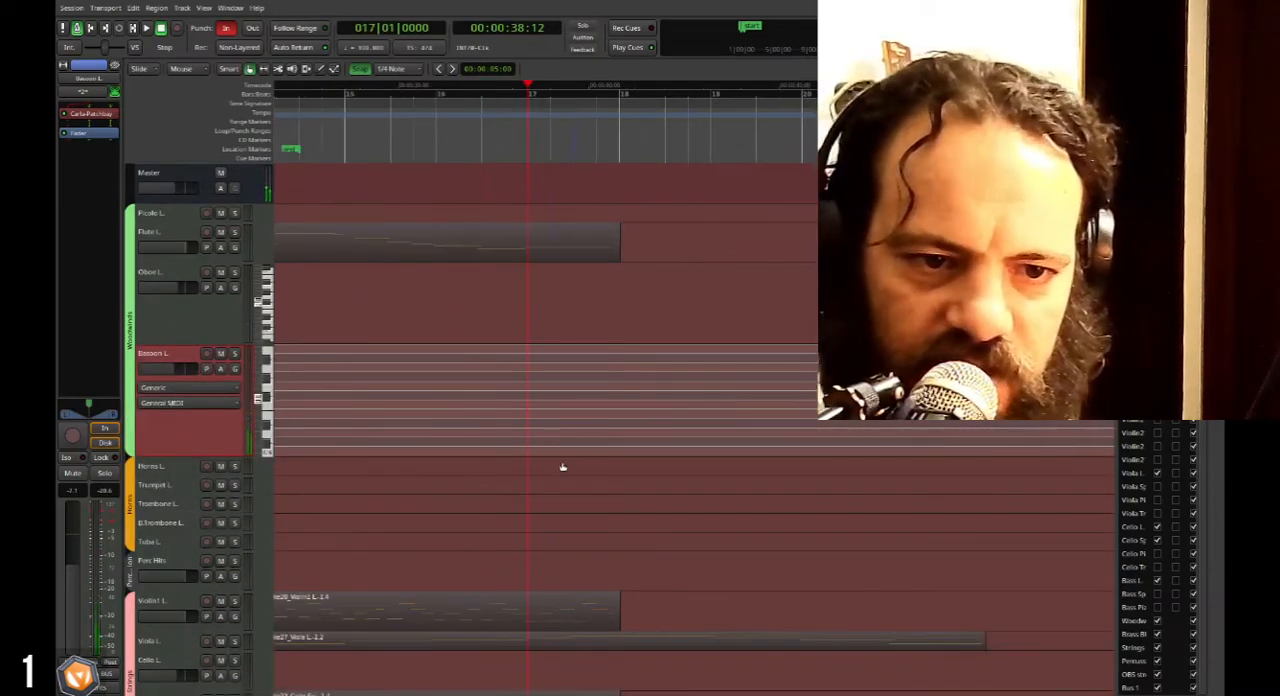
pyautogui.hscroll(1, 560, 470)
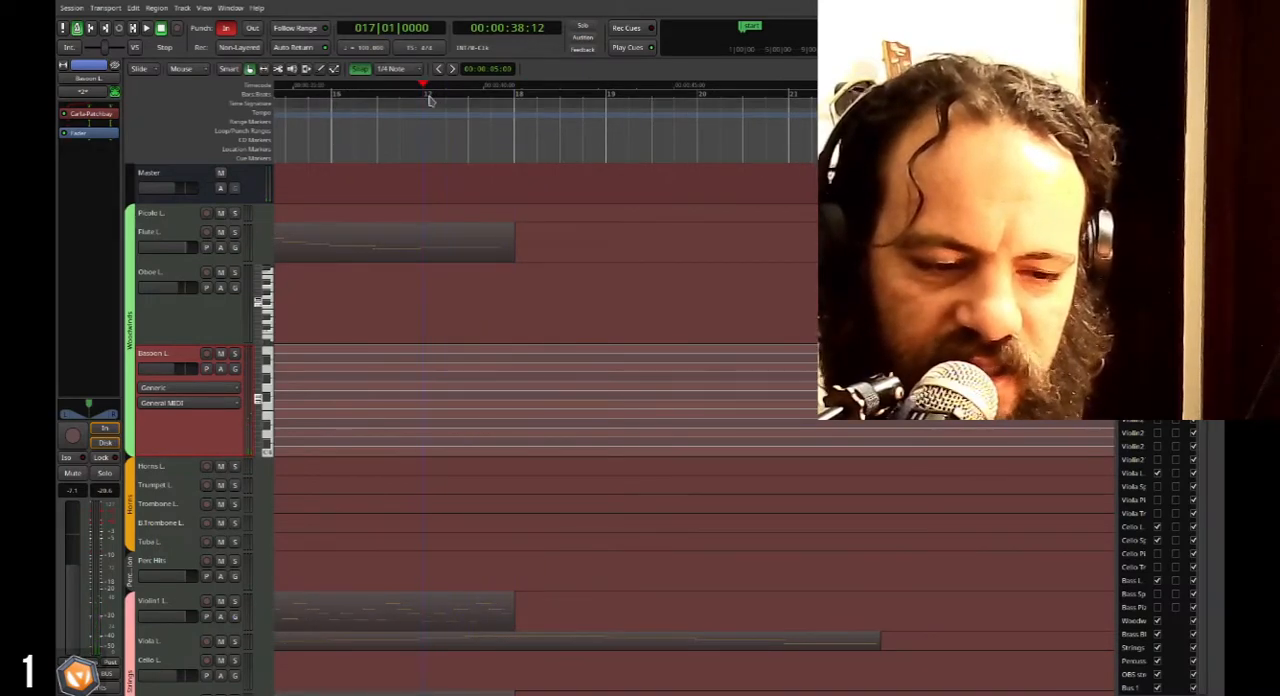
pyautogui.press('space')
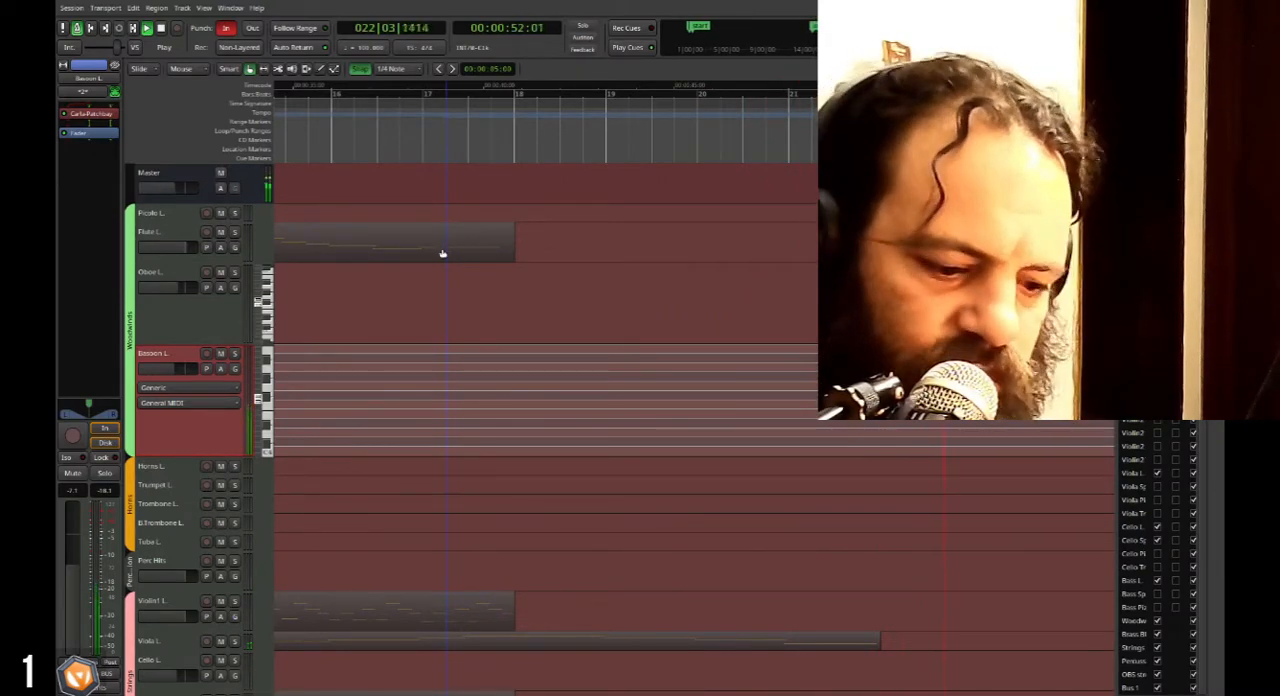
pyautogui.press('space')
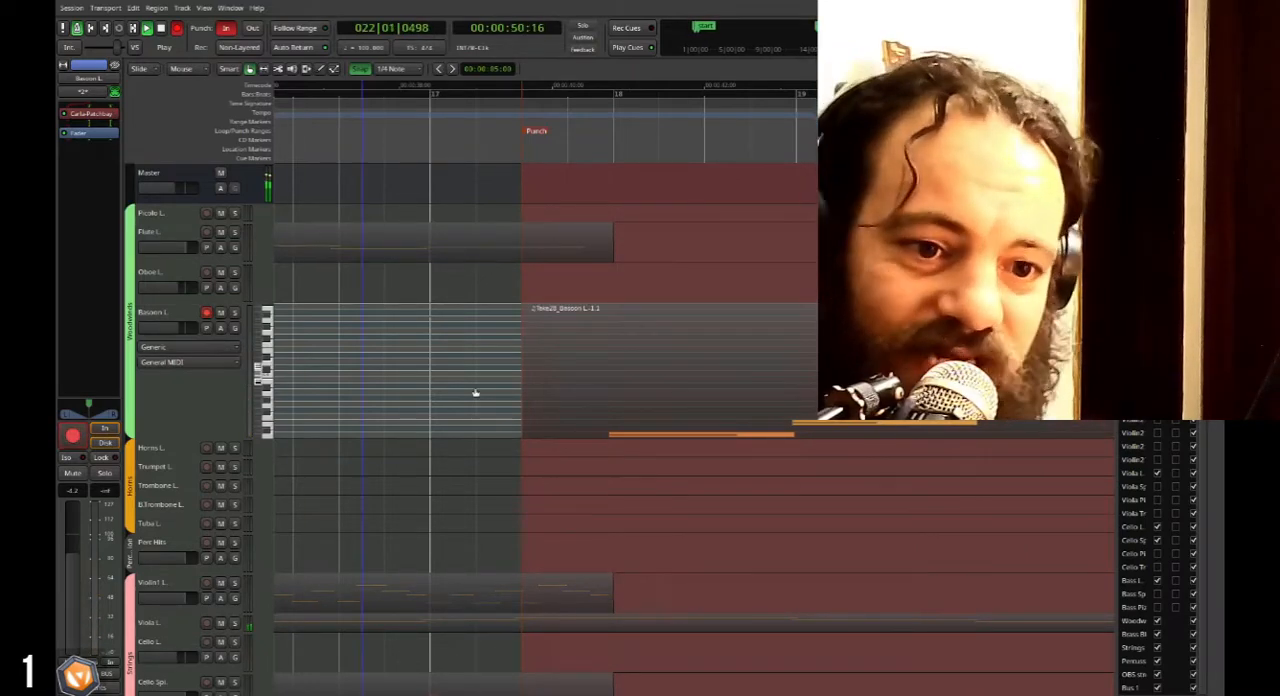
# Stop the Bassoon L. recording just after the start of bar 22 and review the recorded notes.
pyautogui.press('space')
pyautogui.scroll(-1, 475, 393)
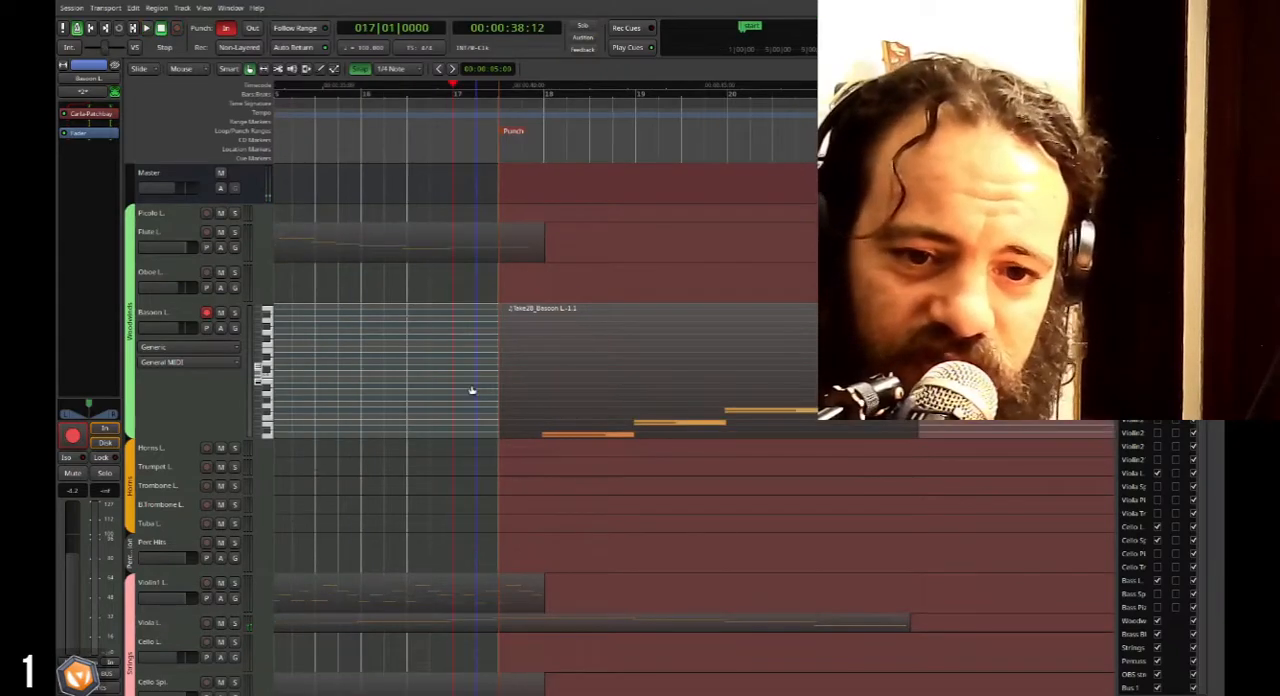
pyautogui.scroll(-1, 441, 384)
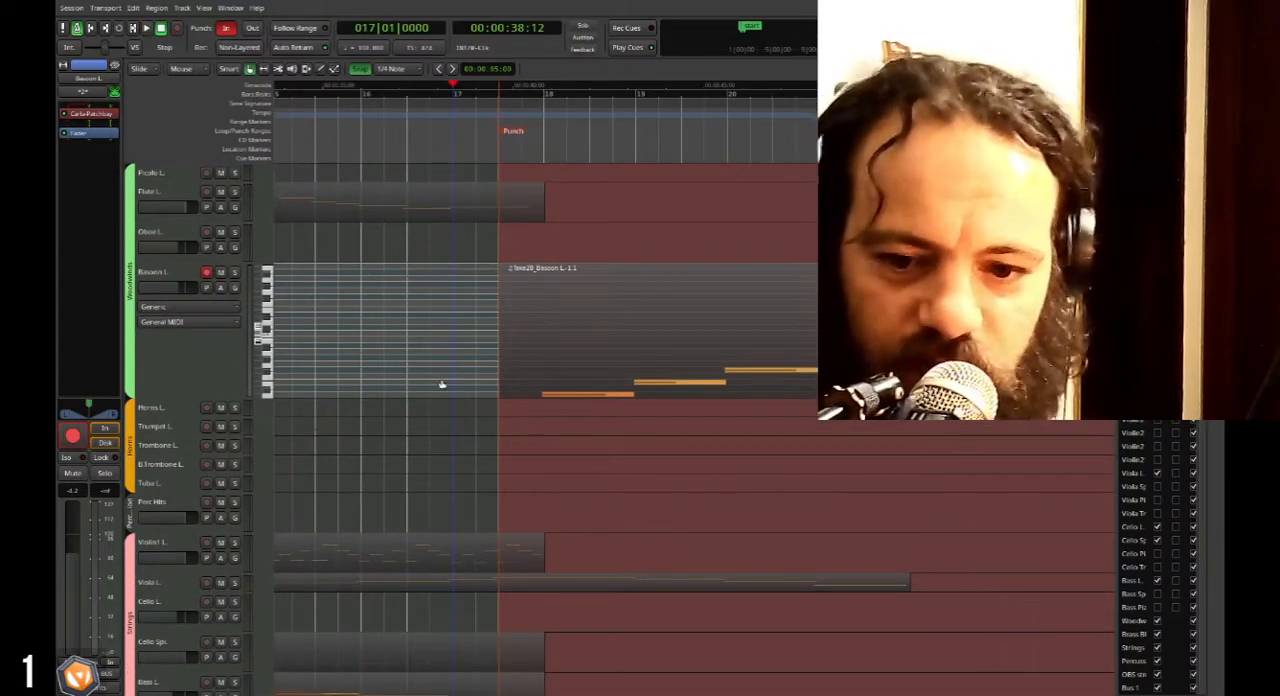
pyautogui.hscroll(2, 441, 384)
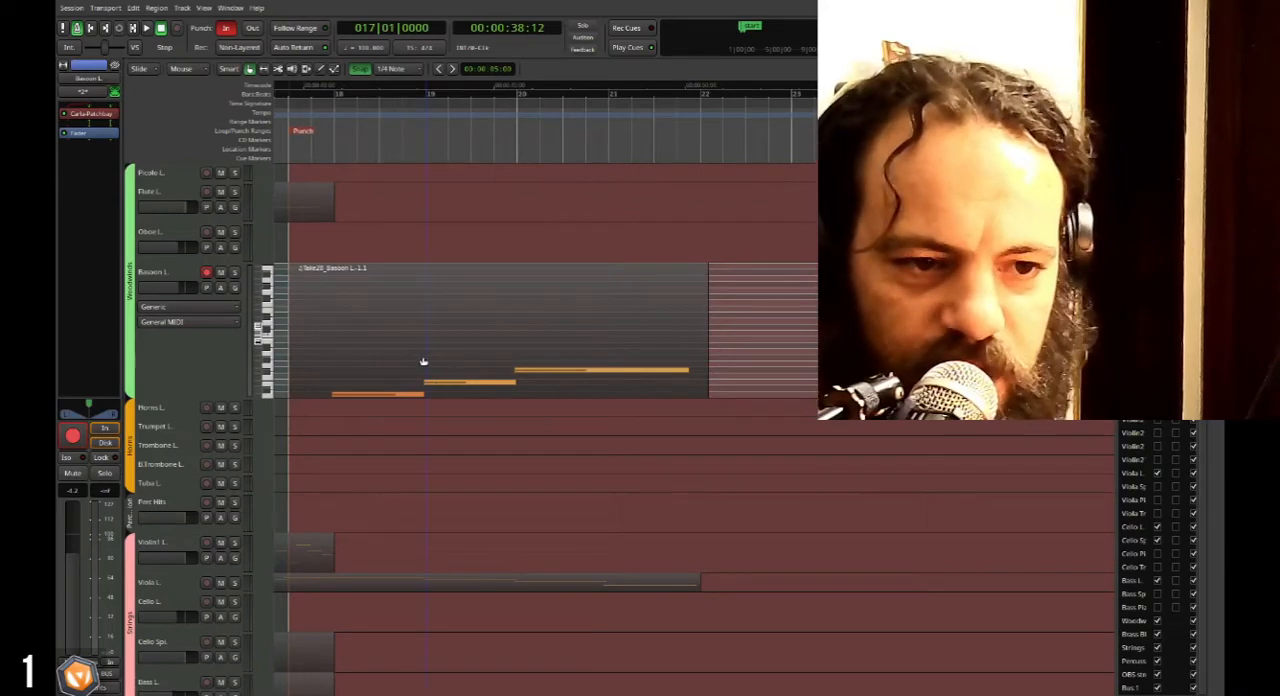
pyautogui.hscroll(-1, 423, 361)
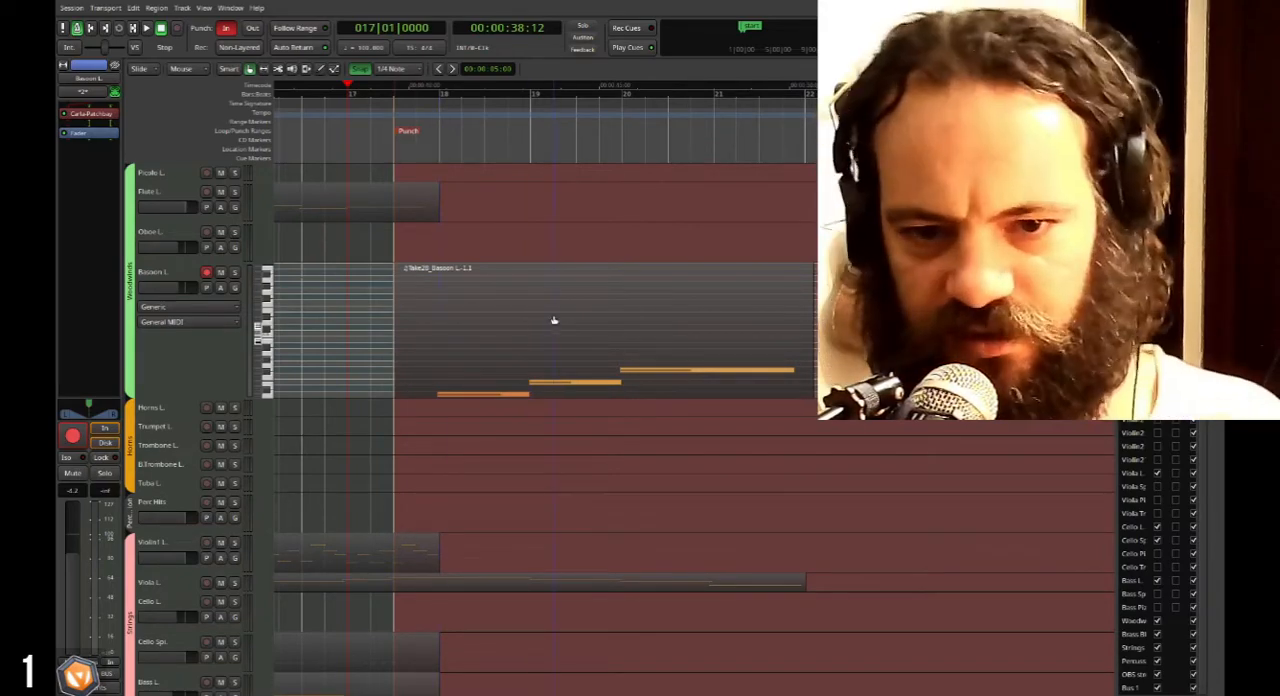
# Reduce the Bassoon L. track to a height that shows its fader, and briefly play back from bar 17.
pyautogui.click(170, 365)
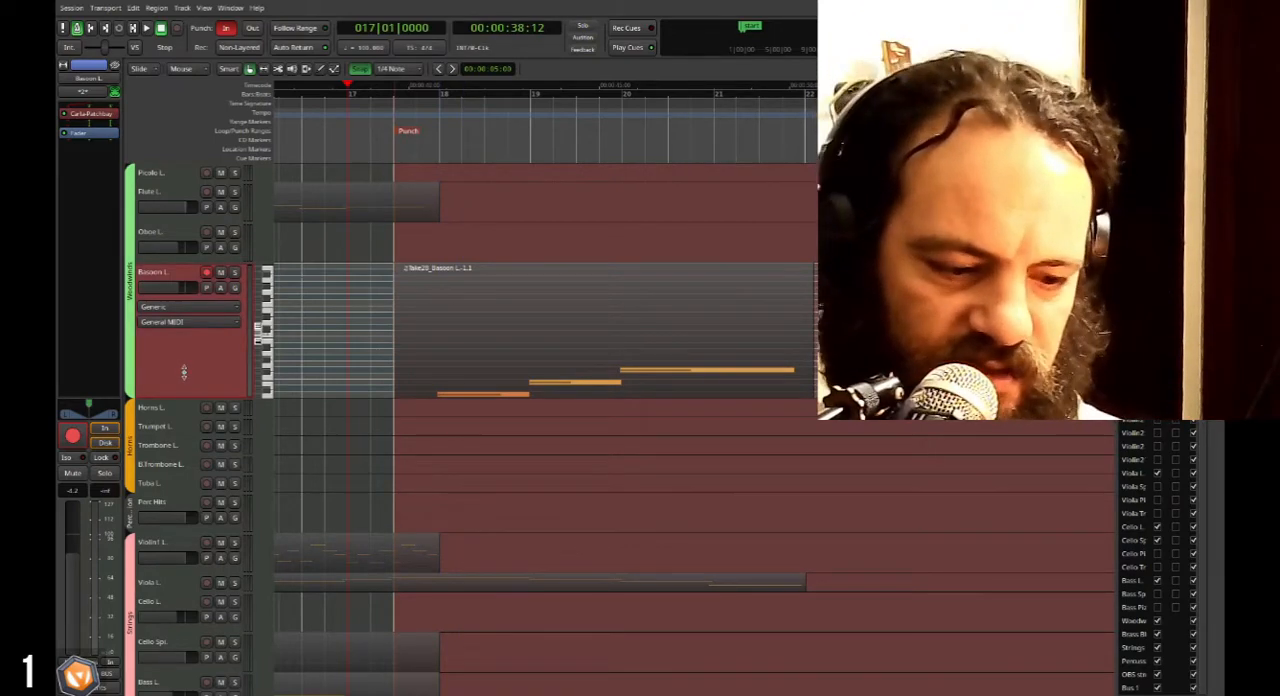
pyautogui.scroll(3, 184, 375)
pyautogui.scroll(-5, 186, 366)
pyautogui.press('space')
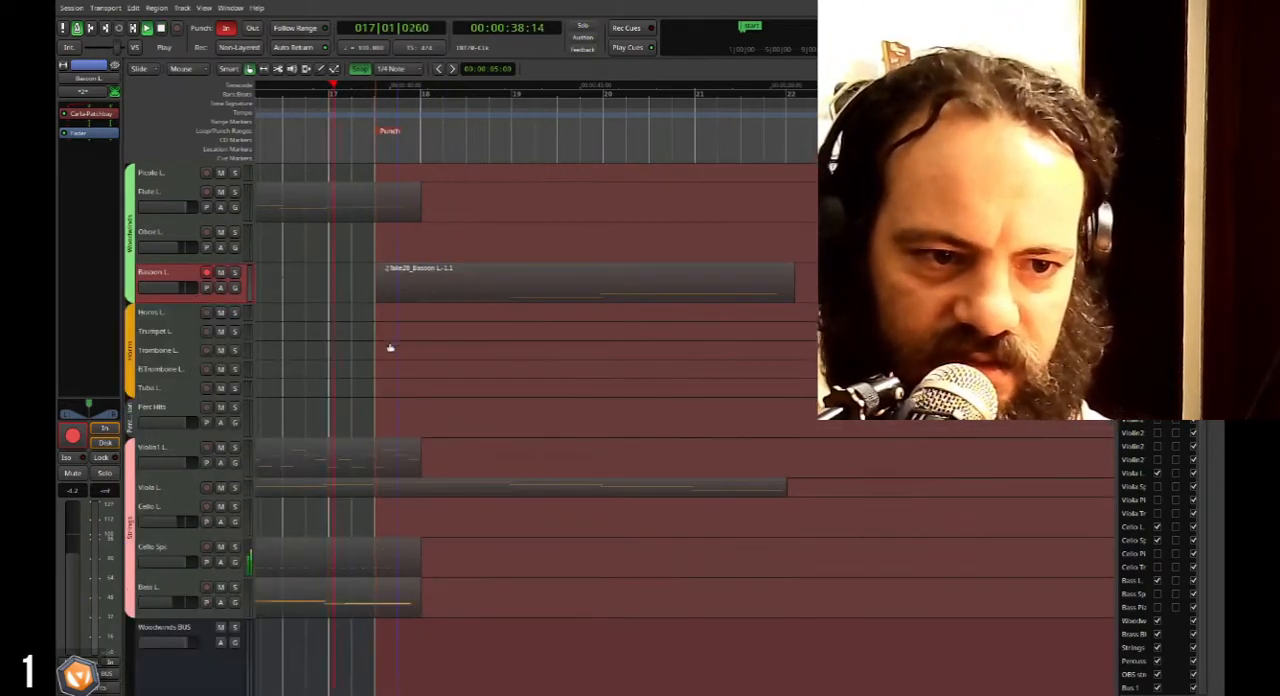
pyautogui.scroll(2, 423, 315)
pyautogui.press('space')
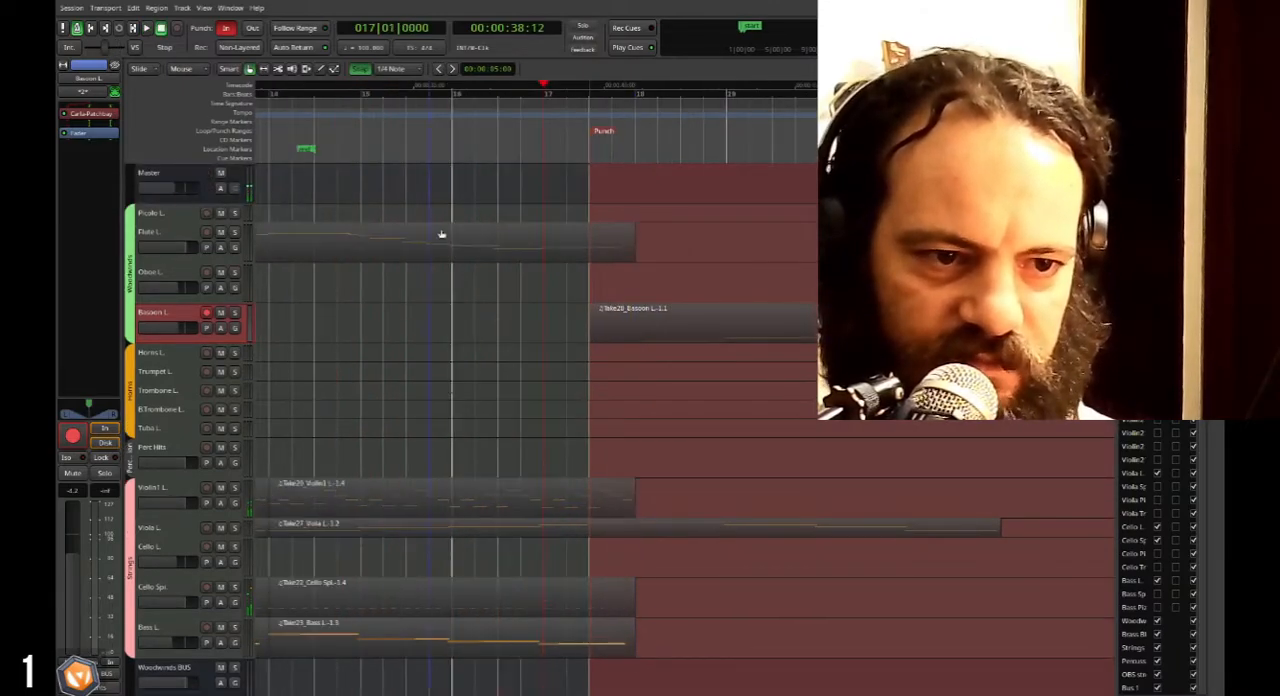
# Play back the arrangement from bar 16 to hear the strings lead into the Bassoon L. passage.
pyautogui.click(450, 101)
pyautogui.press('space')
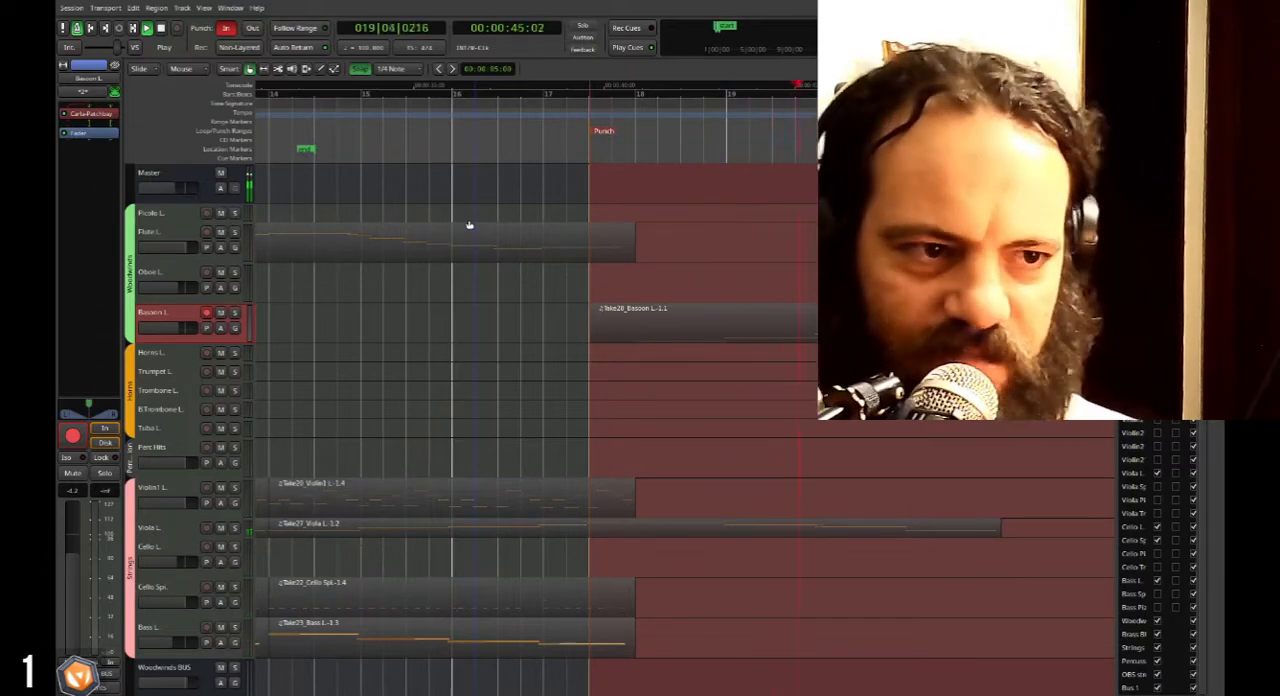
pyautogui.press('space')
# Select the Violin1 L. track, enlarge it to show its notes, and play back from bar 16.
pyautogui.scroll(-3, 492, 374)
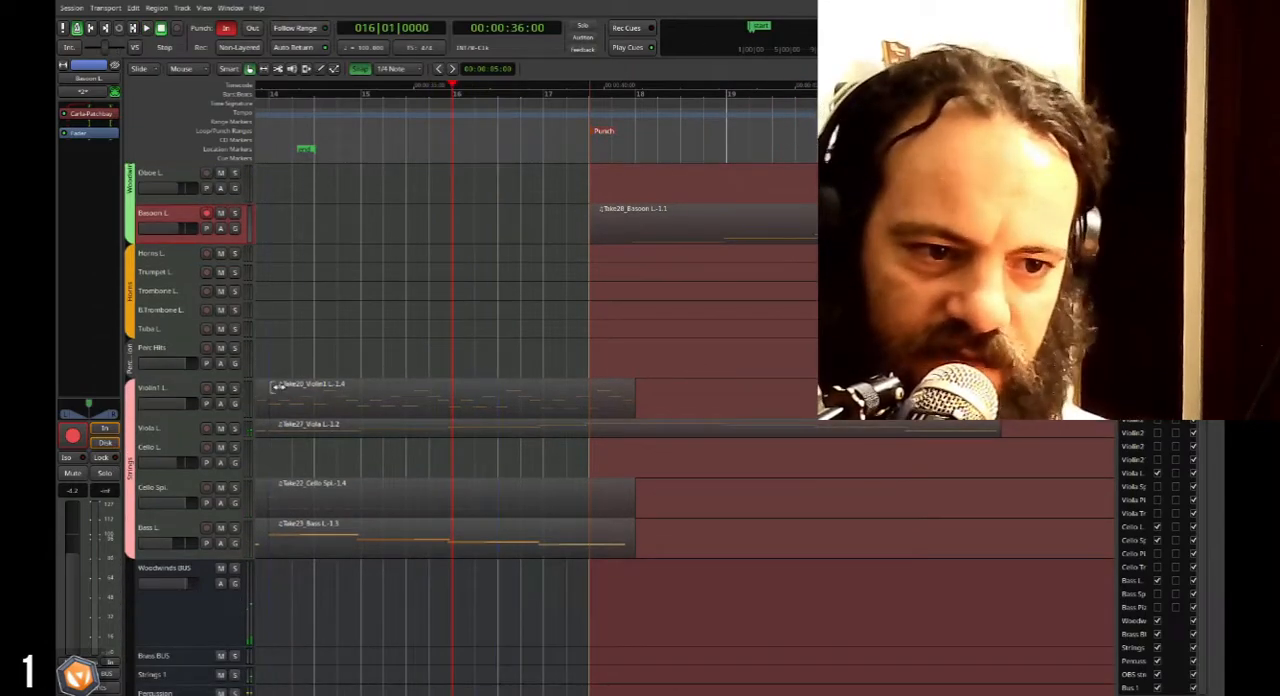
pyautogui.click(186, 394)
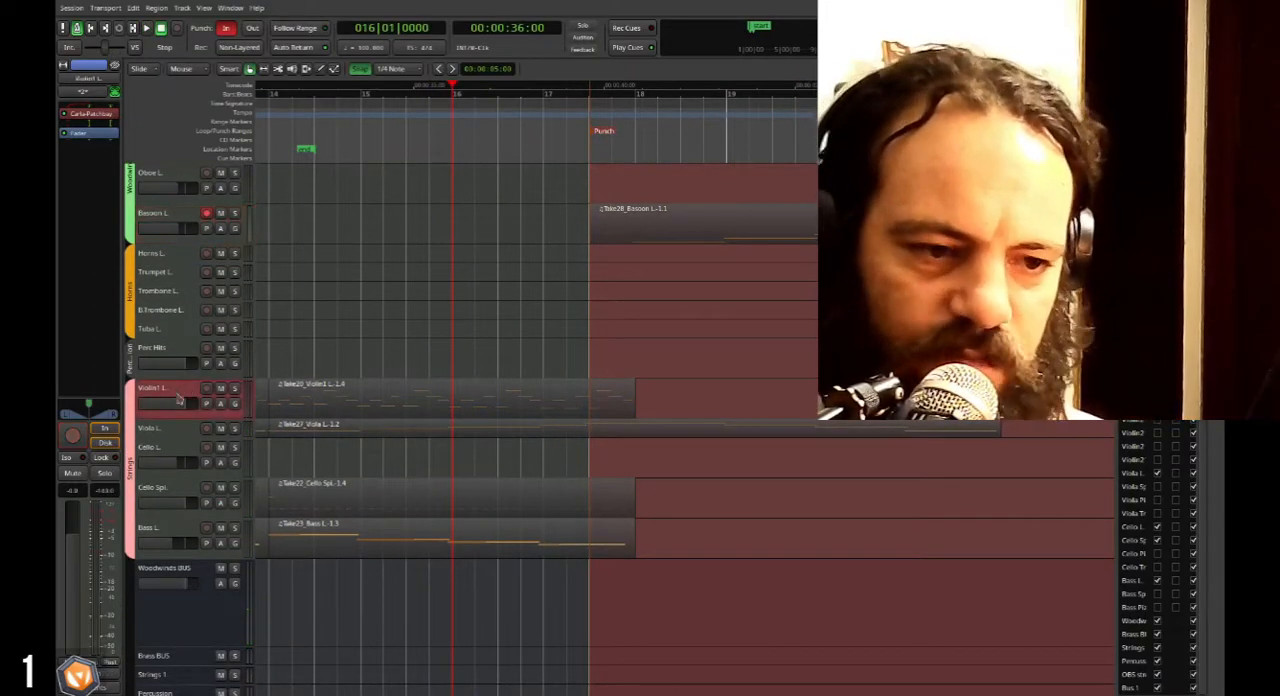
pyautogui.moveTo(180, 413); pyautogui.dragTo(182, 482)
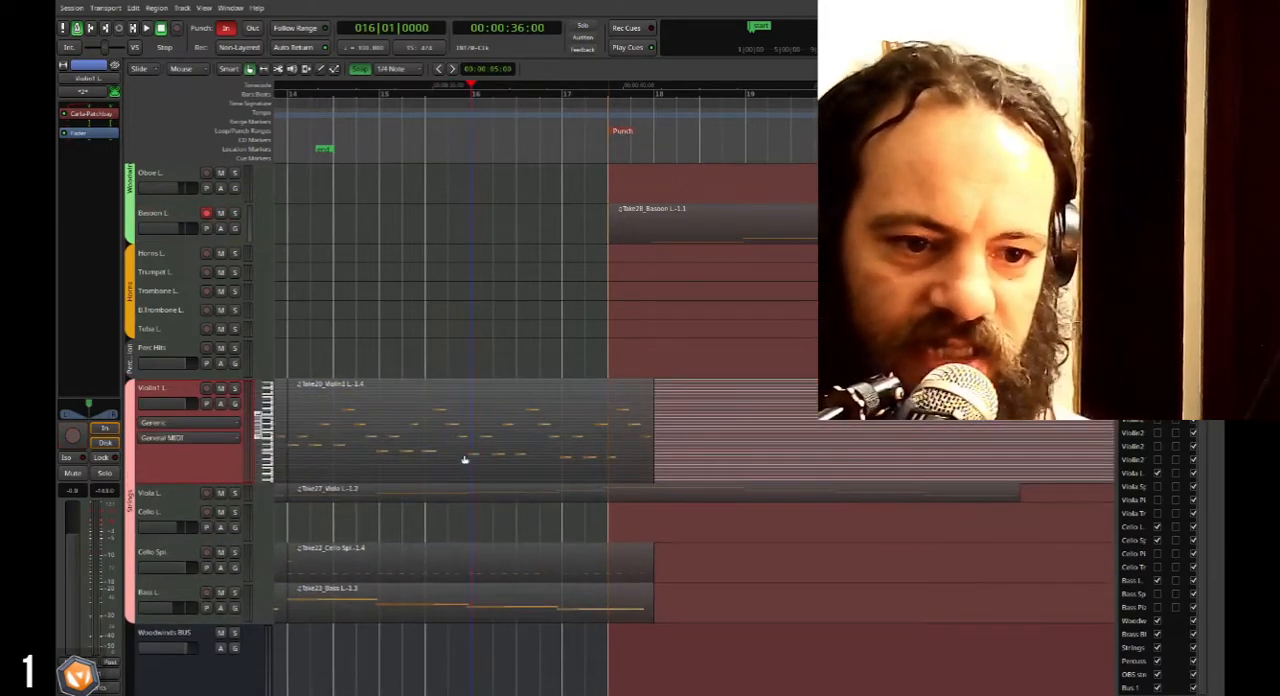
pyautogui.press('space')
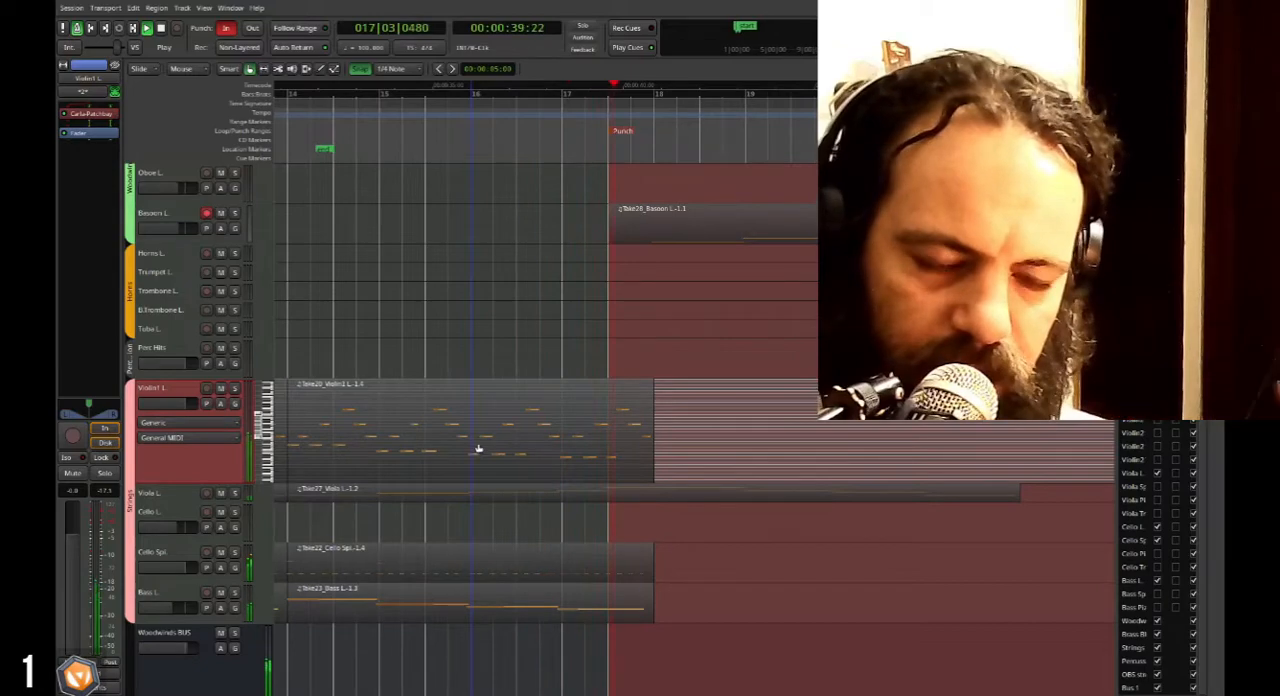
pyautogui.press('space')
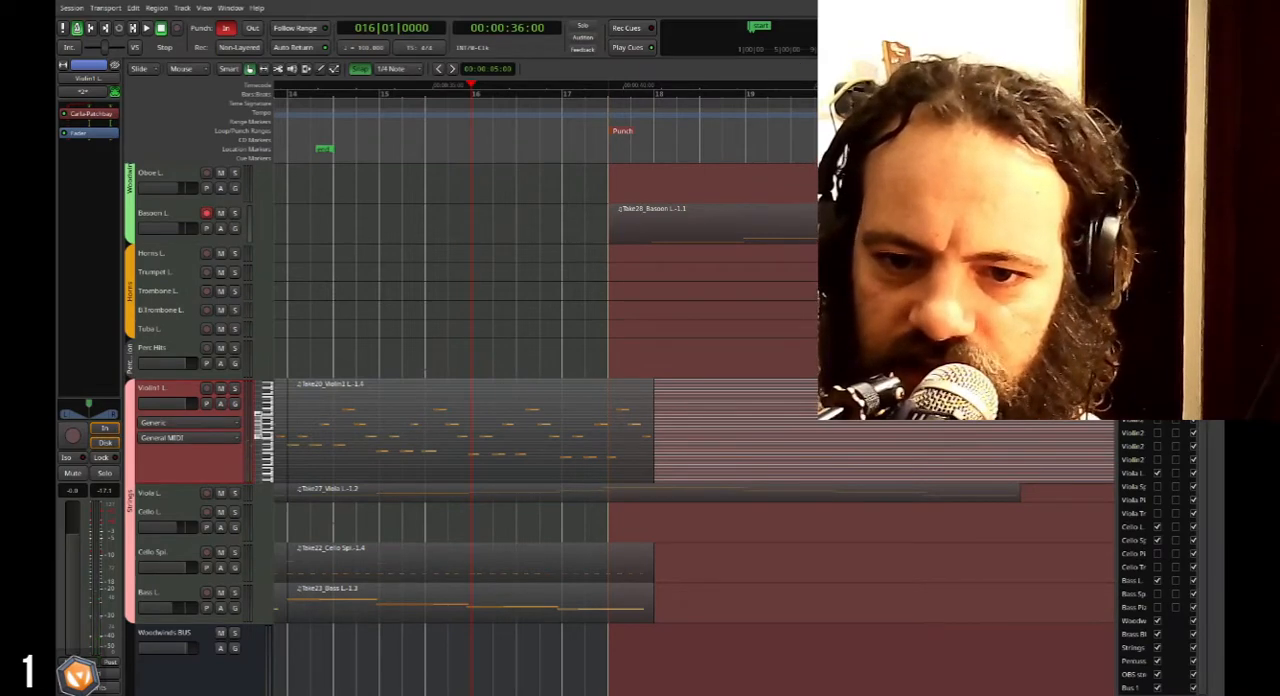
# Show and select the Violin1 Spi. track, and record a part on it from bar 17 beat 3 into bar 21.
pyautogui.click(1157, 379)
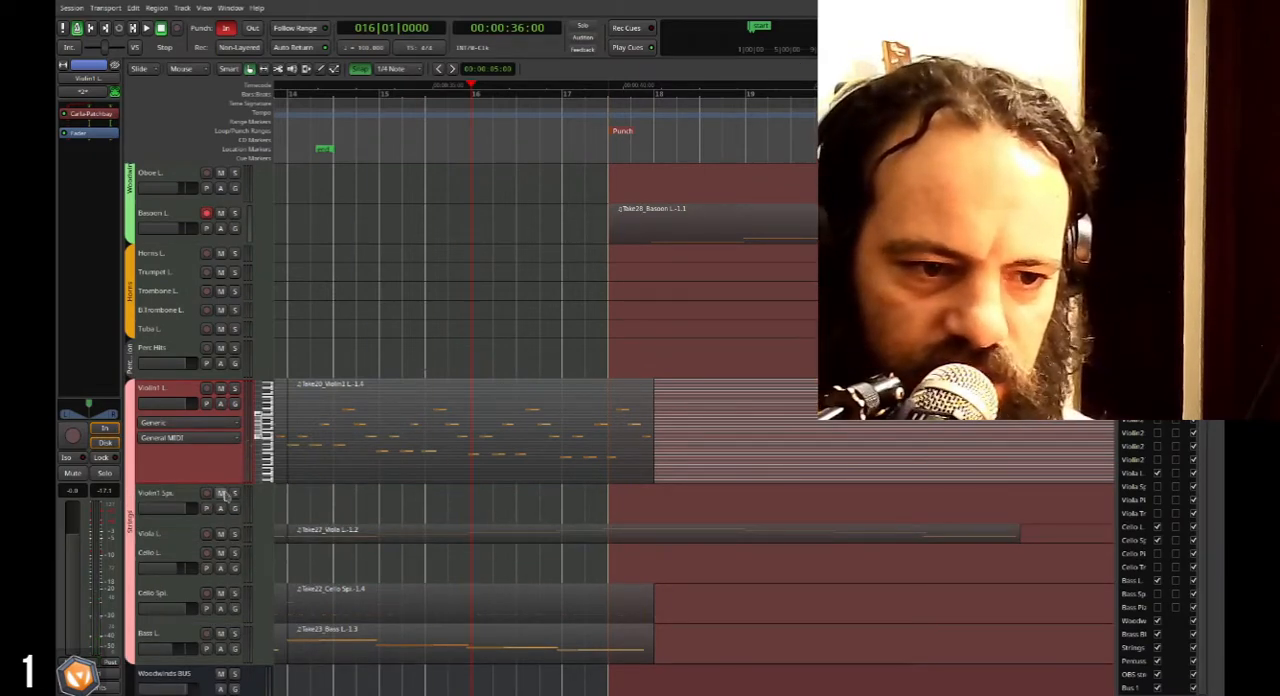
pyautogui.click(163, 500)
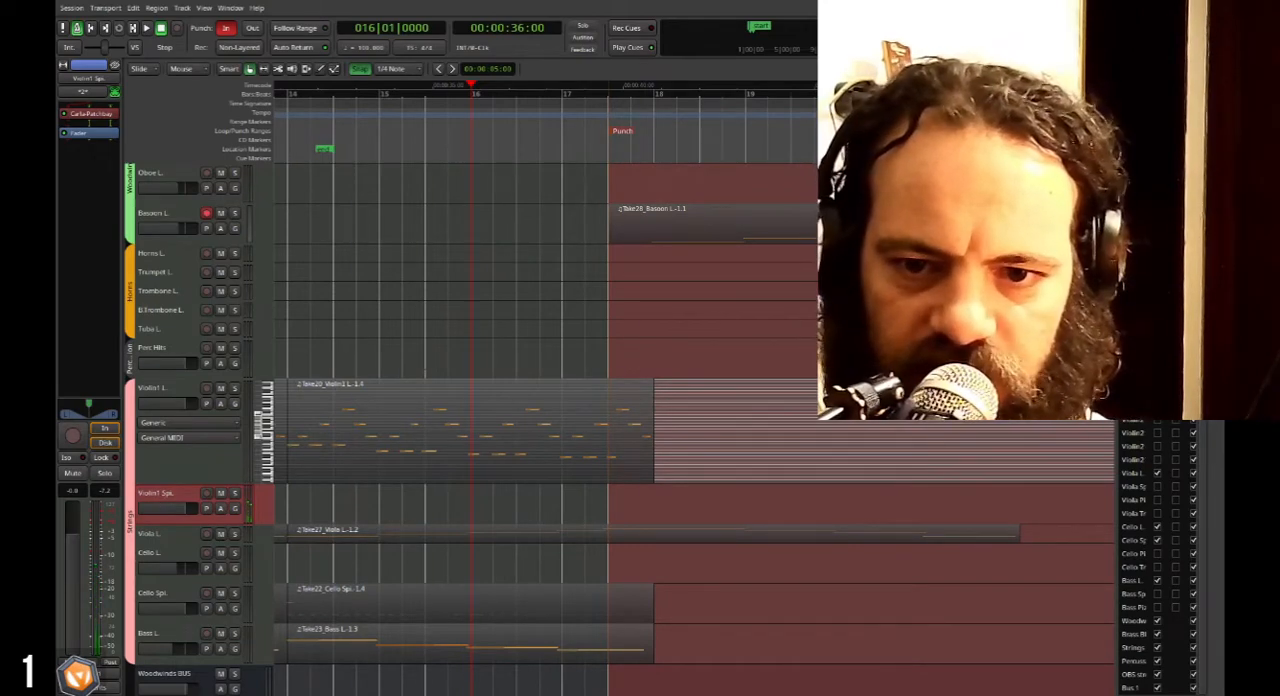
pyautogui.click(539, 92)
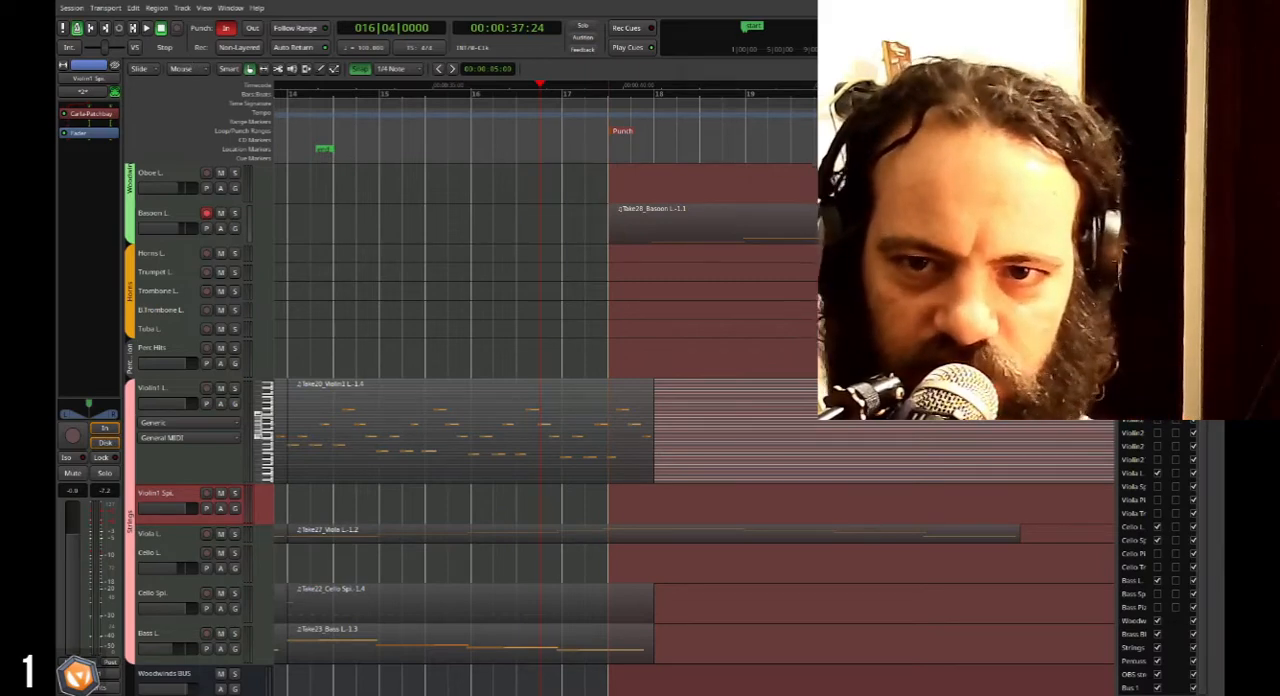
pyautogui.hscroll(1, 491, 106)
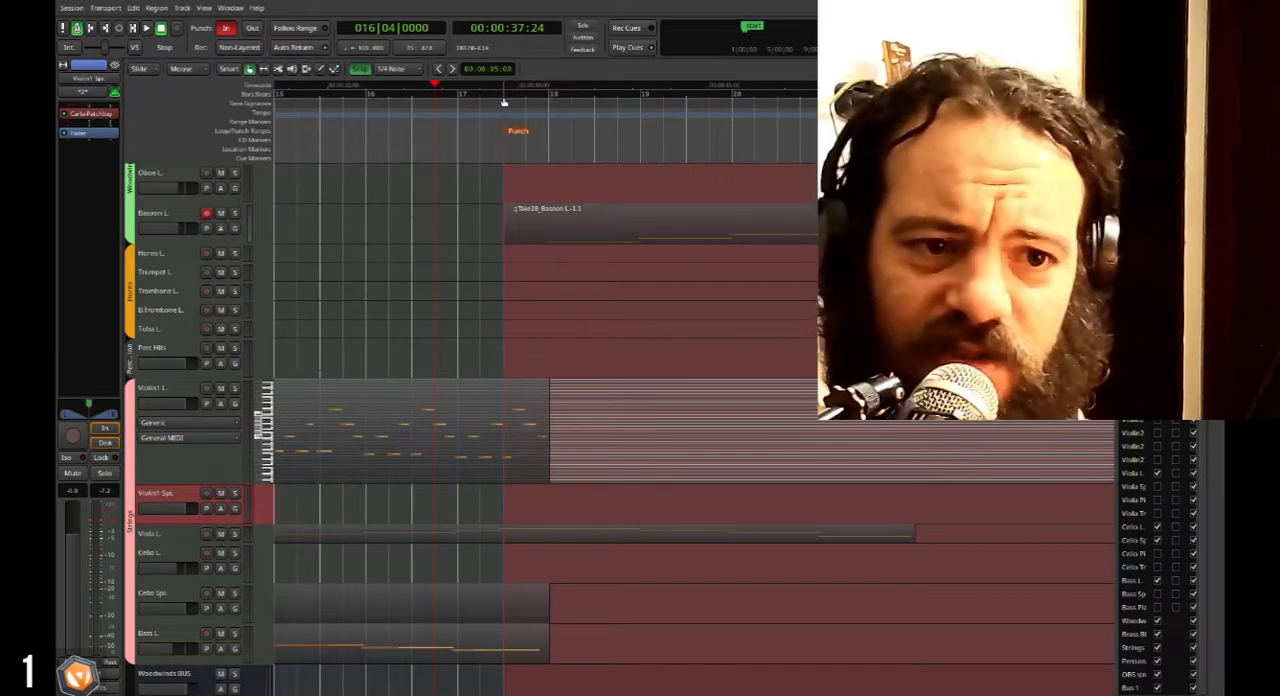
pyautogui.click(505, 98)
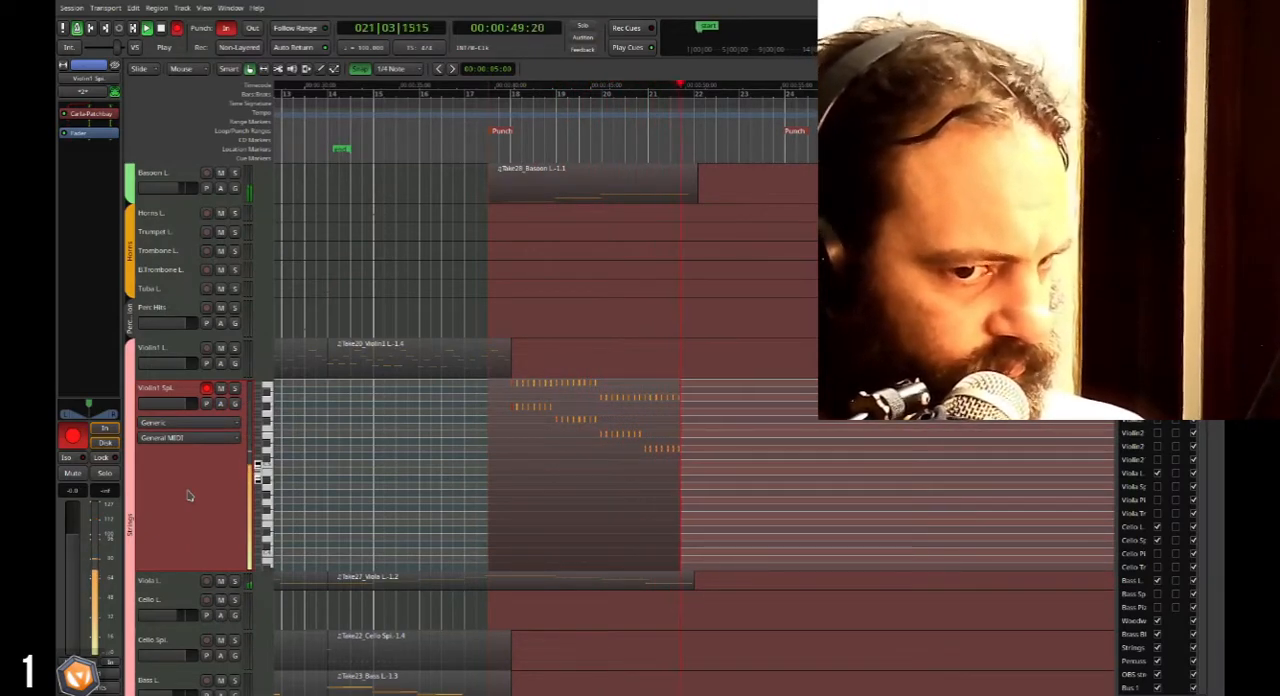
pyautogui.press('space')
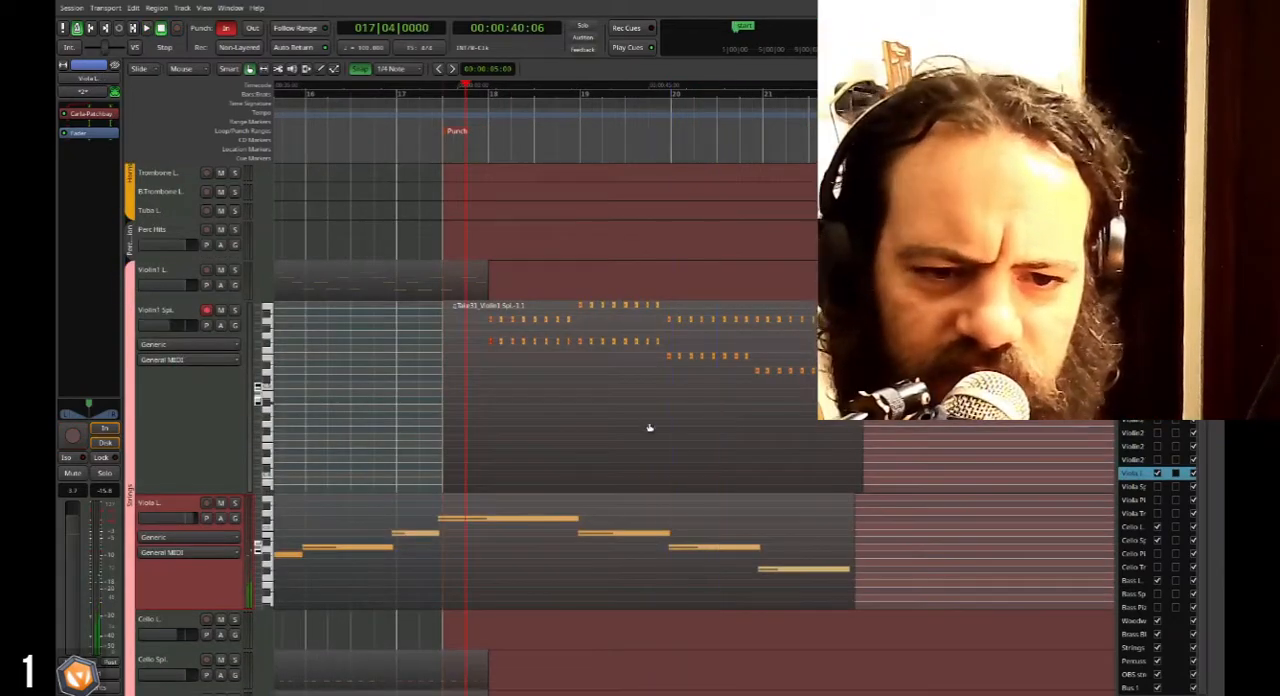
# Play back the recorded Violin1 Spi. part from bar 17 beat 4, first in the mix and again with the track soloed.
pyautogui.scroll(2, 651, 428)
pyautogui.scroll(-1, 583, 422)
pyautogui.press('space')
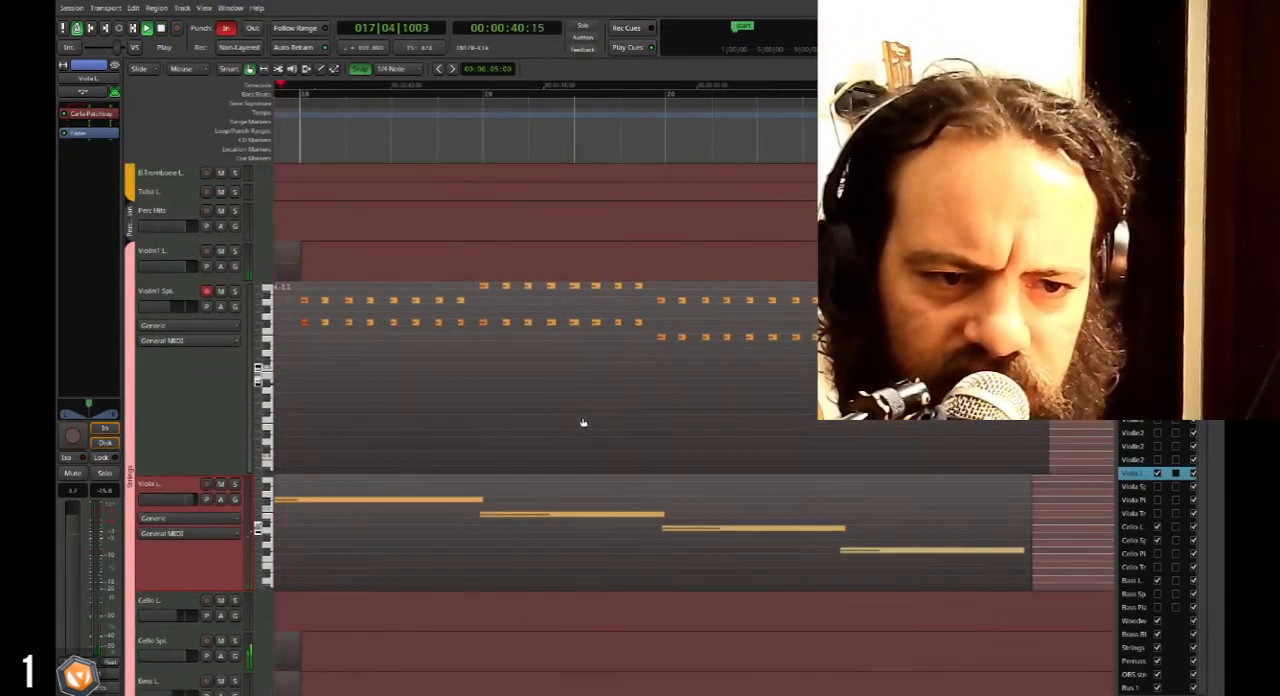
pyautogui.press('space')
pyautogui.click(235, 292)
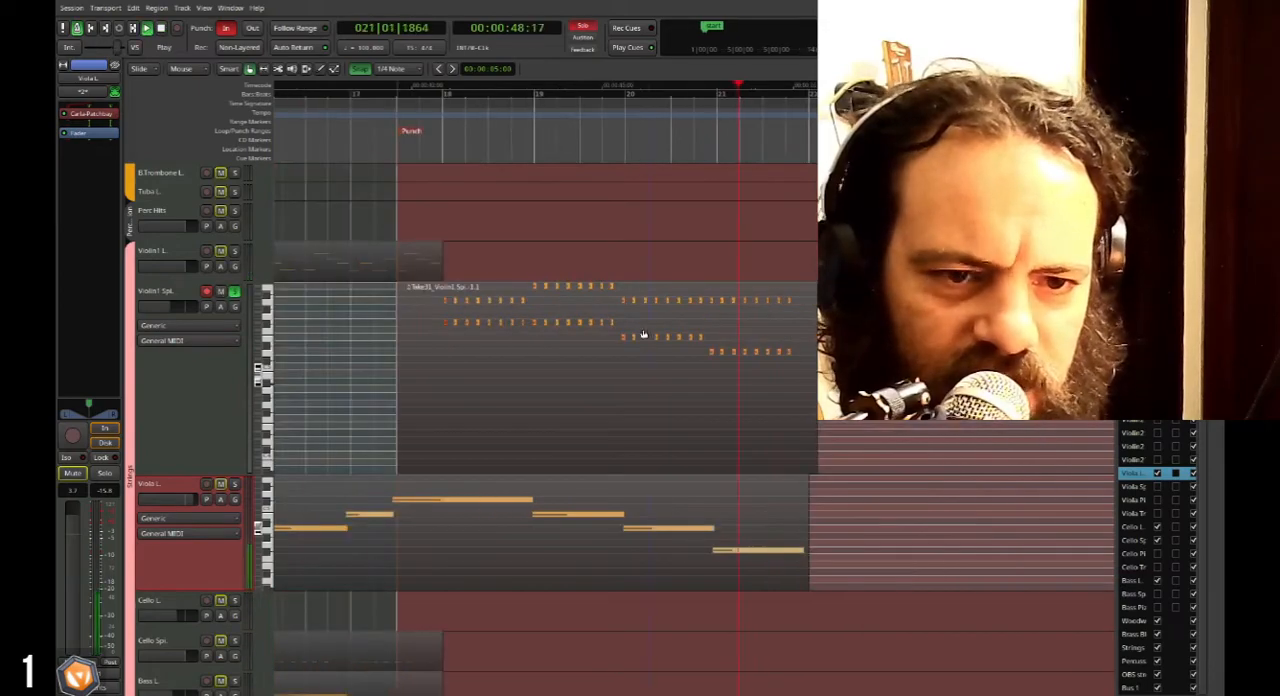
pyautogui.press('space')
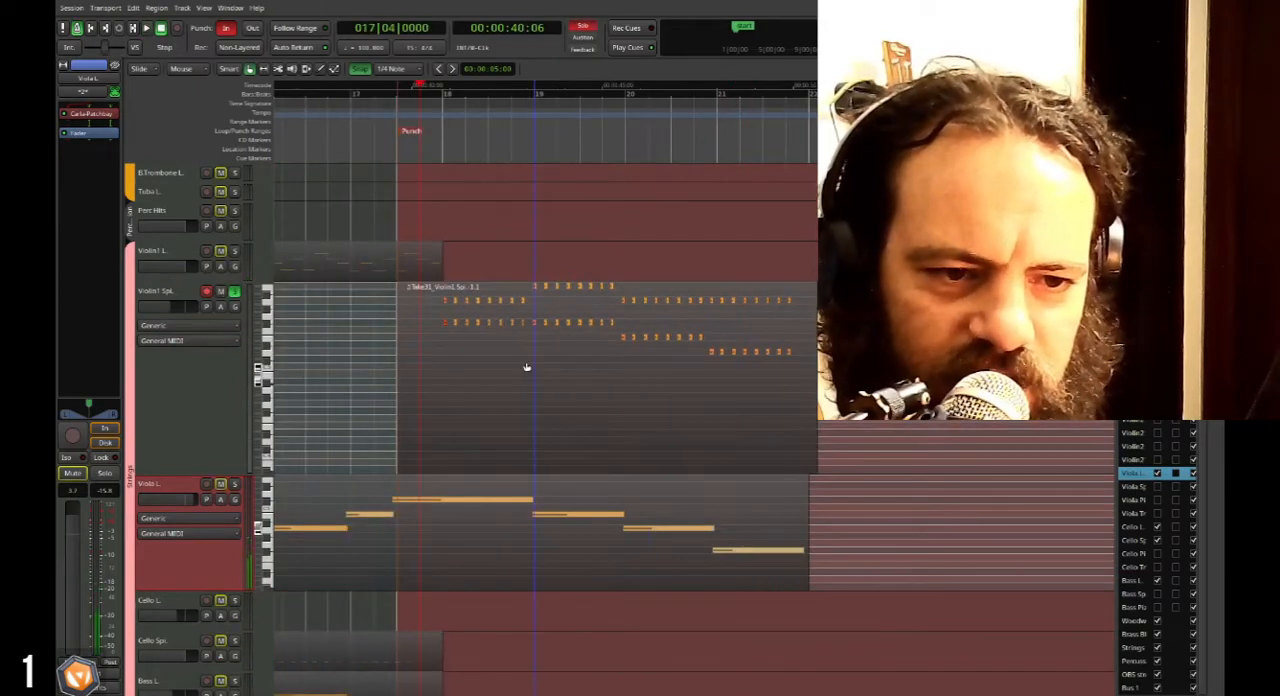
# Undo the Violin1 Spi. take, record it again to the start of bar 22, and turn off the track's solo.
pyautogui.hotkey('ctrl', 'z')
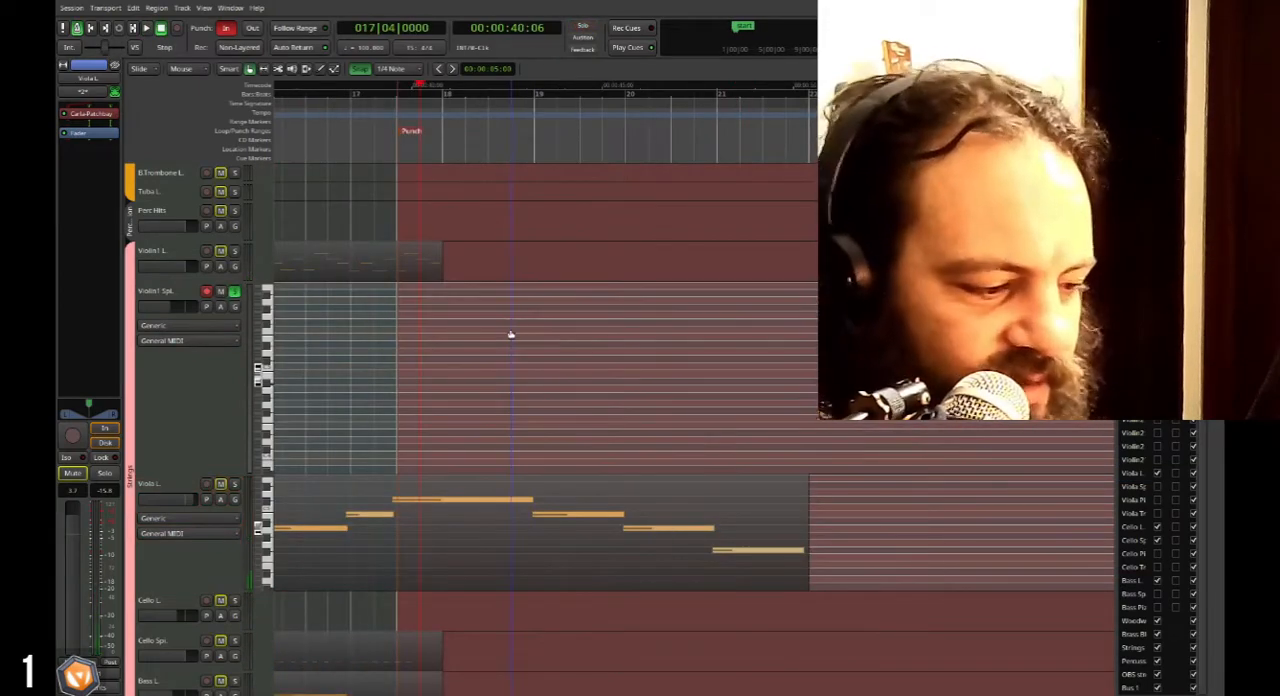
pyautogui.click(224, 377)
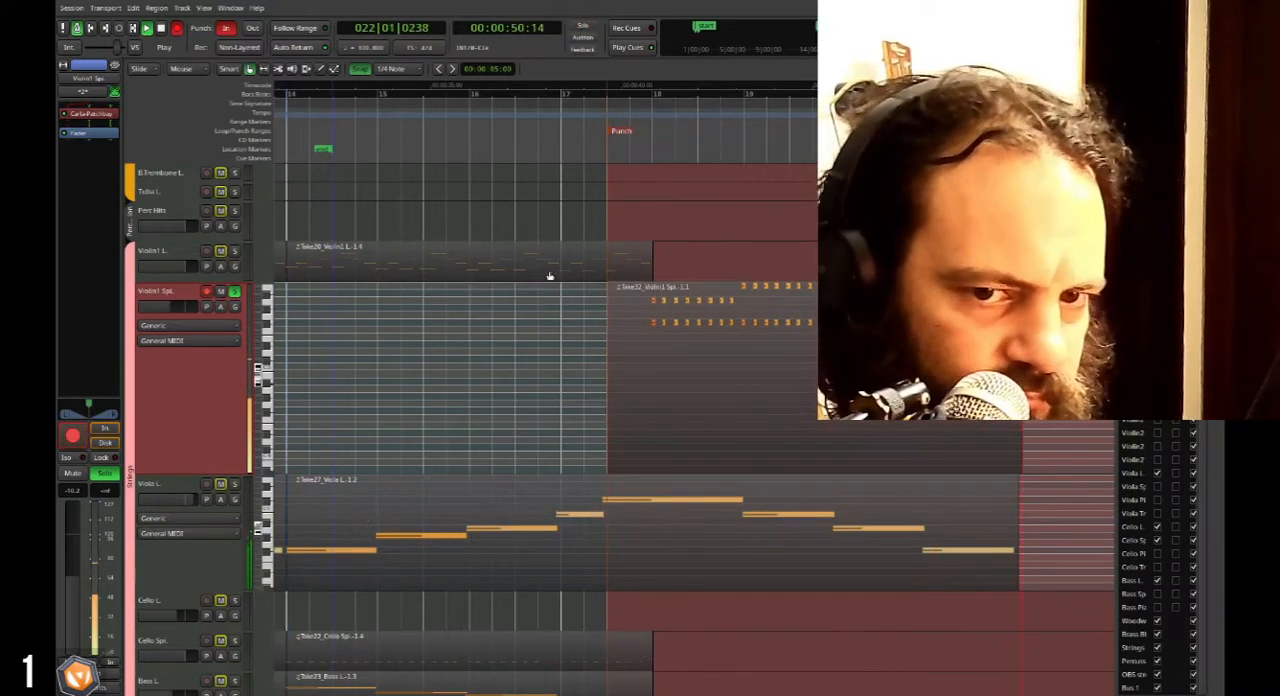
pyautogui.press('space')
pyautogui.click(234, 291)
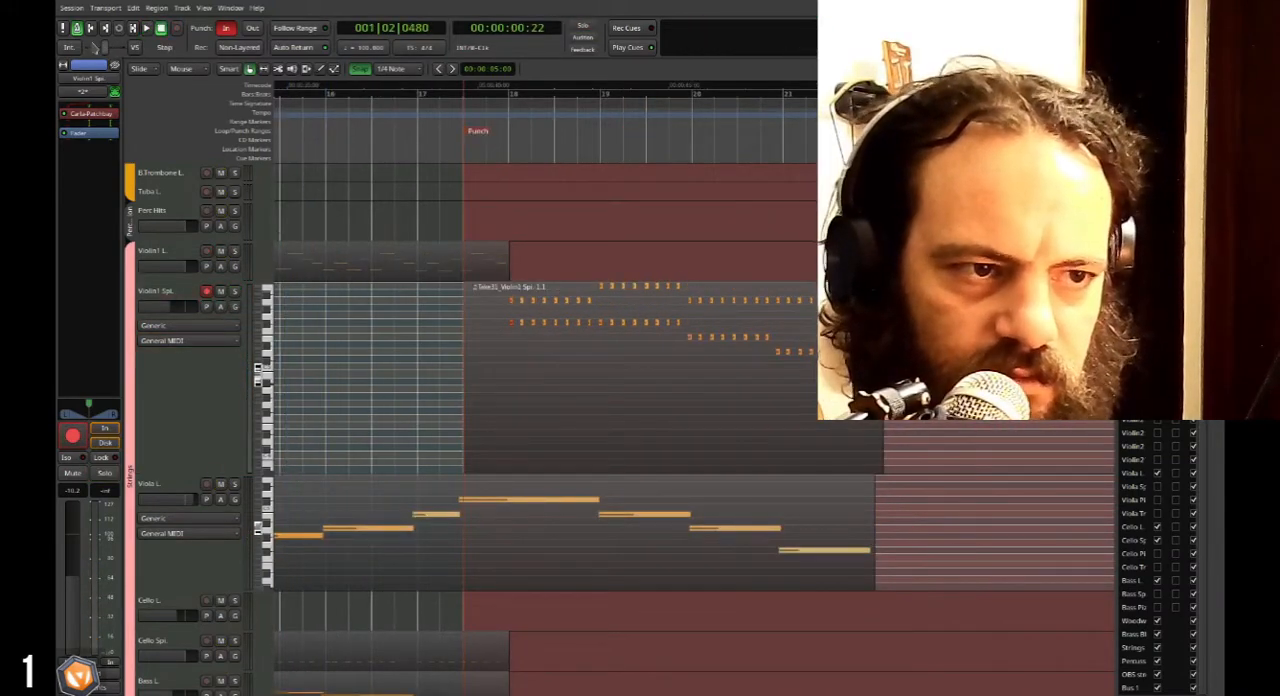
# Play back the Violin1 Spi. passage from bar 17 beat 3 into bar 22.
pyautogui.press('space')
pyautogui.click(435, 135)
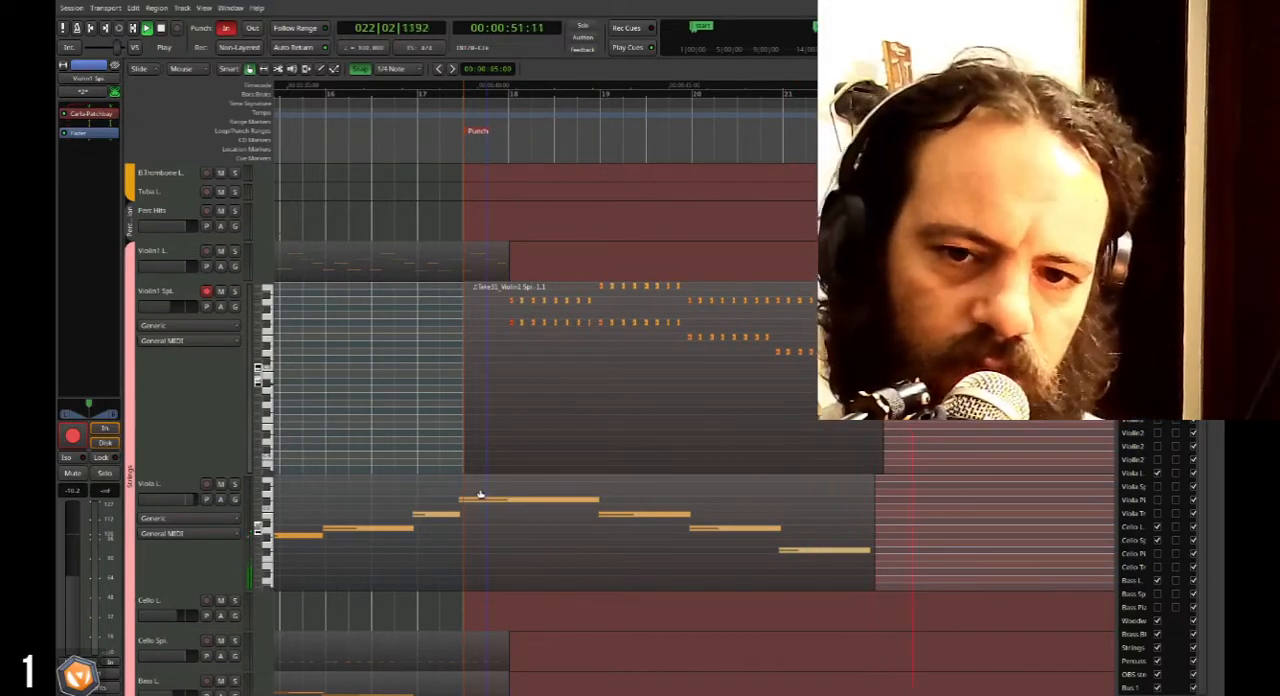
pyautogui.press('space')
# Play back the arrangement from bar 14 through the Violin1 Spi. and Viola L. regions.
pyautogui.scroll(-2, 524, 519)
pyautogui.scroll(1, 545, 450)
pyautogui.hscroll(-2, 551, 428)
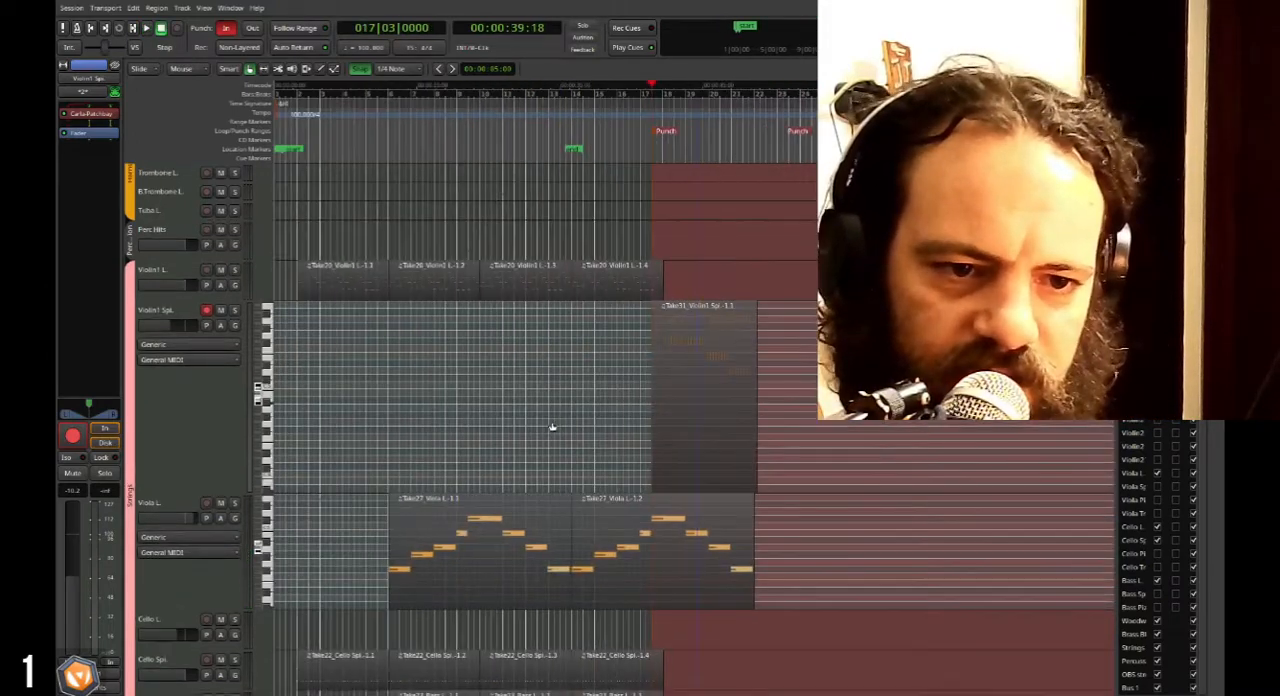
pyautogui.hscroll(2, 552, 428)
pyautogui.hscroll(-2, 552, 428)
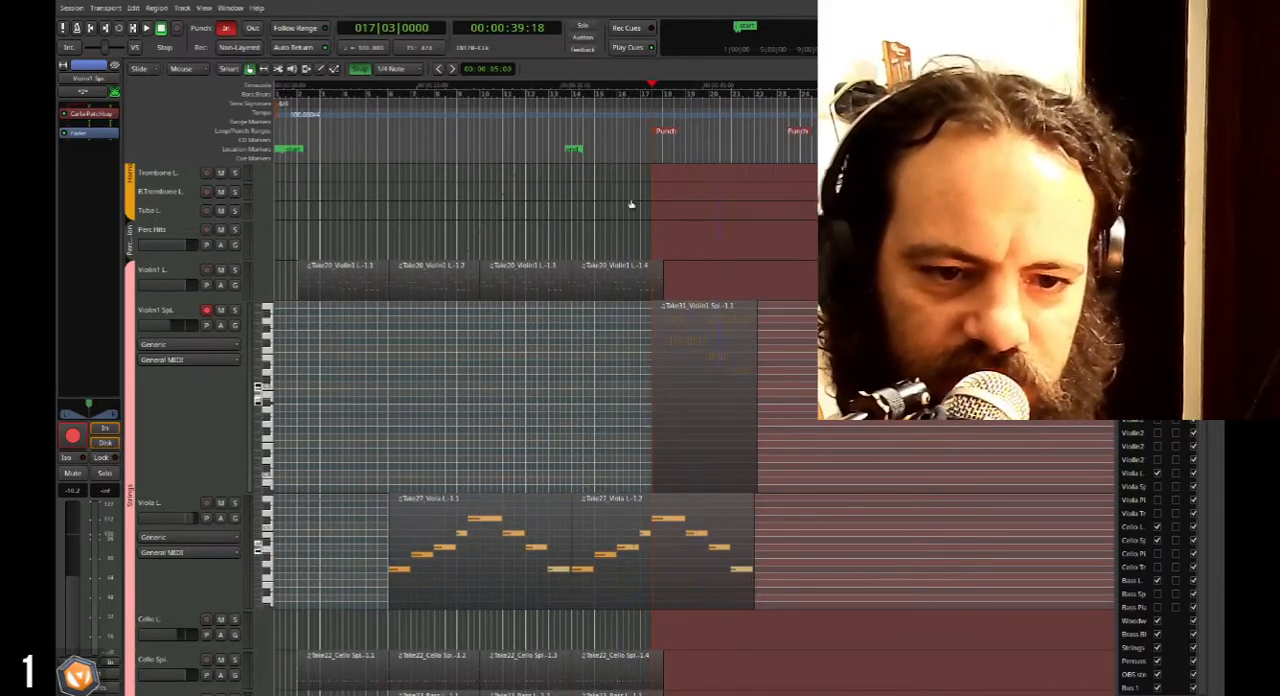
pyautogui.click(573, 96)
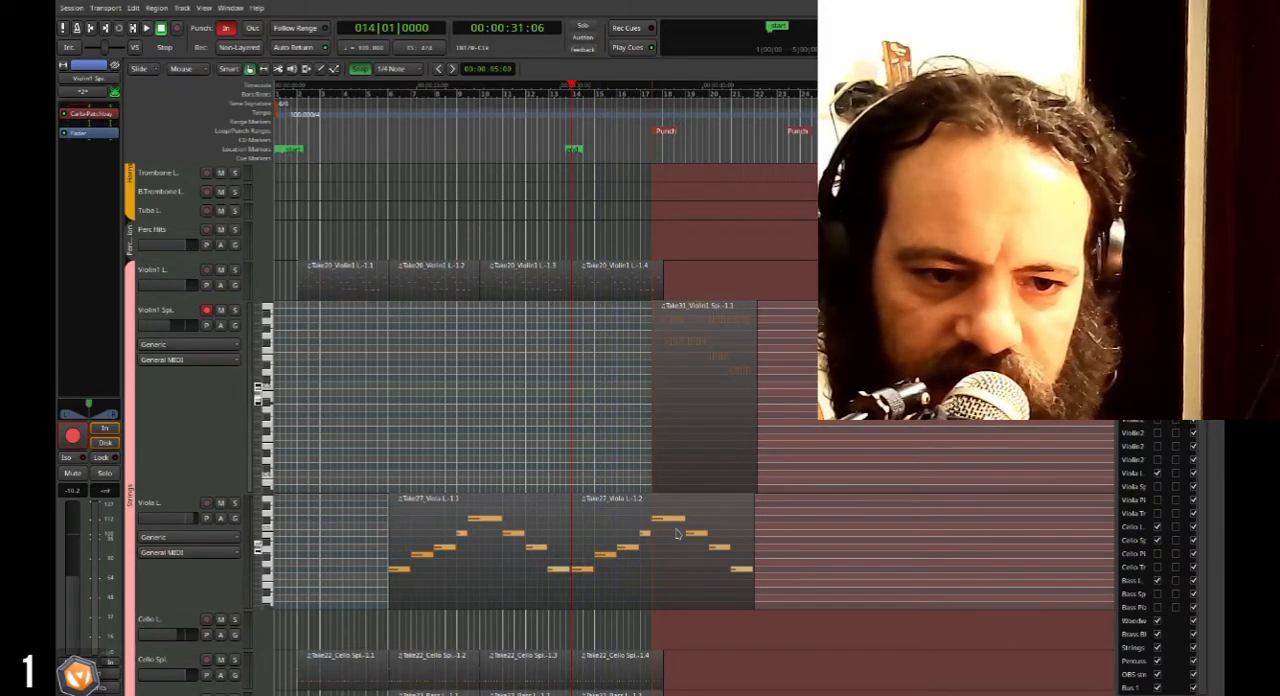
pyautogui.press('space')
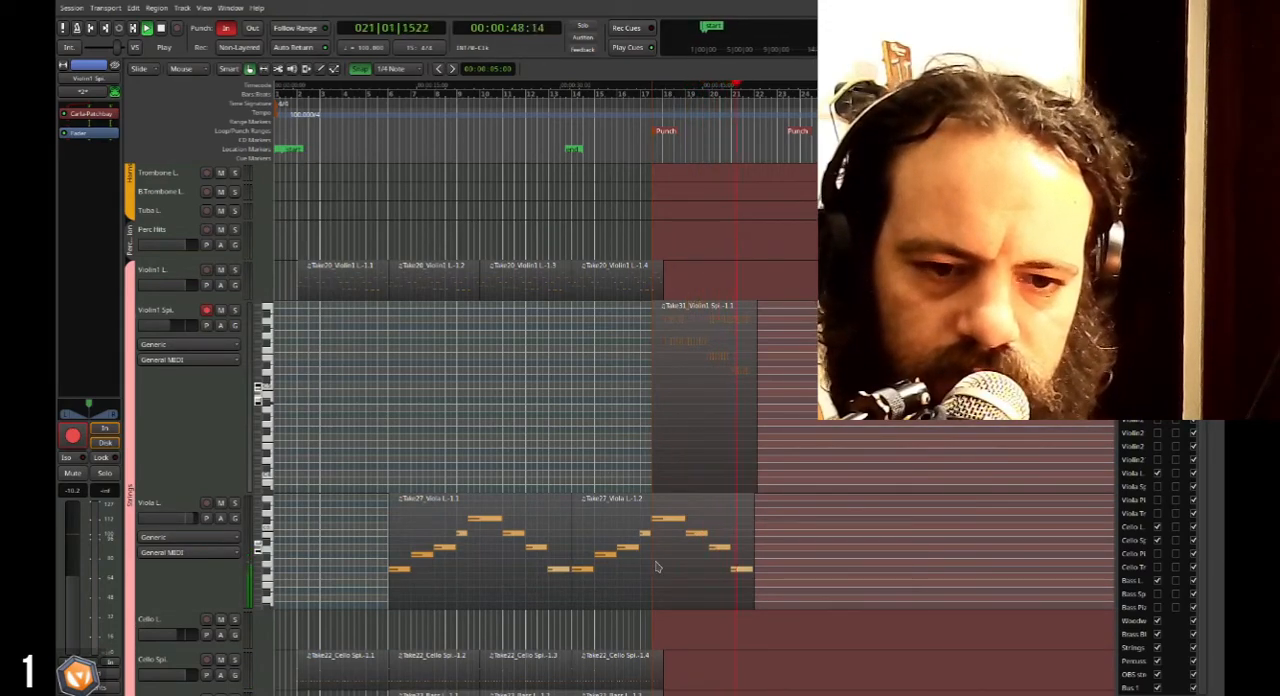
pyautogui.press('space')
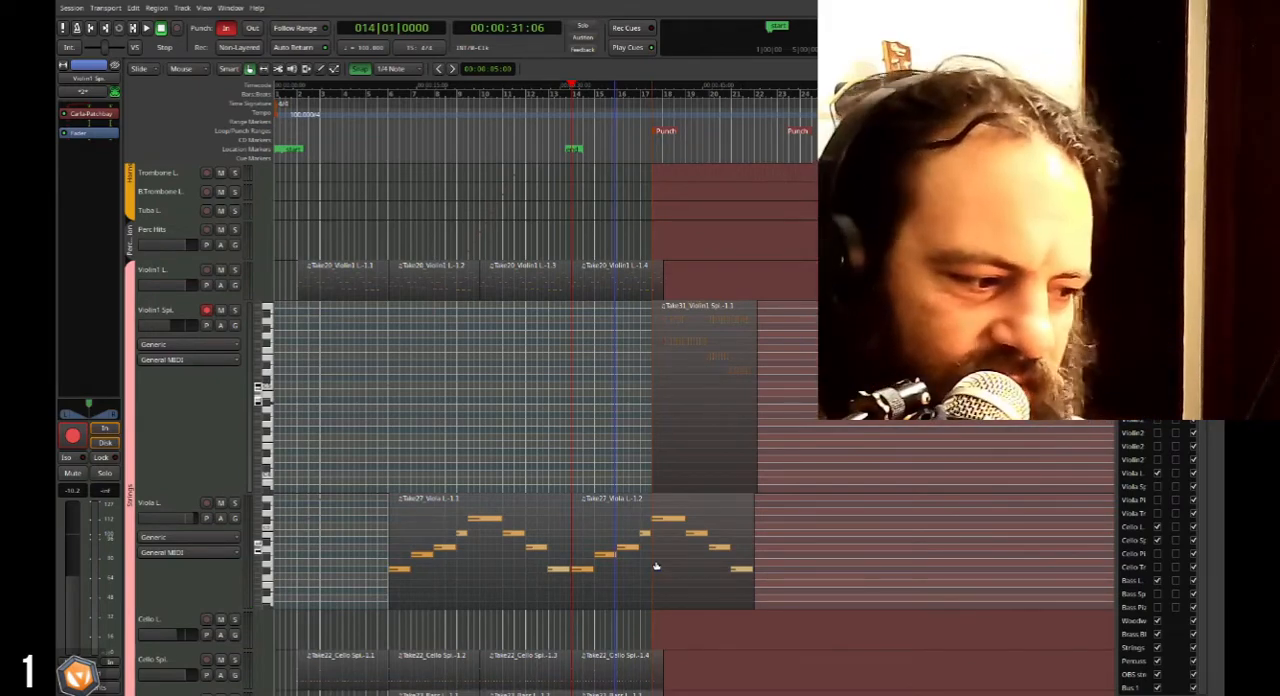
# Reduce the heights of the Violin1 Spi. and Viola L. tracks so only their faders show.
pyautogui.scroll(-1, 156, 490)
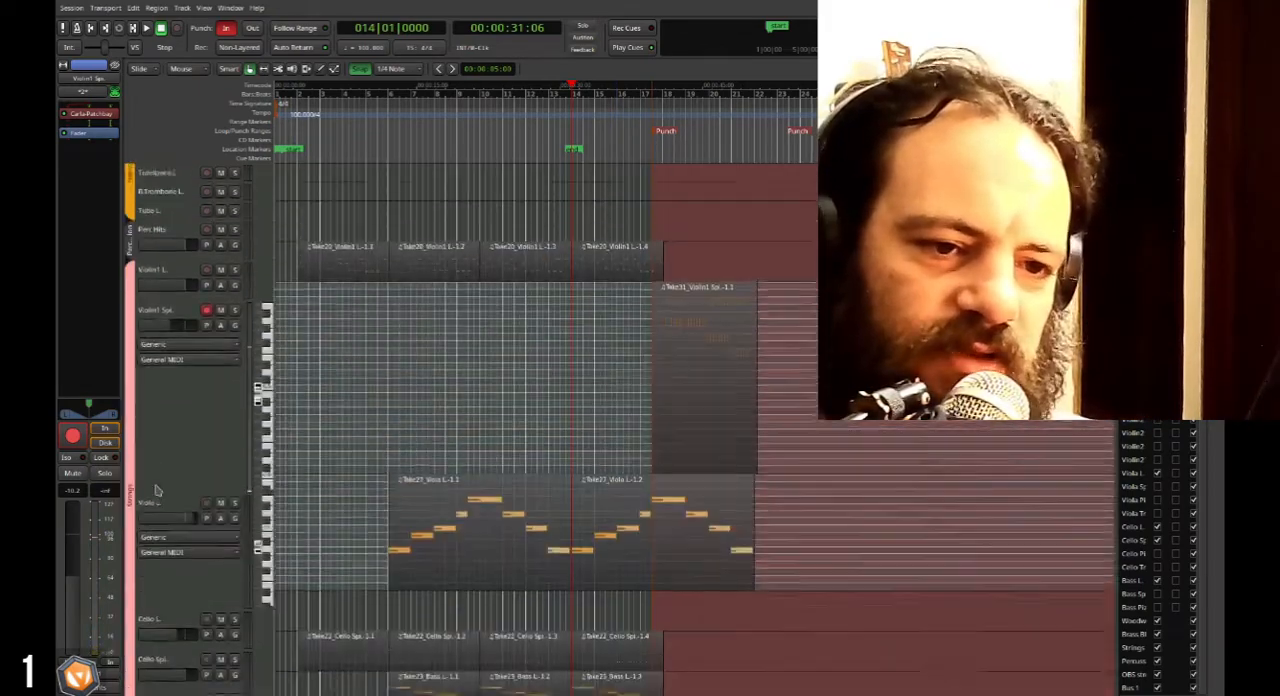
pyautogui.scroll(1, 156, 490)
pyautogui.click(156, 490)
pyautogui.hotkey('ctrl', 'Up')
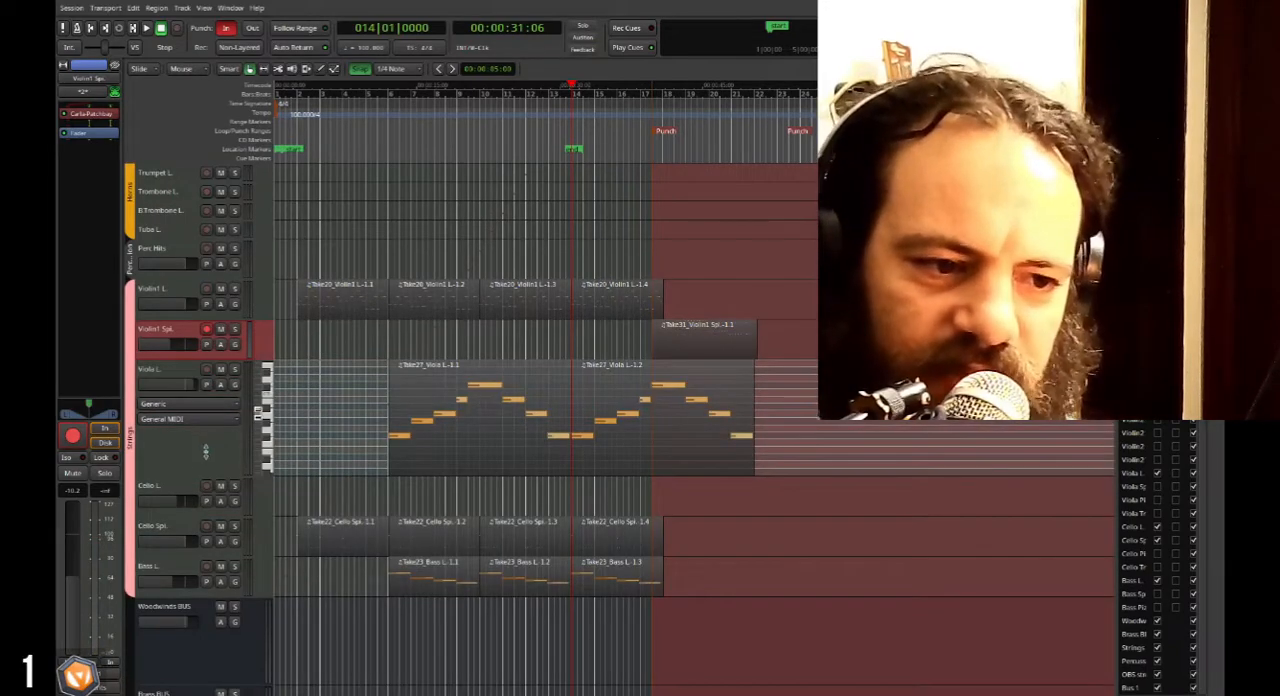
pyautogui.click(199, 450)
pyautogui.hotkey('ctrl', 'Down')
pyautogui.hotkey('ctrl', 'Up')
# Play back the string parts briefly from bar 17 beat 3.
pyautogui.scroll(-3, 177, 447)
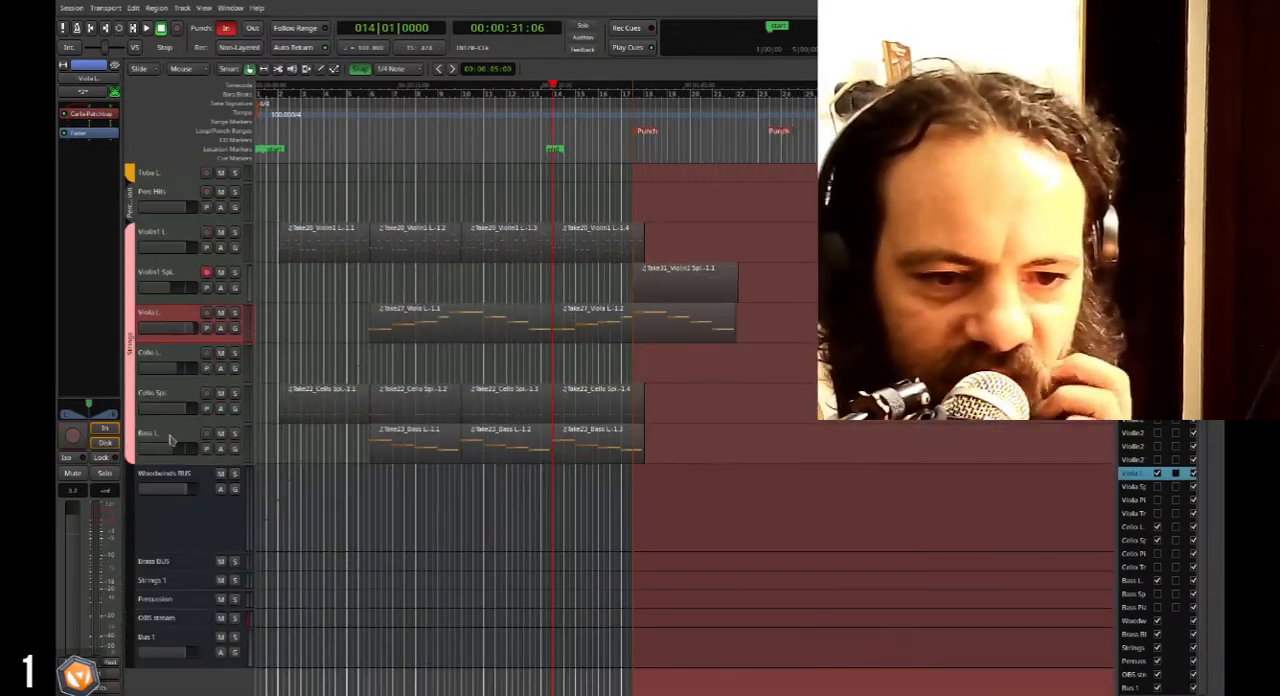
pyautogui.scroll(2, 588, 443)
pyautogui.press('.')
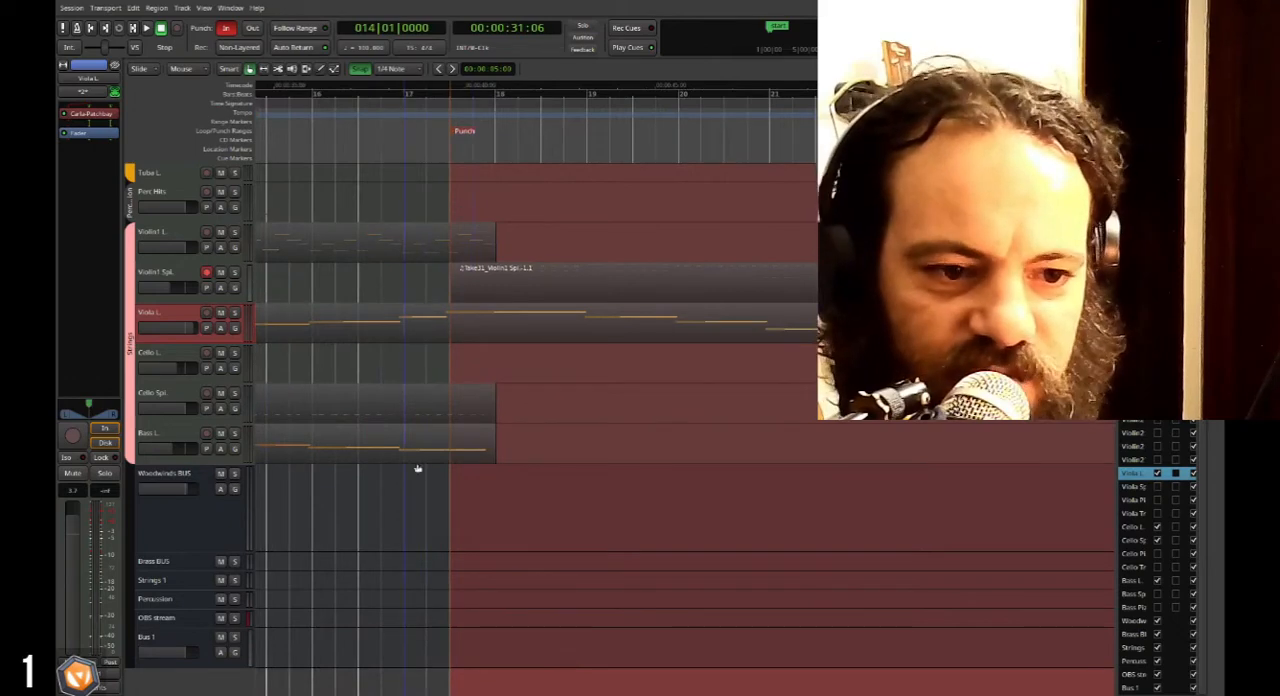
pyautogui.press('space')
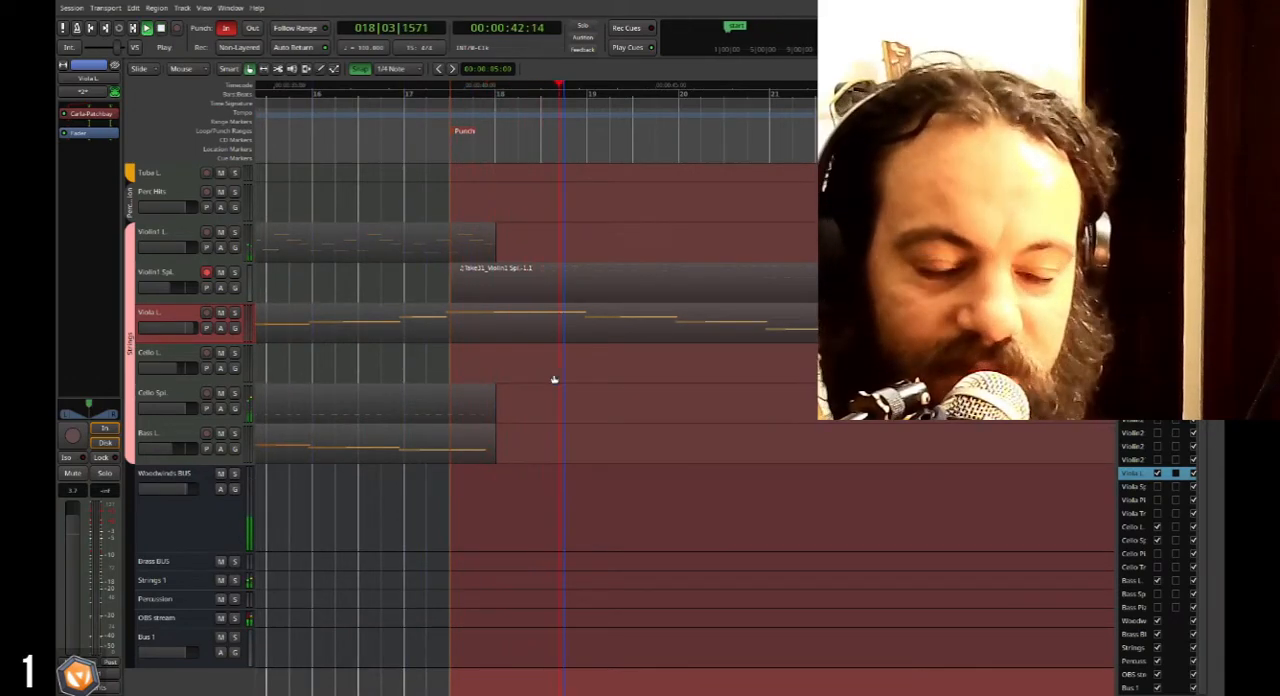
pyautogui.press('space')
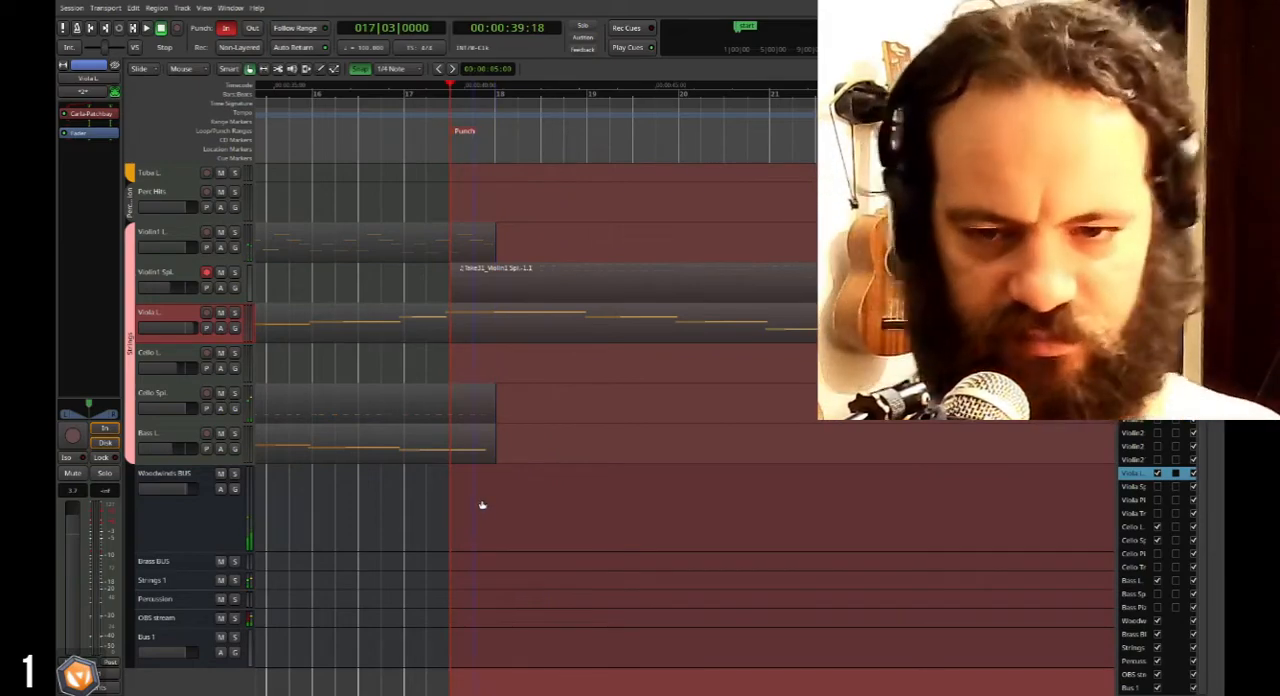
# Examine the layout of the recorded regions across all sections, then the string regions around bar 18.
pyautogui.scroll(-1, 363, 408)
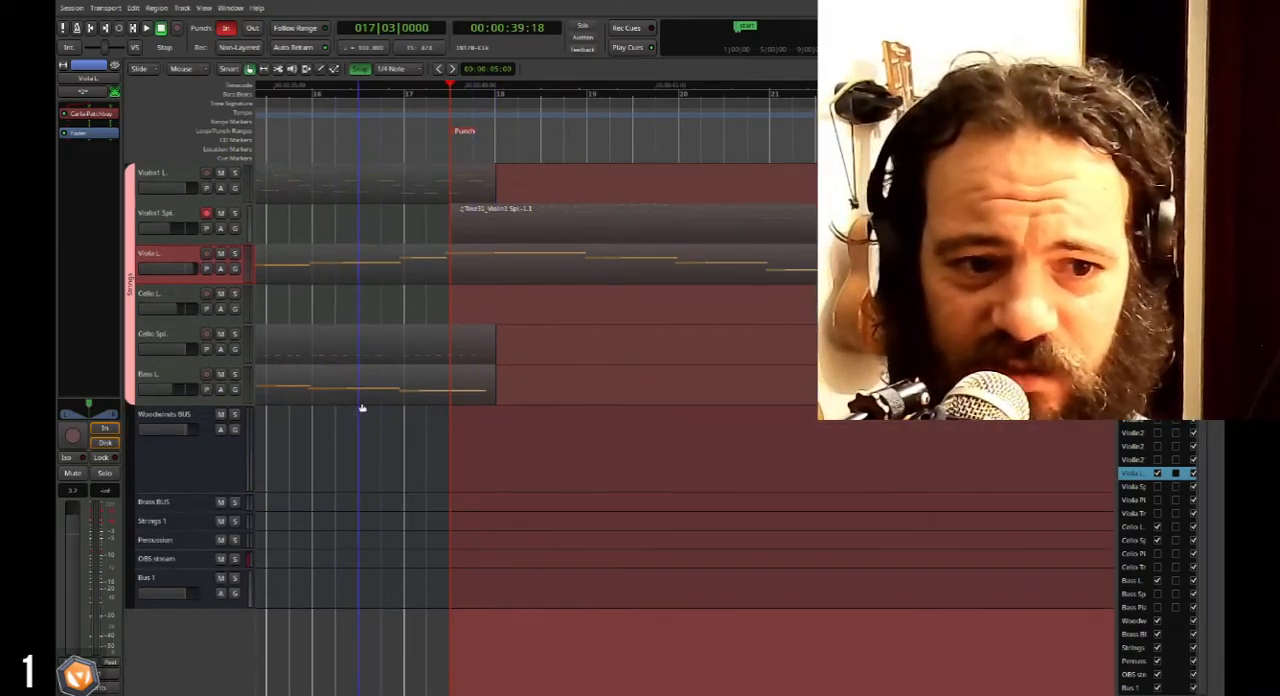
pyautogui.hscroll(3, 363, 408)
pyautogui.scroll(5, 363, 408)
pyautogui.scroll(-7, 386, 403)
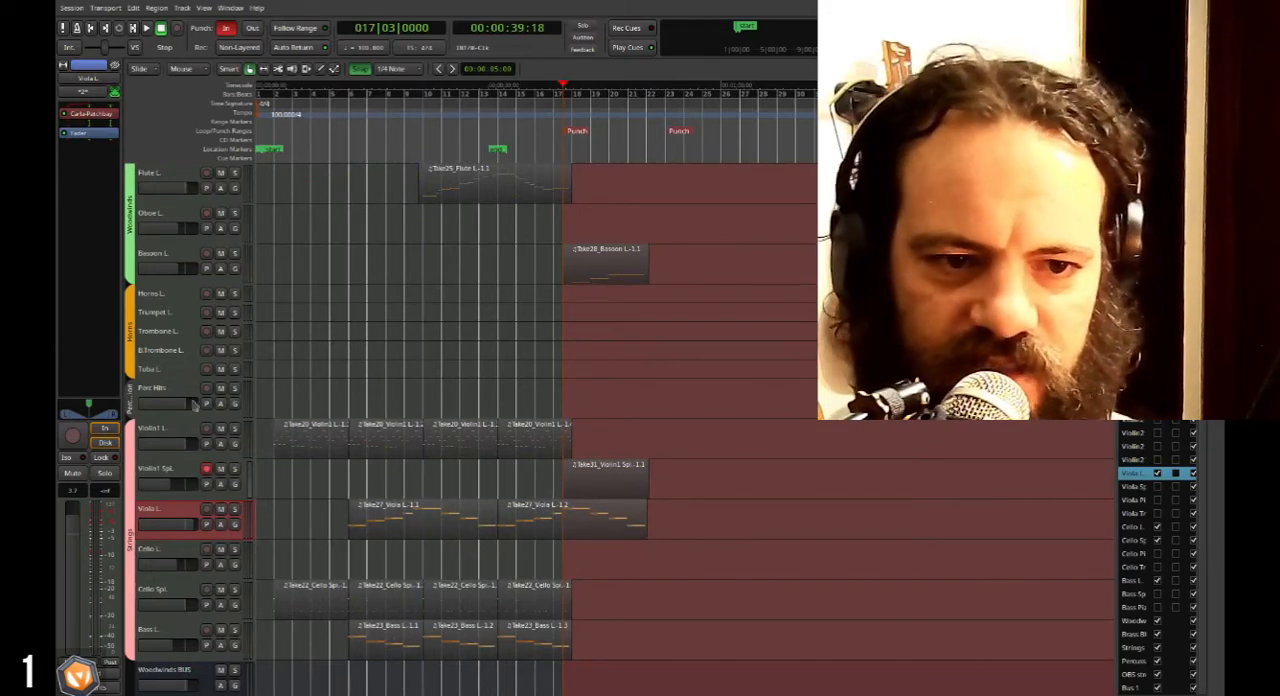
pyautogui.scroll(-4, 626, 391)
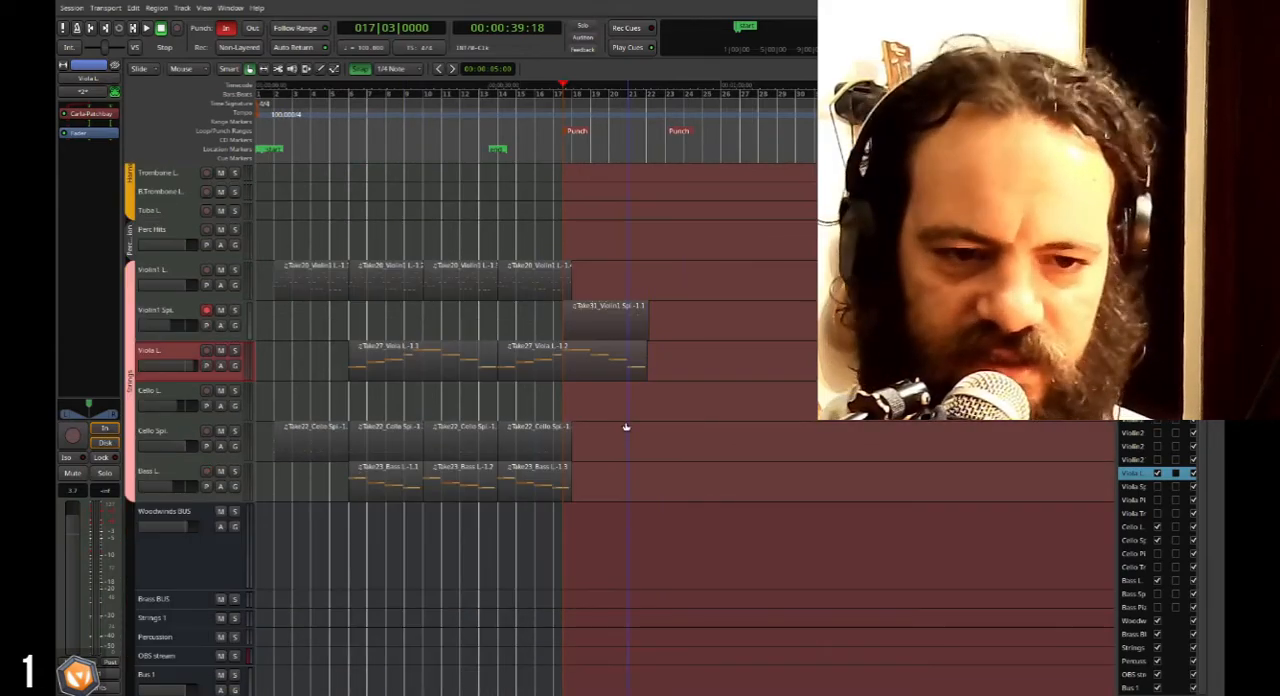
pyautogui.scroll(2, 626, 427)
pyautogui.scroll(-2, 626, 427)
pyautogui.scroll(5, 626, 427)
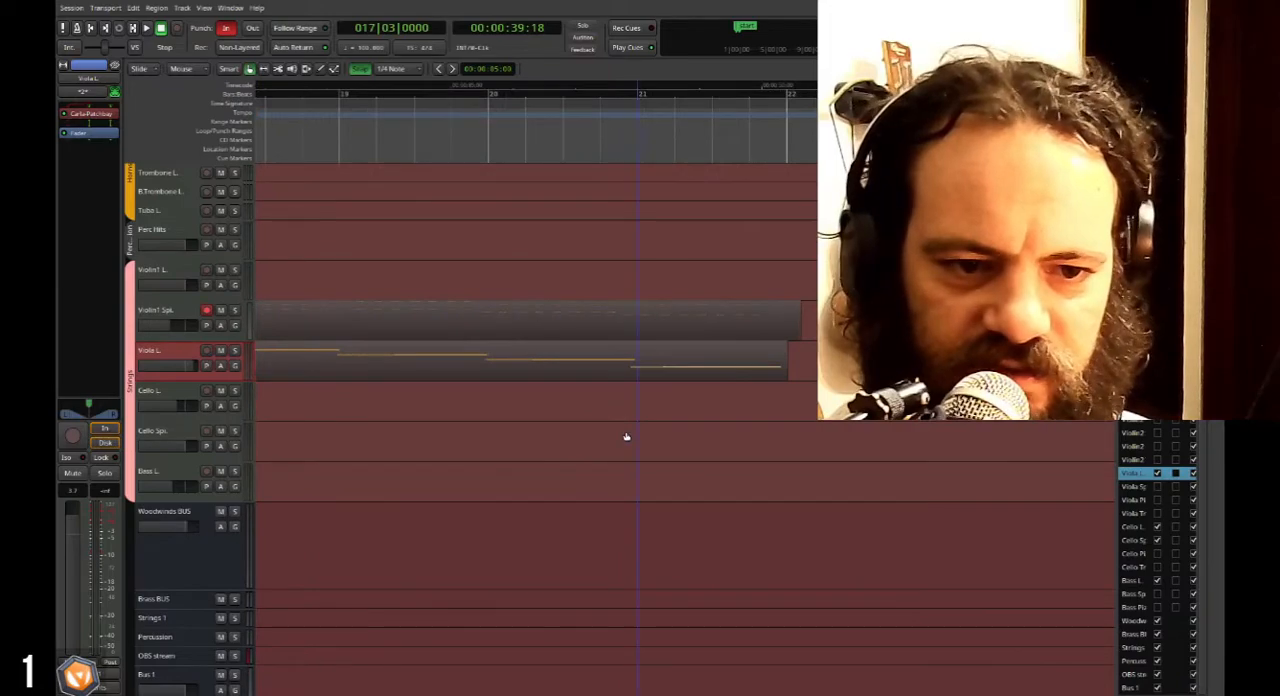
pyautogui.hscroll(-4, 626, 436)
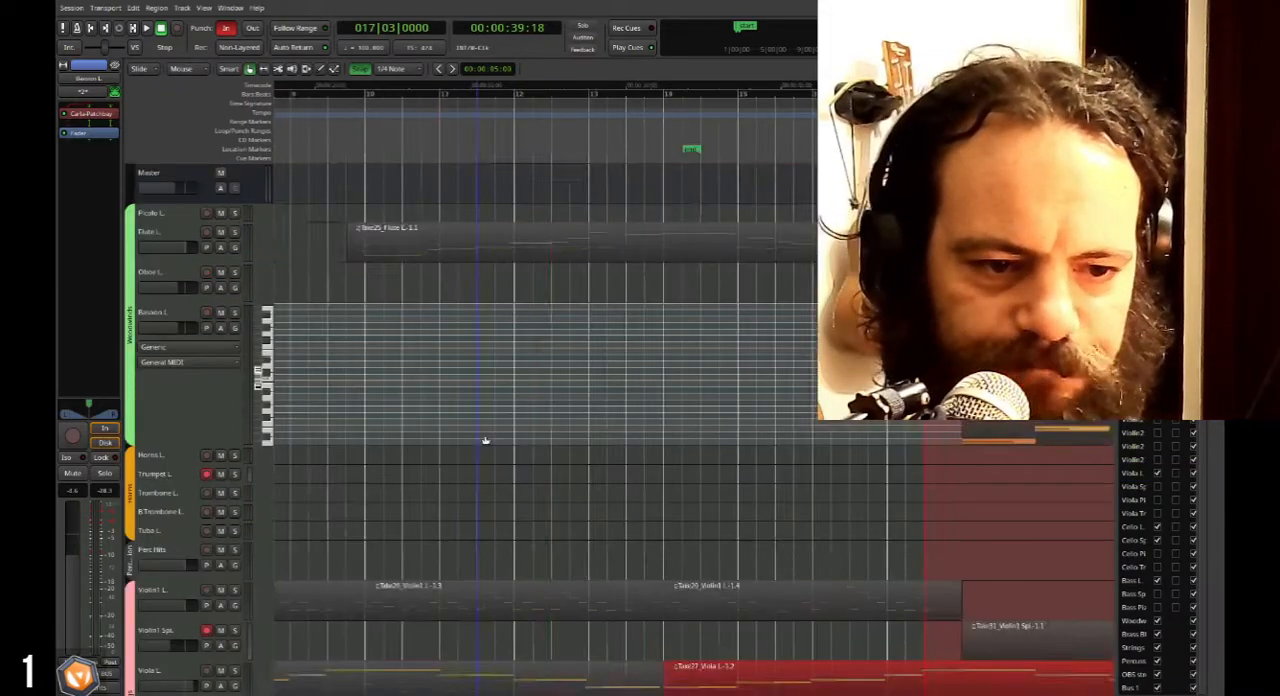
# Select the Bassoon L. track and enlarge it to show its recorded notes.
pyautogui.hscroll(4, 500, 443)
pyautogui.click(190, 412)
pyautogui.scroll(3, 190, 412)
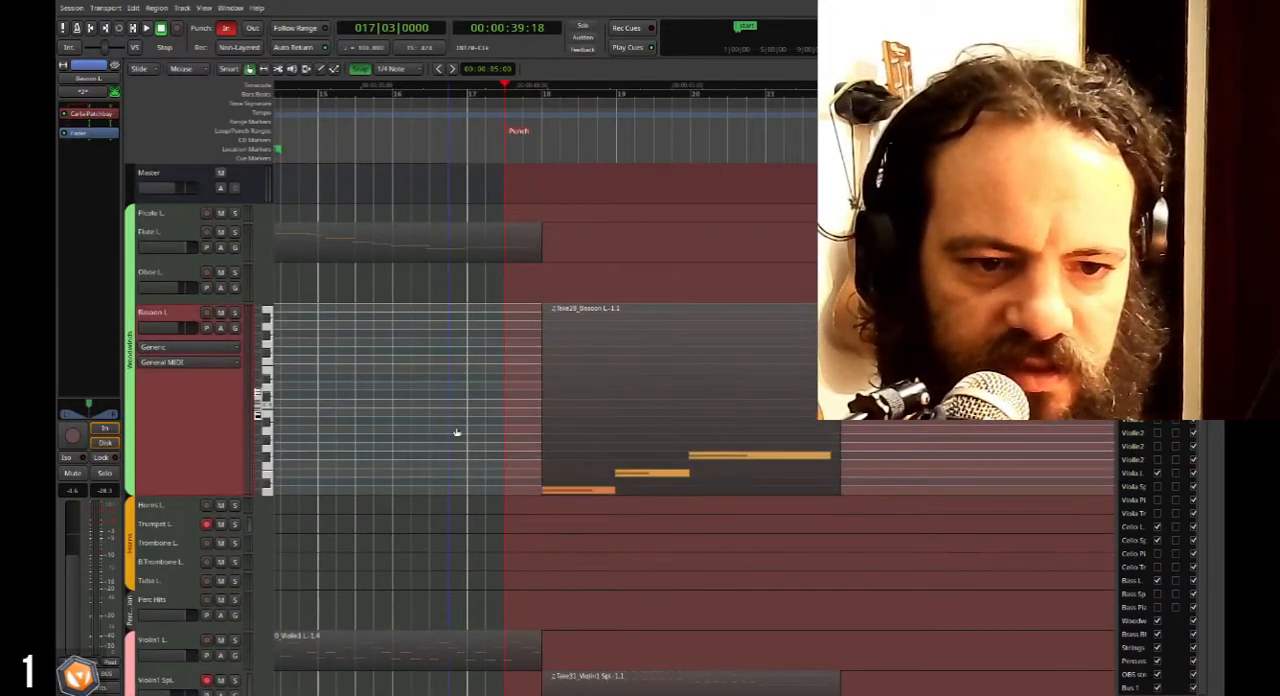
# Disarm recording on the Trumpet L. and Violin1 Spi. tracks and select the Bass L. track.
pyautogui.scroll(-3, 207, 425)
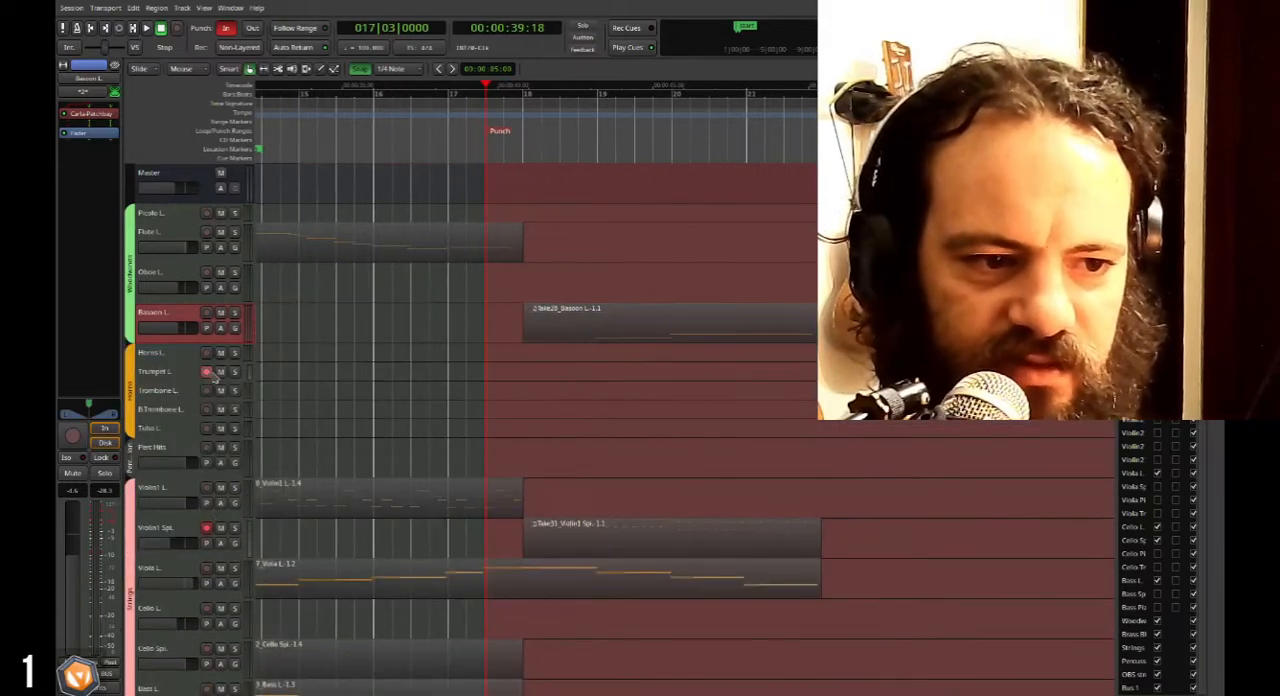
pyautogui.scroll(-5, 214, 533)
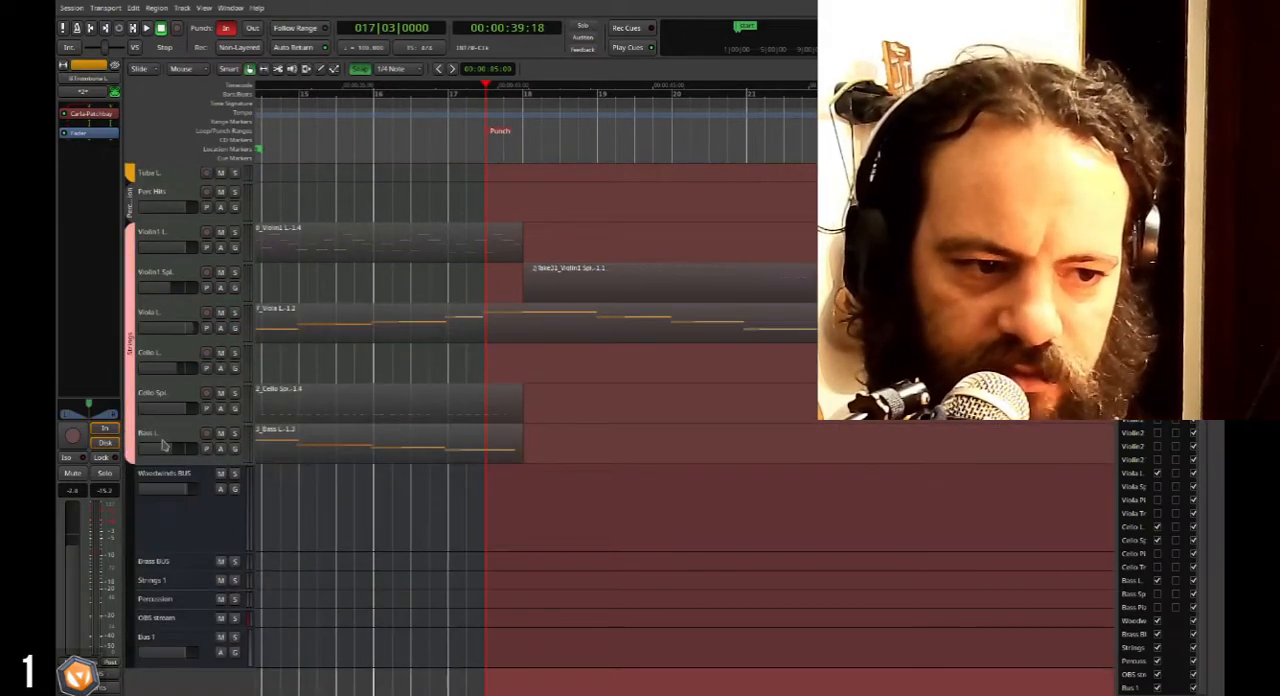
pyautogui.click(166, 444)
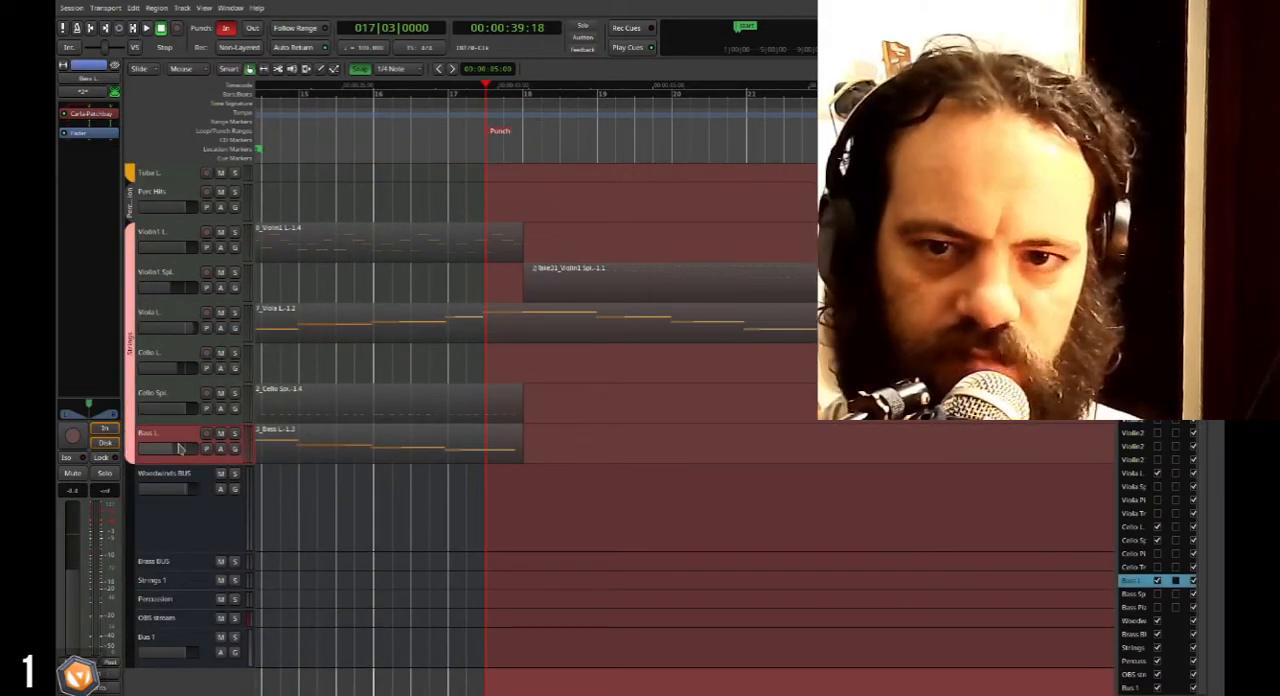
# Extend the last Bass L. region and its final held note to bar 22.
pyautogui.scroll(1, 487, 444)
pyautogui.click(507, 454)
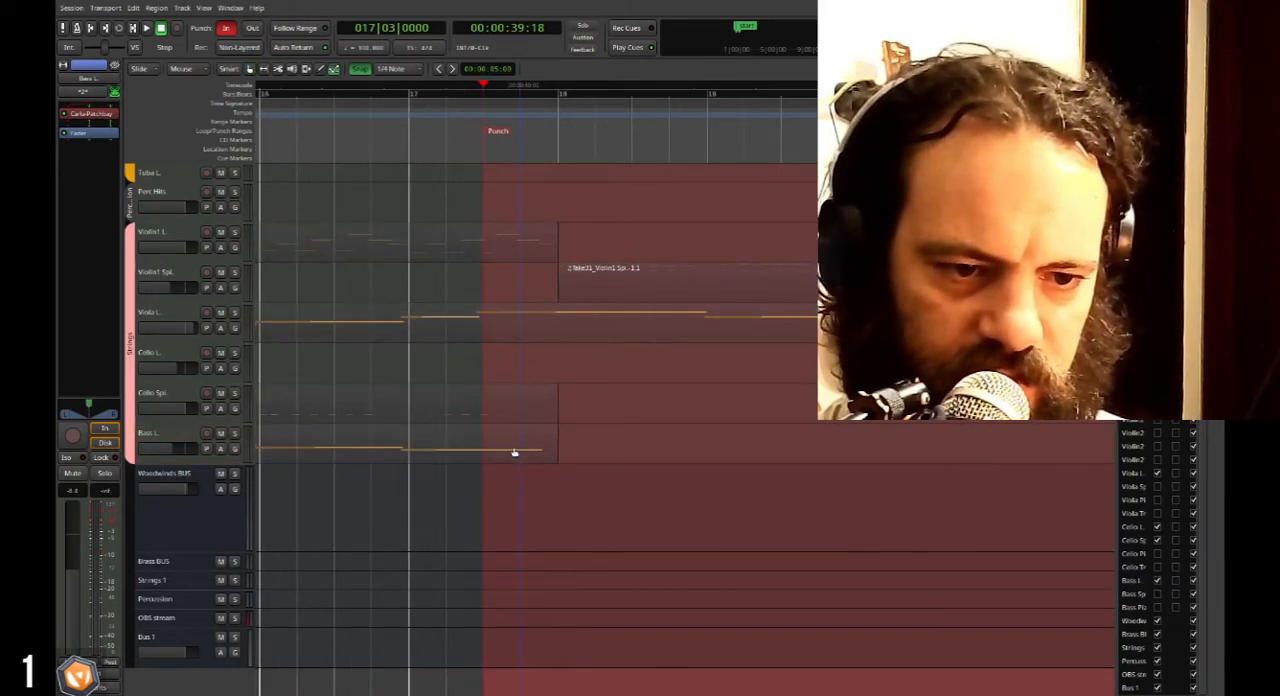
pyautogui.click(507, 449)
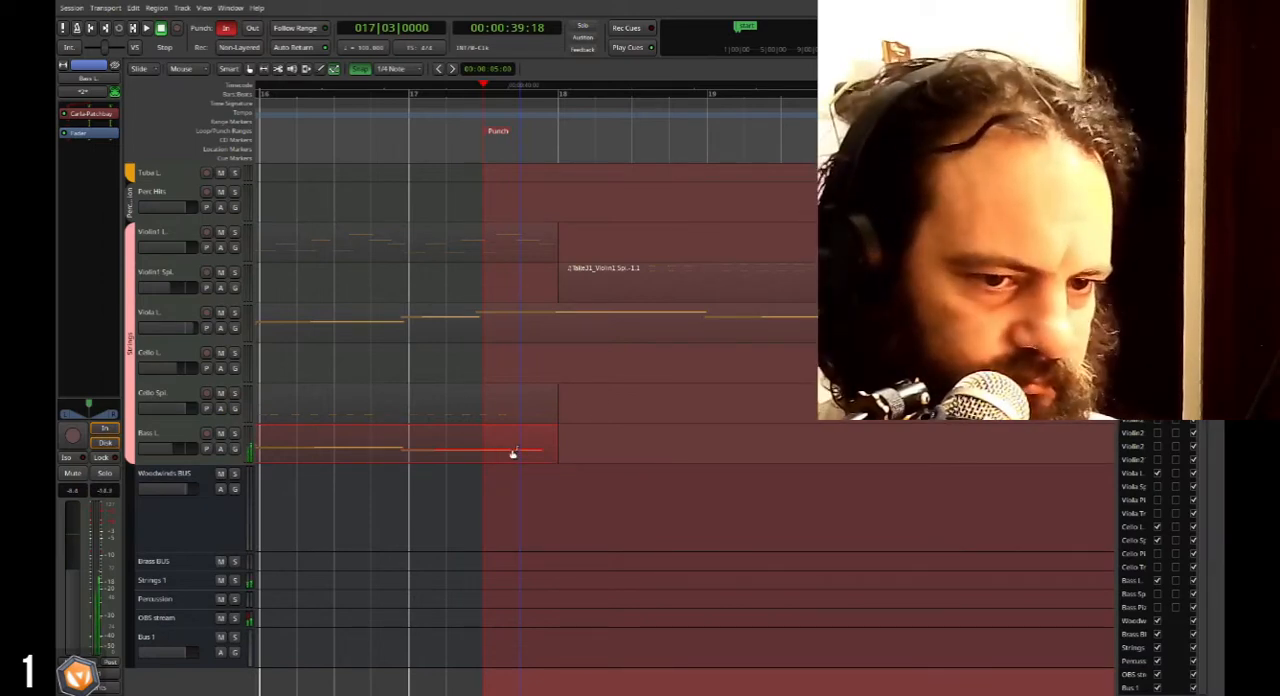
pyautogui.scroll(-1, 512, 454)
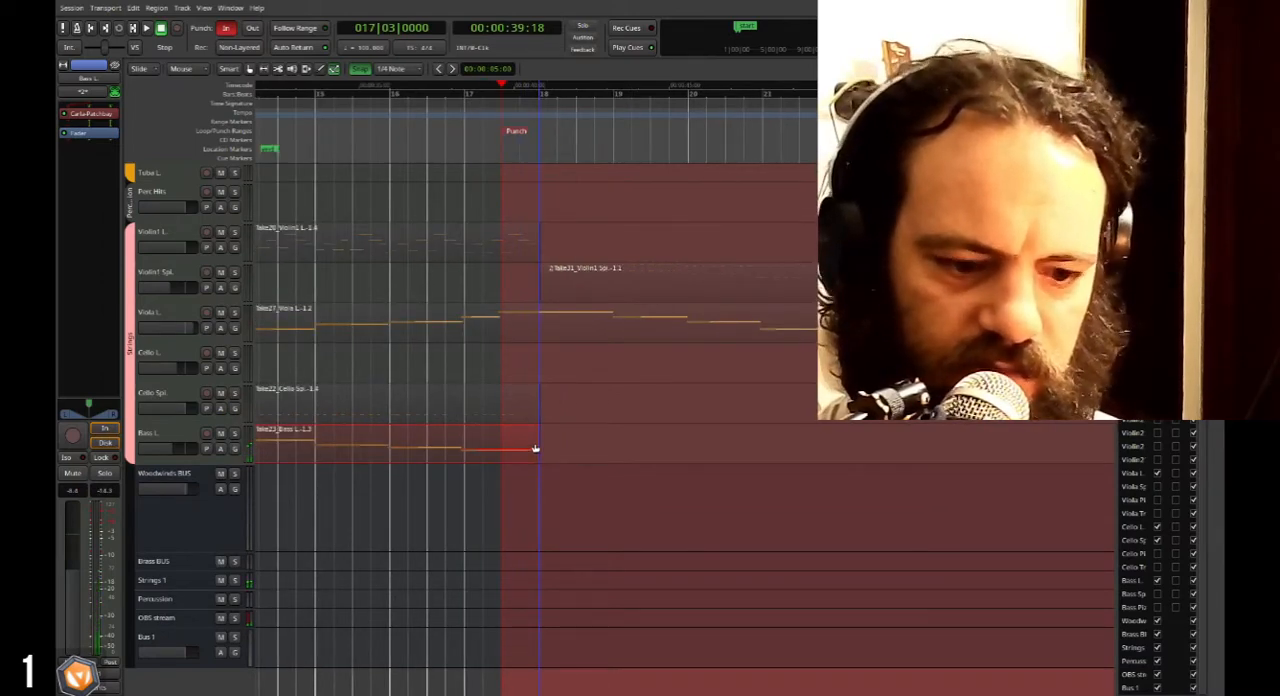
pyautogui.press('g')
pyautogui.moveTo(530, 443); pyautogui.dragTo(626, 453)
pyautogui.scroll(-2, 531, 443)
pyautogui.press('g')
pyautogui.scroll(1, 780, 366)
pyautogui.hscroll(2, 722, 347)
# Play back the strings briefly, then move the playhead to about bar 17 beat 3.
pyautogui.press('space')
pyautogui.press('space')
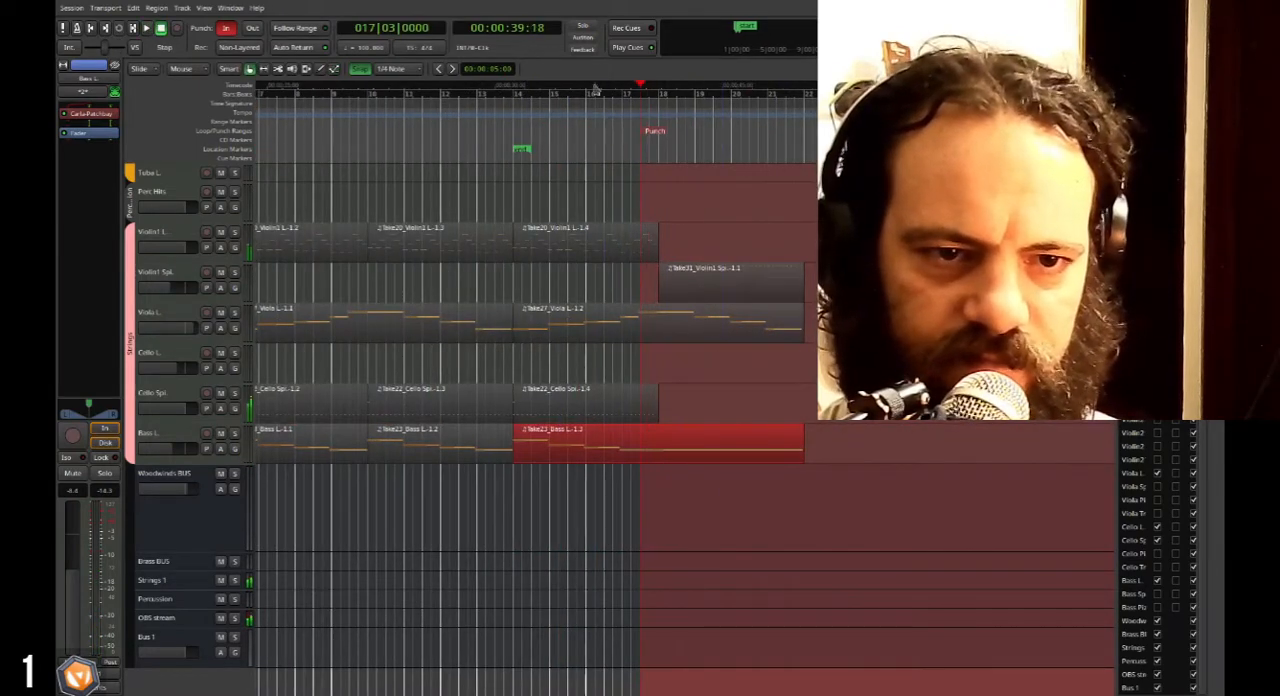
pyautogui.click(588, 92)
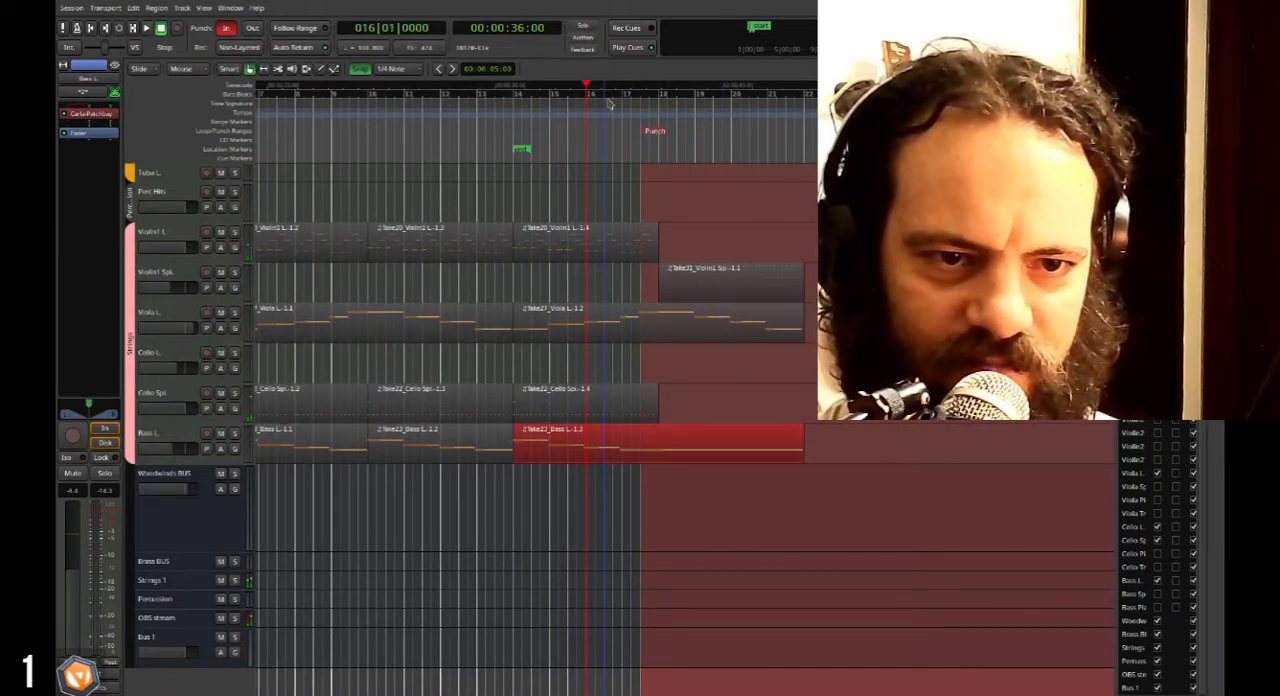
pyautogui.click(609, 103)
pyautogui.scroll(3, 638, 427)
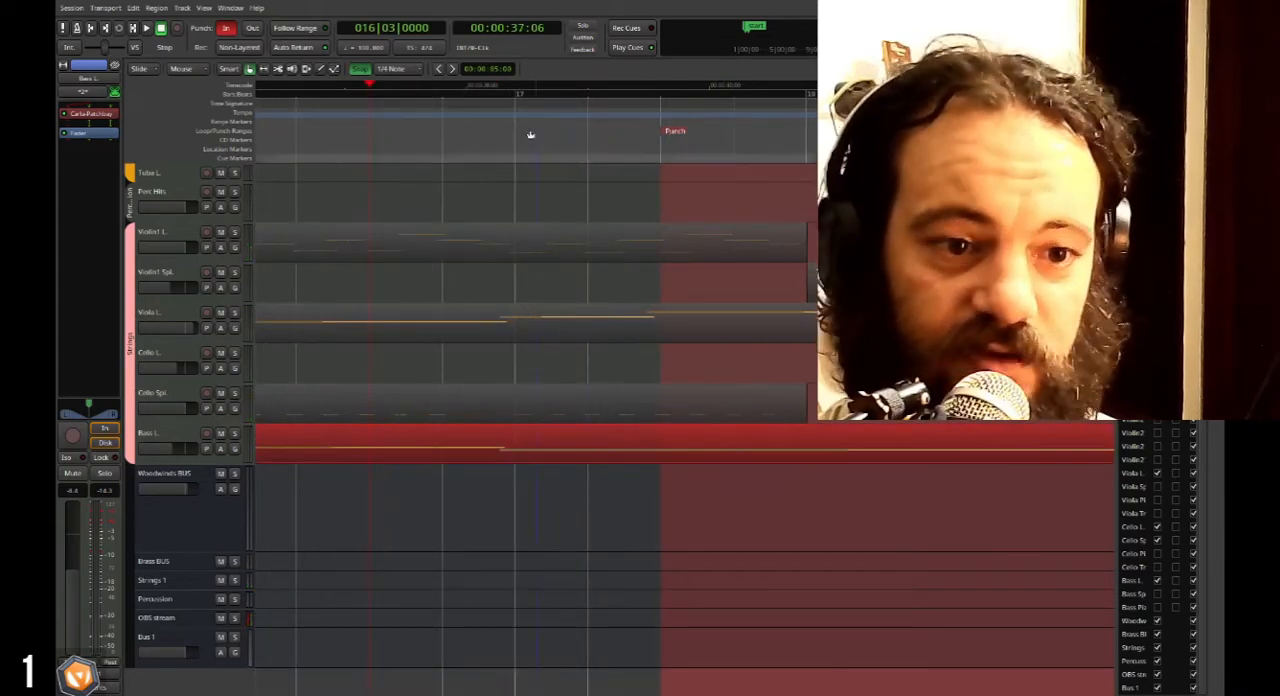
pyautogui.click(478, 103)
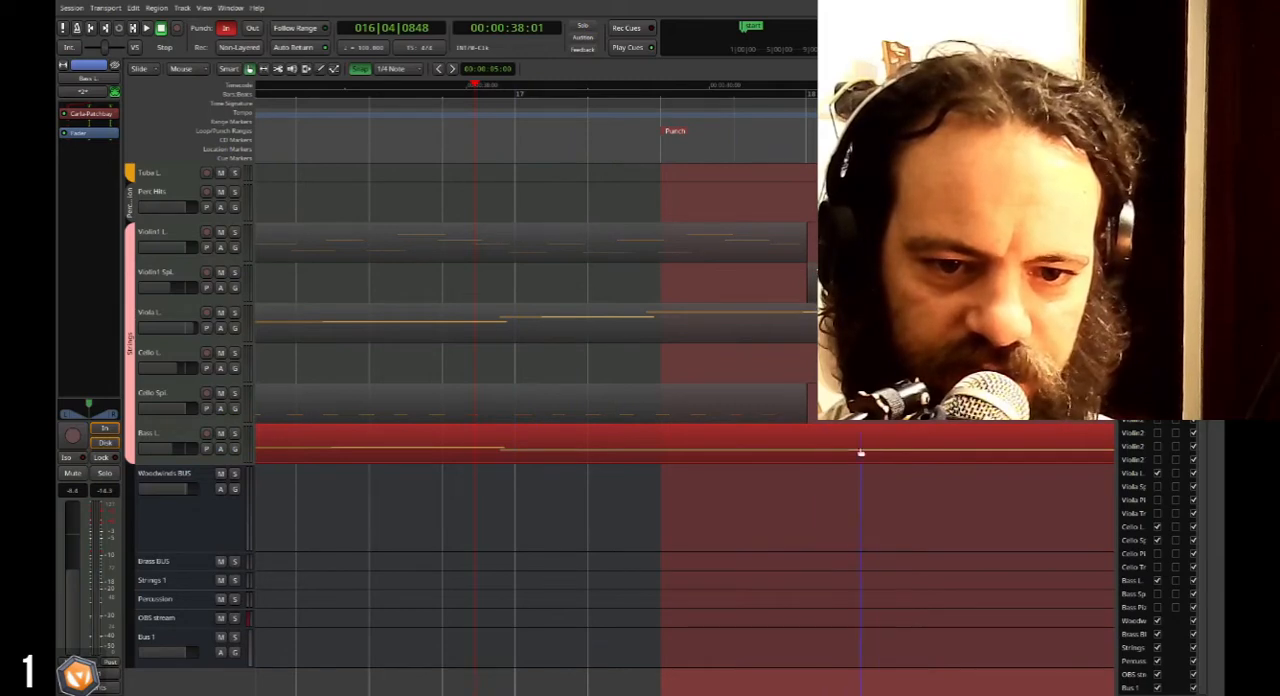
pyautogui.click(677, 122)
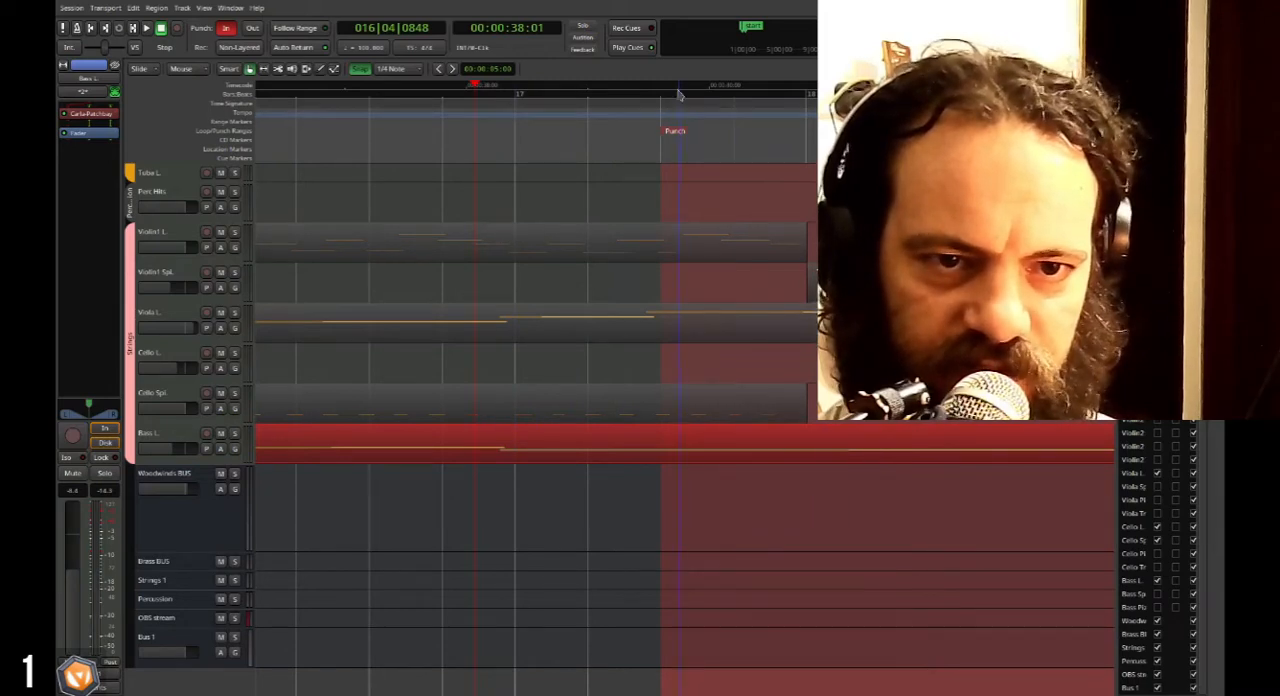
# Play back the passage around bar 17 with Bass L. soloed, then with the other strings through bar 22.
pyautogui.click(234, 433)
pyautogui.press('space')
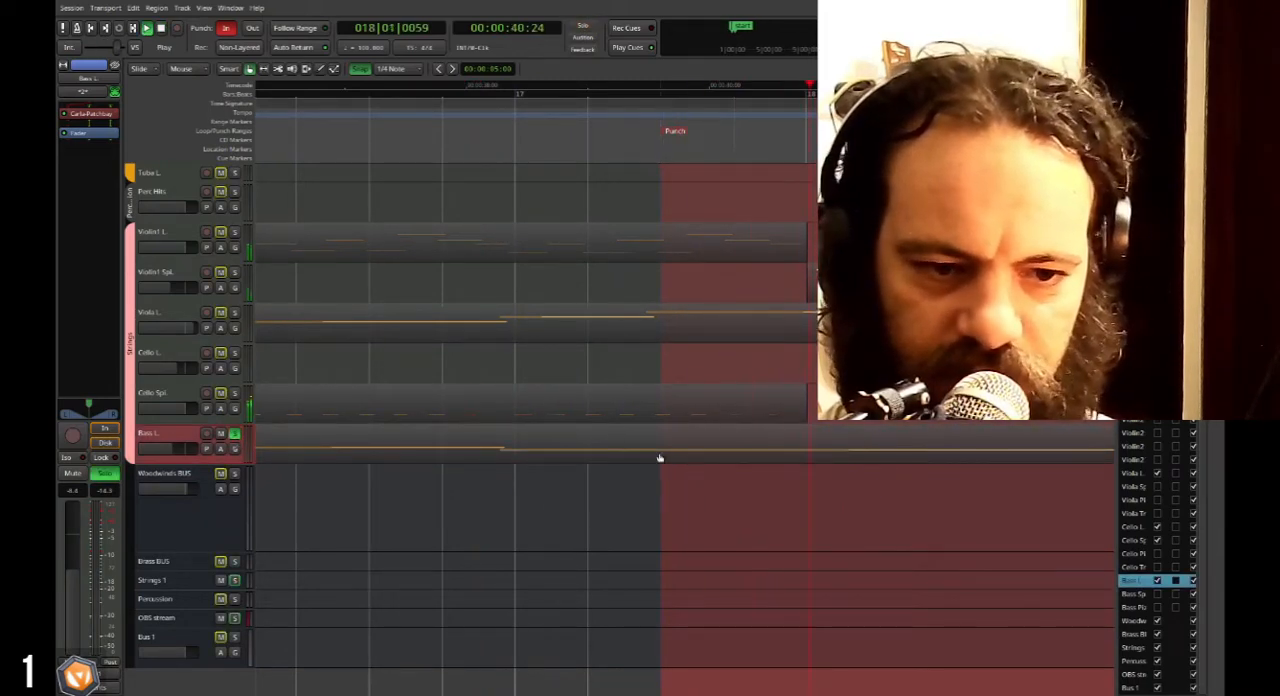
pyautogui.click(477, 105)
pyautogui.press('space')
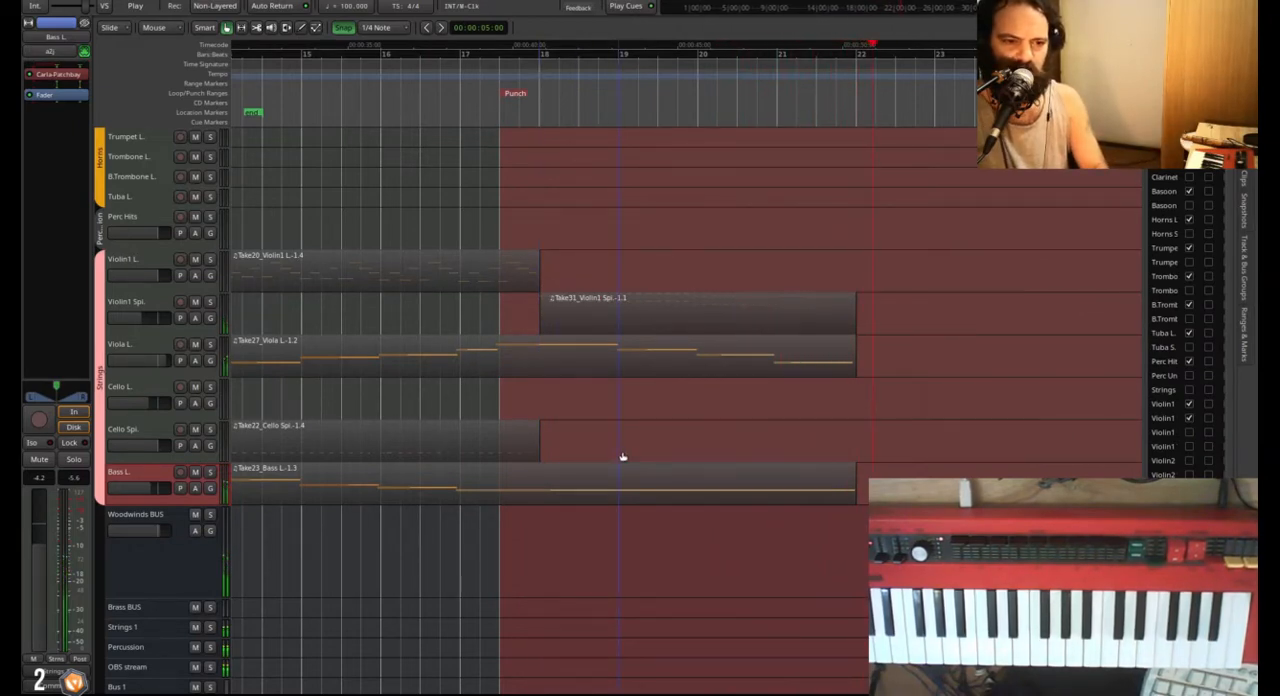
pyautogui.press('space')
# Shorten the last Bass L. region so that it ends at bar 18 beat 3.
pyautogui.click(546, 489)
pyautogui.moveTo(848, 486); pyautogui.dragTo(572, 490)
pyautogui.scroll(2, 572, 490)
pyautogui.hscroll(-1, 539, 483)
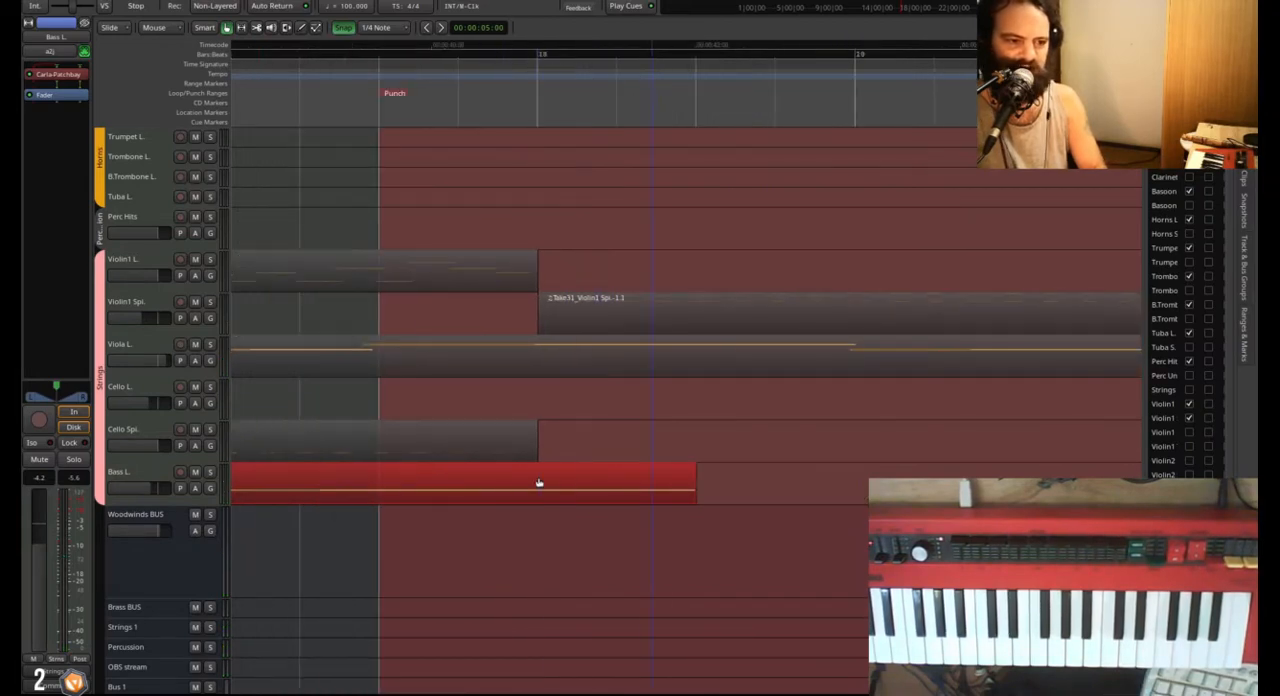
# Turn off punch-in and record a new line on the armed Bass L. track from about bar 17 to past bar 22.
pyautogui.click(205, 0)
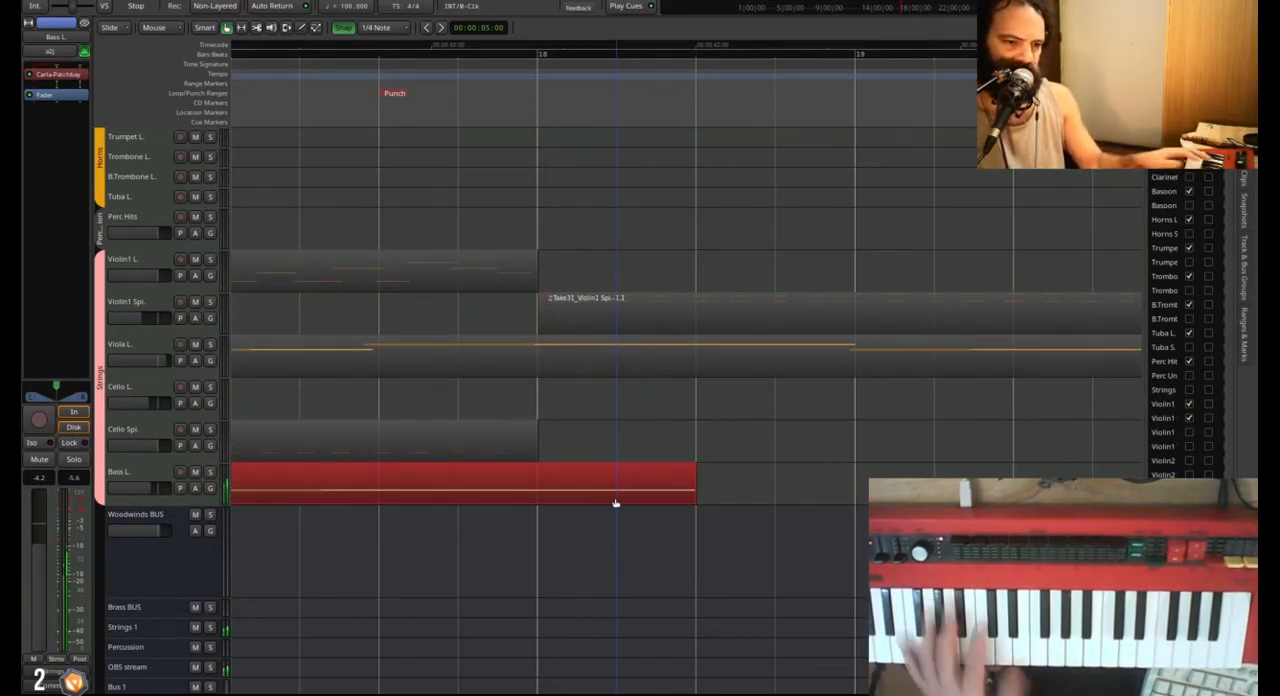
pyautogui.scroll(-1, 467, 302)
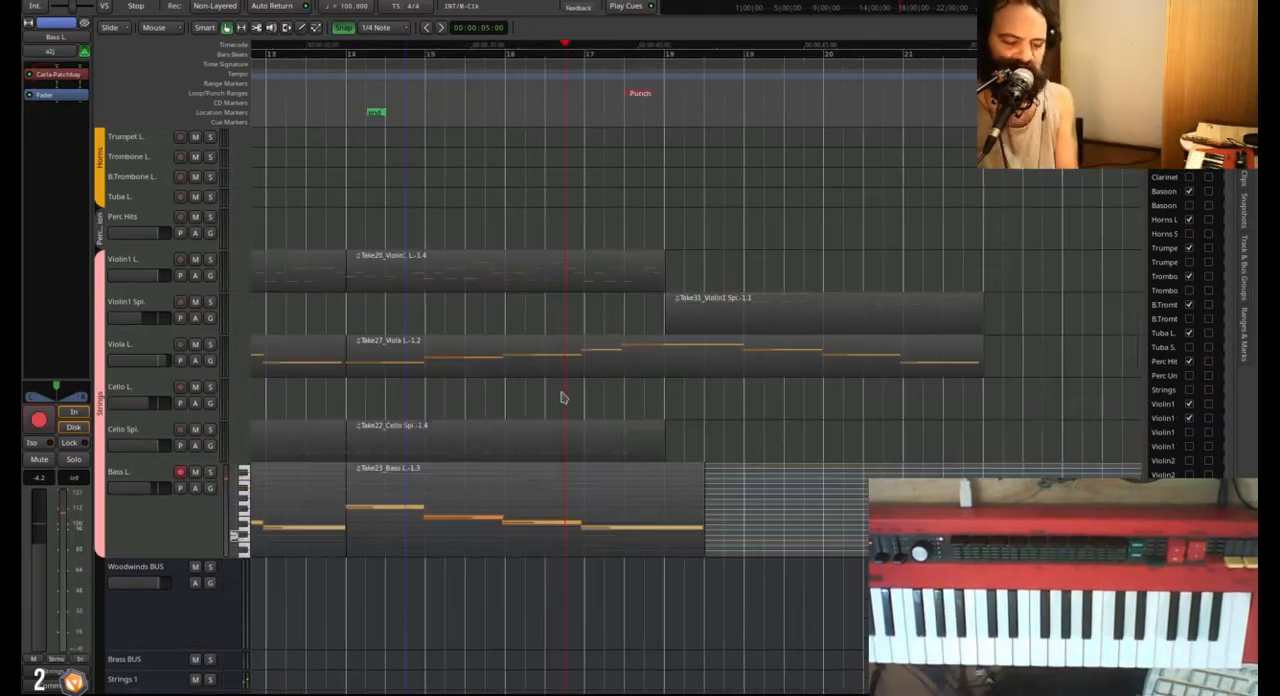
pyautogui.press('space')
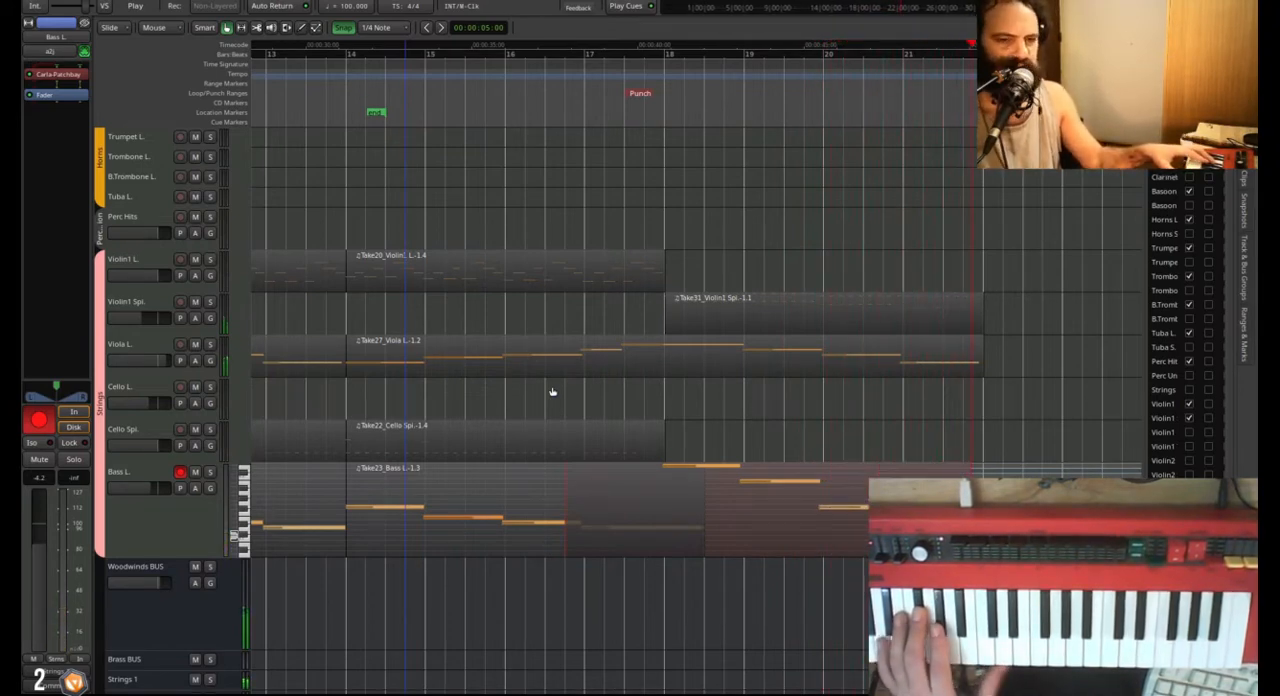
pyautogui.press('space')
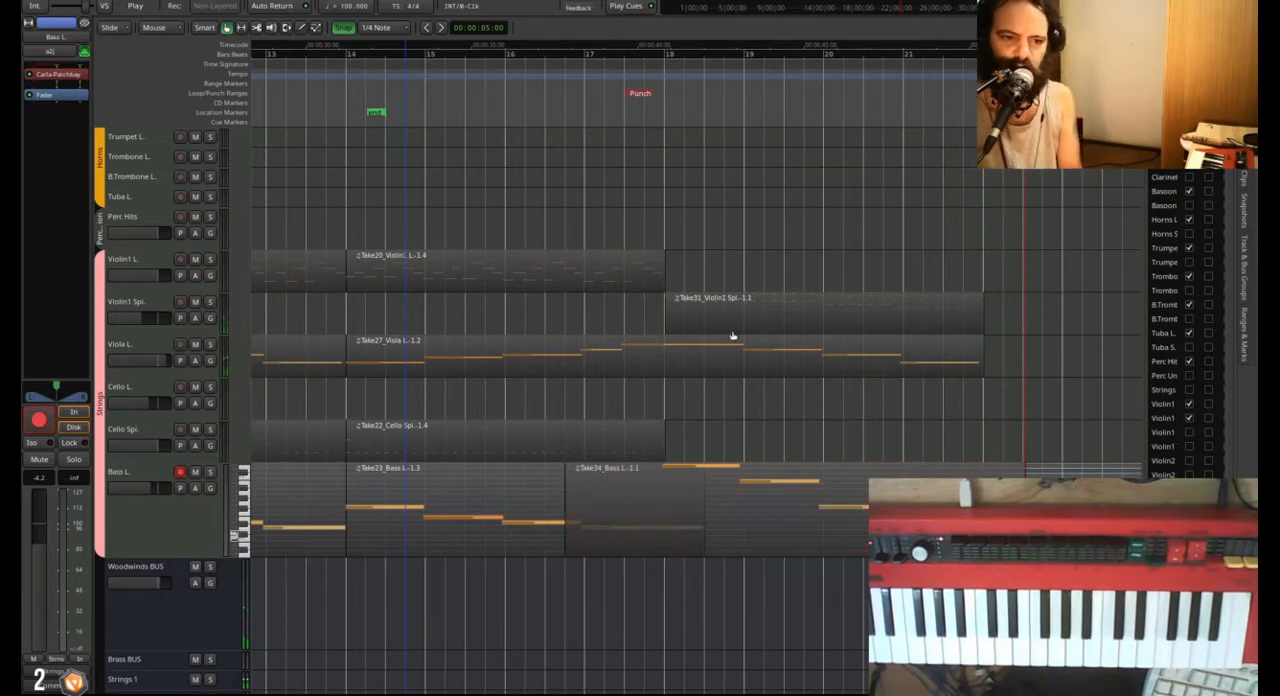
# Switch the grid to 1/16 Note and play back the new bass line with the other strings from about bar 19.
pyautogui.hscroll(6, 712, 352)
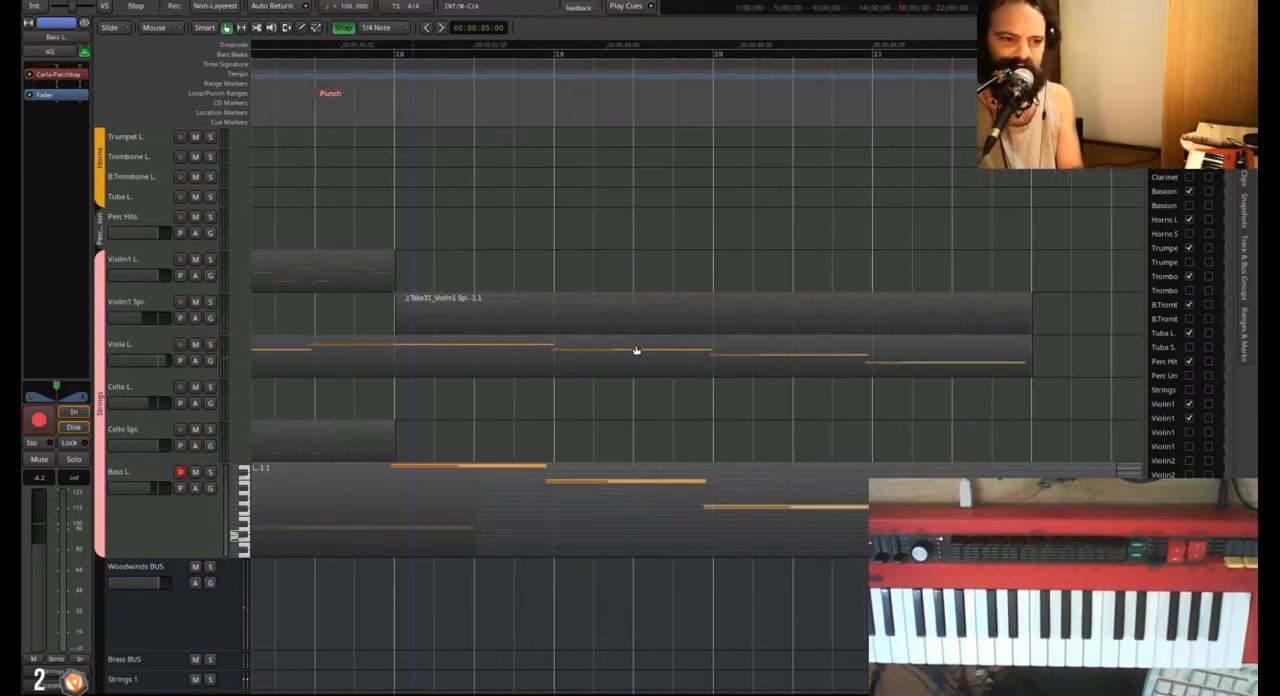
pyautogui.click(440, 52)
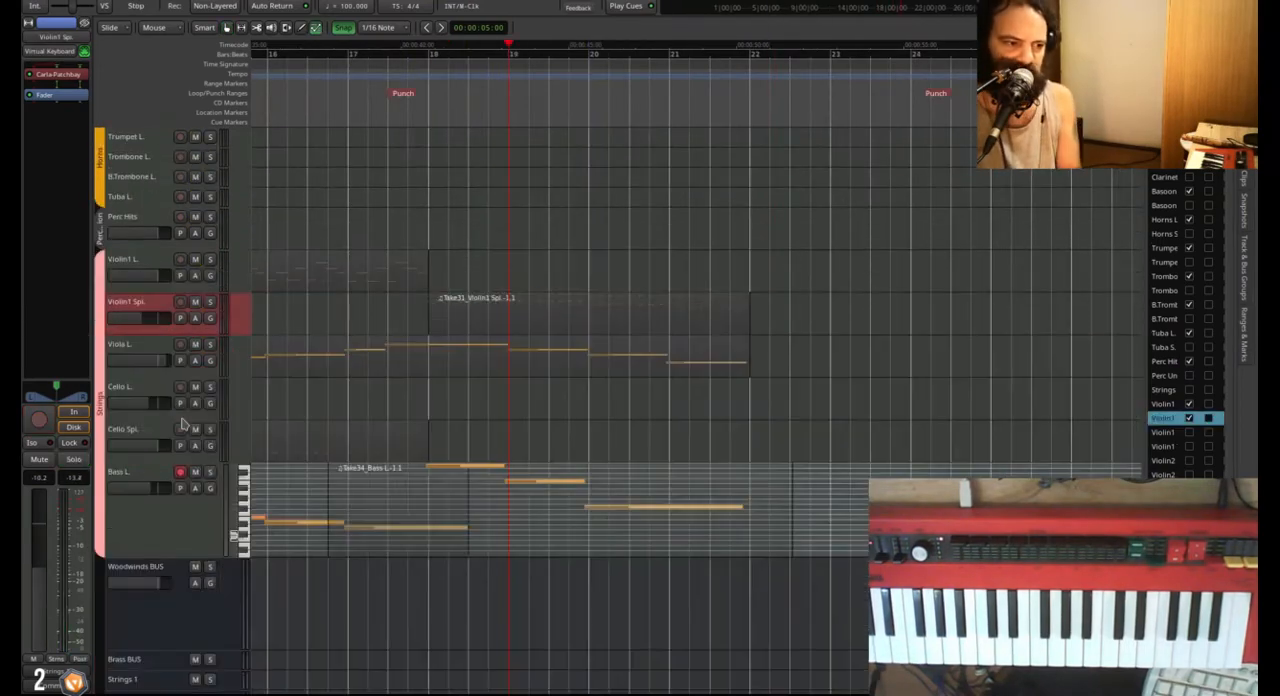
pyautogui.click(487, 73)
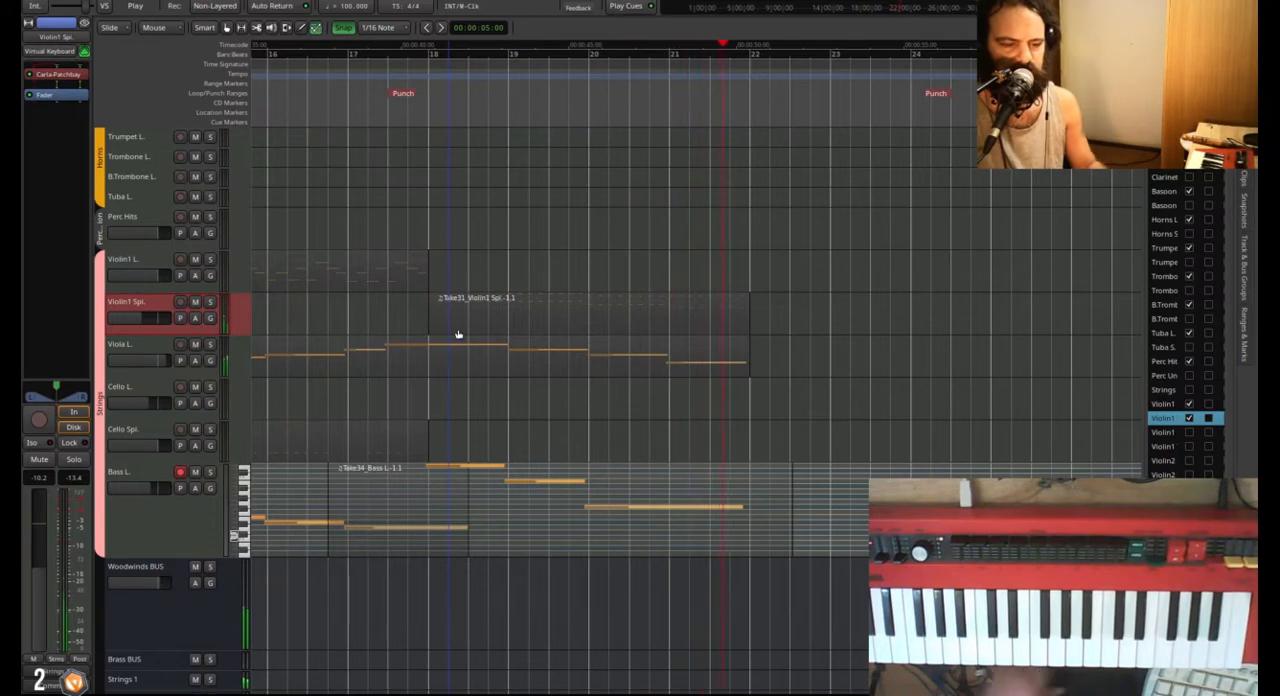
pyautogui.press('space')
# Reduce the height of the Bass L. track and play back the string parts from the second half of bar 18.
pyautogui.scroll(-6, 524, 325)
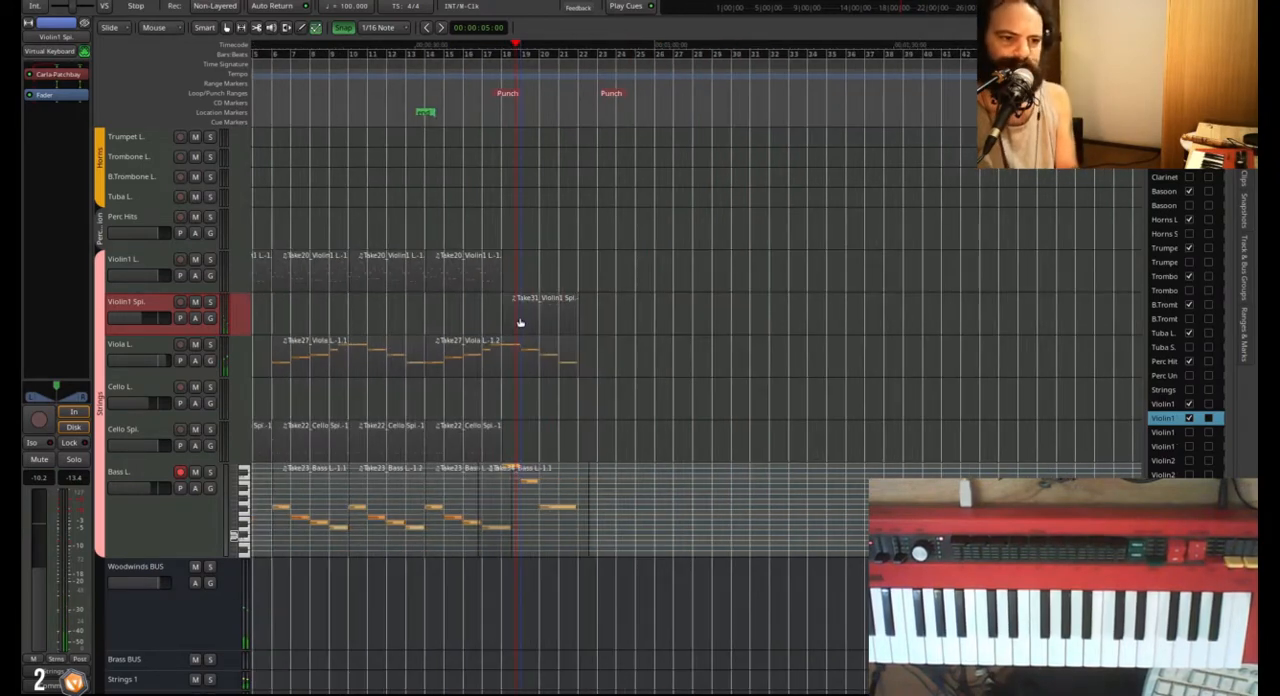
pyautogui.hscroll(-3, 590, 345)
pyautogui.scroll(3, 646, 367)
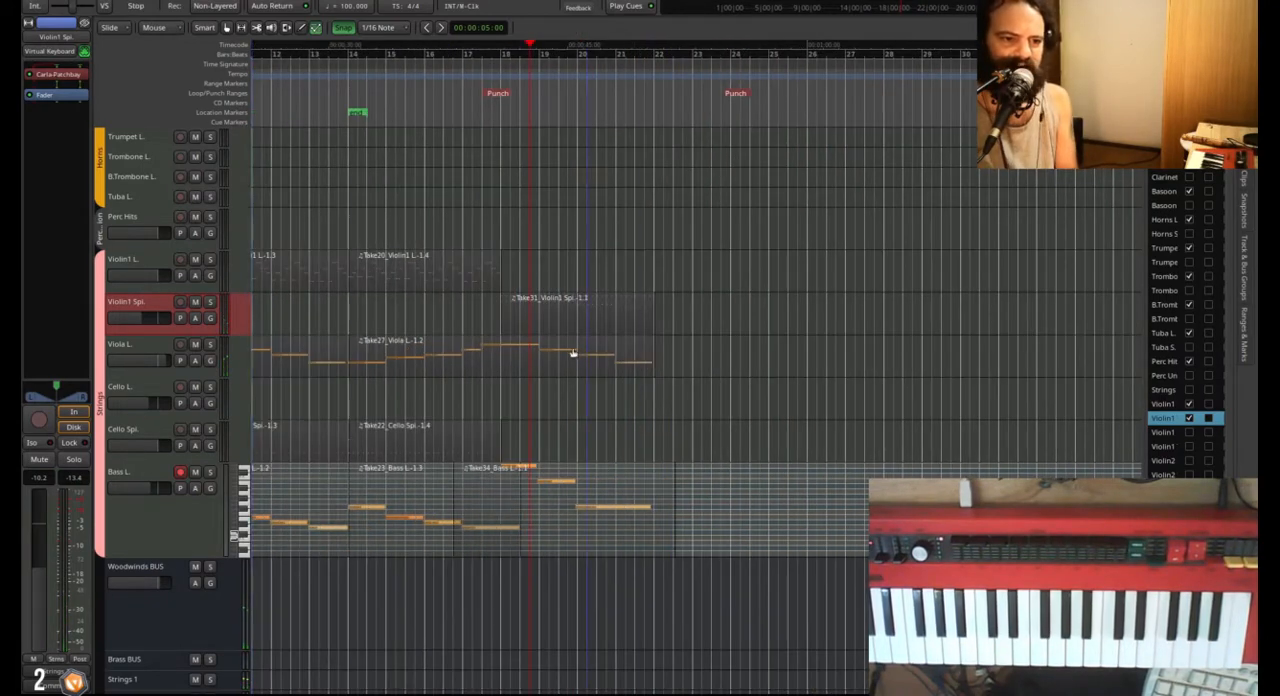
pyautogui.click(169, 537)
pyautogui.hotkey('shift', 'z')
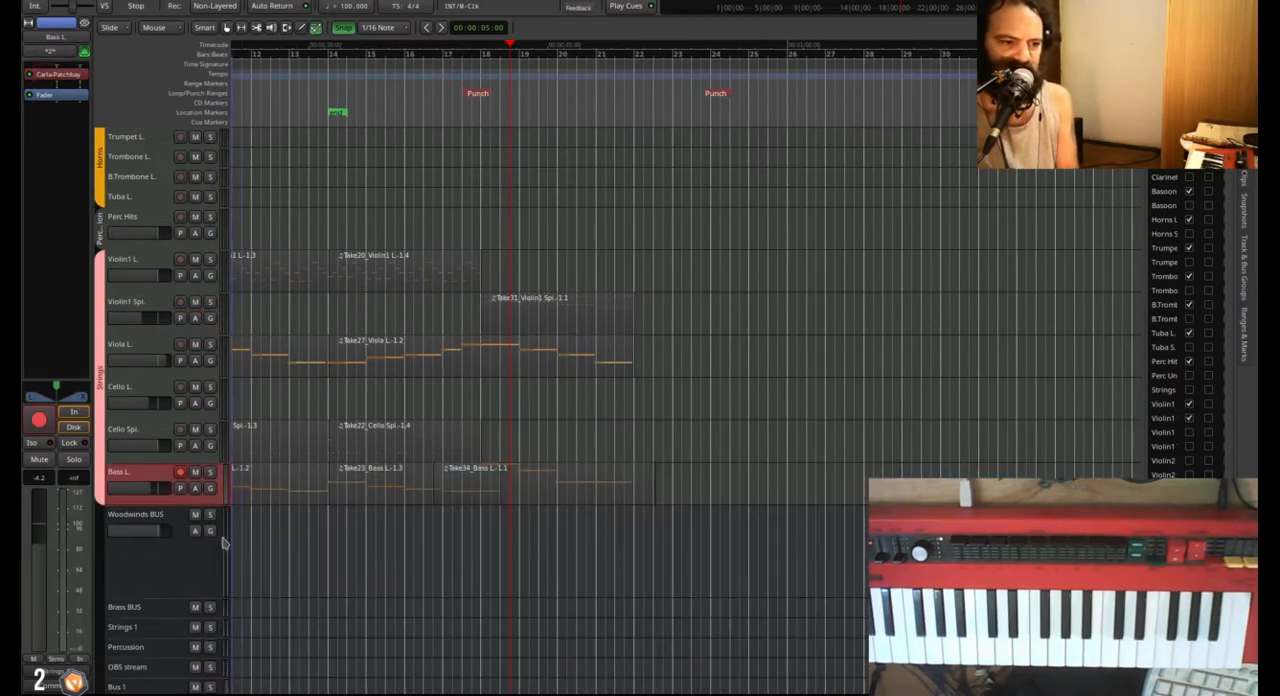
pyautogui.press('space')
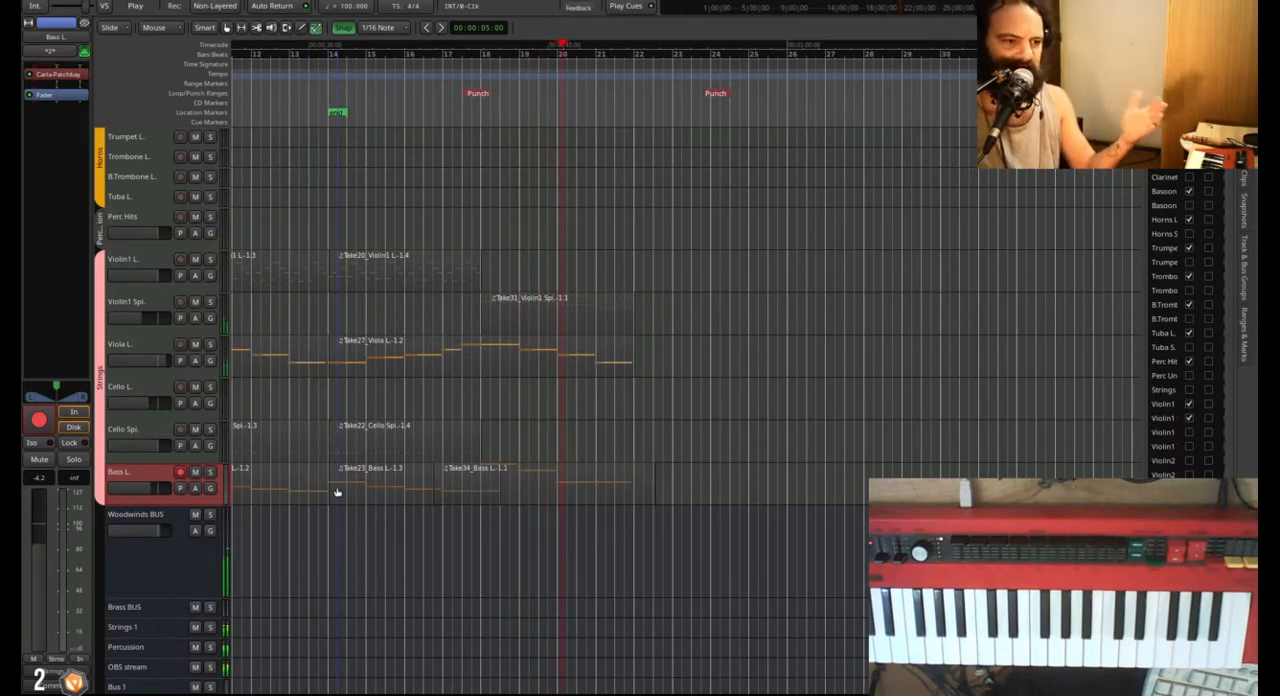
pyautogui.press('space')
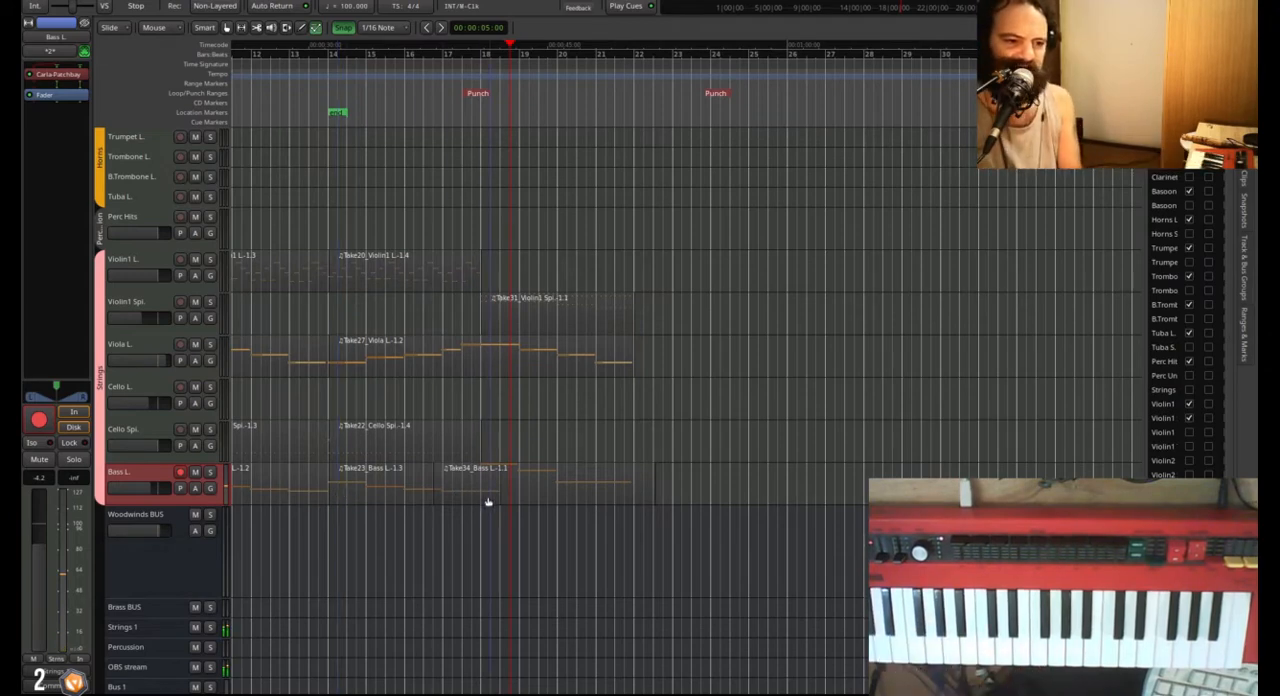
# Enlarge the Bass L. track, lower the pitches of its notes at bars 19 and 20, and play back the passage.
pyautogui.scroll(5, 499, 506)
pyautogui.scroll(1, 503, 496)
pyautogui.scroll(-3, 503, 496)
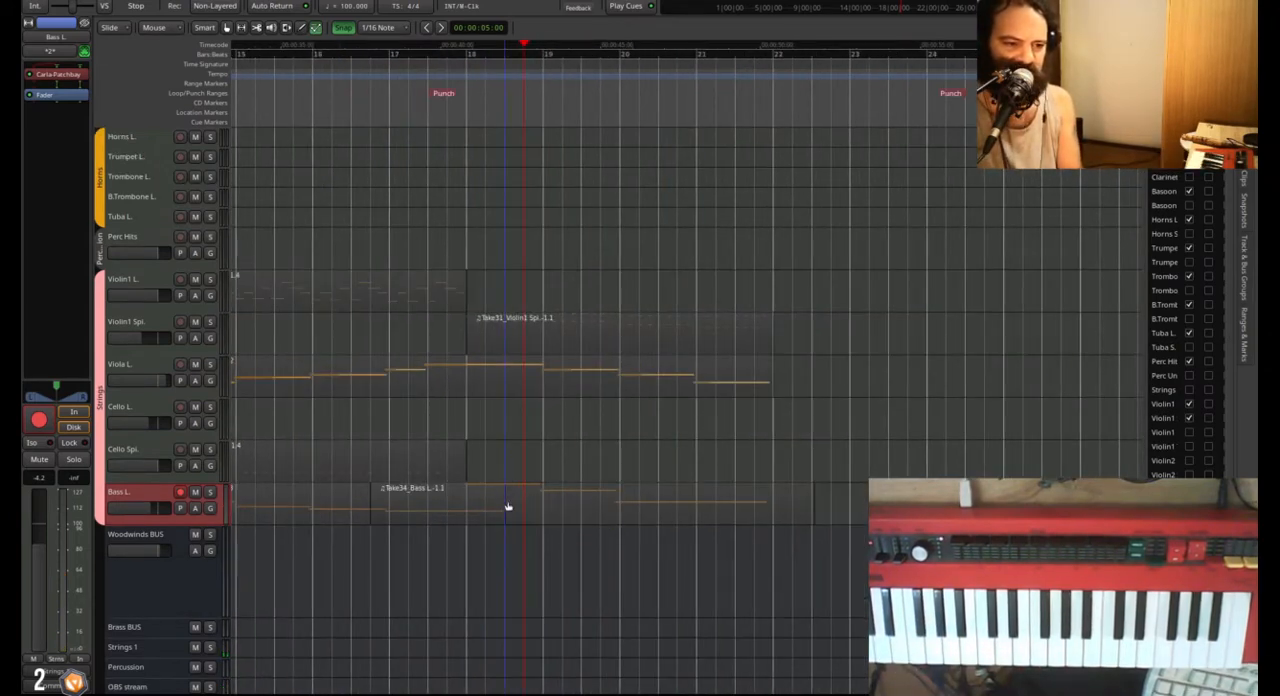
pyautogui.doubleClick(508, 508)
pyautogui.moveTo(517, 467); pyautogui.dragTo(517, 492)
pyautogui.moveTo(686, 518); pyautogui.dragTo(703, 566)
pyautogui.press('space')
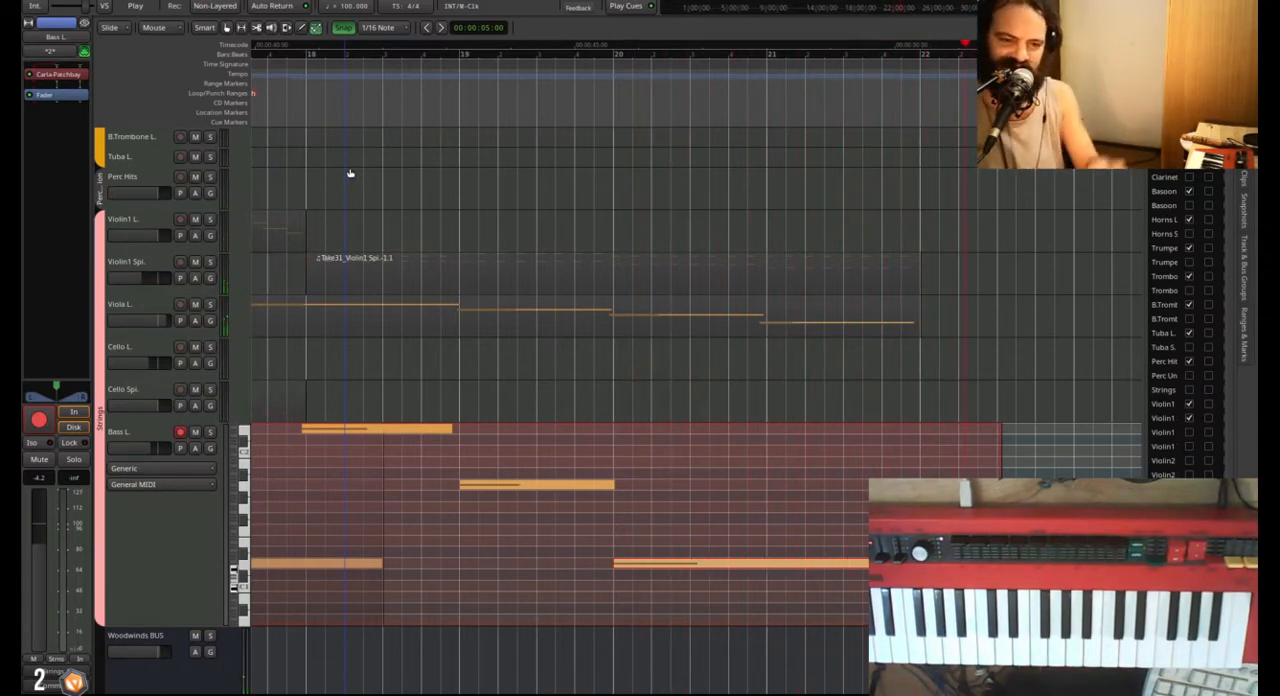
pyautogui.press('space')
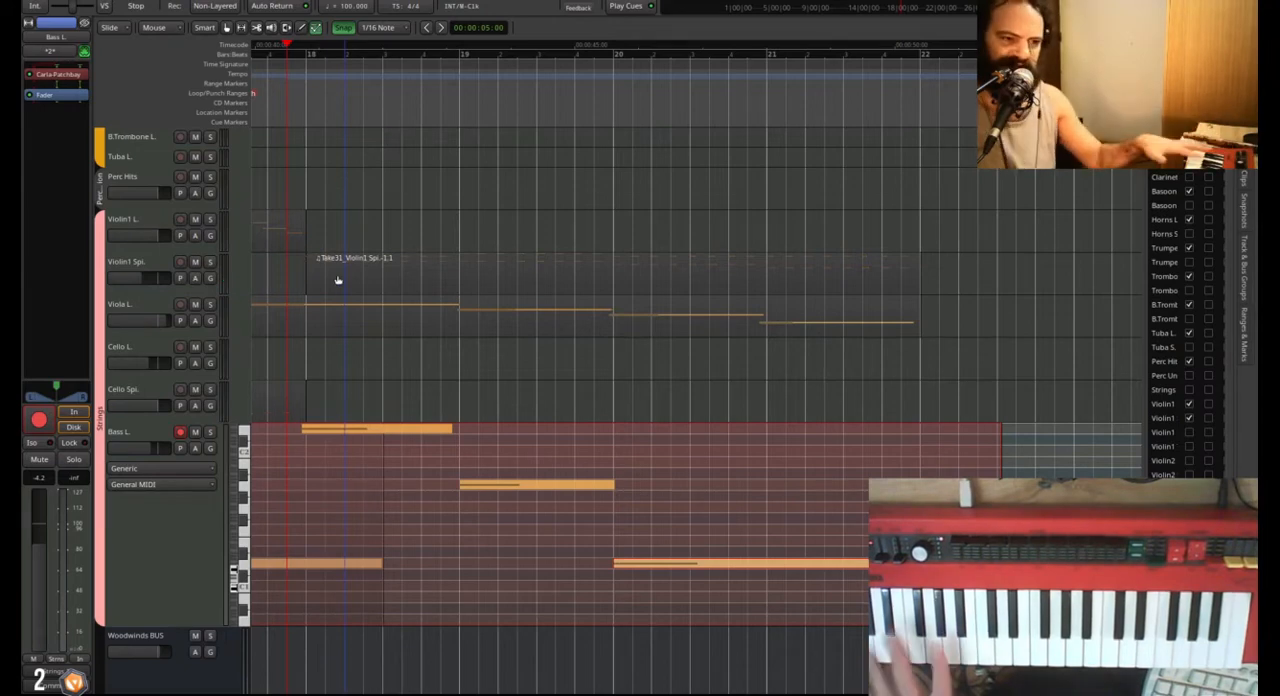
# Look over the woodwind, horn and string regions around bar 18 and set the grid to No Grid.
pyautogui.scroll(-2, 416, 353)
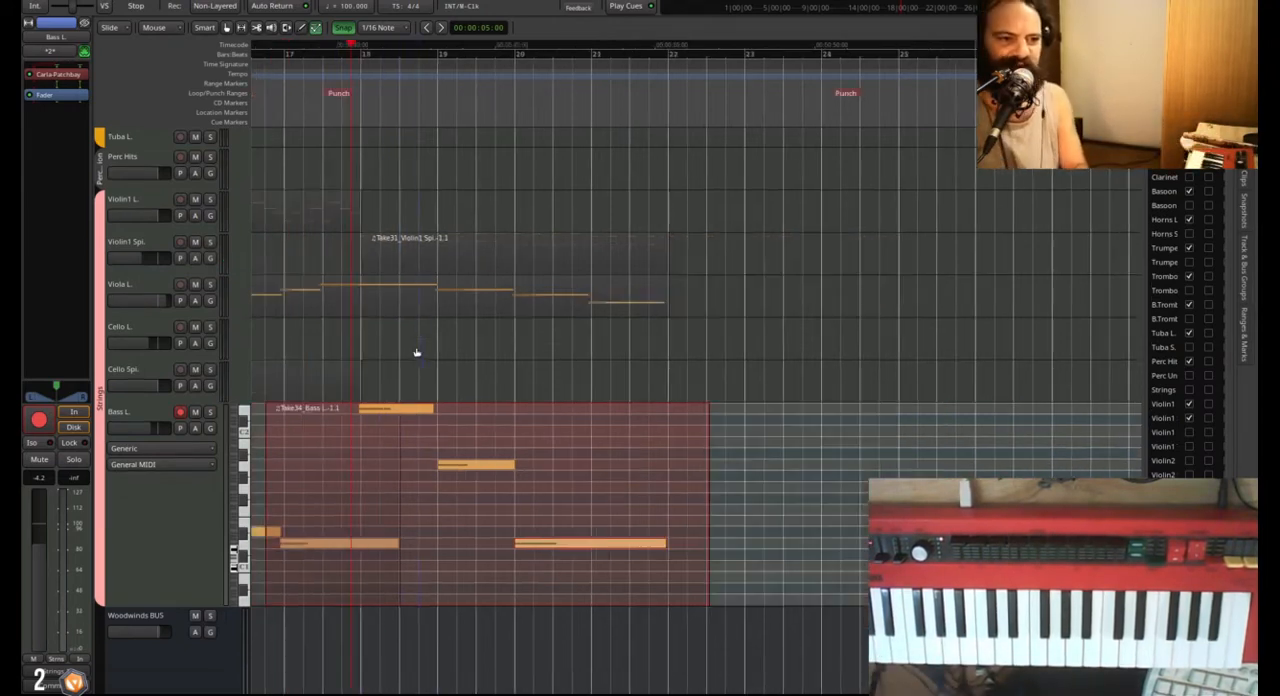
pyautogui.scroll(6, 426, 360)
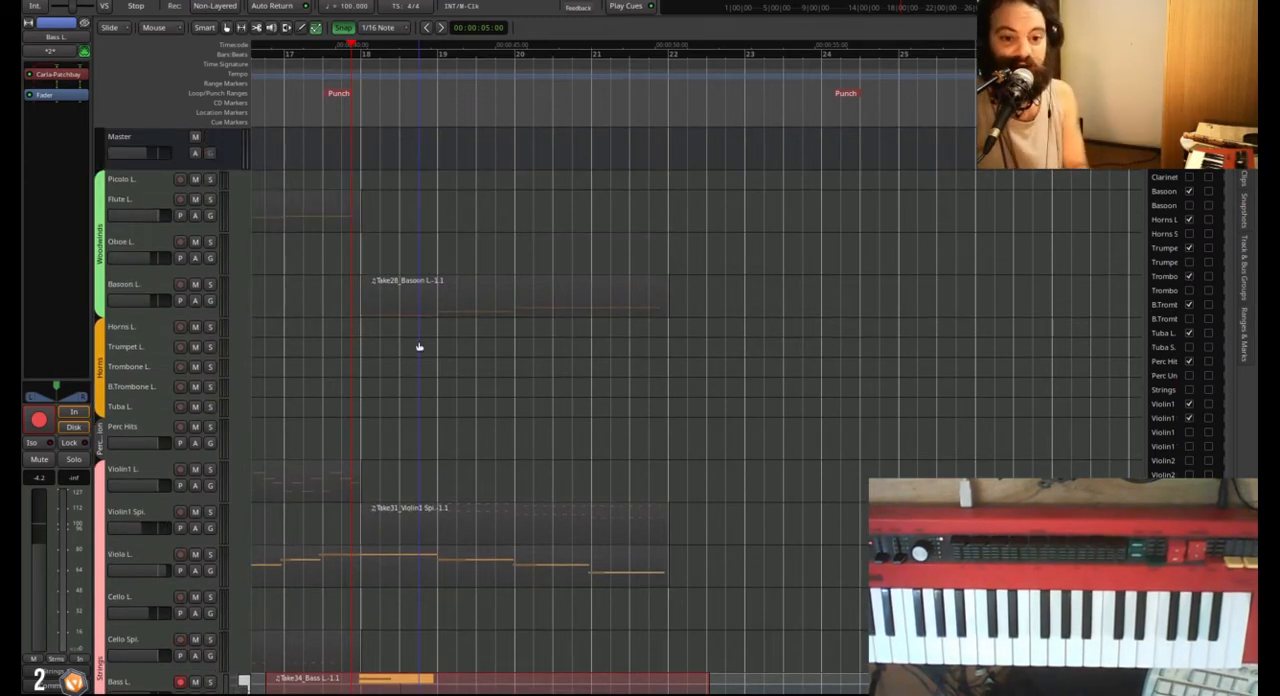
pyautogui.scroll(-3, 426, 360)
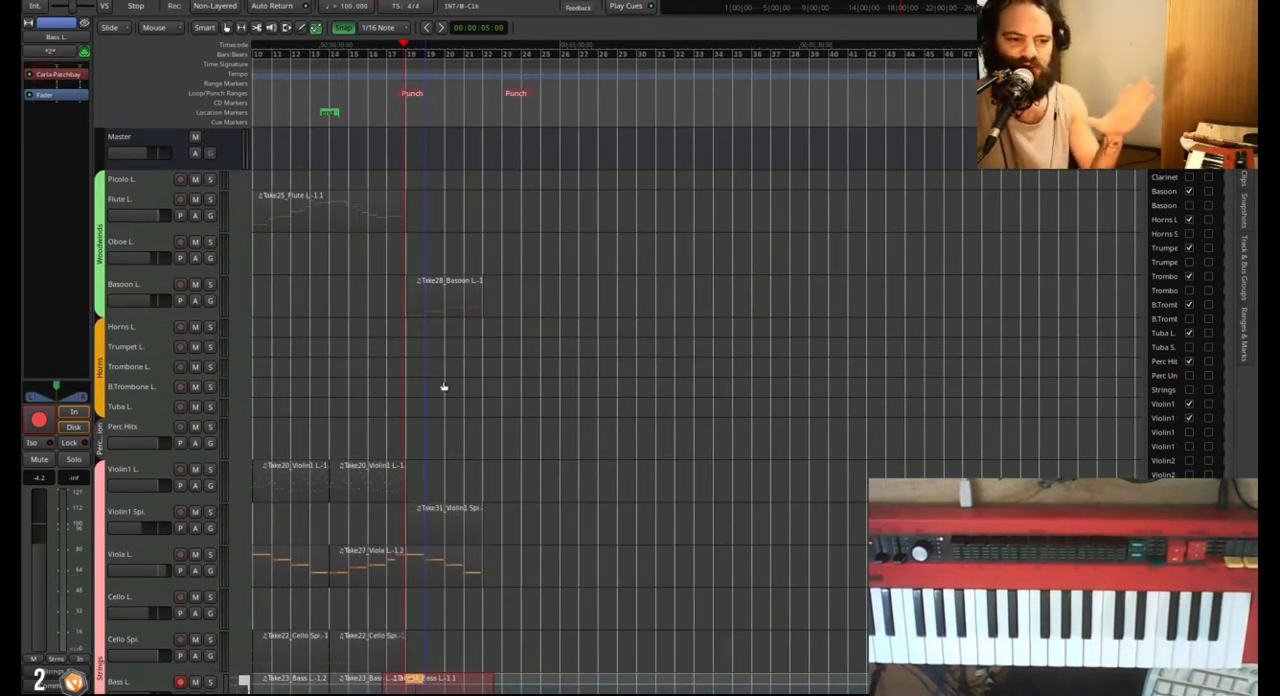
pyautogui.scroll(-2, 428, 413)
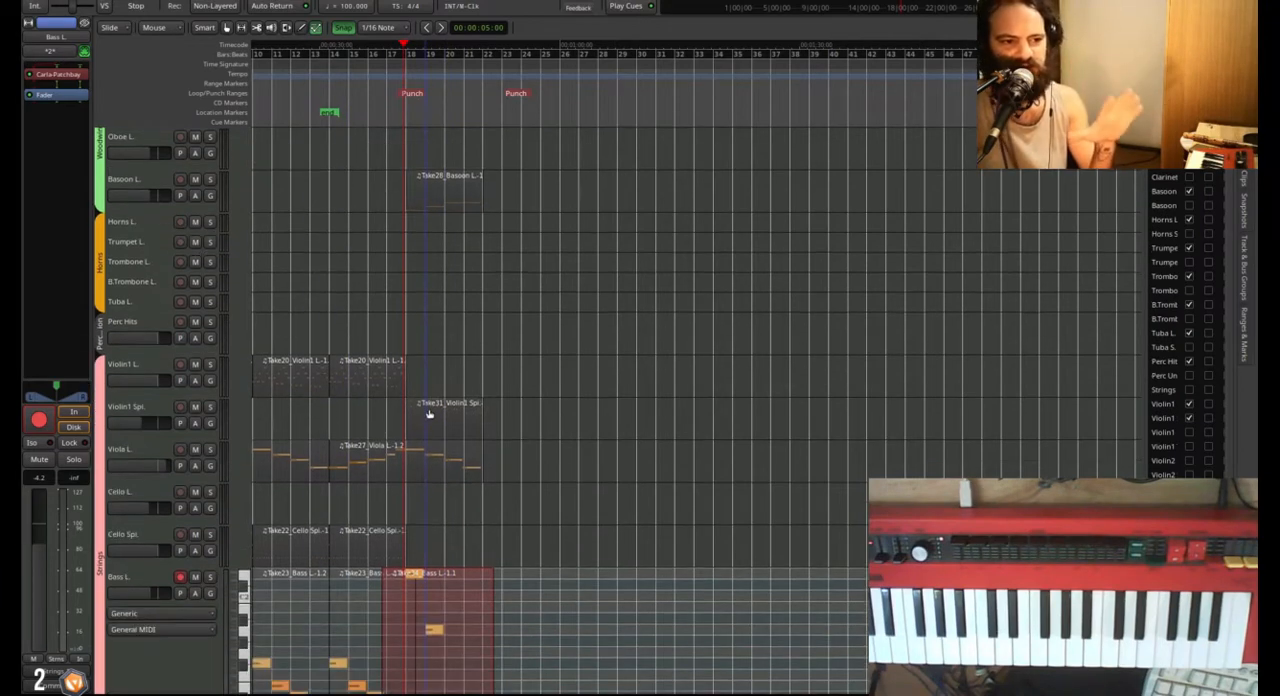
pyautogui.scroll(-2, 428, 413)
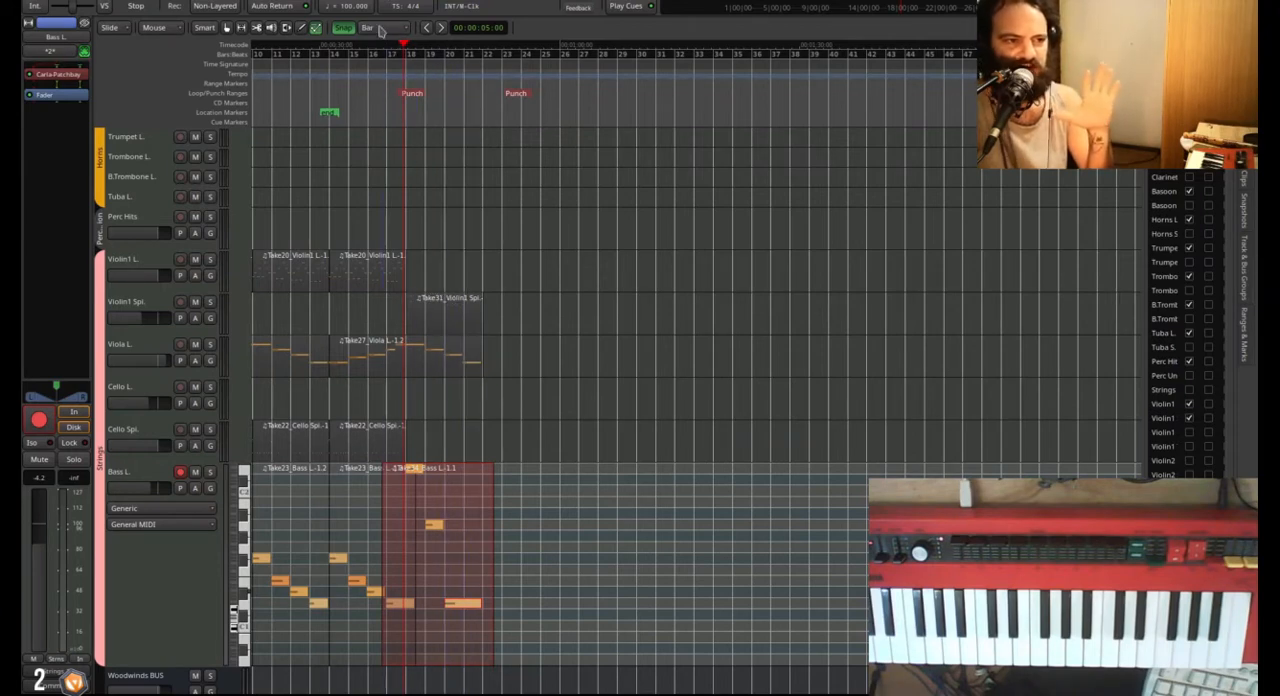
pyautogui.scroll(4, 382, 30)
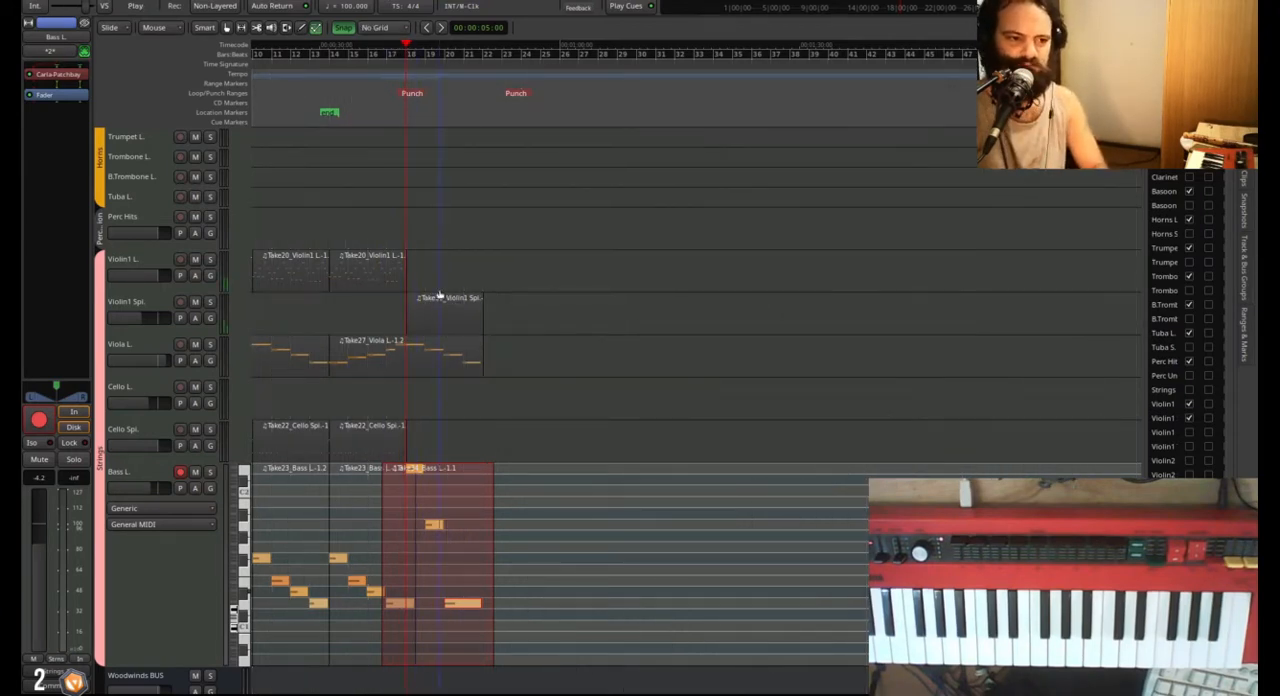
# Play back the woodwind and string parts through bars 18 to 21.
pyautogui.scroll(2, 443, 298)
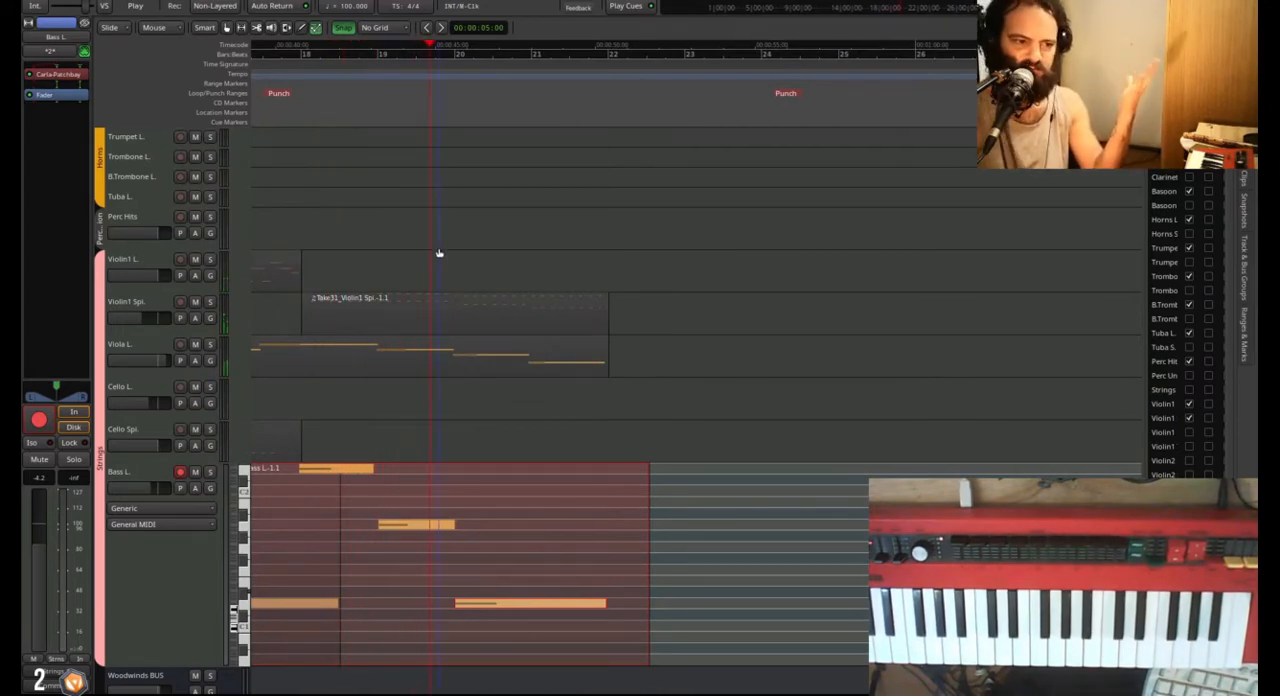
pyautogui.scroll(5, 445, 262)
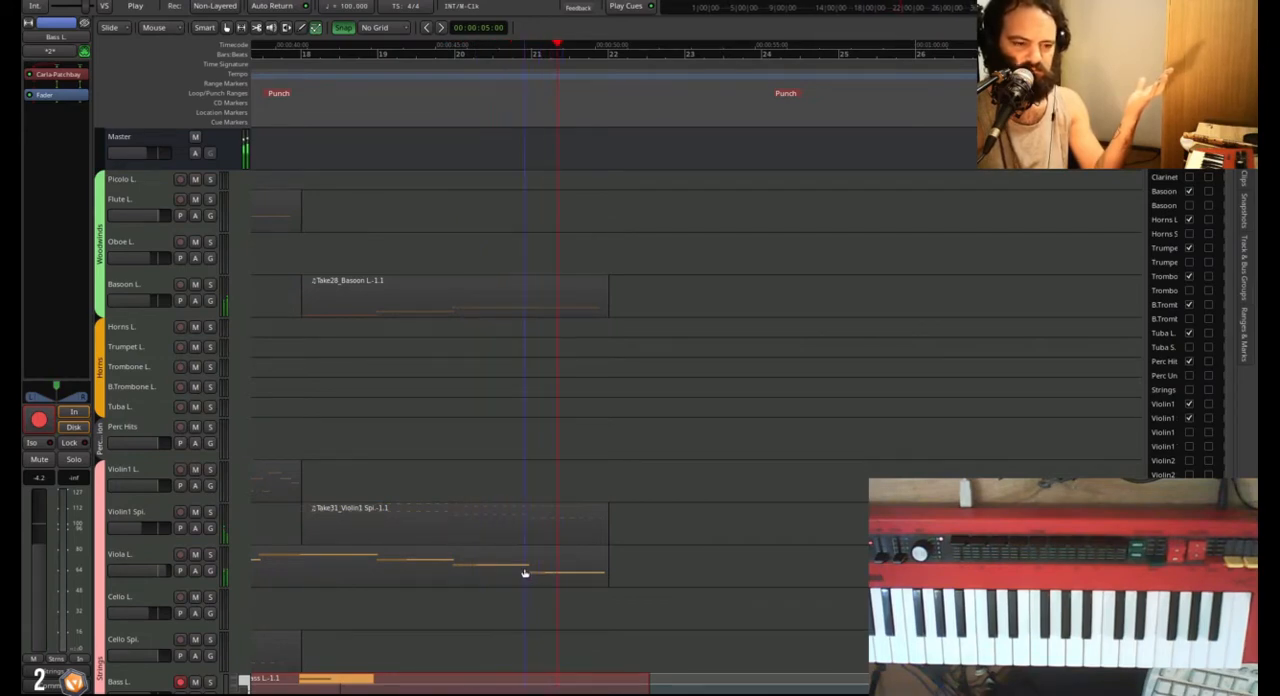
pyautogui.press('space')
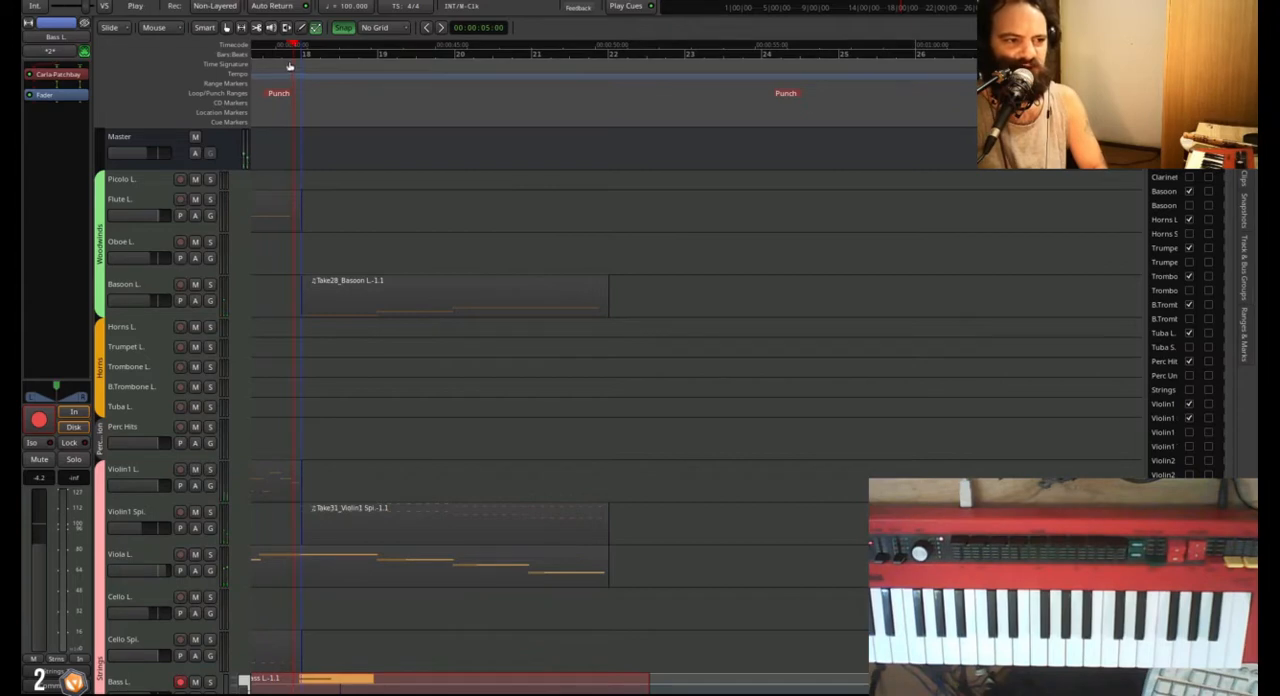
# Solo the Basoon L. track and play back its part from bar 18.
pyautogui.click(210, 285)
pyautogui.press('space')
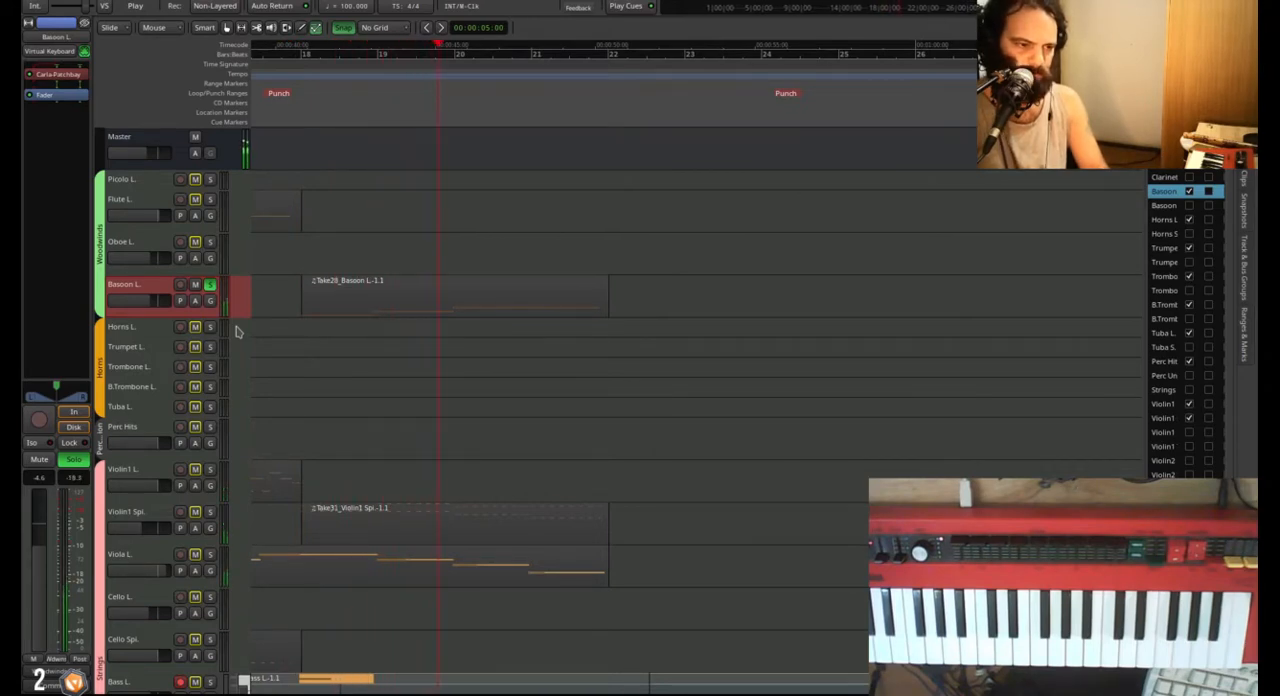
pyautogui.press('space')
# Copy the bassoon region at bar 18 to the Oboe L. track, raise its notes, and play both parts soloed.
pyautogui.click(326, 289)
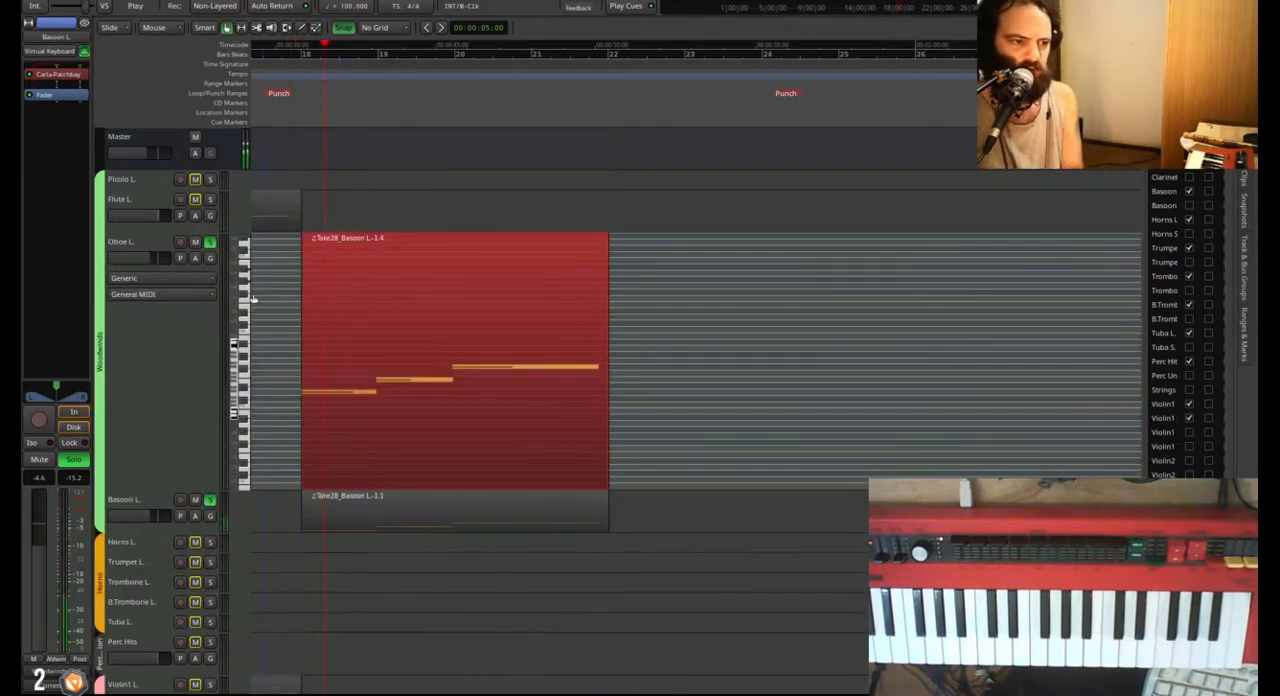
pyautogui.press('space')
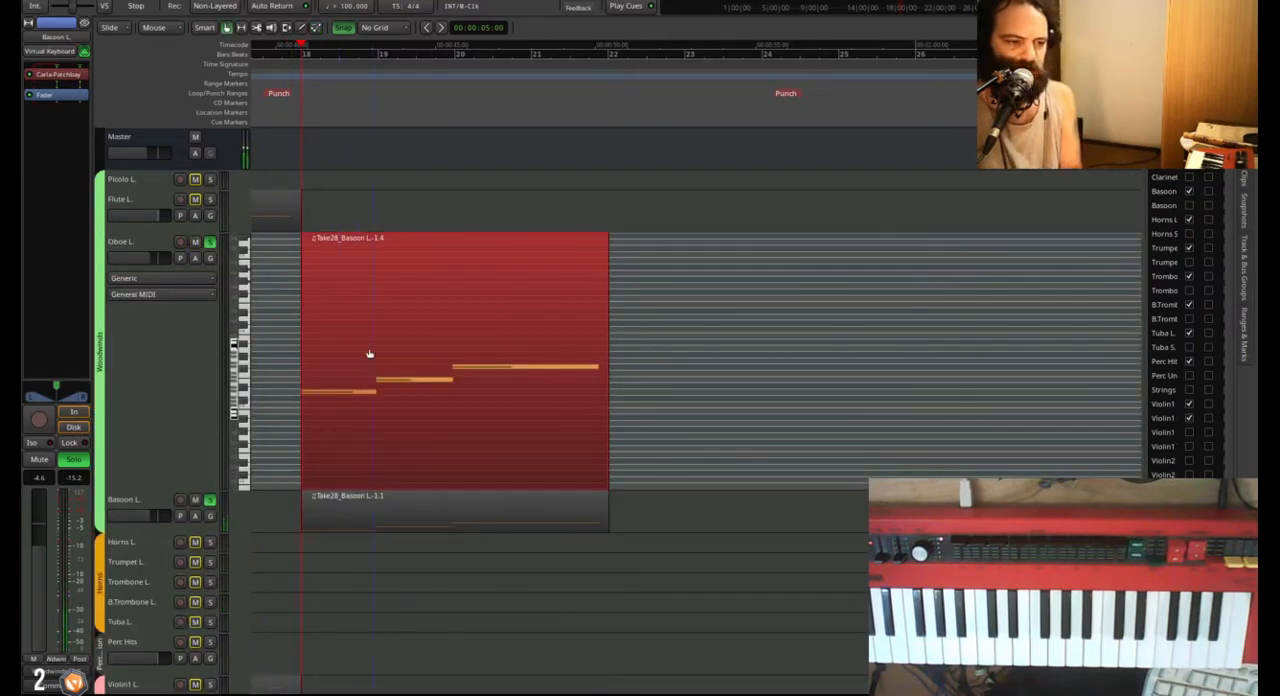
pyautogui.moveTo(338, 330); pyautogui.dragTo(503, 443)
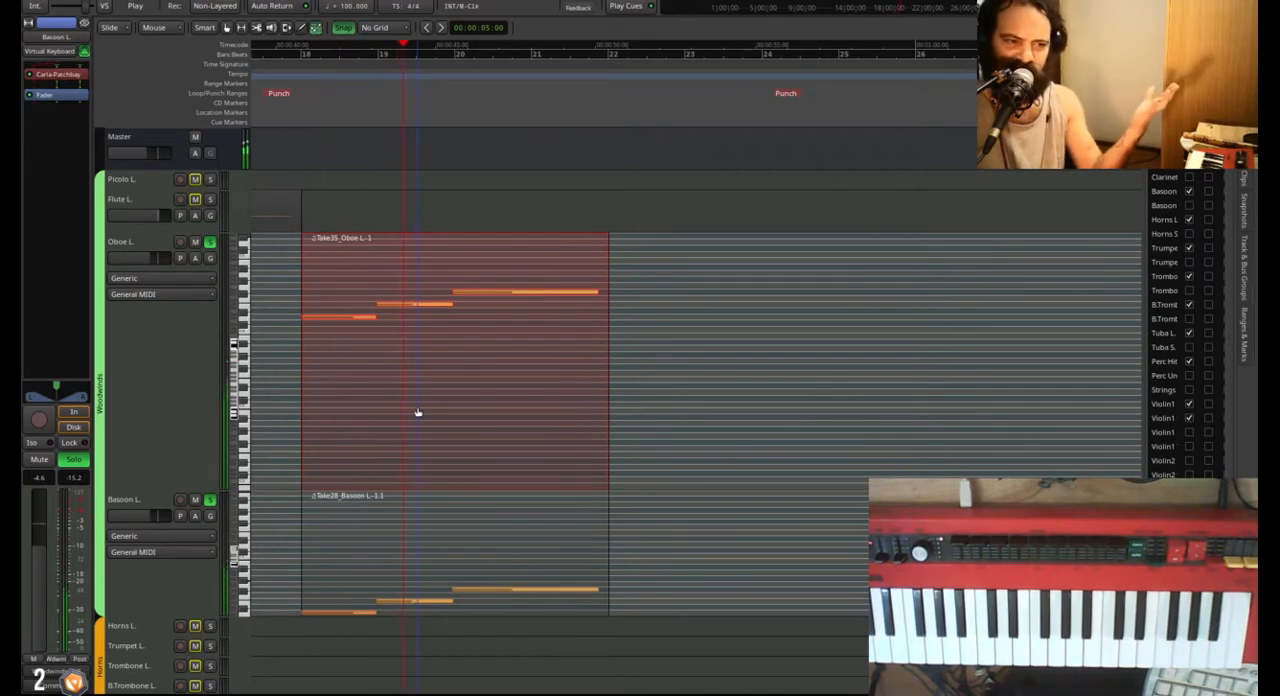
pyautogui.press('space')
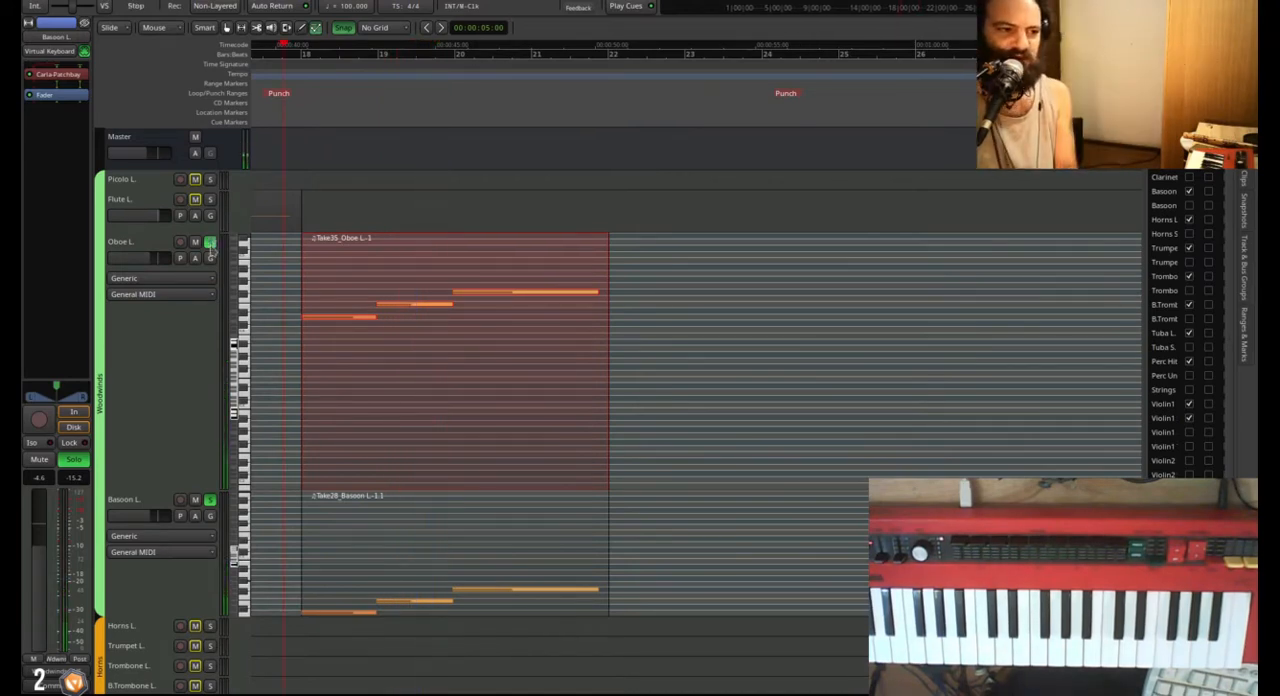
# Unsolo the Oboe L. and Basoon L. tracks and play back bars 18 to 21 with all parts.
pyautogui.click(210, 241)
pyautogui.click(210, 499)
pyautogui.press('space')
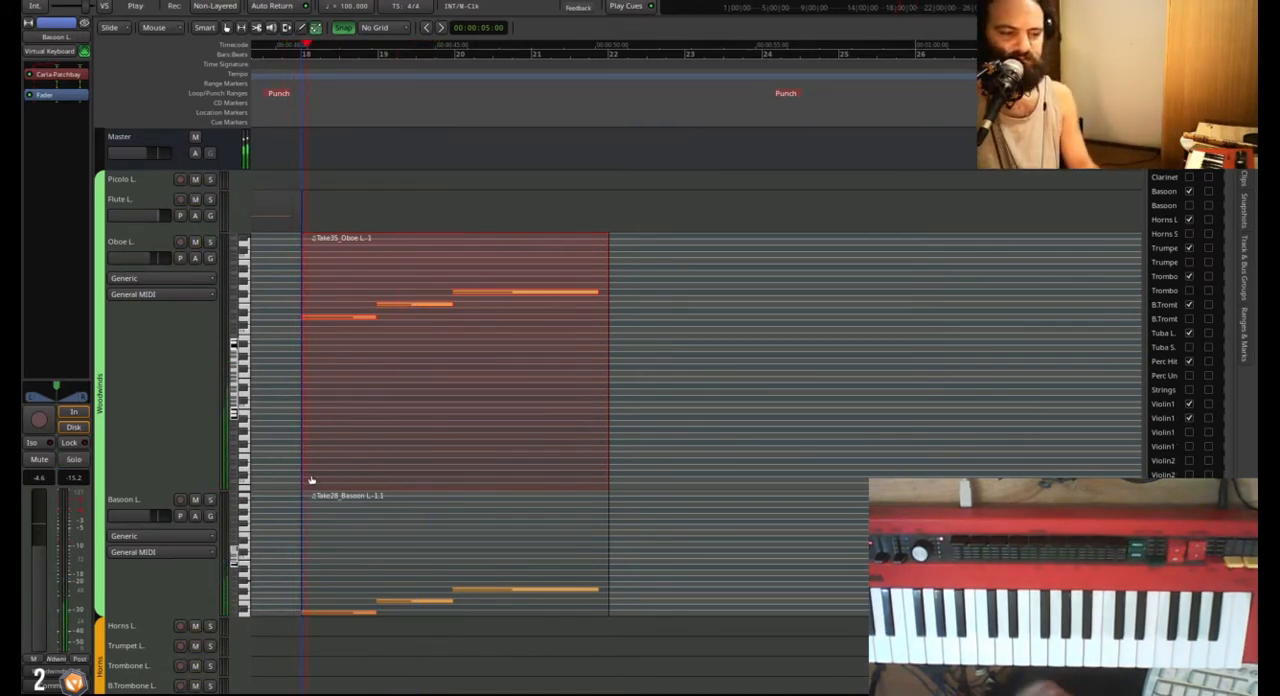
pyautogui.scroll(-1, 300, 494)
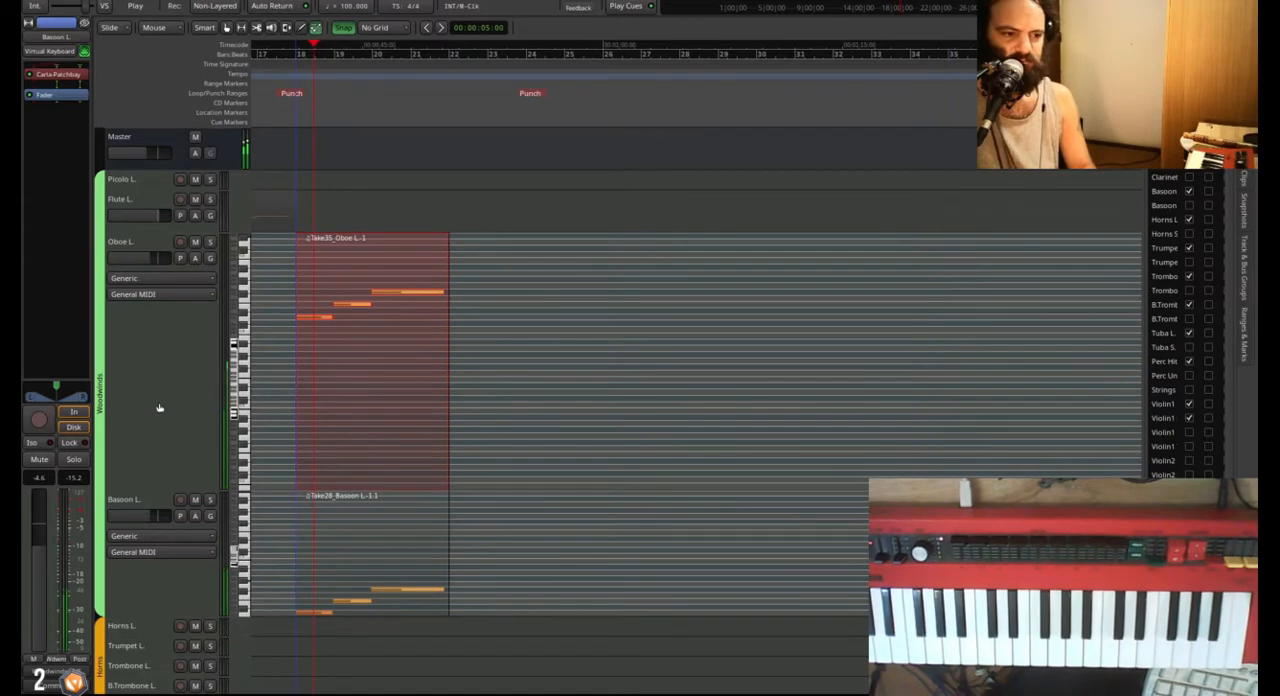
pyautogui.scroll(-1, 205, 430)
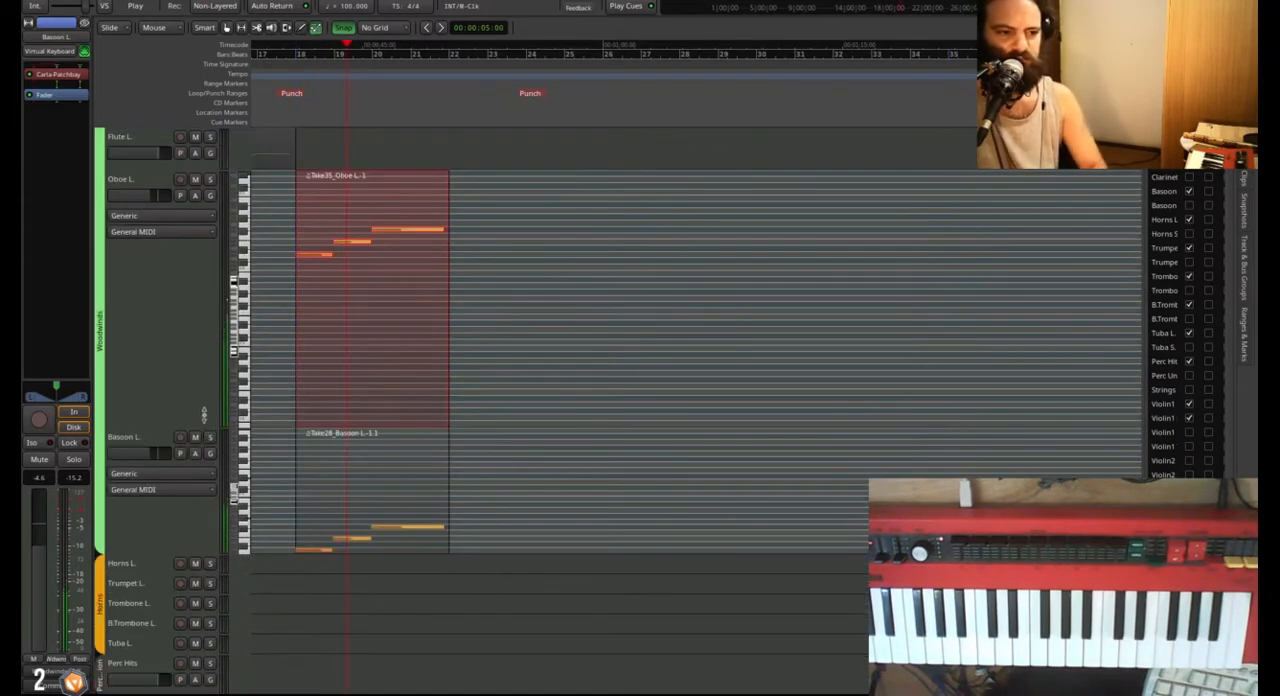
pyautogui.press('space')
# Reduce the Oboe L. and Basoon L. tracks to a compact height.
pyautogui.doubleClick(172, 359)
pyautogui.scroll(1, 173, 357)
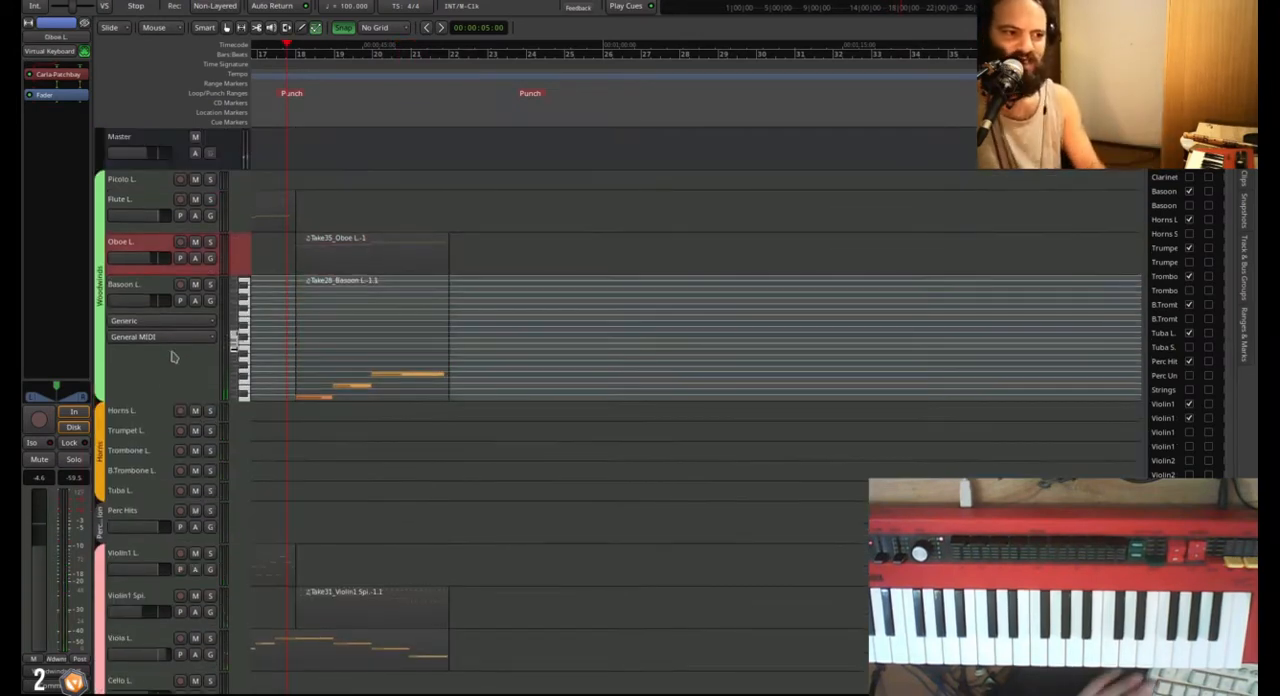
pyautogui.doubleClick(160, 360)
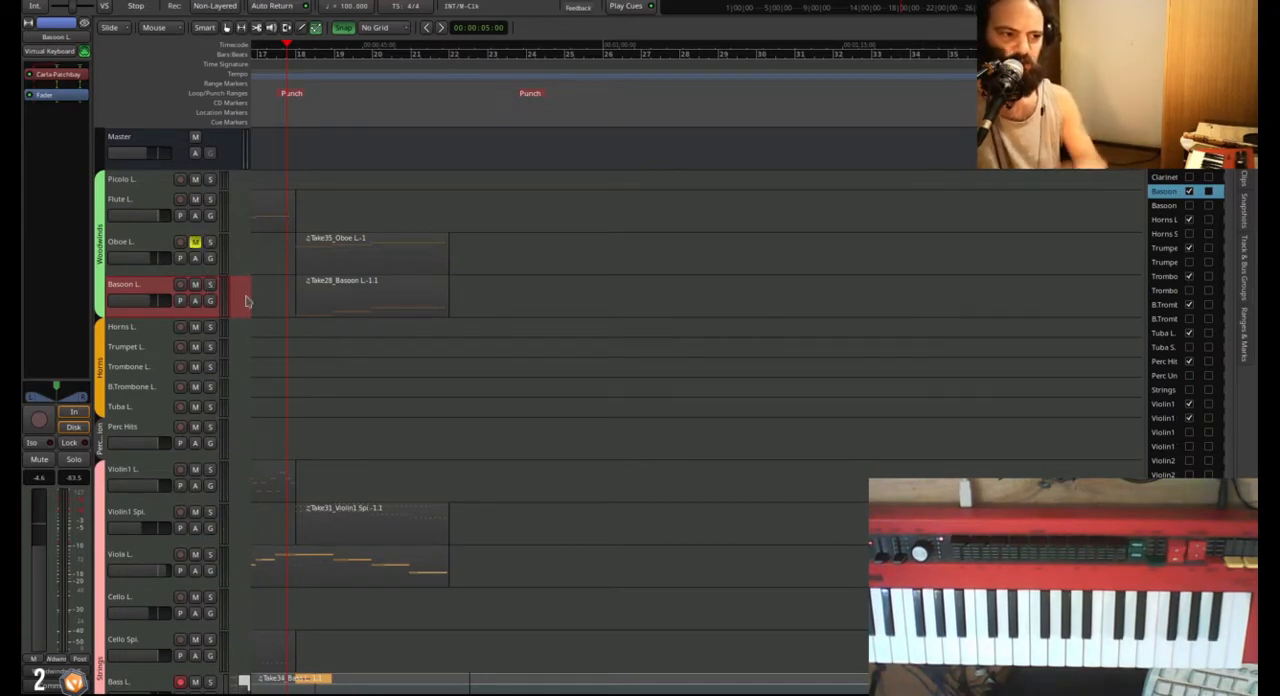
# Compare the passage with the Oboe L. track muted and unmuted, and raise the Basoon L. level to -1.0 dB.
pyautogui.press('space')
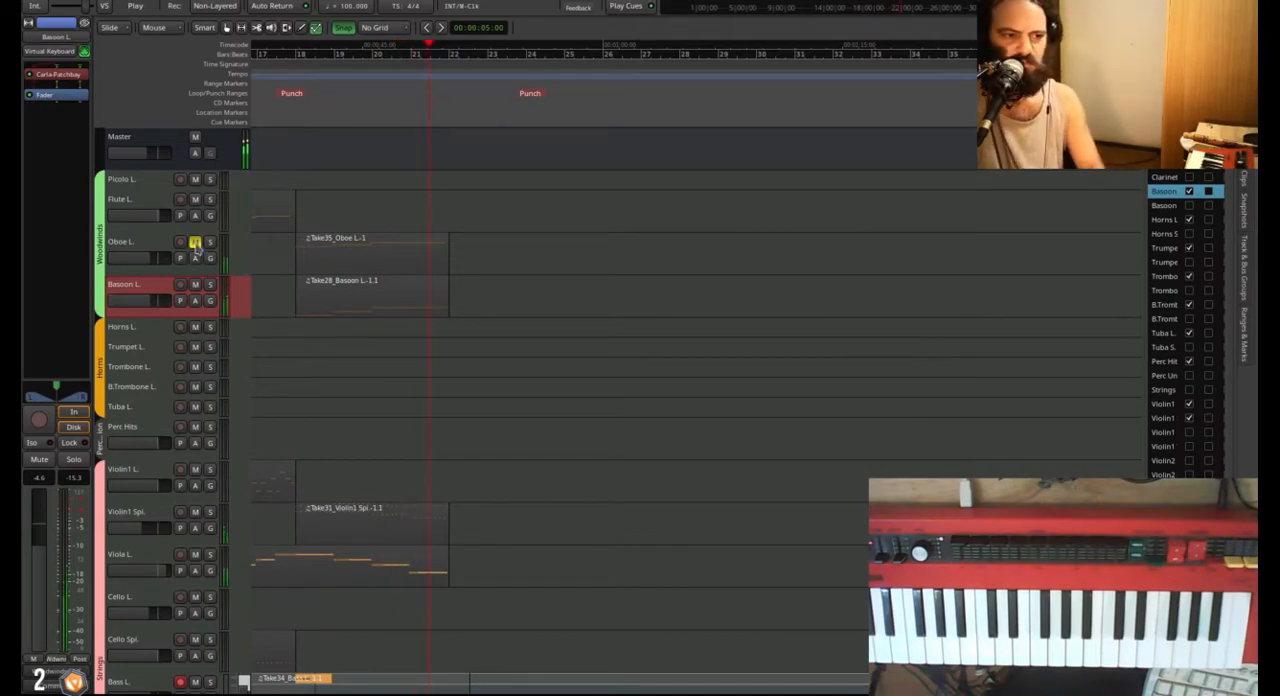
pyautogui.press('space')
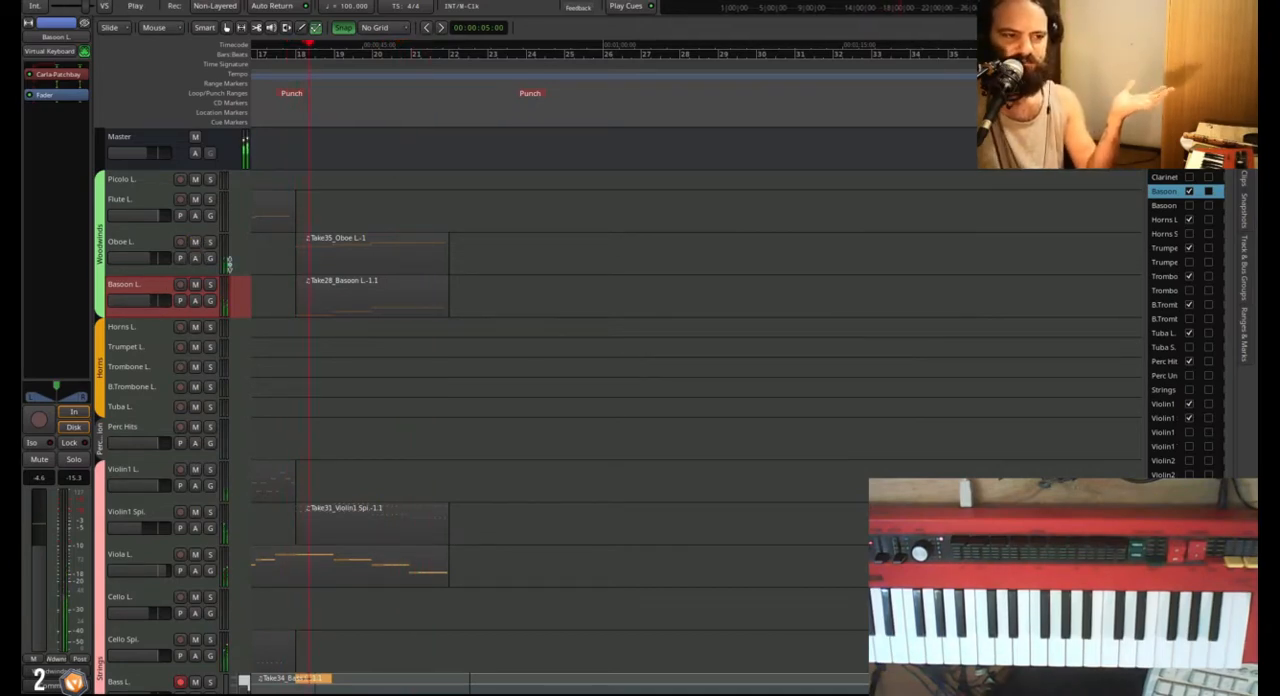
pyautogui.press('space')
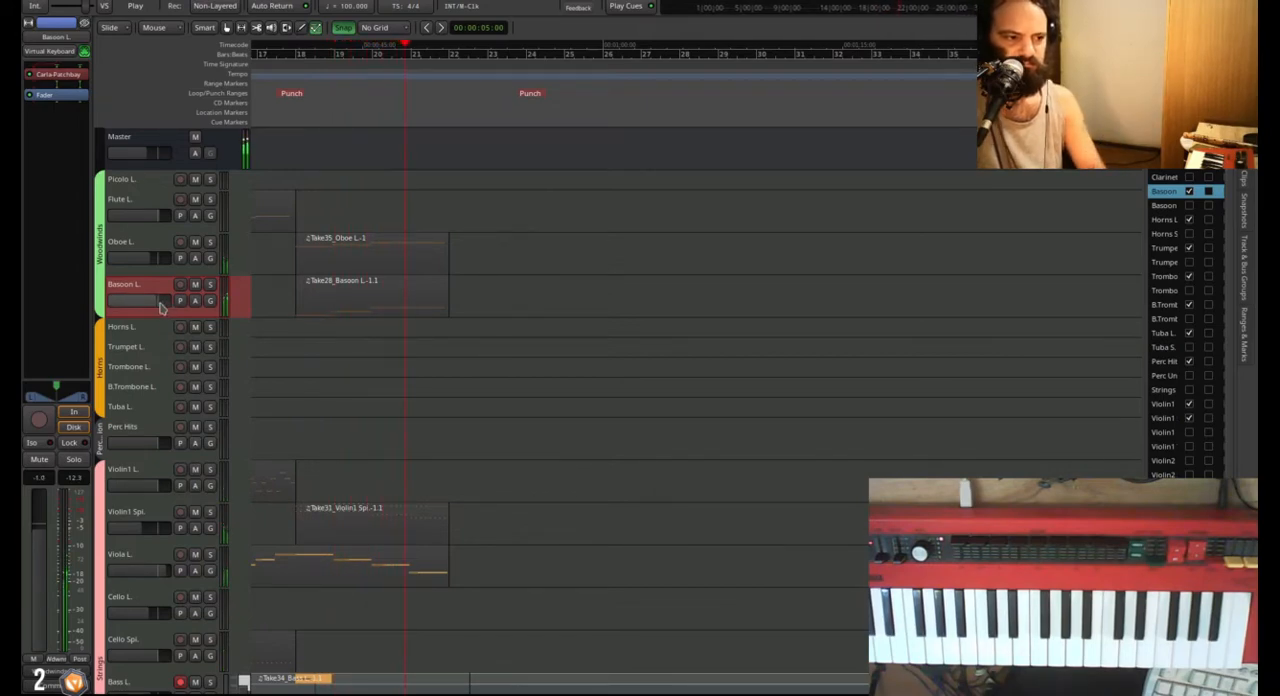
pyautogui.press('space')
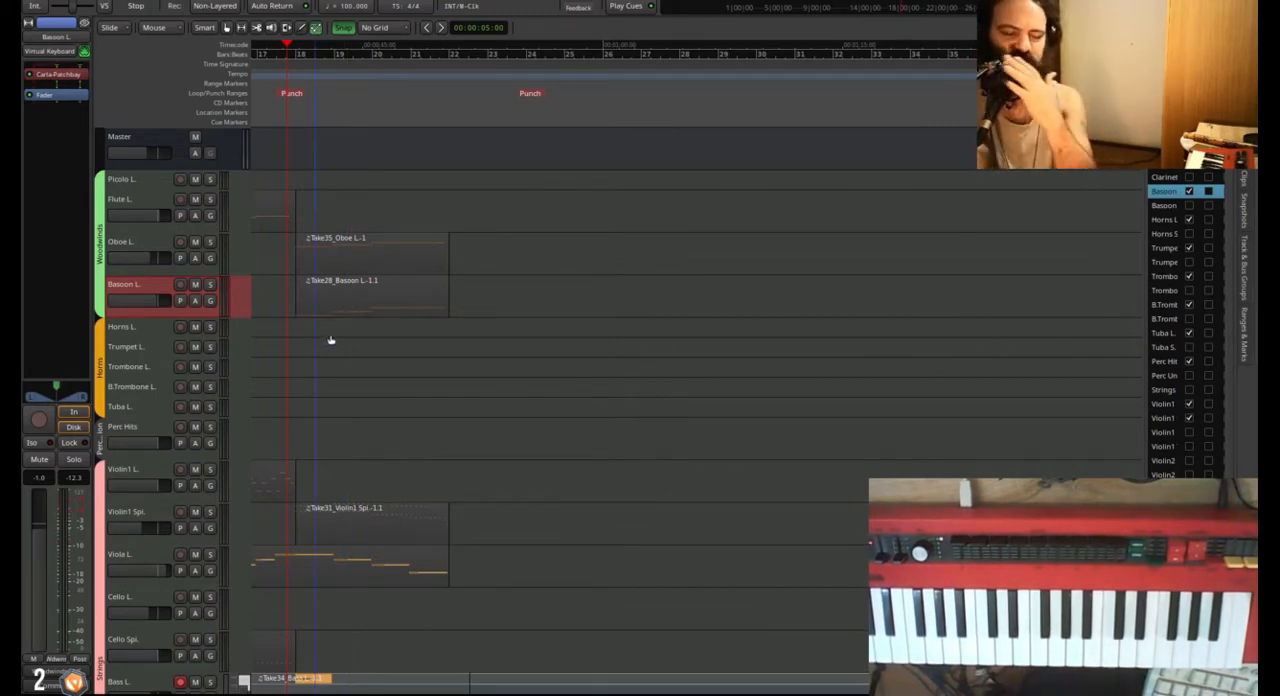
# Enlarge the Horns L. track to show its note lanes, and reduce the height of the Bass L. track.
pyautogui.click(334, 281)
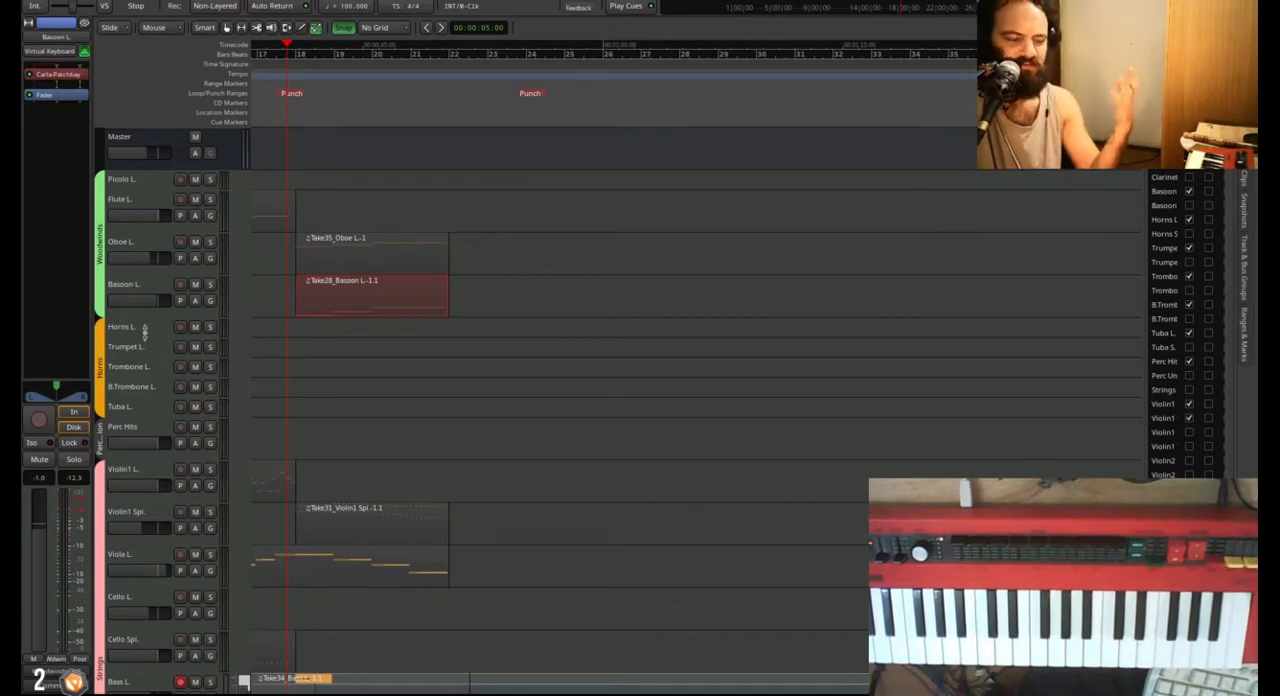
pyautogui.moveTo(146, 333); pyautogui.dragTo(146, 462)
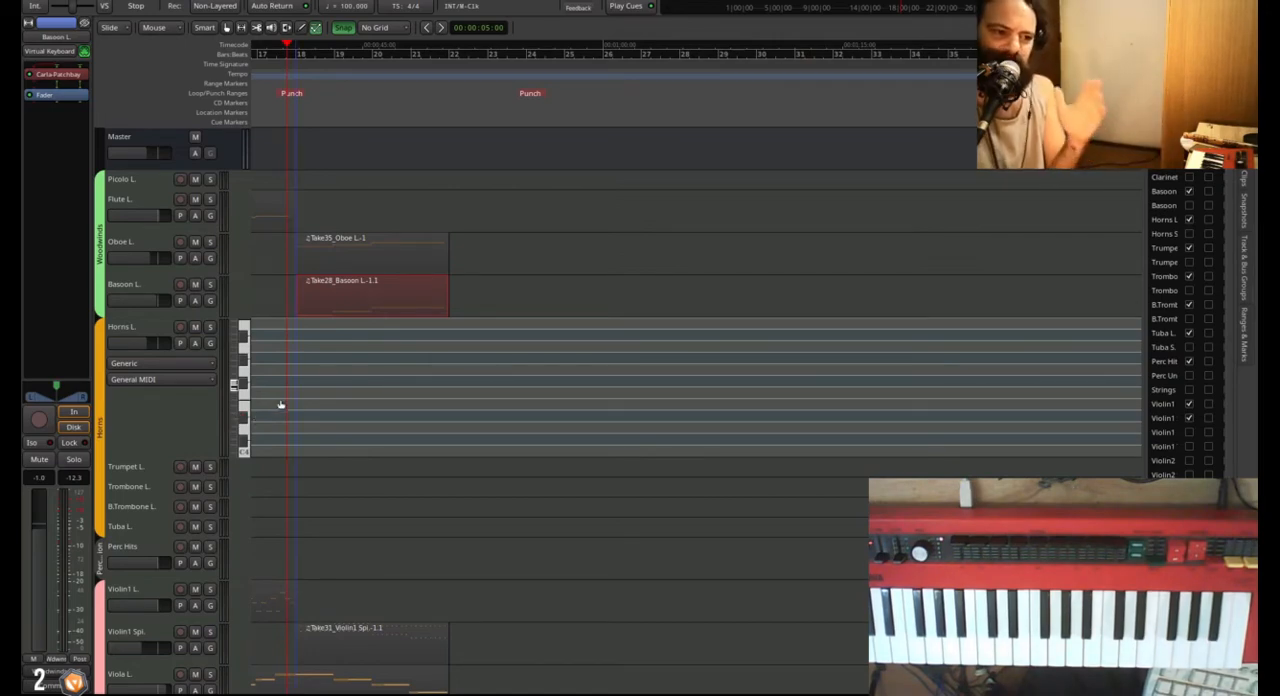
pyautogui.scroll(-1, 316, 400)
pyautogui.hscroll(-3, 335, 362)
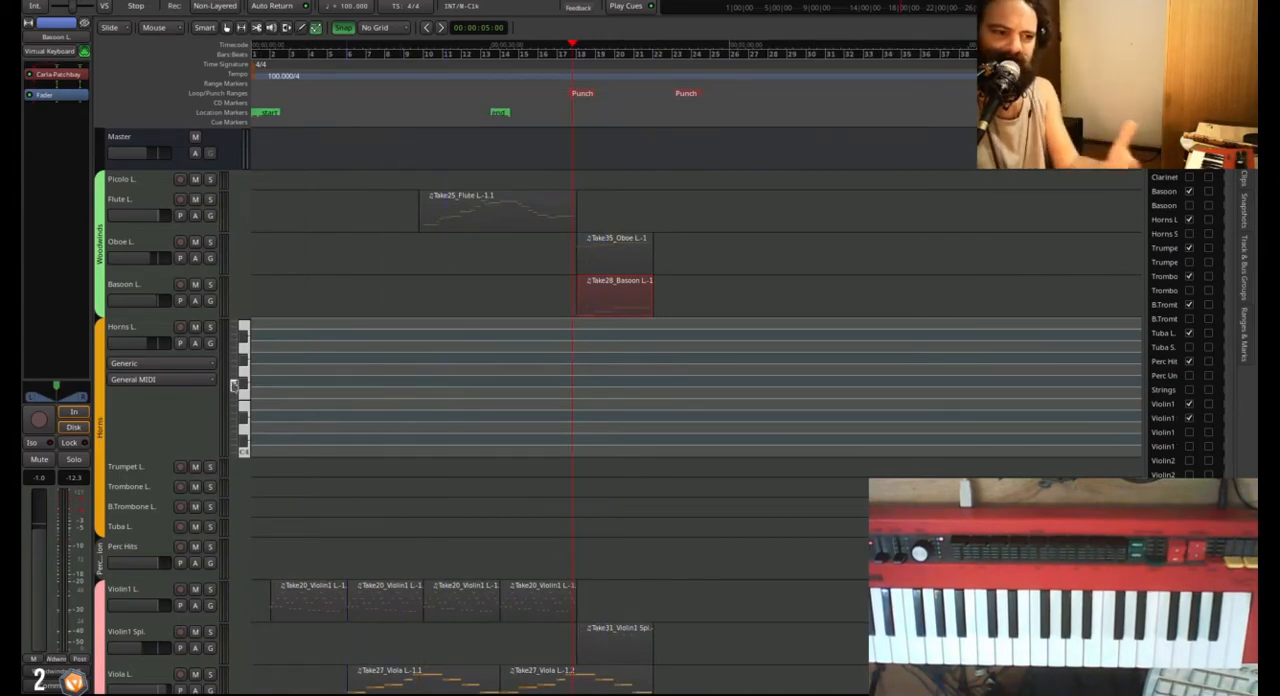
pyautogui.scroll(-10, 176, 408)
pyautogui.moveTo(181, 584); pyautogui.dragTo(181, 423)
pyautogui.scroll(10, 180, 409)
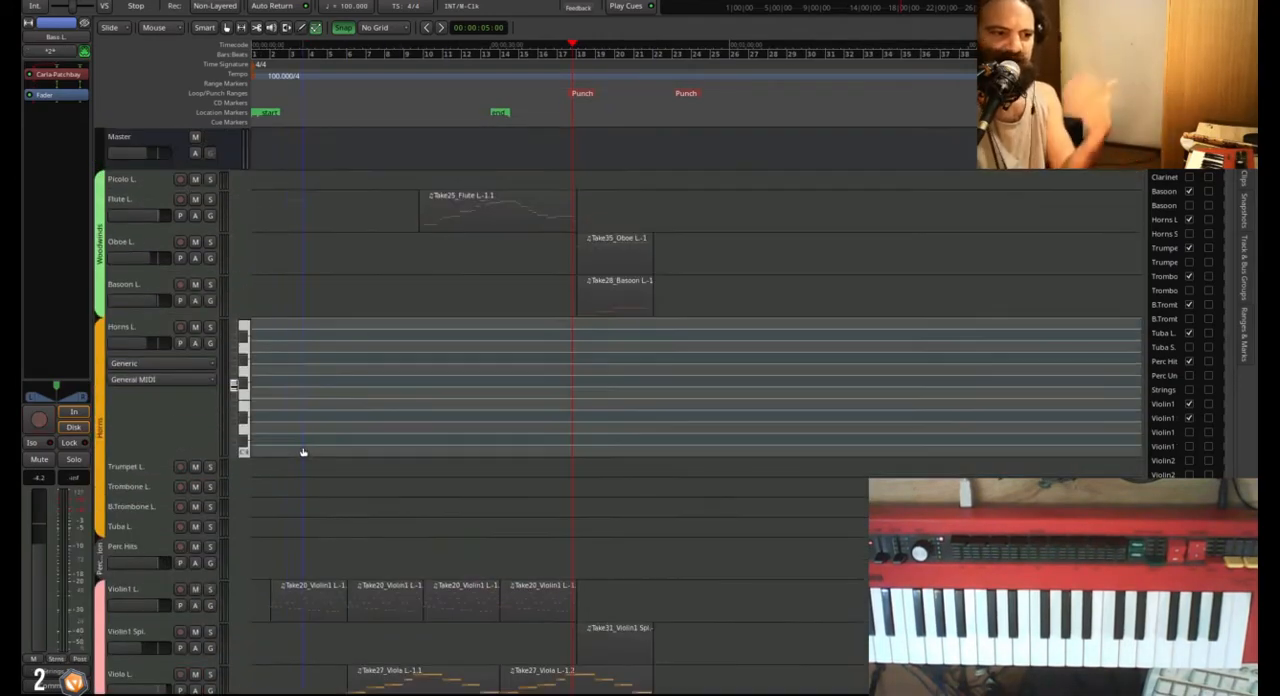
# Select the Horns L. track and try out horn notes for the passage starting at bar 18.
pyautogui.click(197, 410)
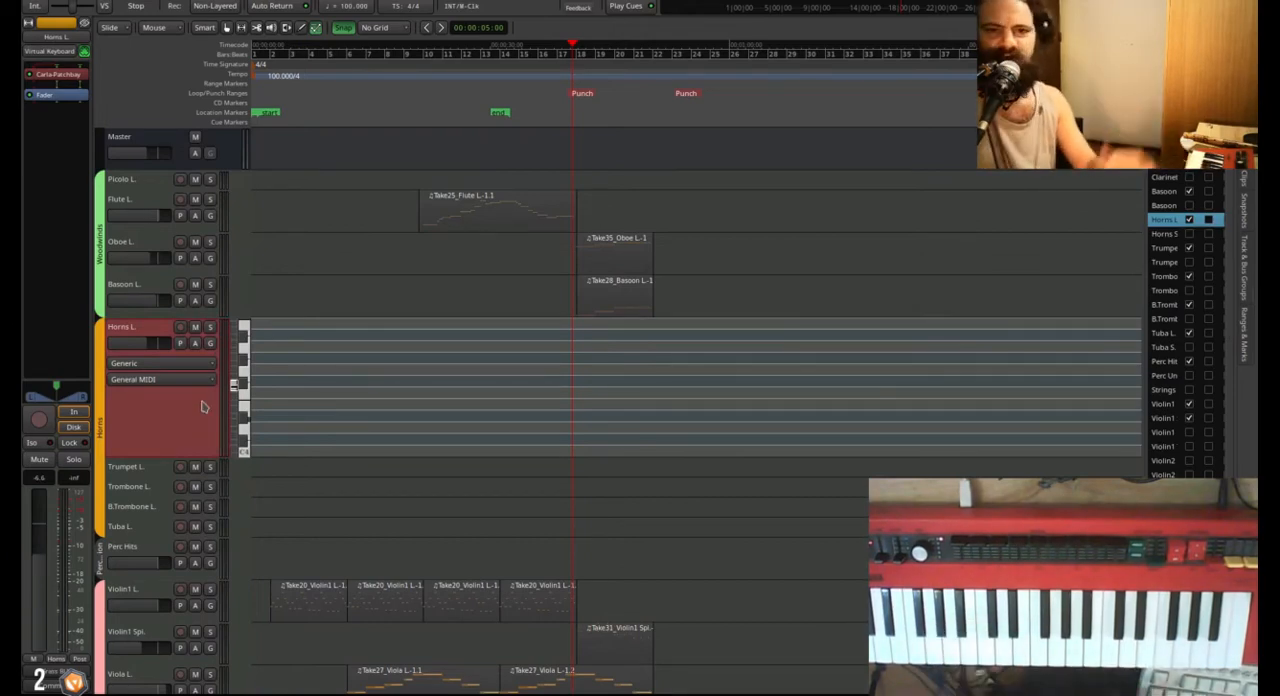
pyautogui.scroll(-4, 363, 366)
pyautogui.scroll(4, 523, 370)
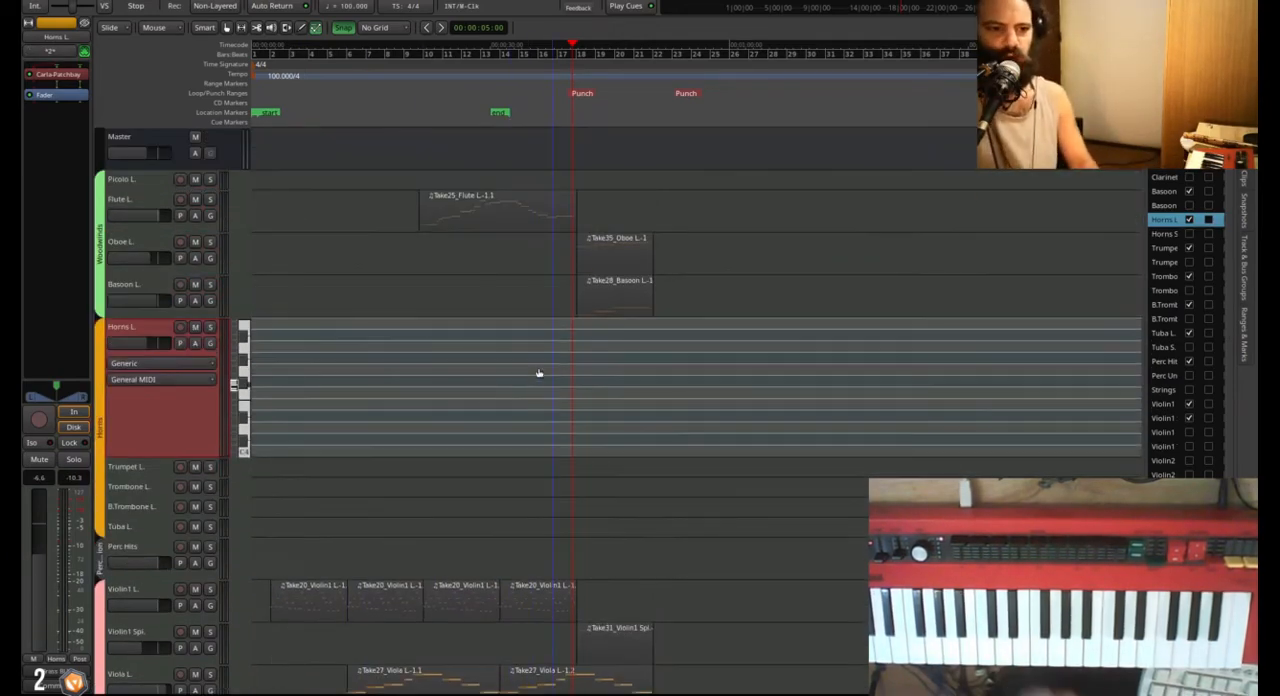
pyautogui.scroll(2, 517, 476)
pyautogui.scroll(-4, 517, 476)
pyautogui.scroll(4, 517, 476)
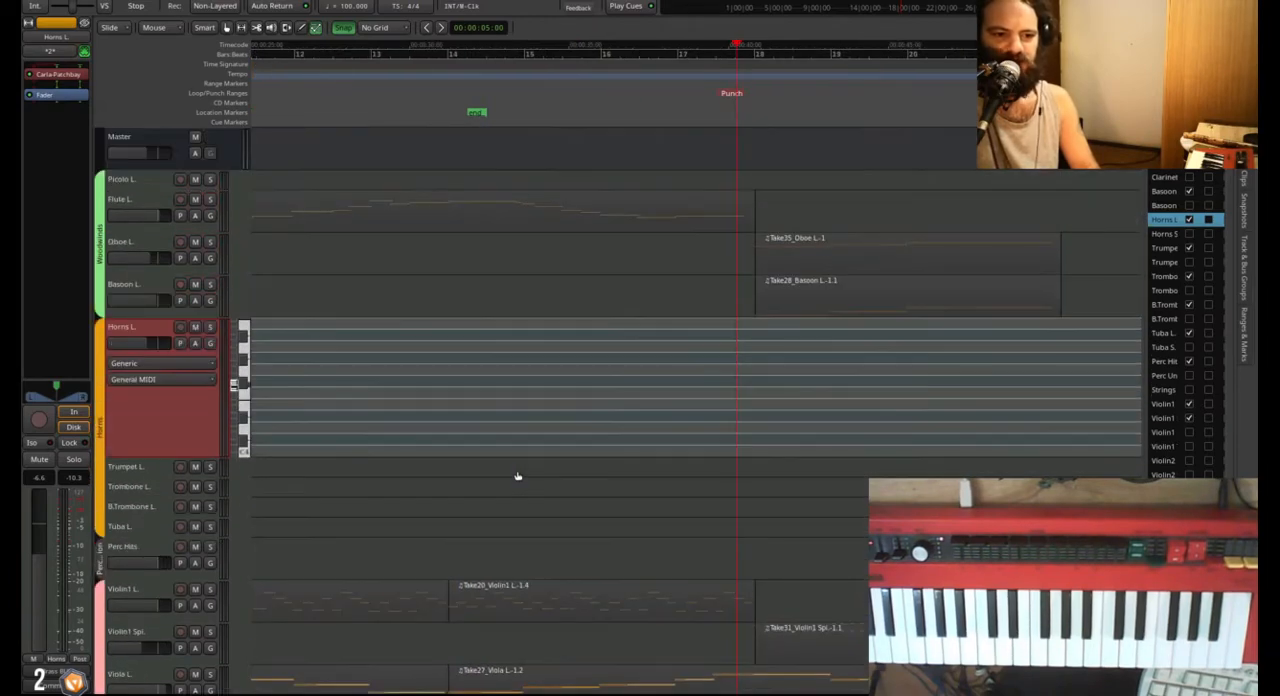
pyautogui.hscroll(3, 517, 476)
pyautogui.scroll(-2, 470, 485)
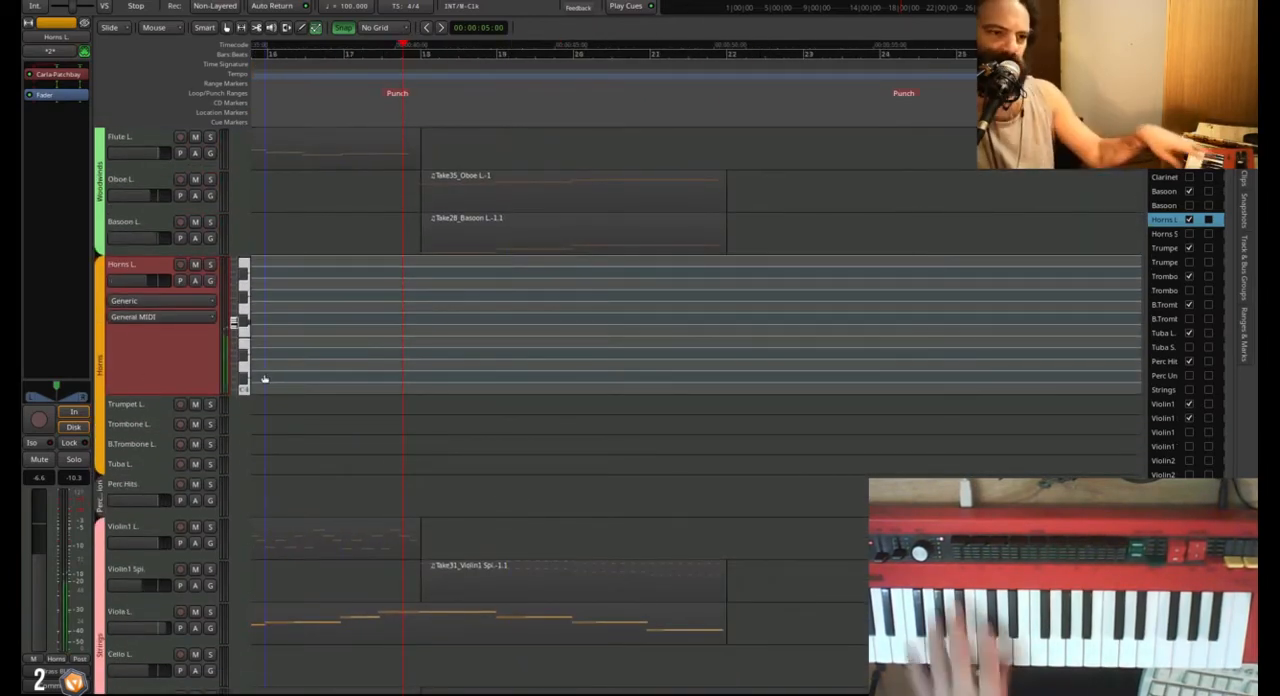
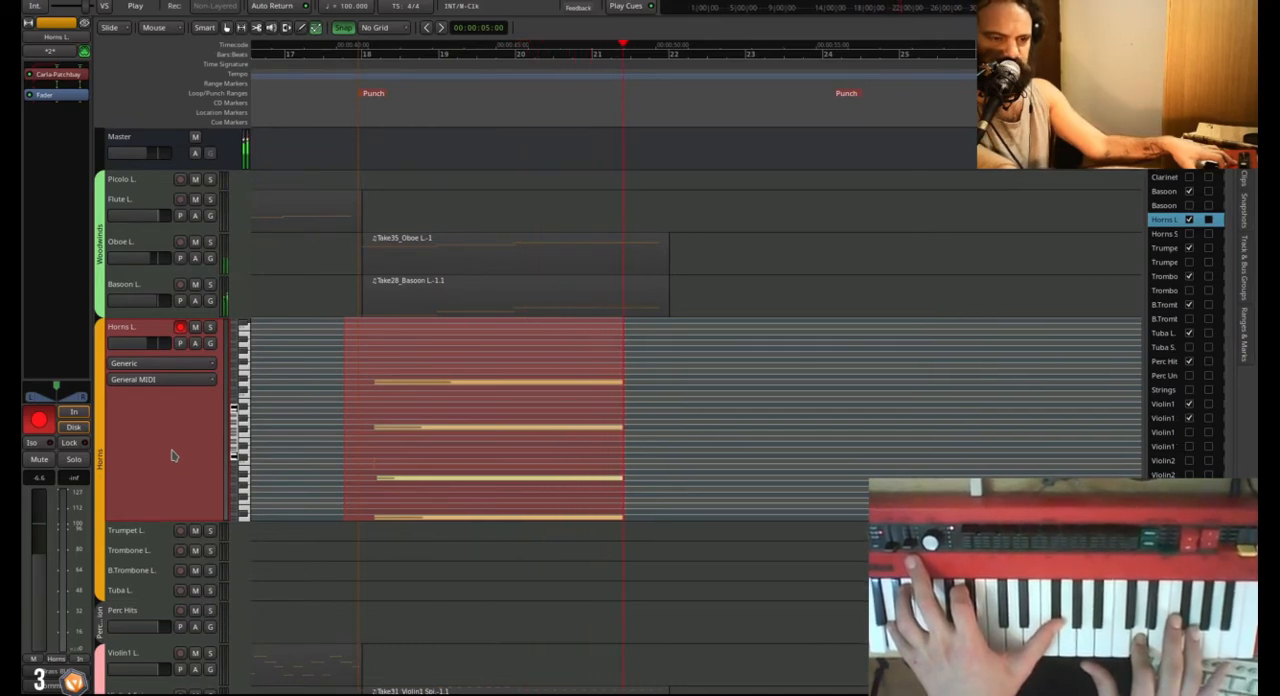
# Record a sustained four-note horn chord on the Horns L. track from bar 18 to about bar 22.
pyautogui.press('space')
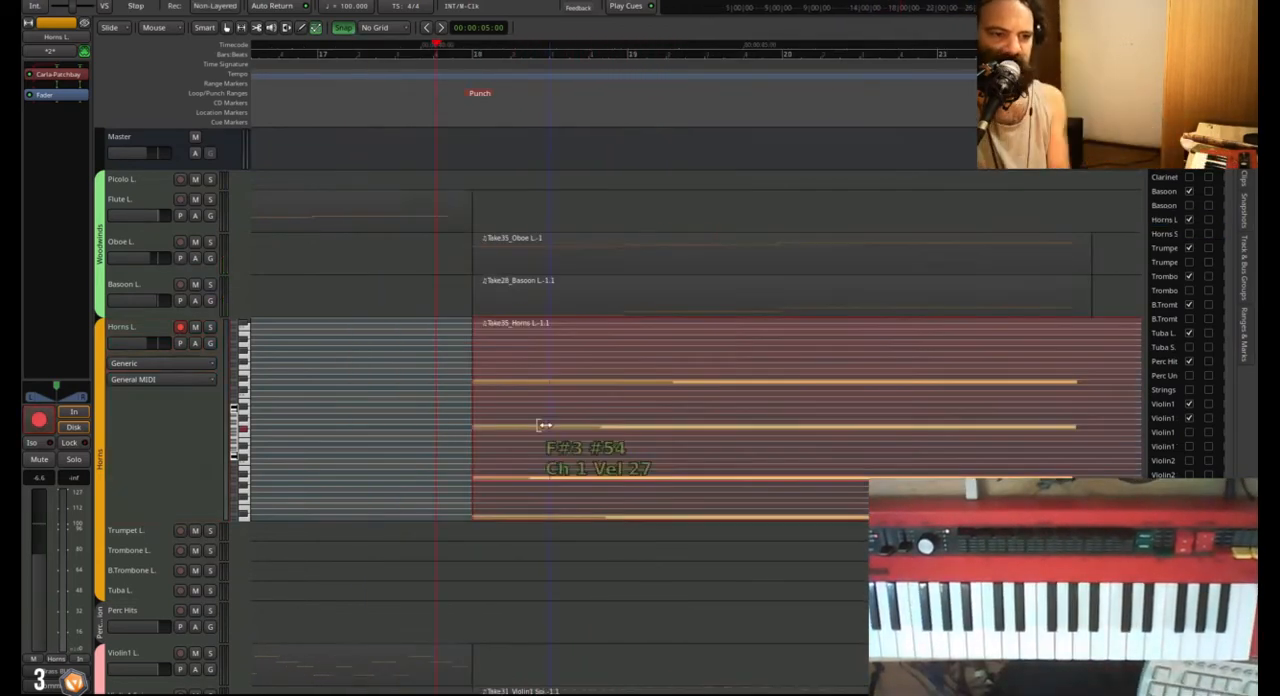
pyautogui.click(112, 452)
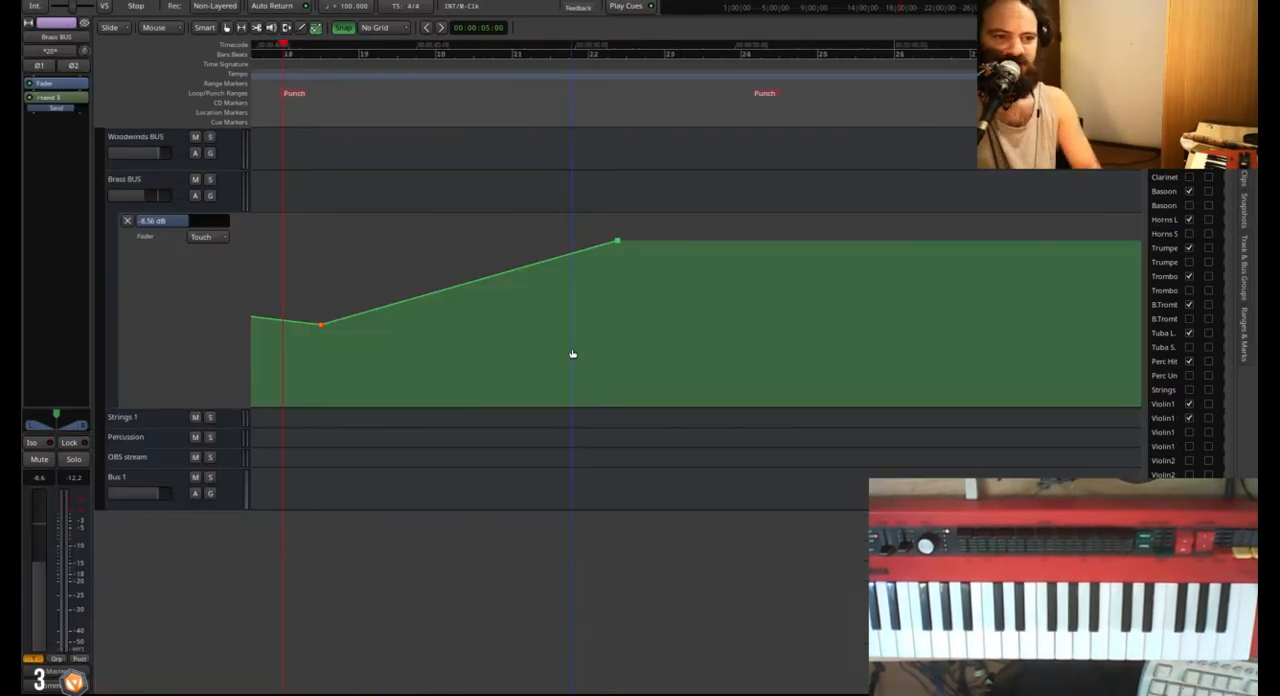
# During playback, add Brass BUS fader automation points near bars 19, 20.5 and 21 to shape a steeper rise to the peak.
pyautogui.press('space')
pyautogui.moveTo(740, 233)
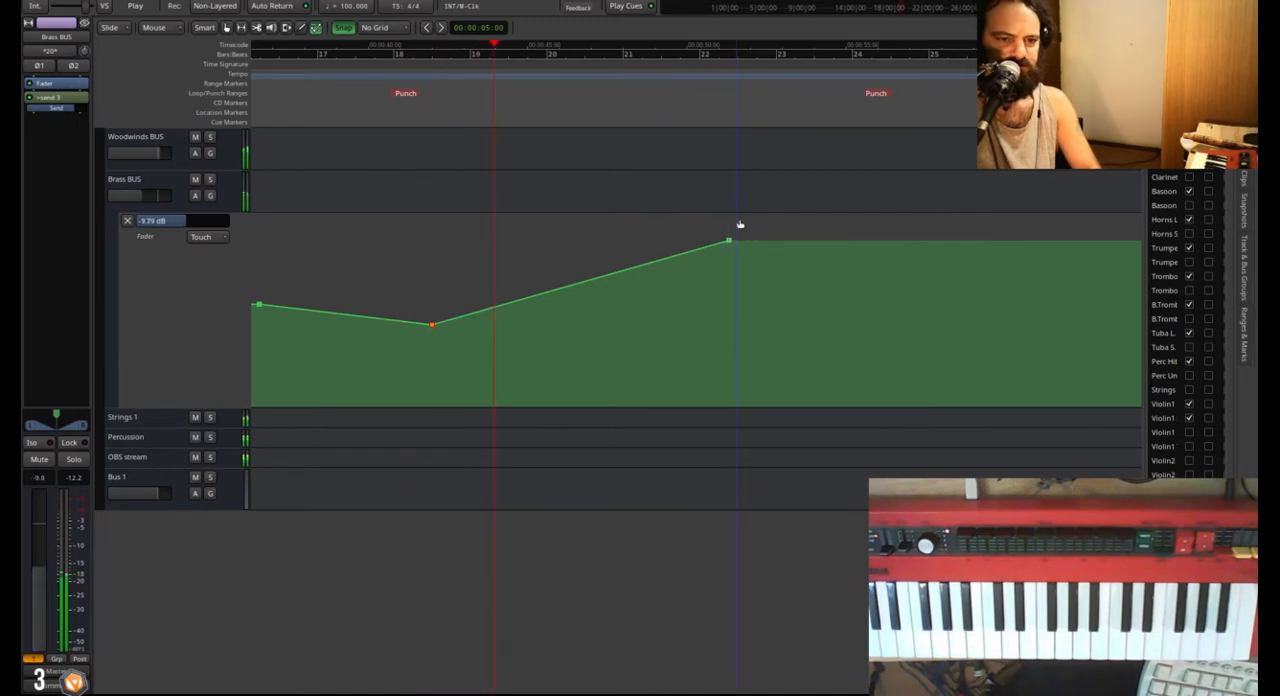
pyautogui.scroll(3, 733, 327)
pyautogui.moveTo(736, 368); pyautogui.dragTo(737, 352)
pyautogui.click(492, 445)
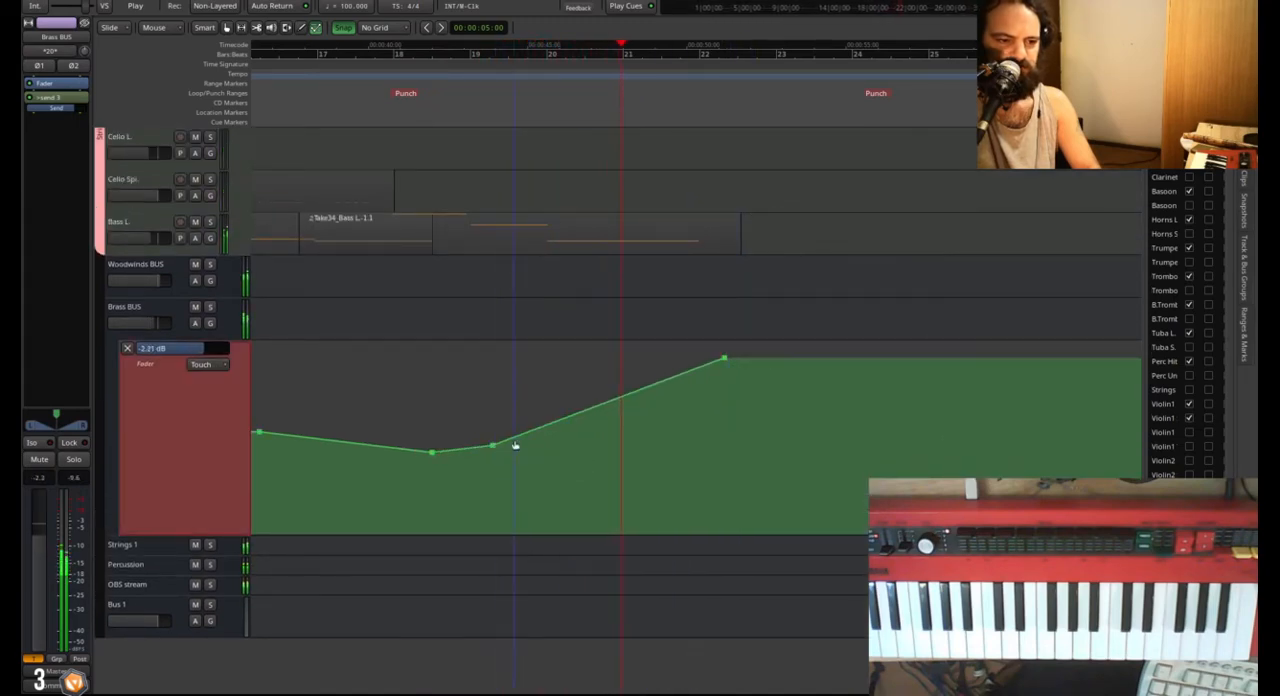
pyautogui.click(598, 408)
pyautogui.moveTo(598, 408); pyautogui.dragTo(601, 388)
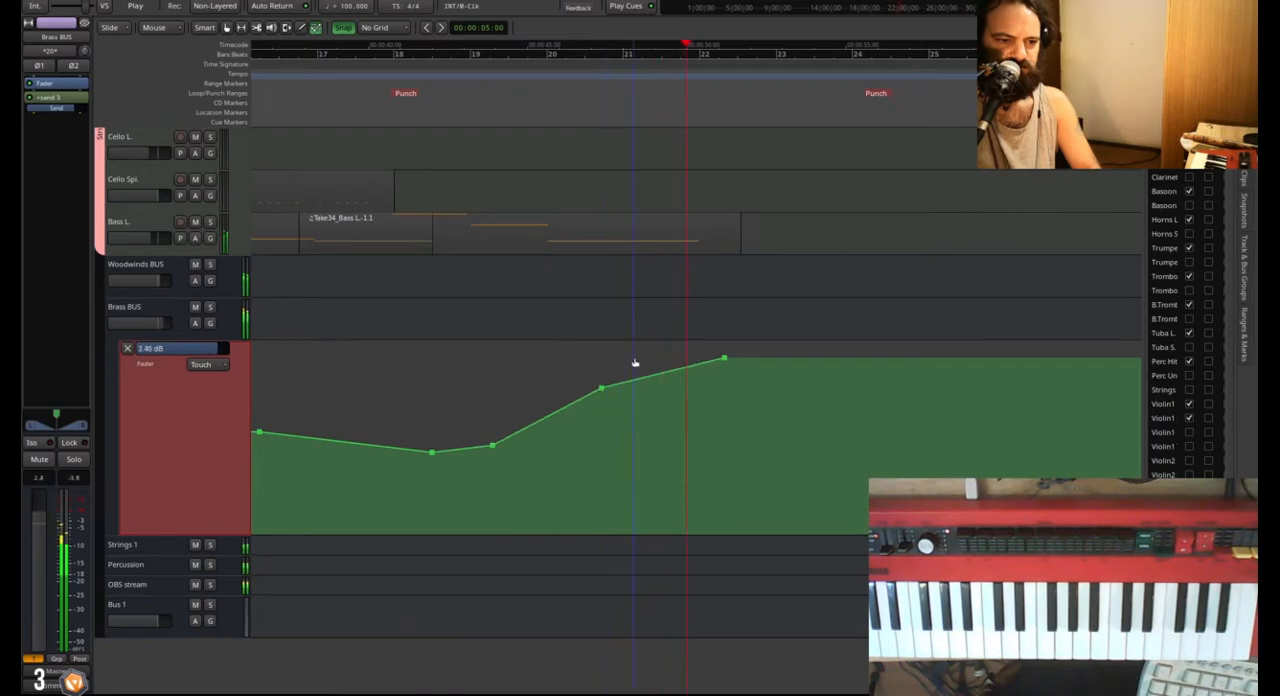
pyautogui.click(641, 365)
pyautogui.click(422, 117)
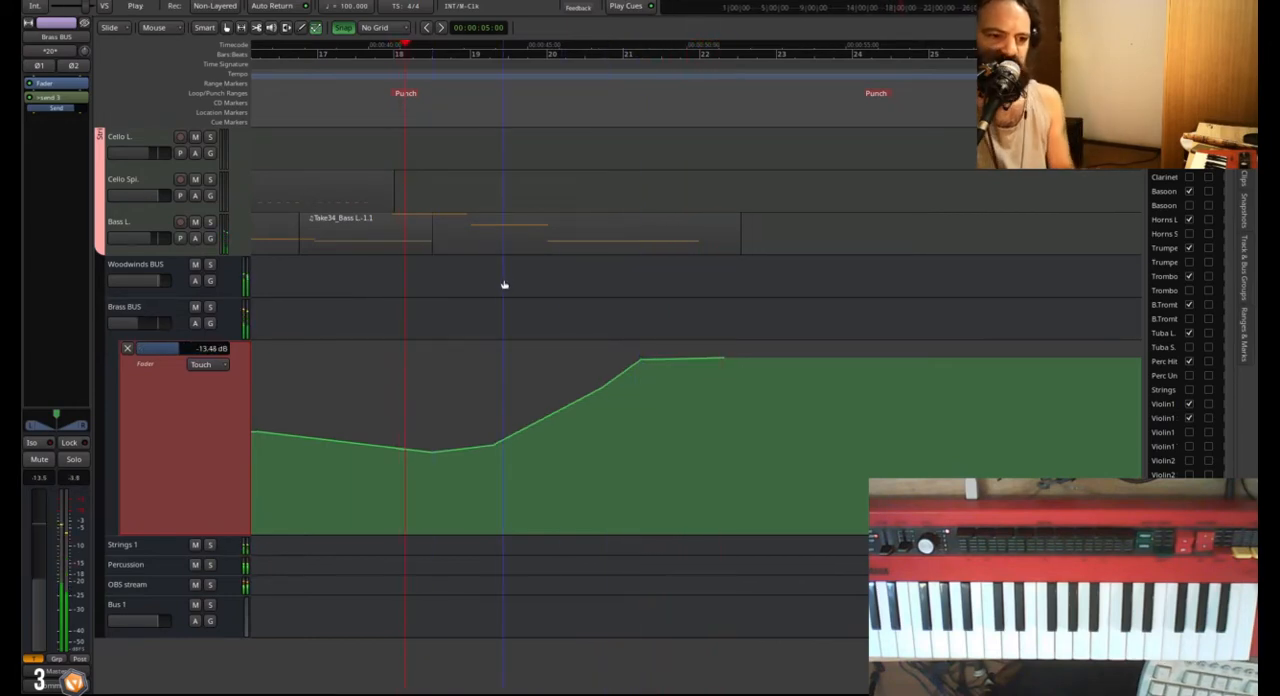
# Add a lower Brass BUS fader automation point at bar 18 and play the passage to check the swell.
pyautogui.click(410, 459)
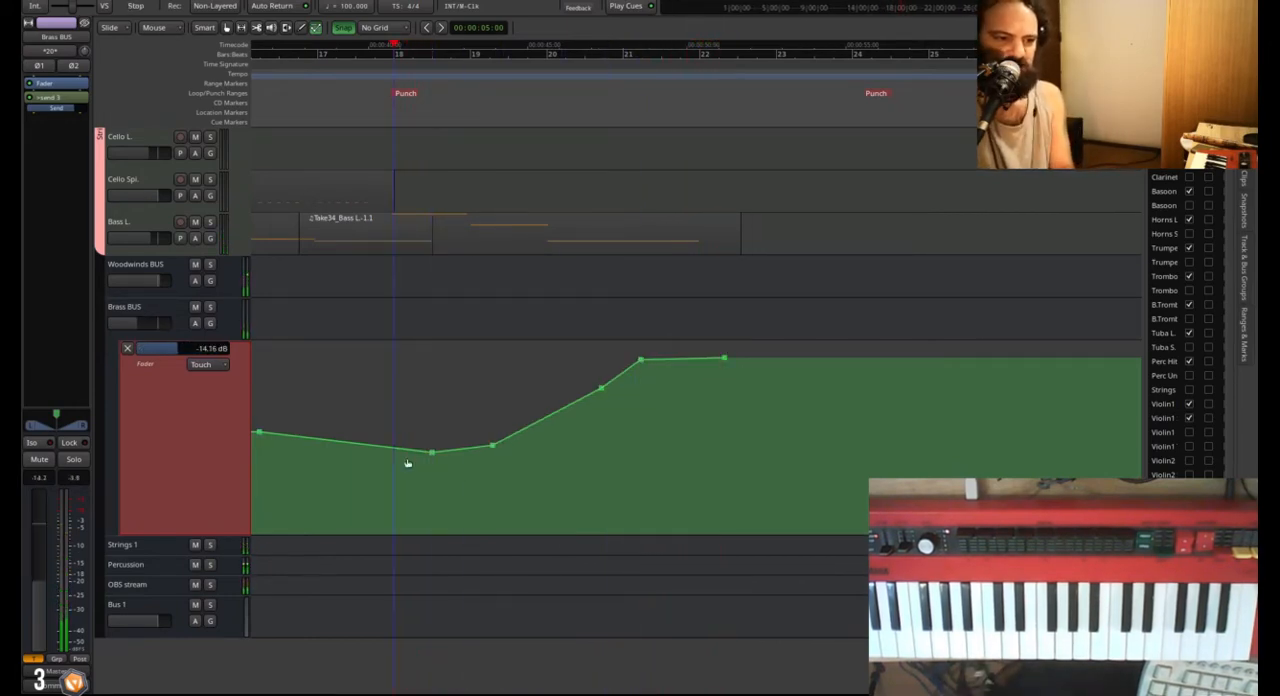
pyautogui.moveTo(410, 459); pyautogui.dragTo(400, 461)
pyautogui.press('space')
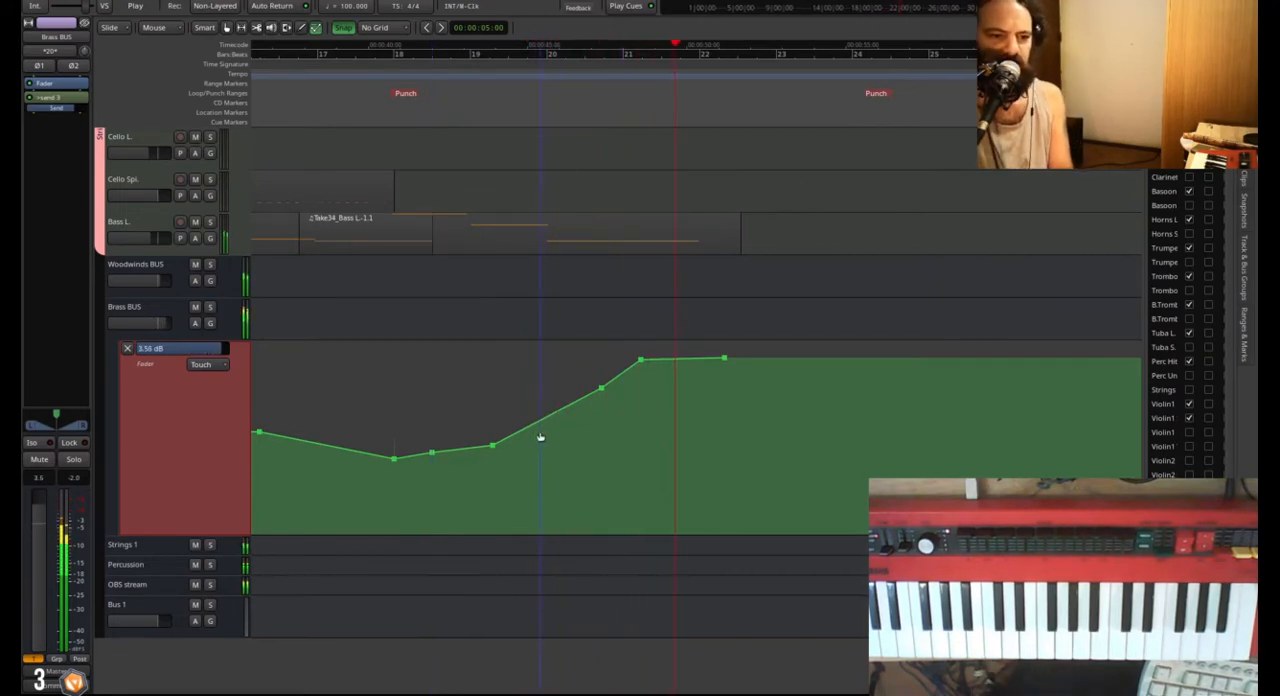
pyautogui.press('space')
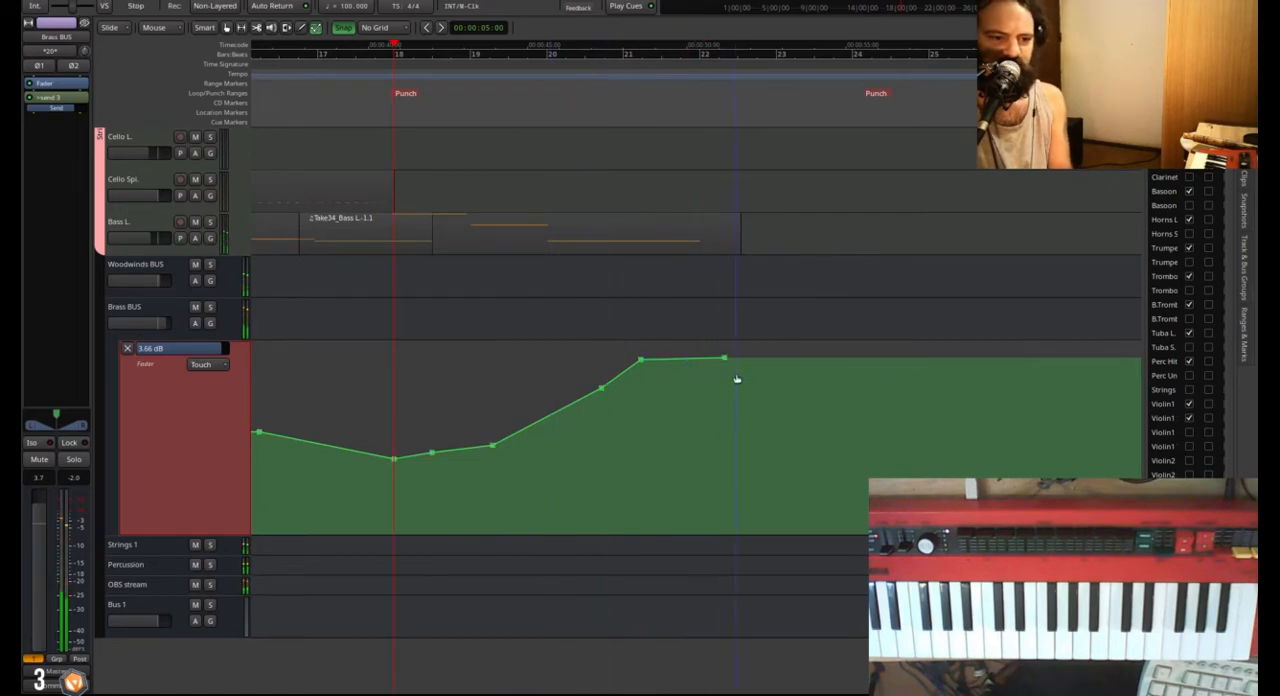
# Lower the last two Brass BUS fader automation points slightly and add a point just after bar 20 that delays the rise.
pyautogui.moveTo(622, 342); pyautogui.dragTo(729, 367)
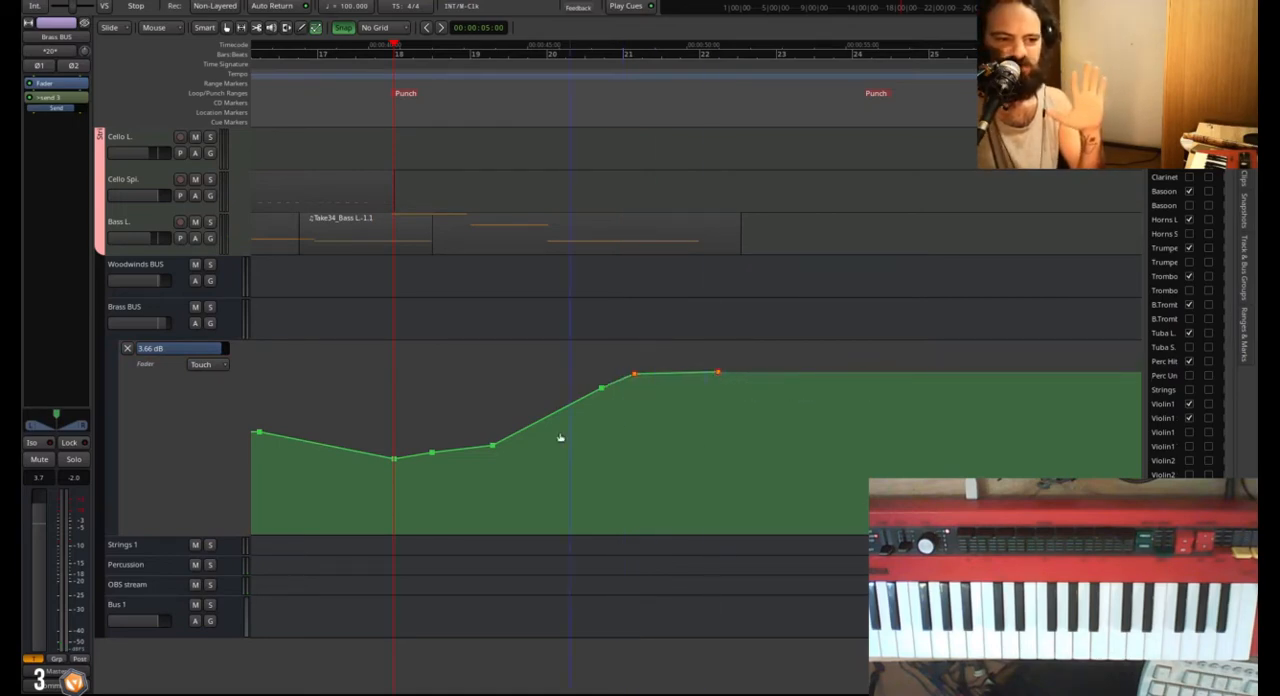
pyautogui.click(560, 434)
pyautogui.click(573, 429)
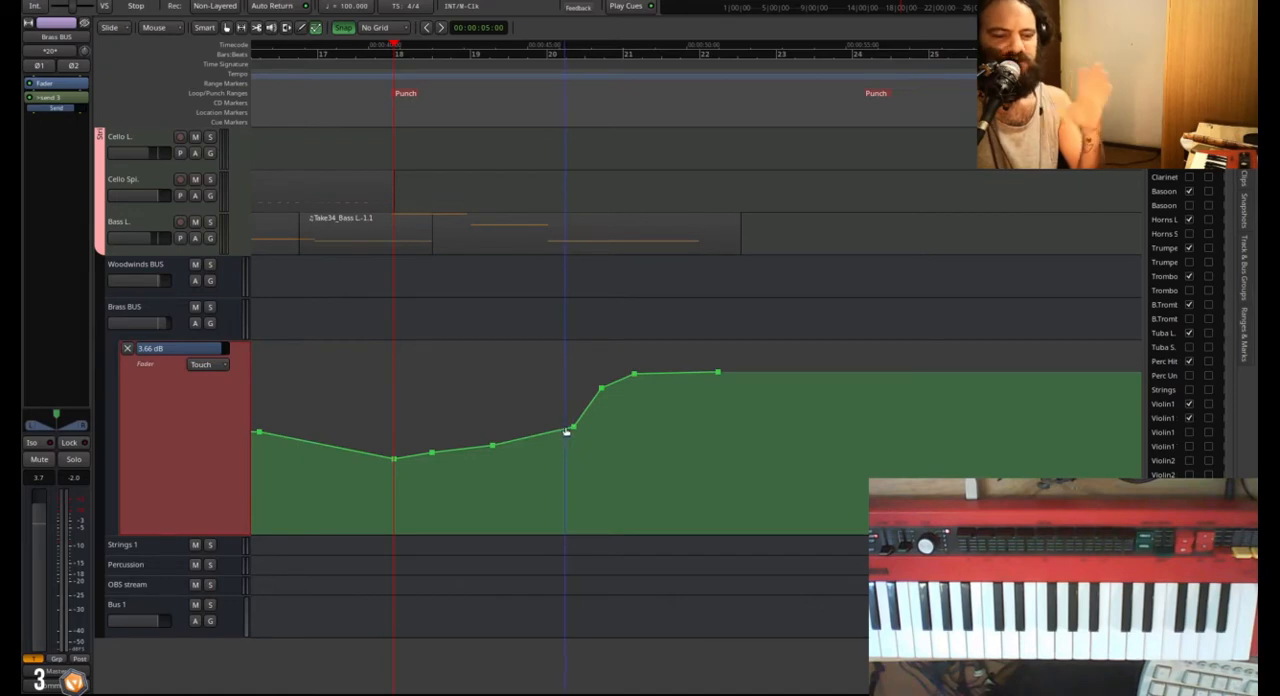
pyautogui.moveTo(576, 426); pyautogui.dragTo(573, 426)
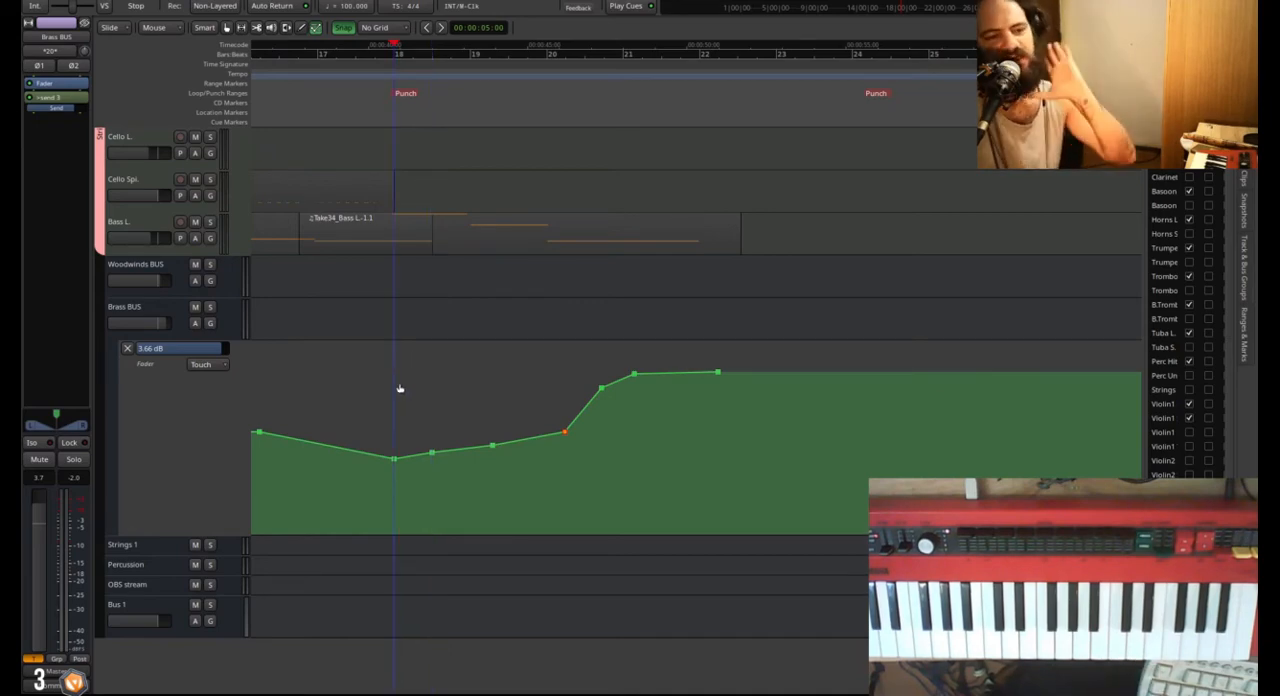
# Select the Horns L. track and reduce it to a compact height.
pyautogui.scroll(-4, 401, 380)
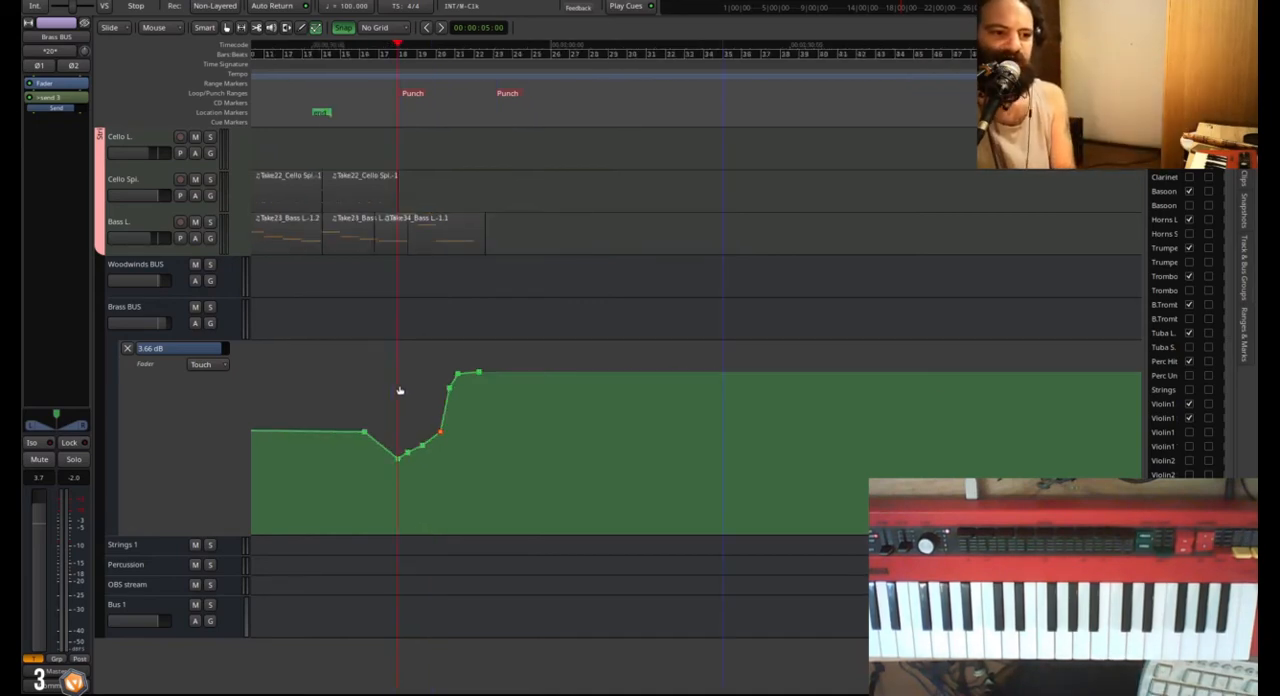
pyautogui.scroll(10, 184, 464)
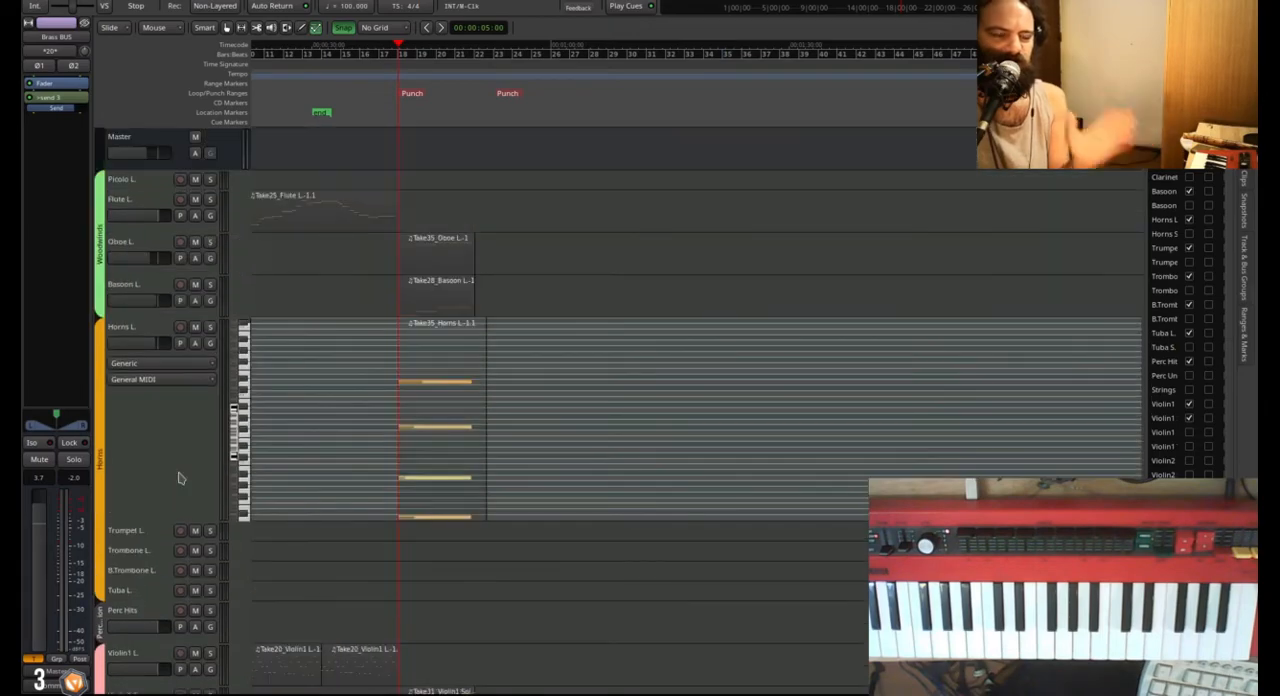
pyautogui.click(168, 447)
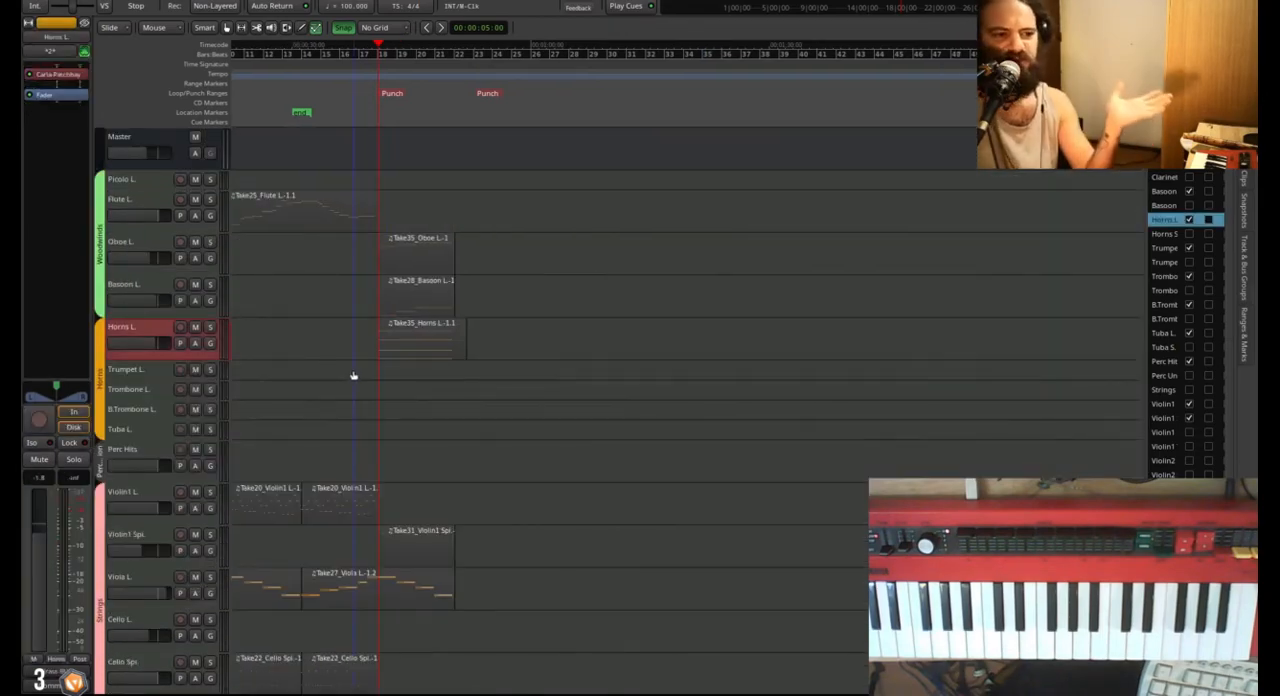
pyautogui.hscroll(-5, 352, 376)
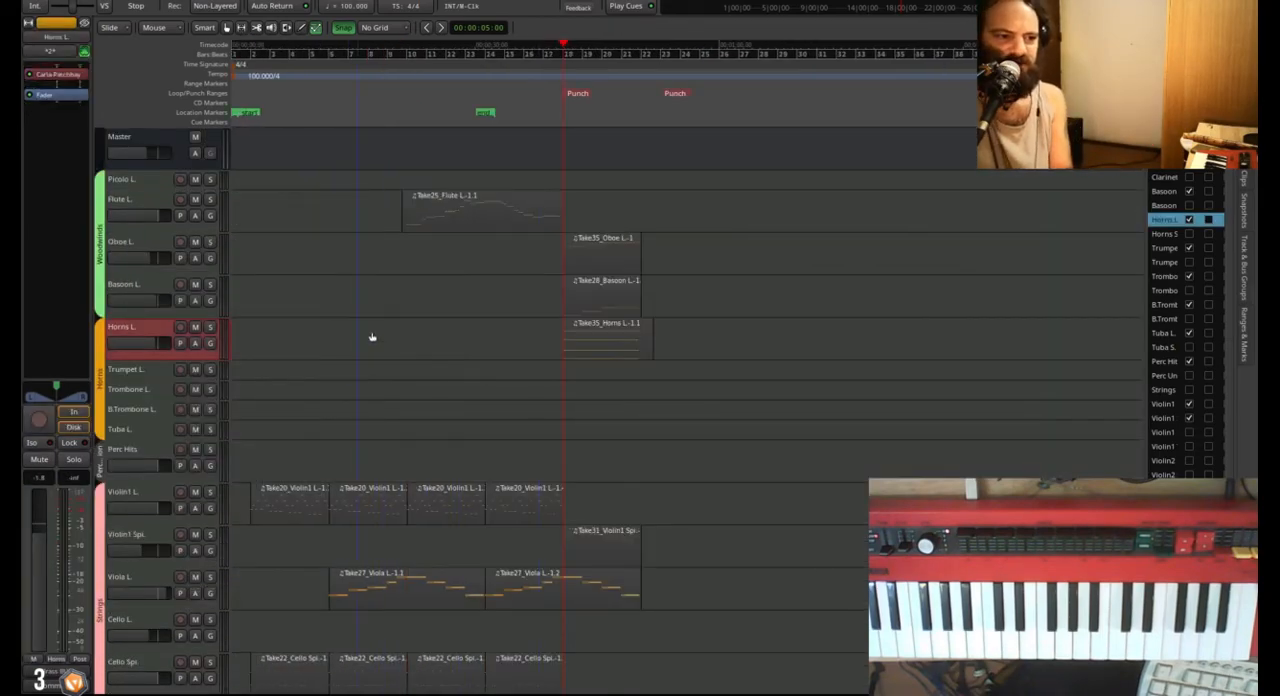
# Play the full arrangement from bar 2 through the horn passage starting at bar 18.
pyautogui.press('Home')
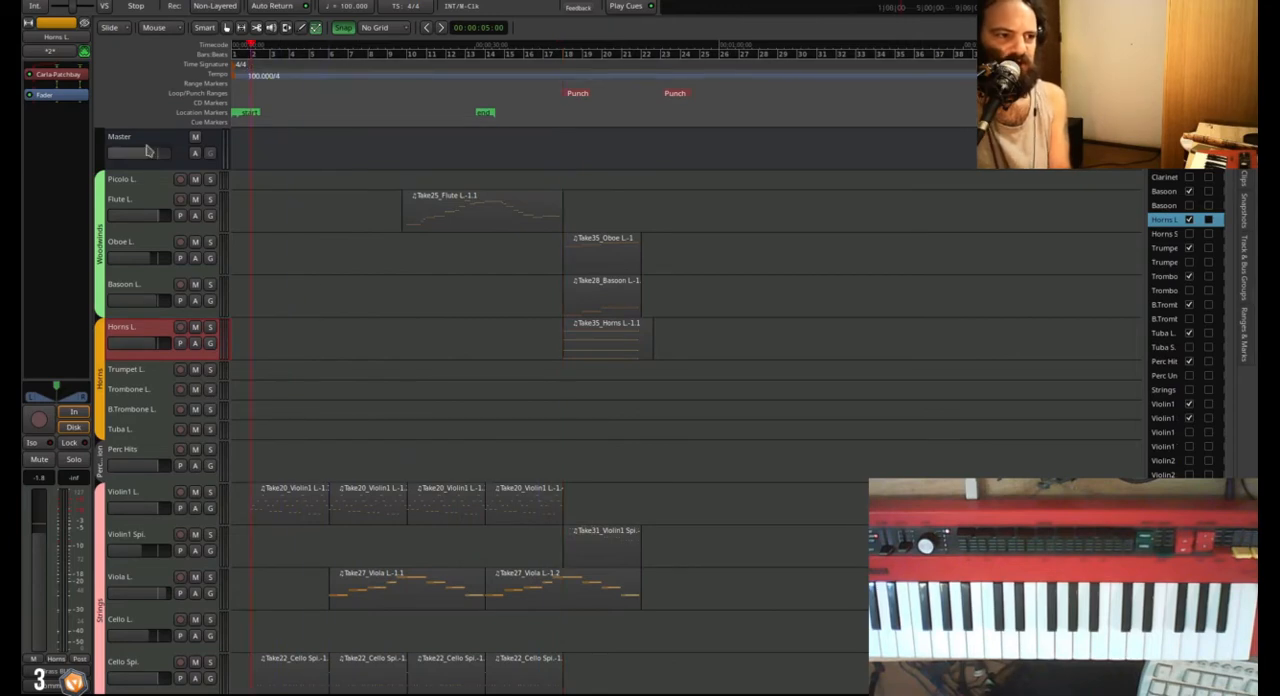
pyautogui.scroll(-1, 300, 546)
pyautogui.scroll(2, 340, 552)
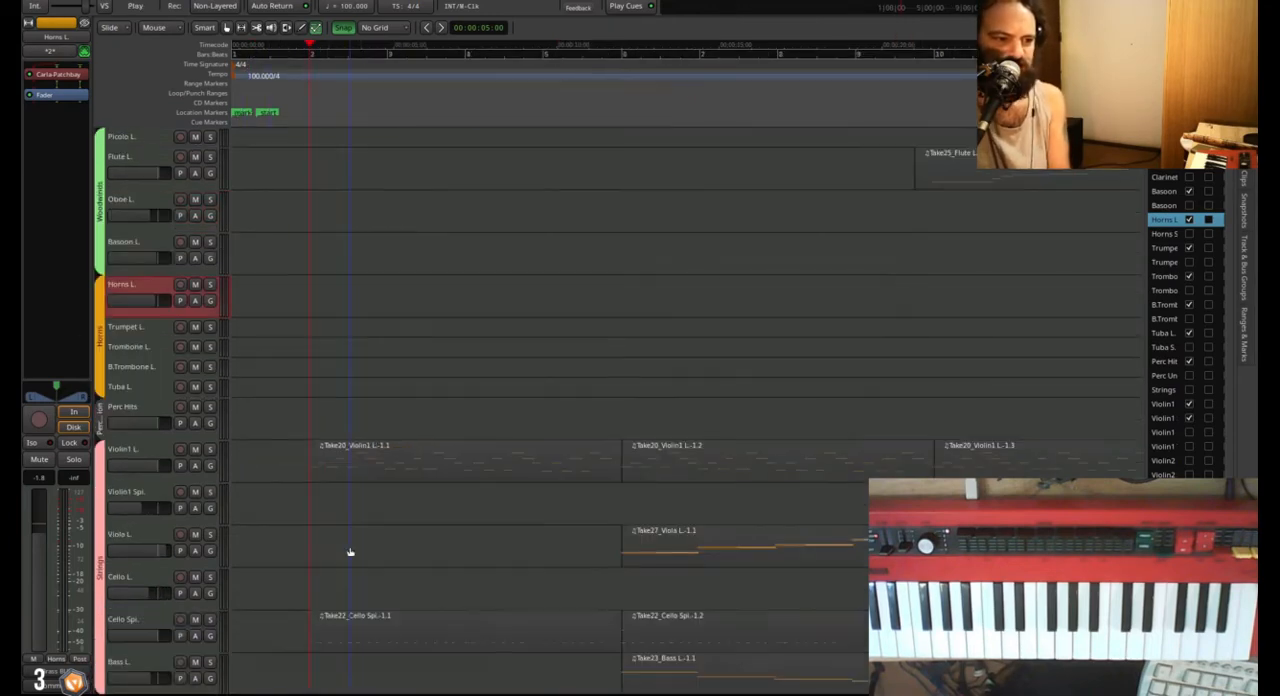
pyautogui.press('space')
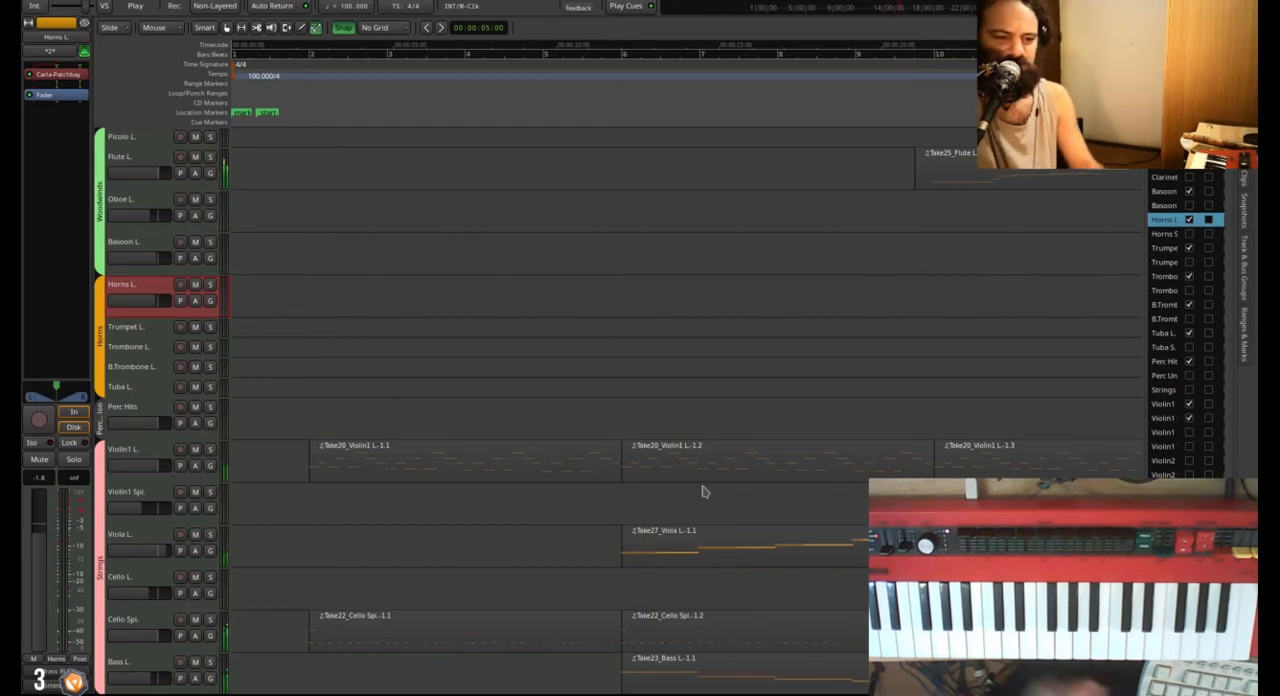
pyautogui.scroll(1, 104, 312)
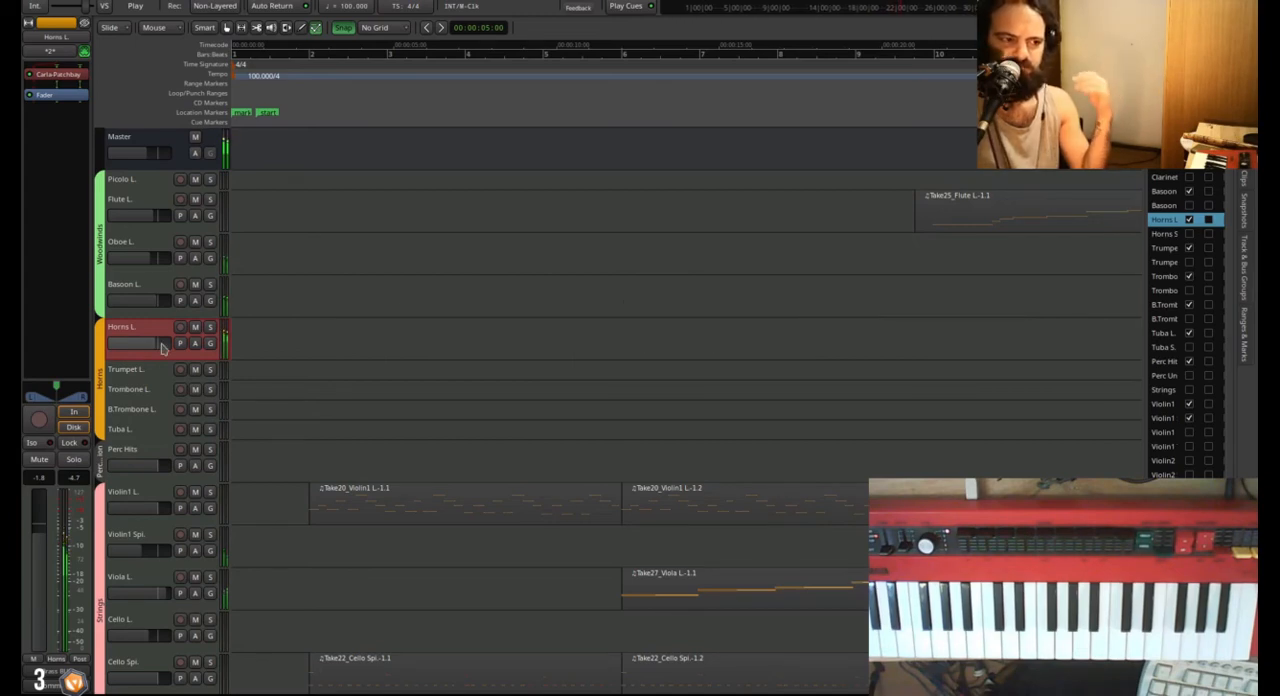
pyautogui.press('space')
pyautogui.scroll(-2, 300, 377)
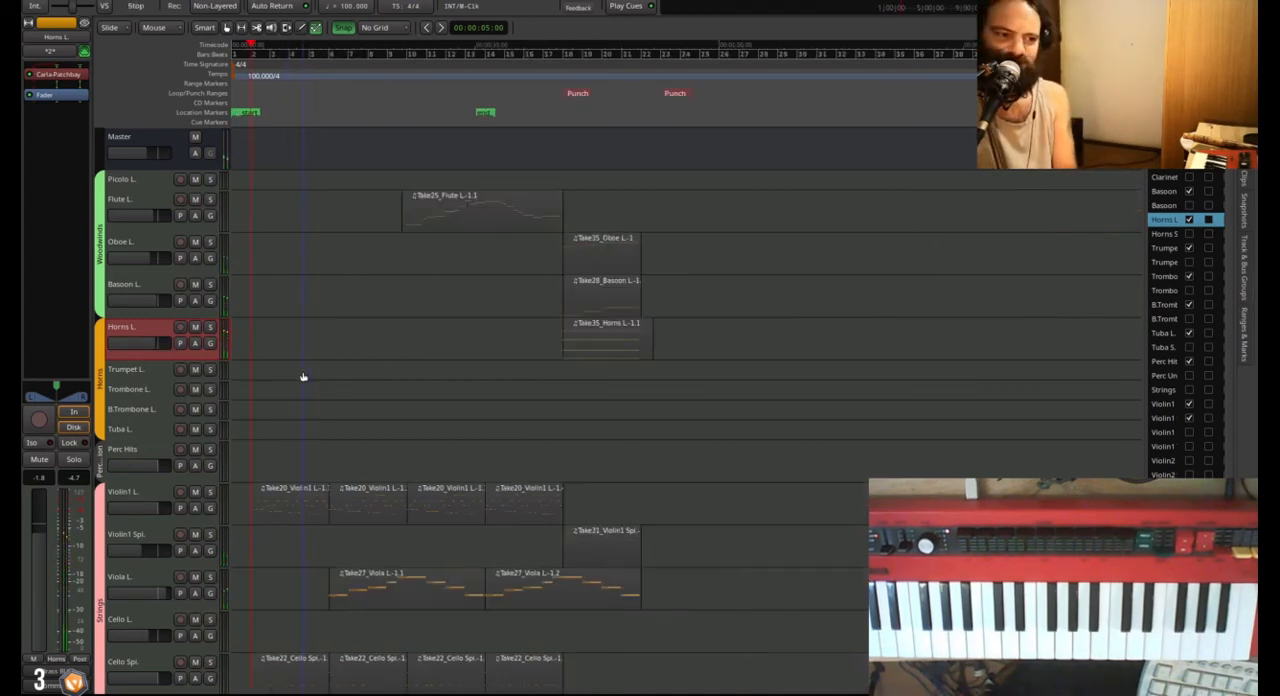